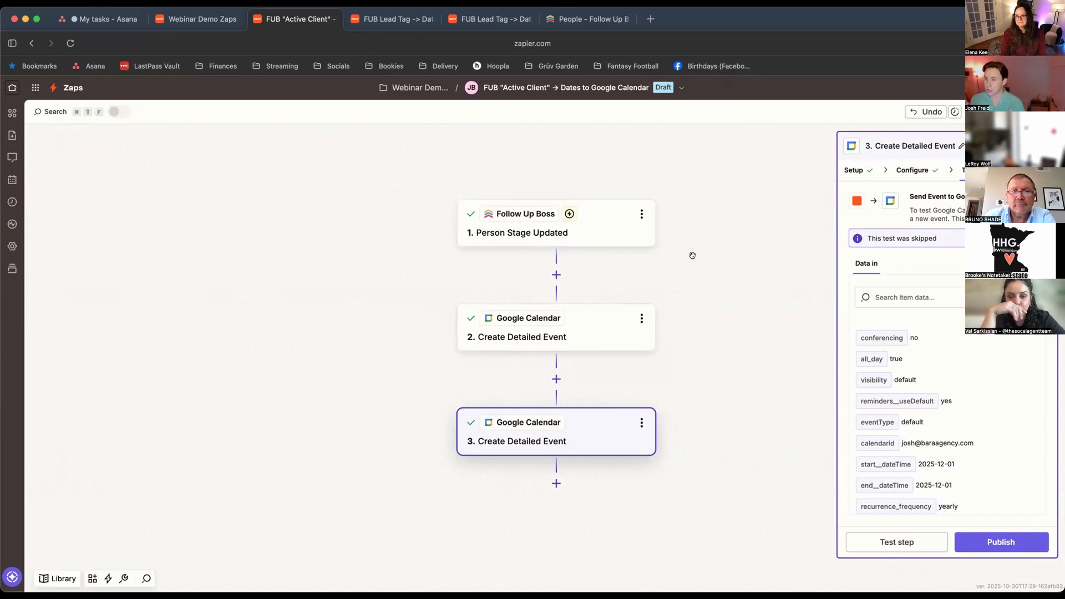
- Review the stage name setting and the app, event and account setup of the Person Stage Updated trigger in the Active Client Zap
click(555, 221)
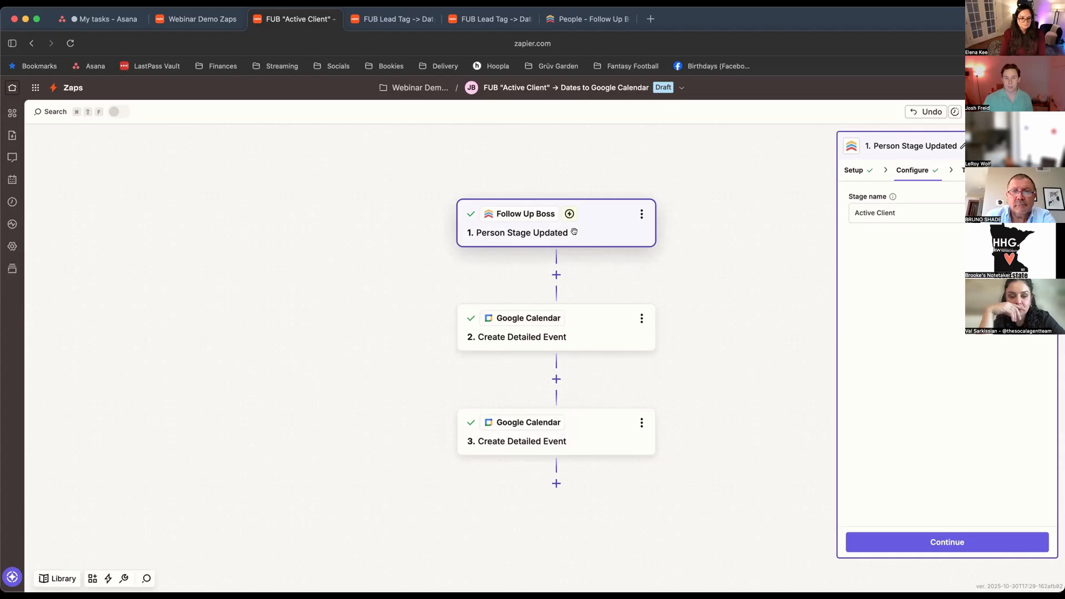
click(402, 19)
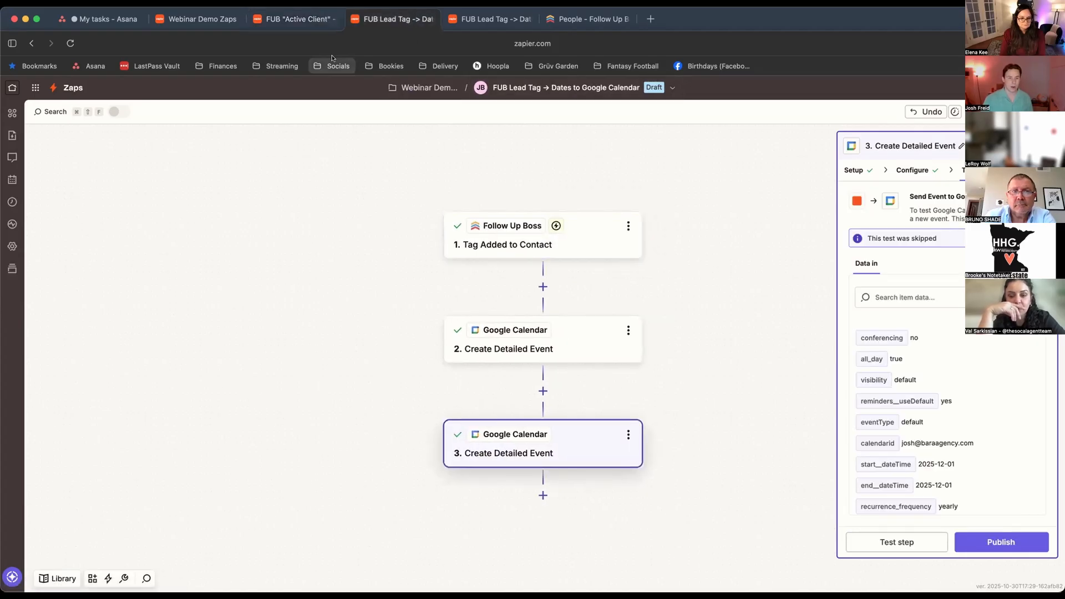
click(291, 20)
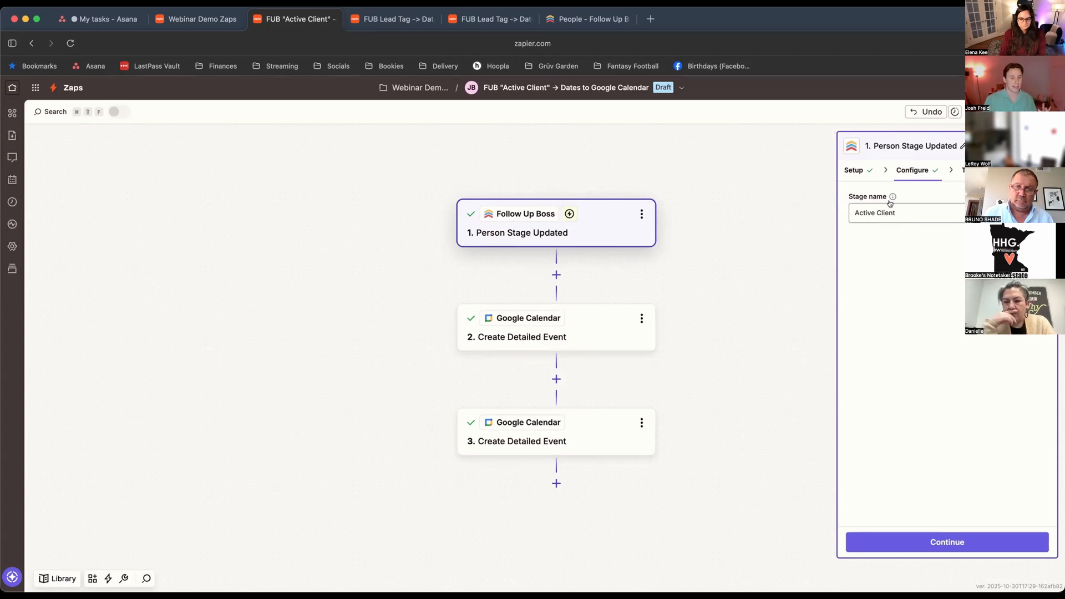
click(851, 168)
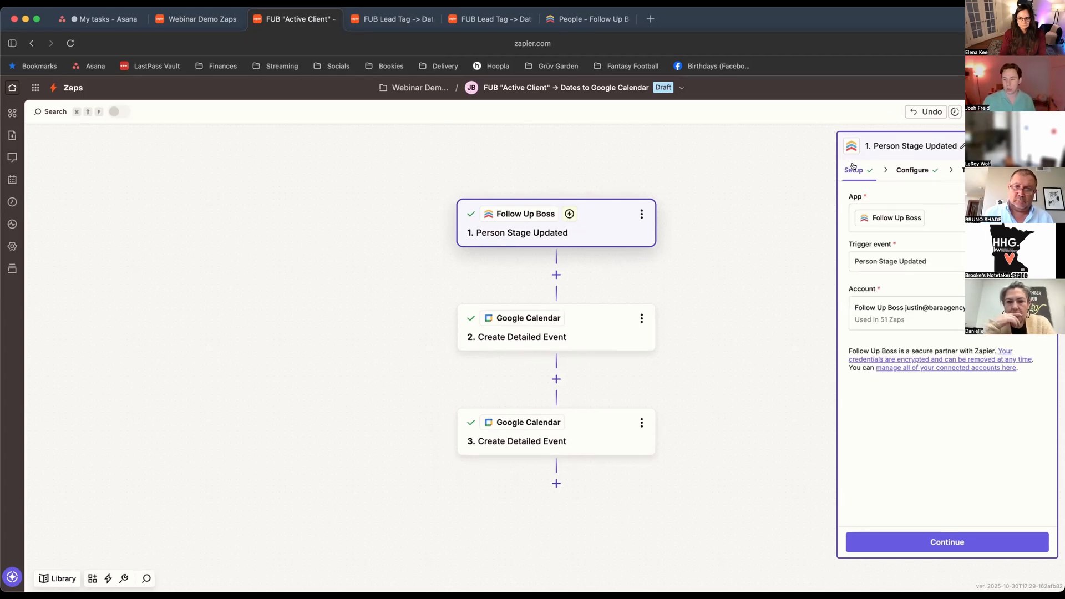
click(596, 229)
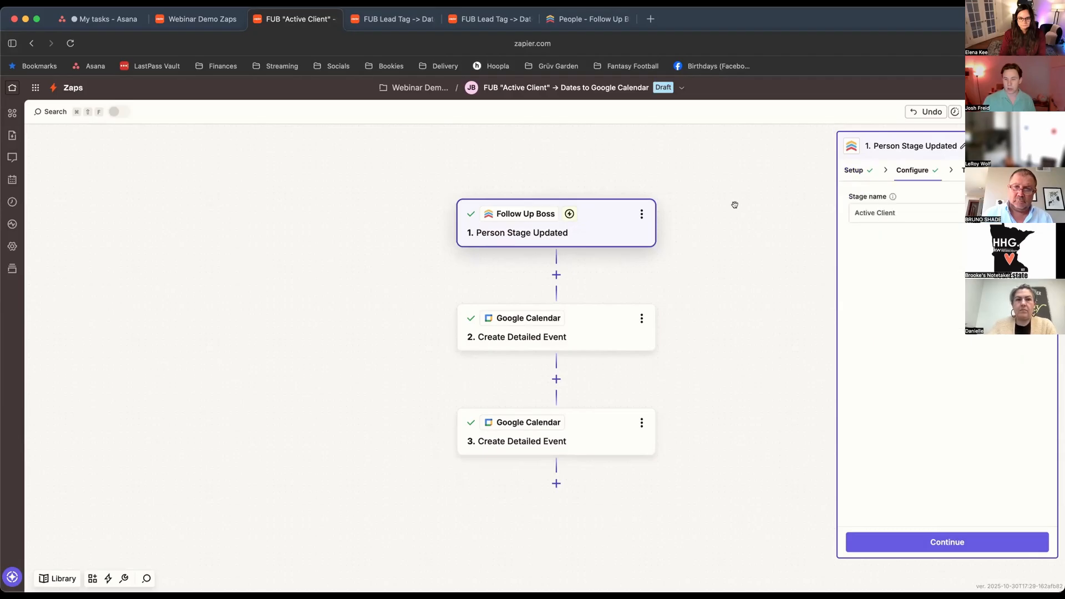
click(853, 169)
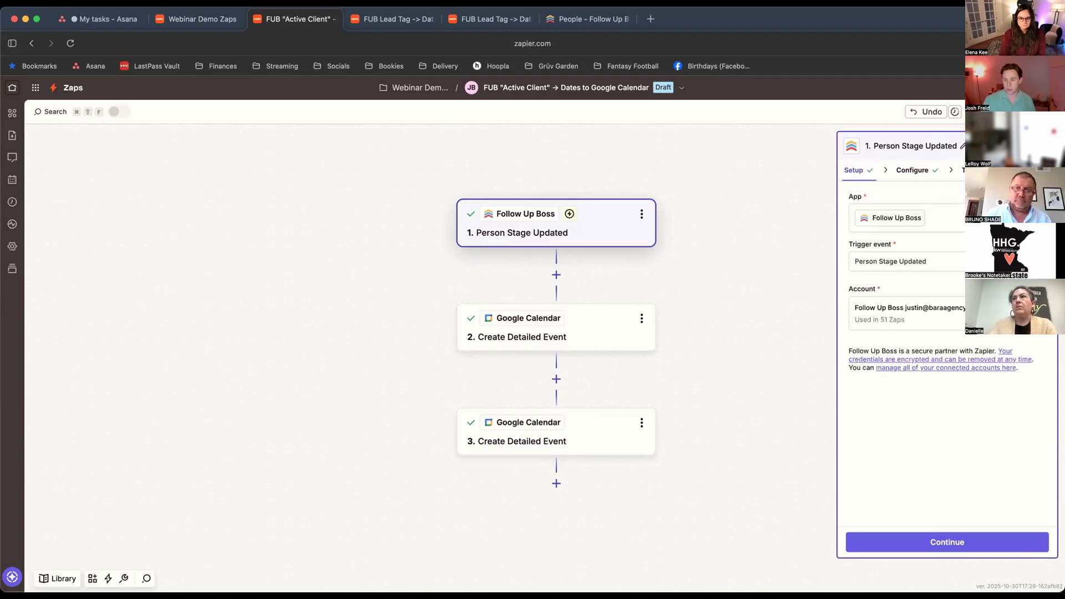
- Search the app picker for Follow Up Boss and choose it as the trigger's app
click(524, 214)
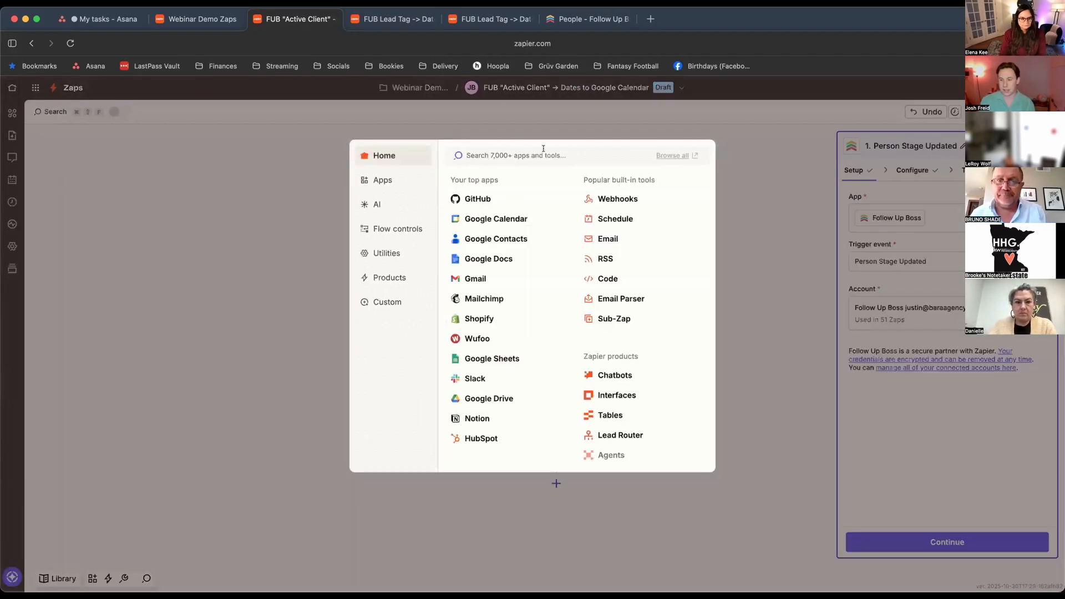
text(Follo)
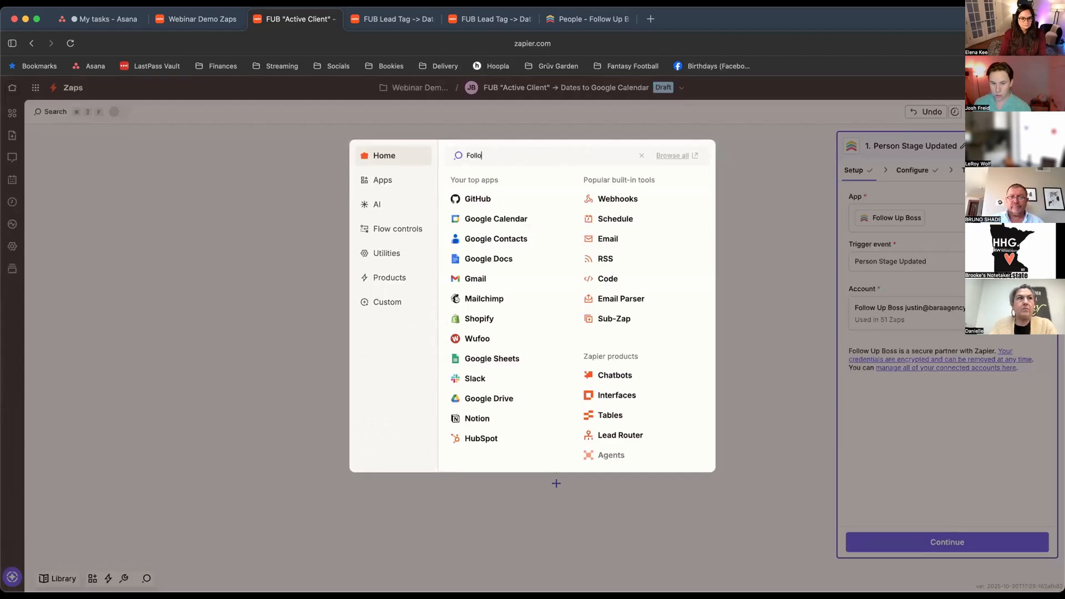
text(w Up Boss)
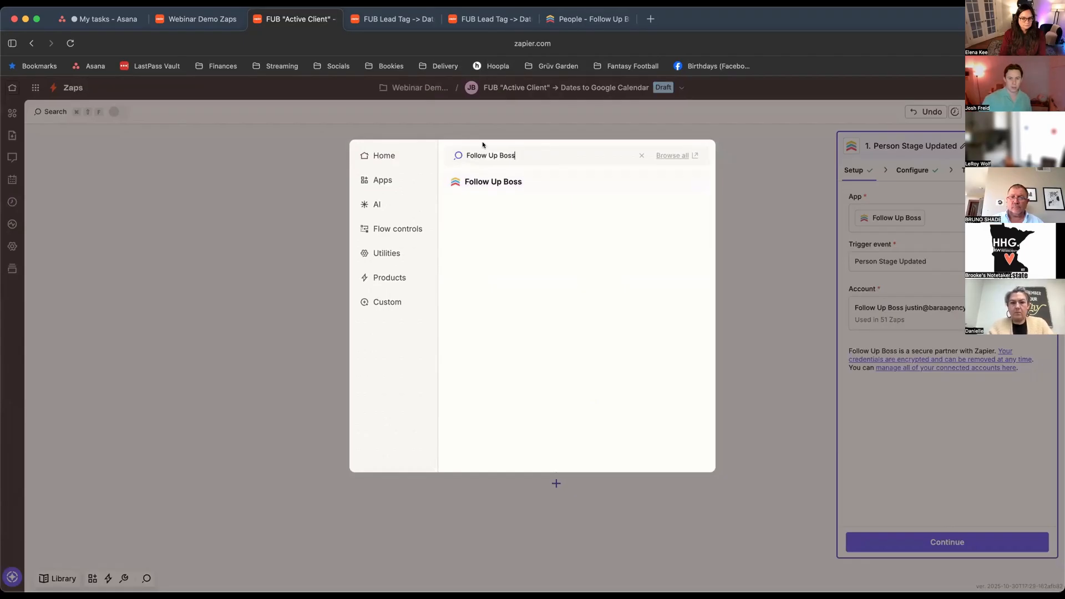
click(521, 181)
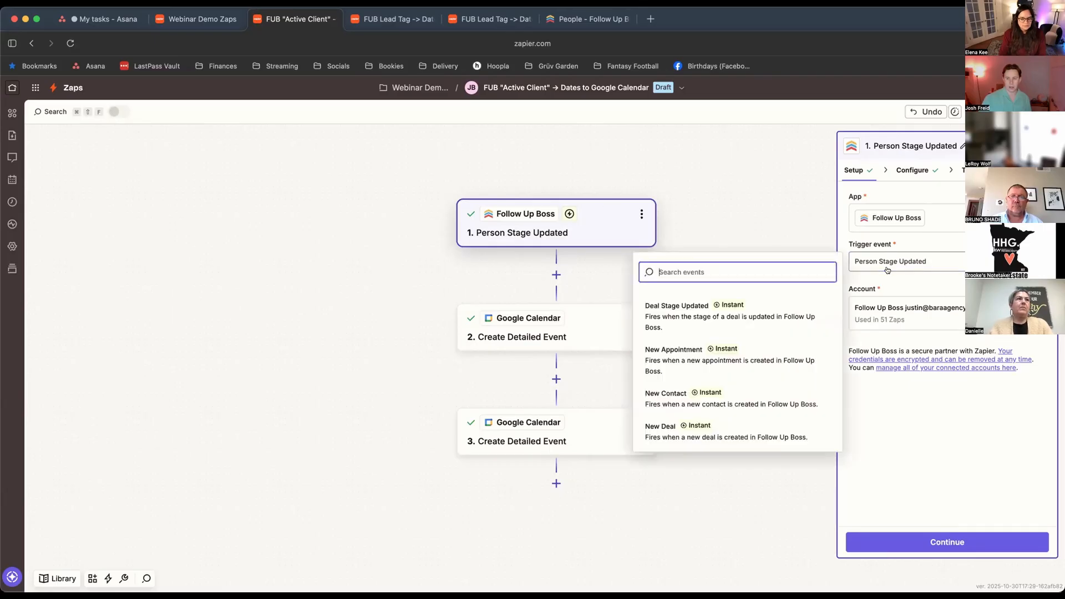
- Examine the available trigger events and the connected Follow Up Boss accounts in the Person Stage Updated trigger's setup
click(888, 264)
scroll(726, 344, down, 2)
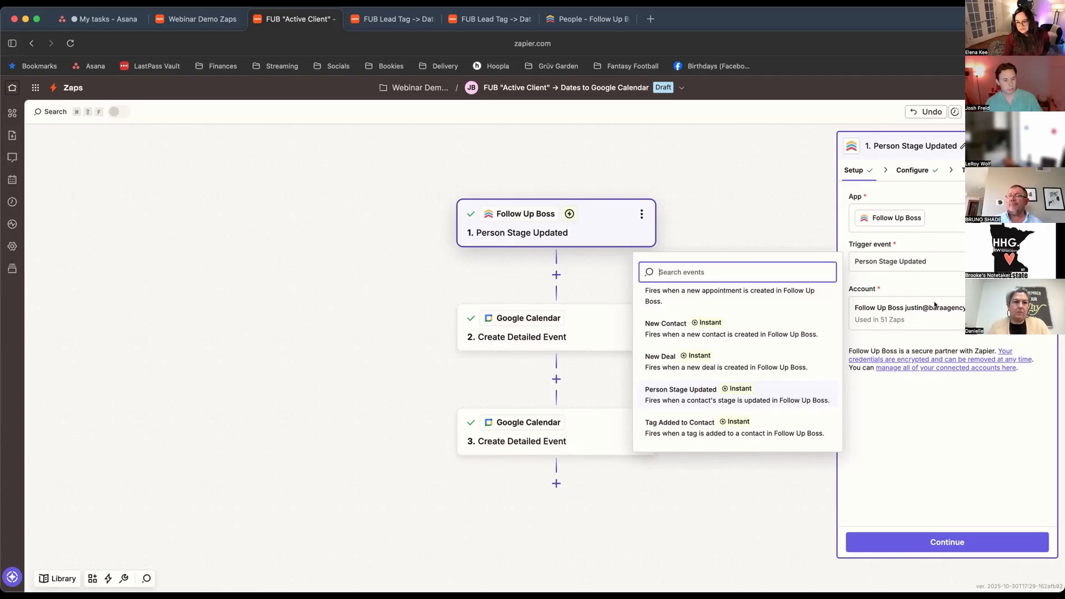
click(709, 195)
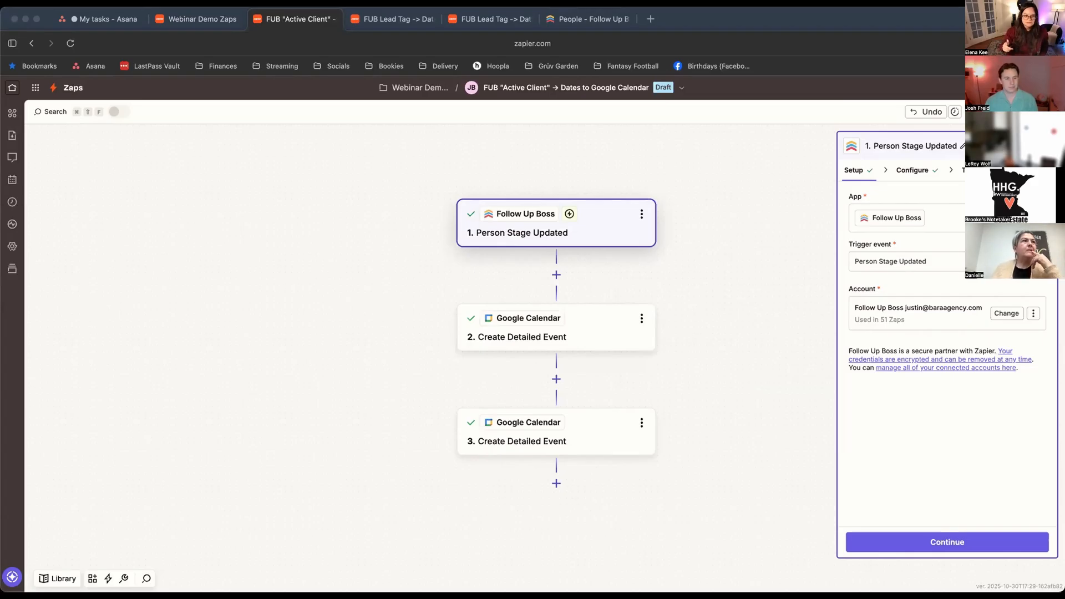
click(995, 314)
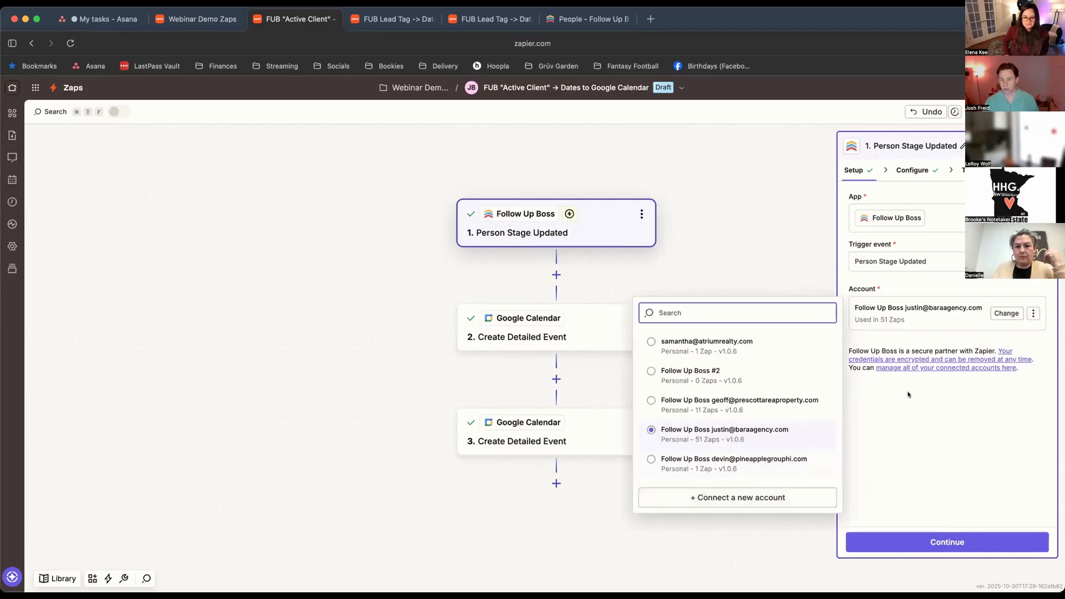
click(935, 340)
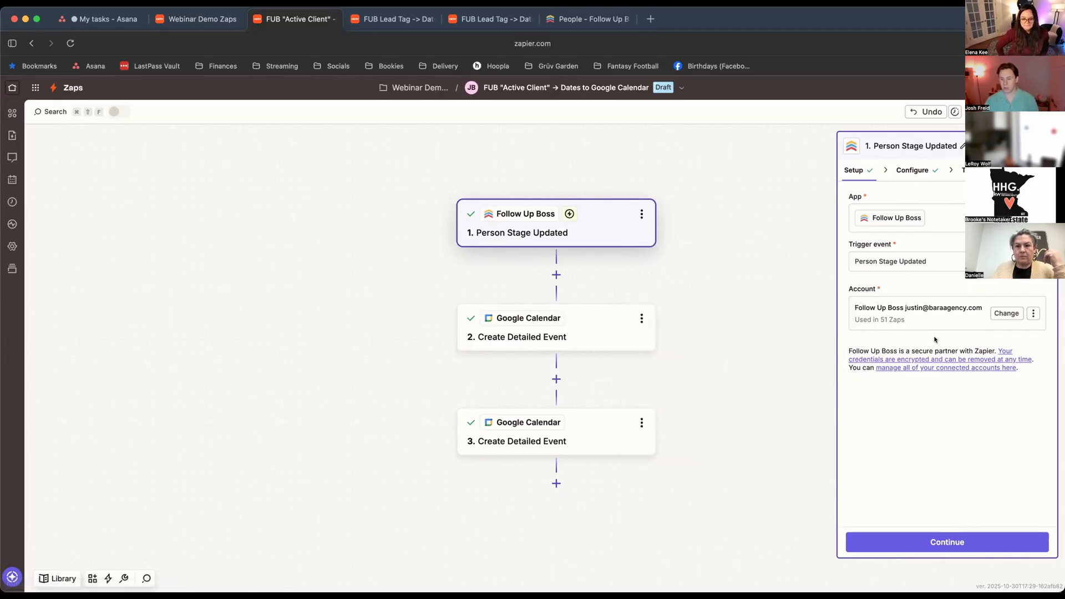
click(526, 222)
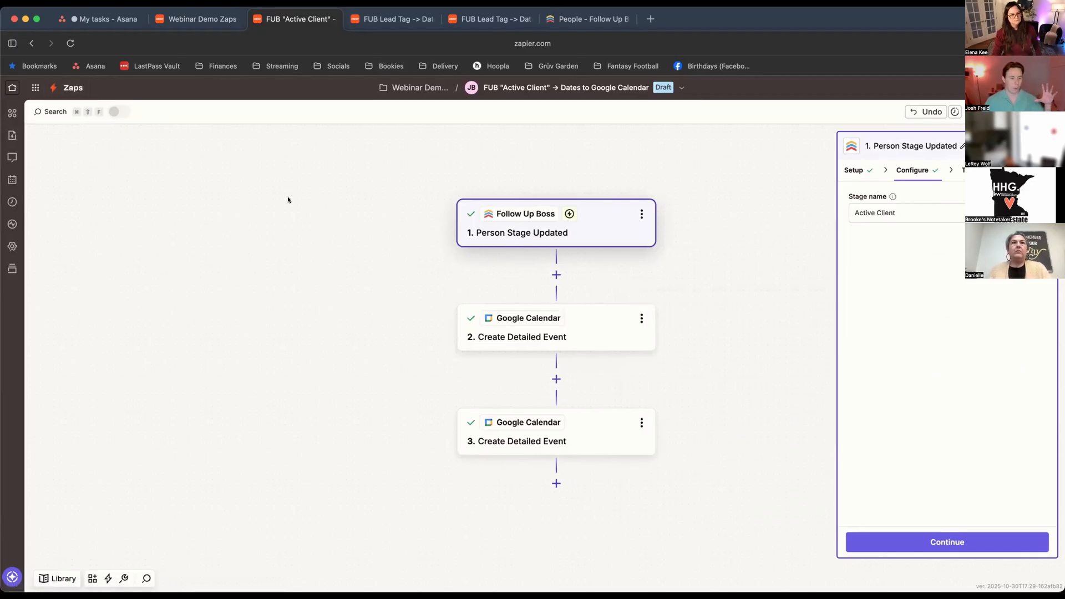
- Leave the Active Client Zap for the Zaps overview and create a new blank Zap
click(71, 87)
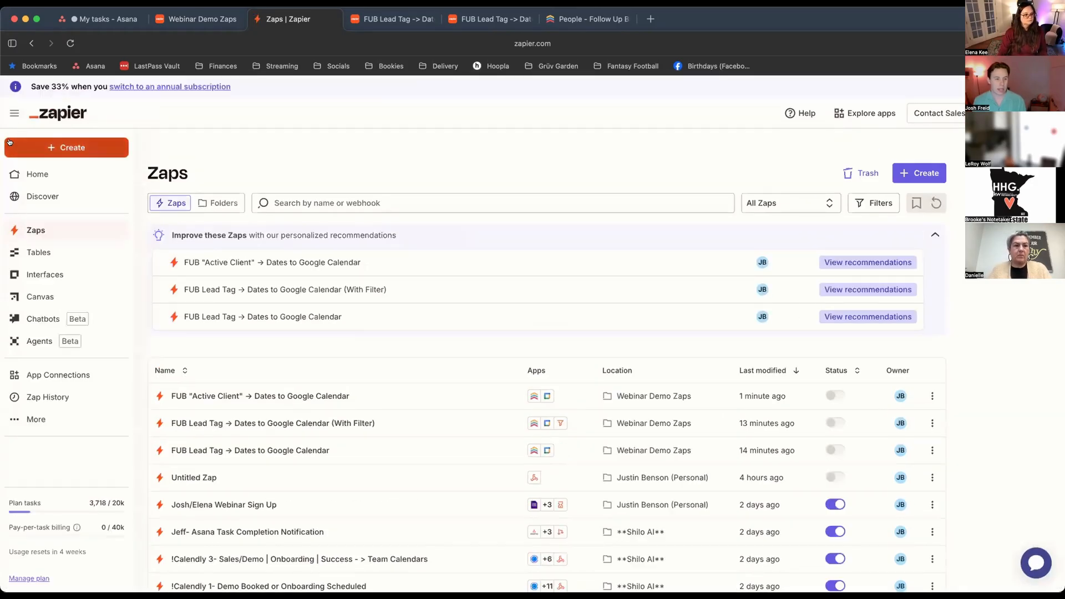
click(9, 142)
mouse_move(17, 149)
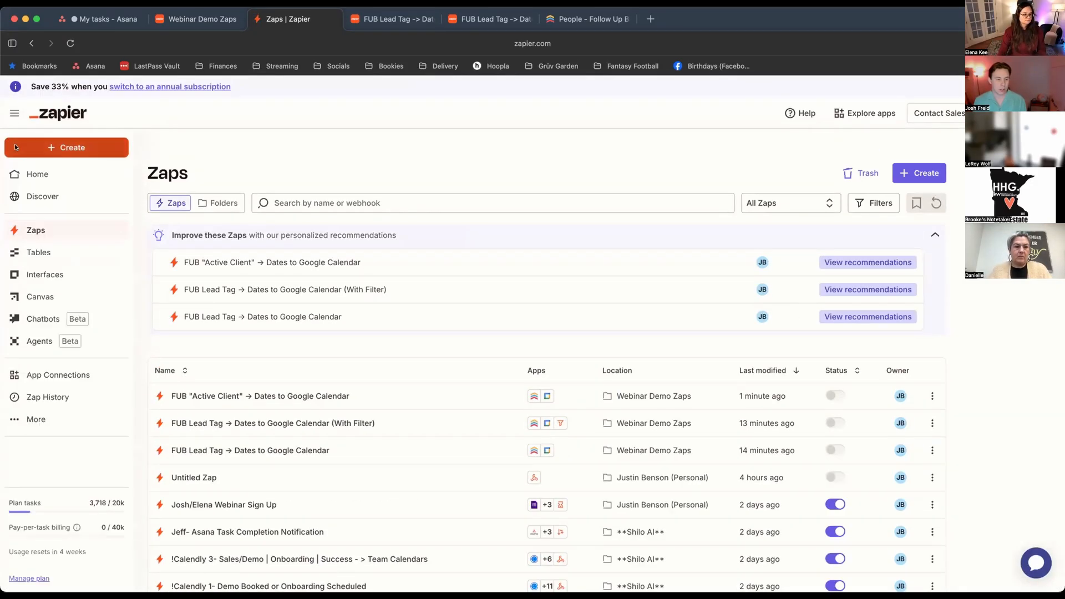
click(60, 148)
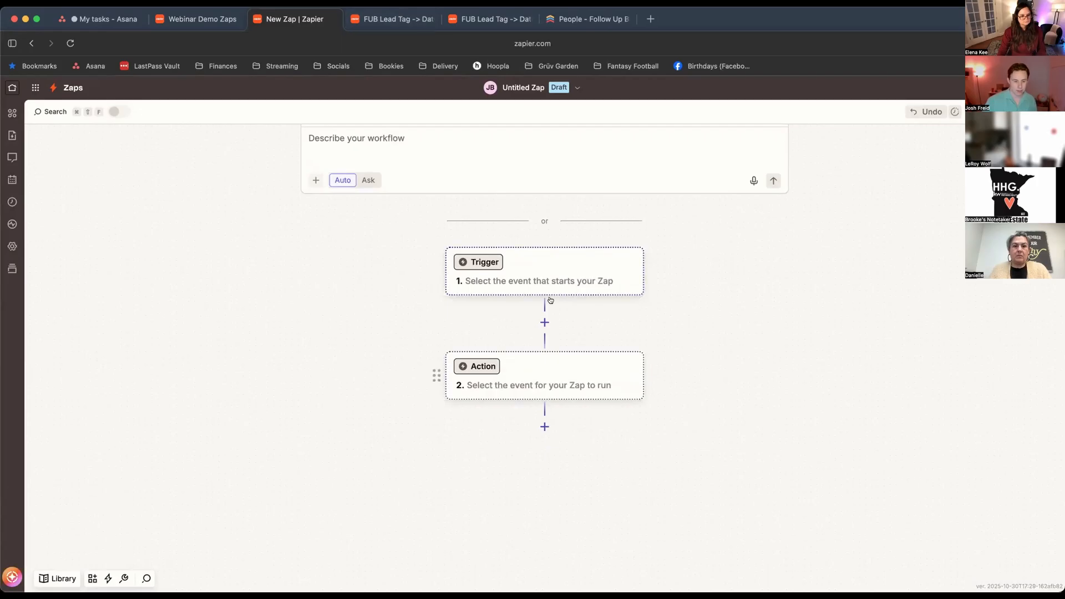
- Set Follow Up Boss as the new Zap's trigger app and start connecting a new account for it
click(552, 276)
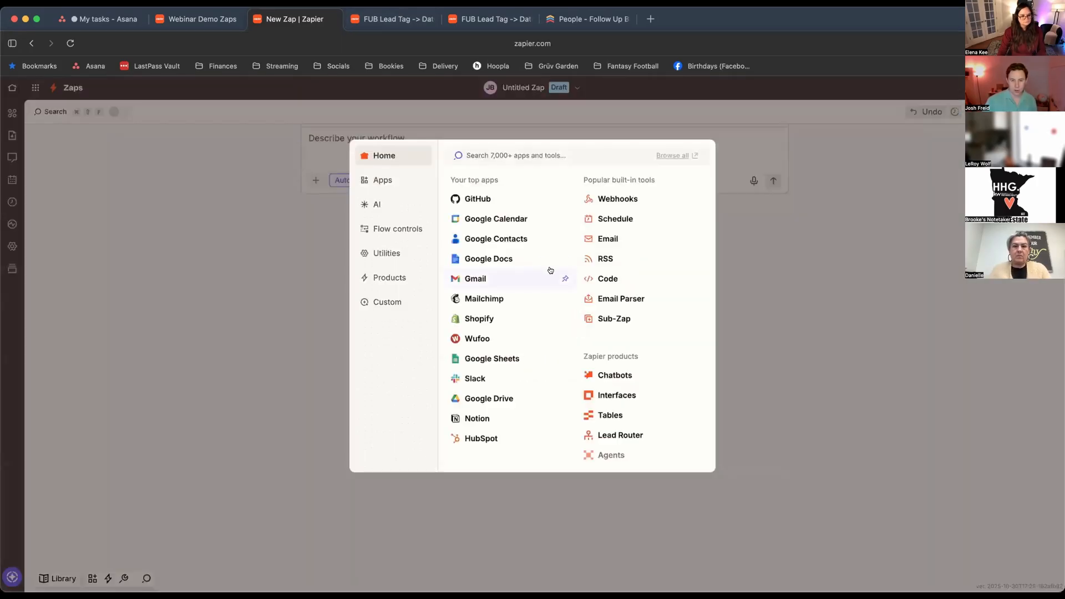
click(181, 251)
click(503, 262)
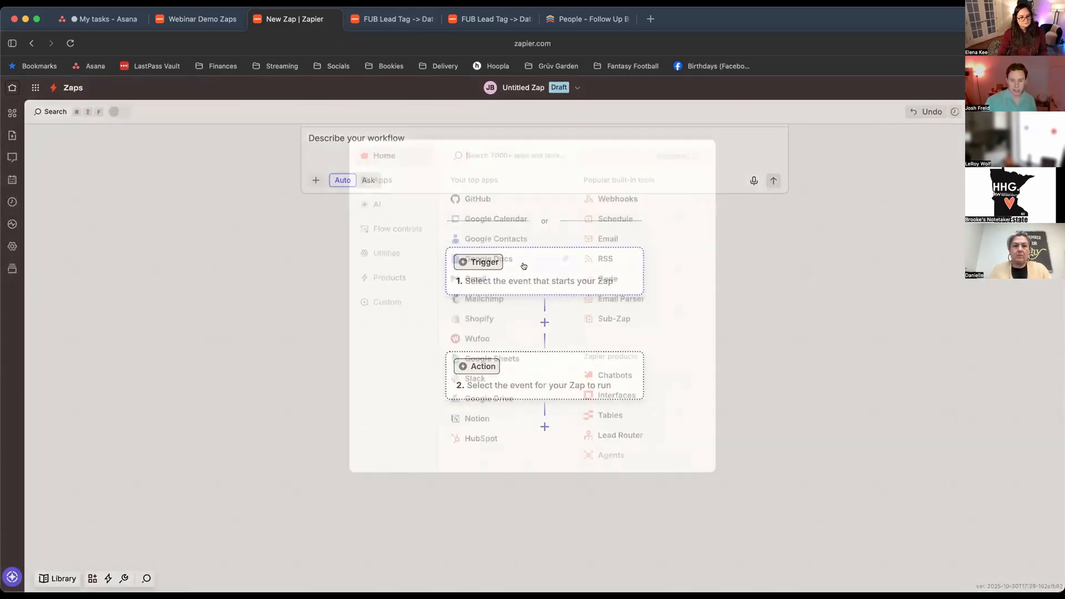
text(fo)
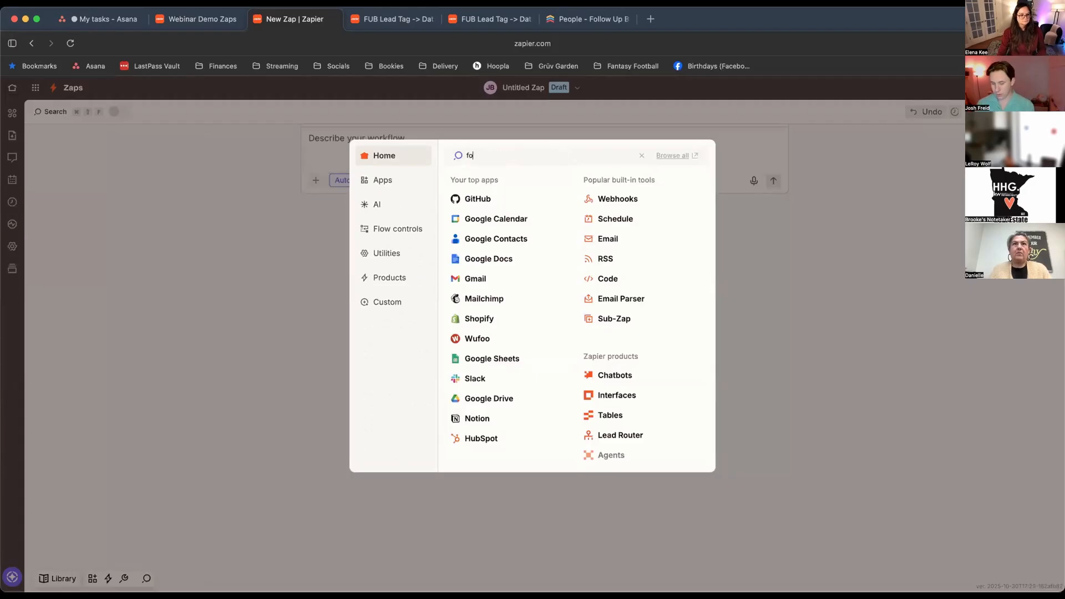
text(llow up)
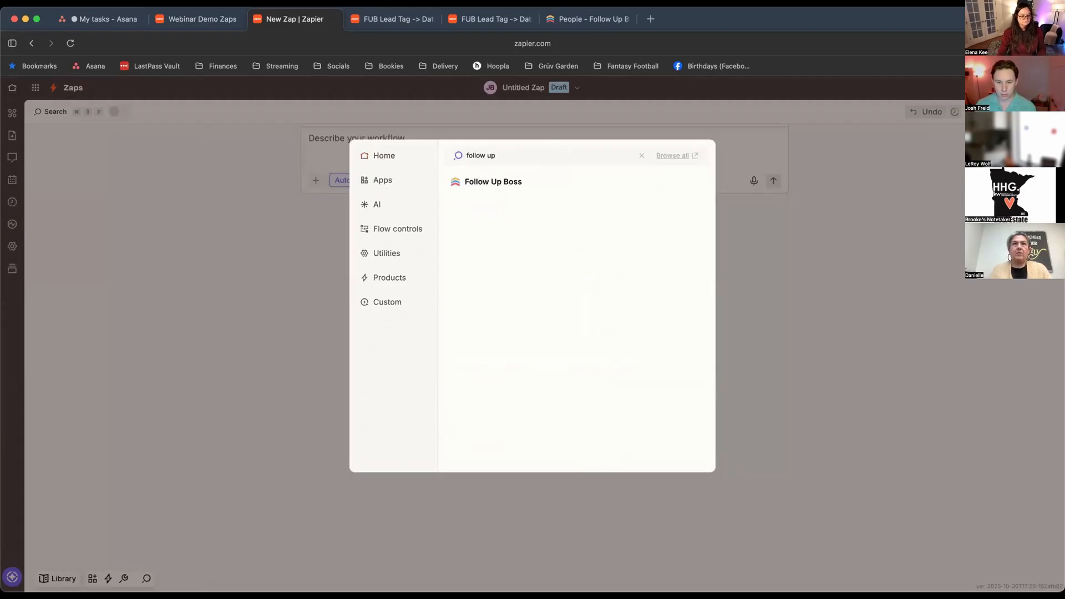
click(540, 182)
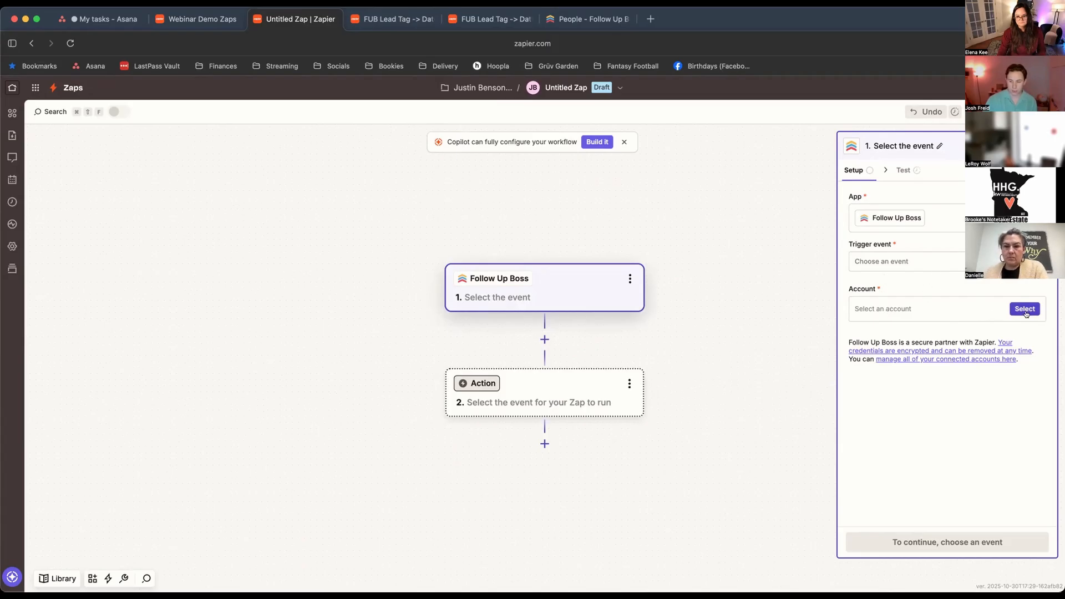
click(1021, 310)
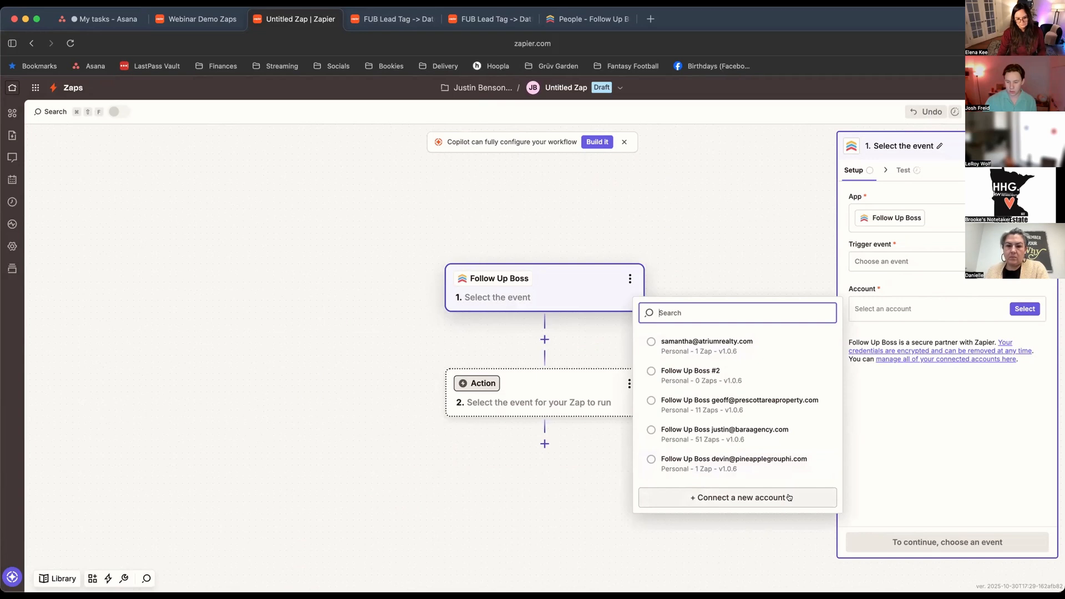
click(789, 498)
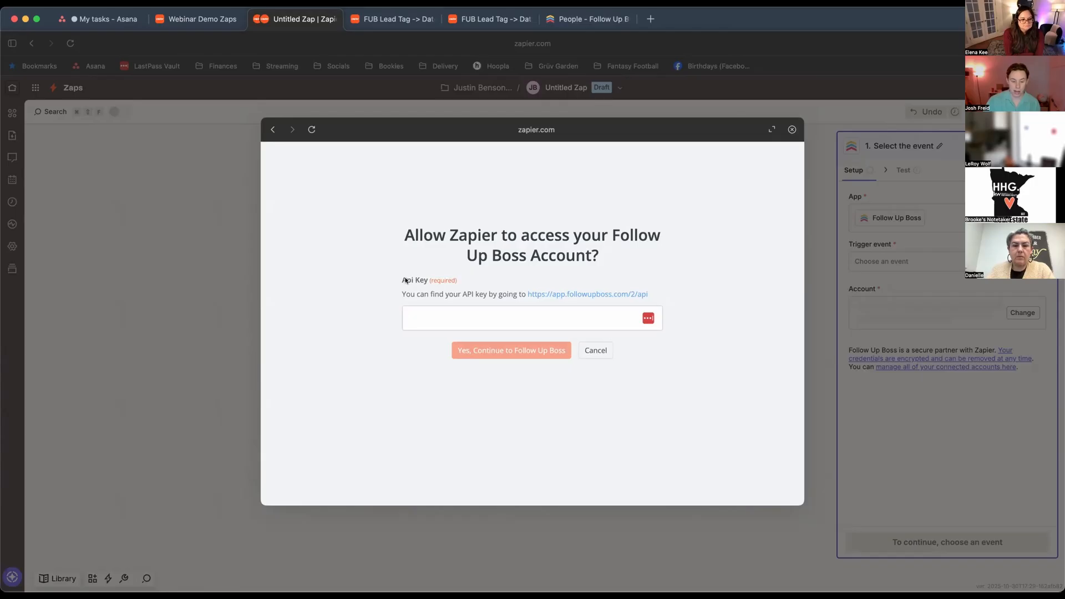
- Switch to Follow Up Boss and confirm deleting the "Webinar topic research" chat in the assistant beside it
click(587, 19)
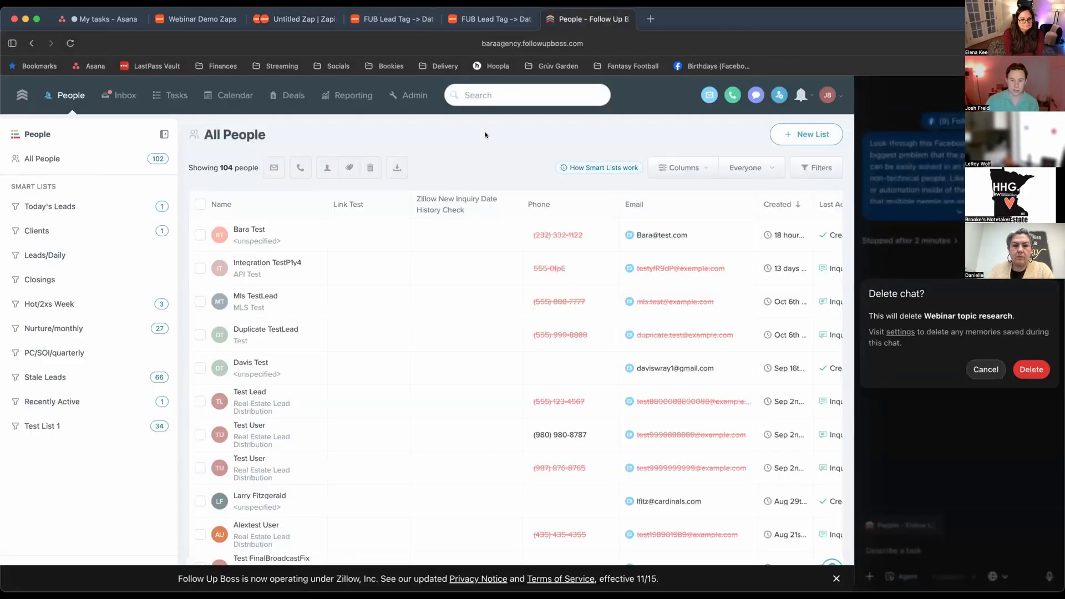
click(1035, 369)
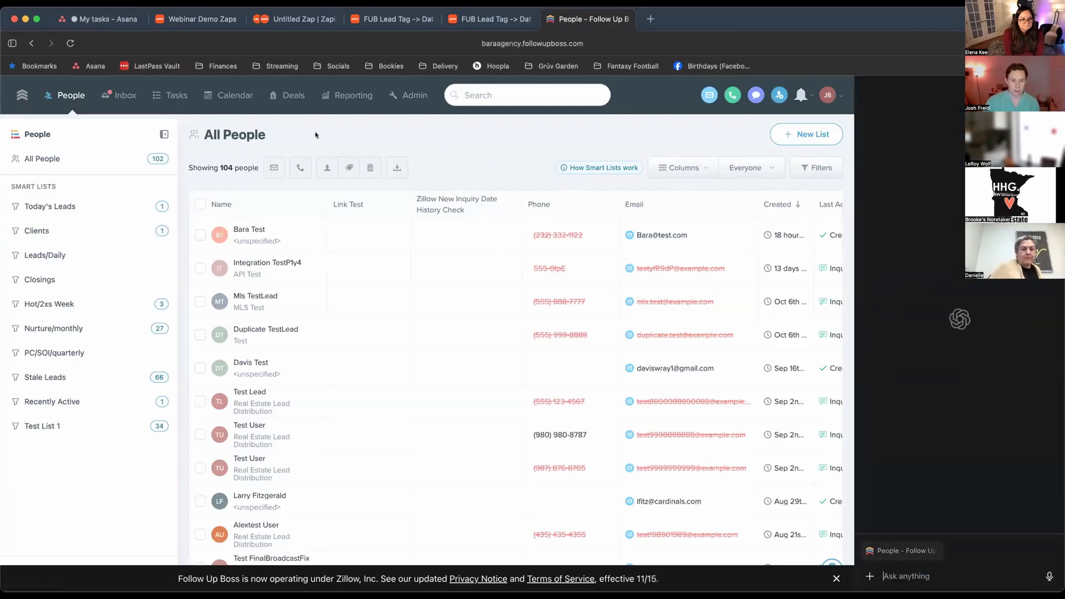
- Open the API settings in the Follow Up Boss admin area
click(826, 99)
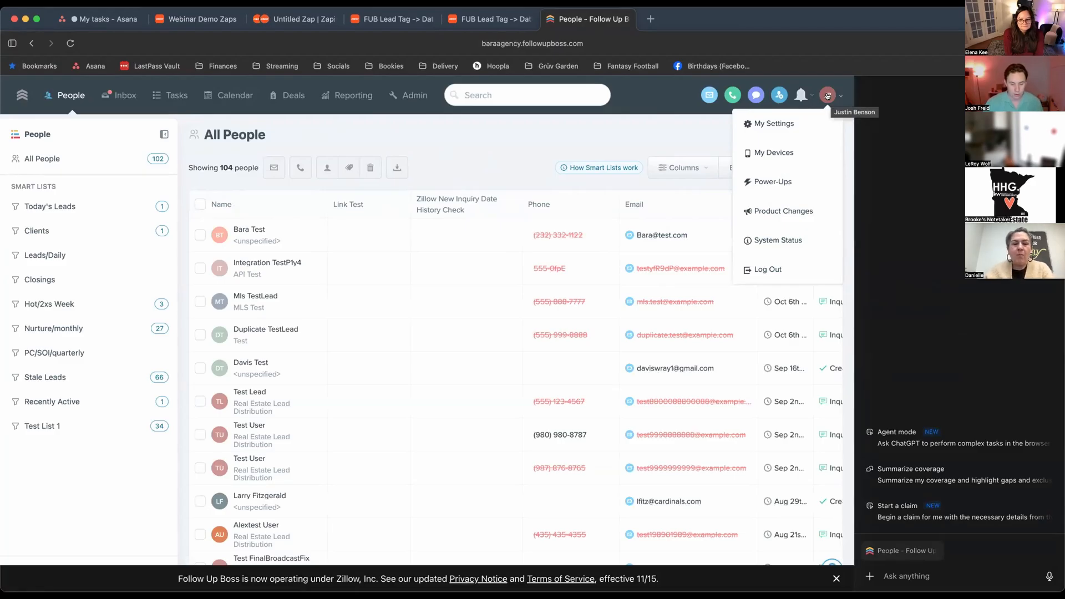
click(407, 95)
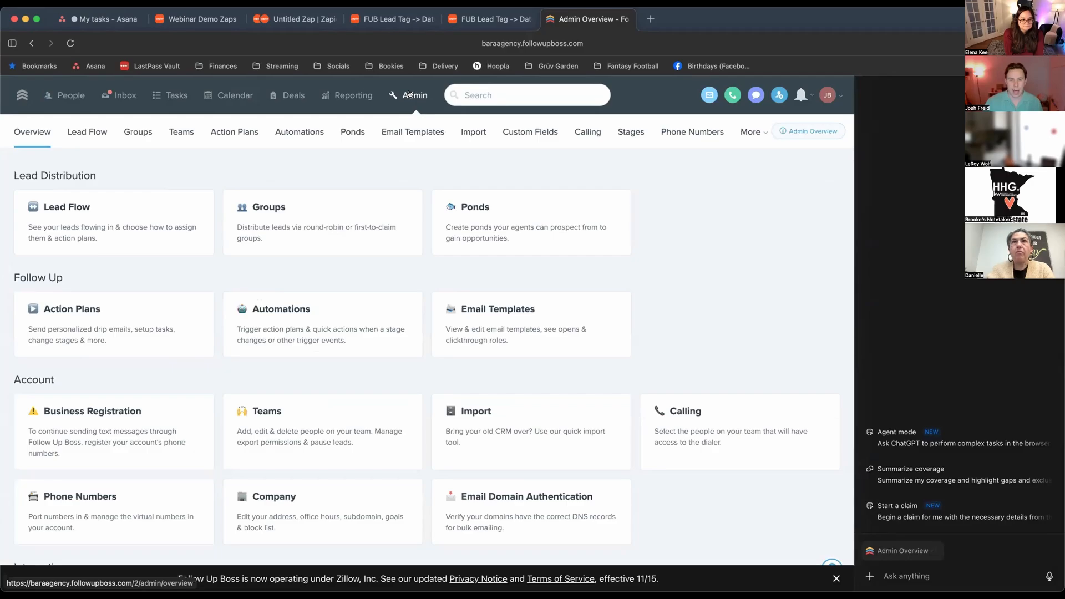
click(746, 139)
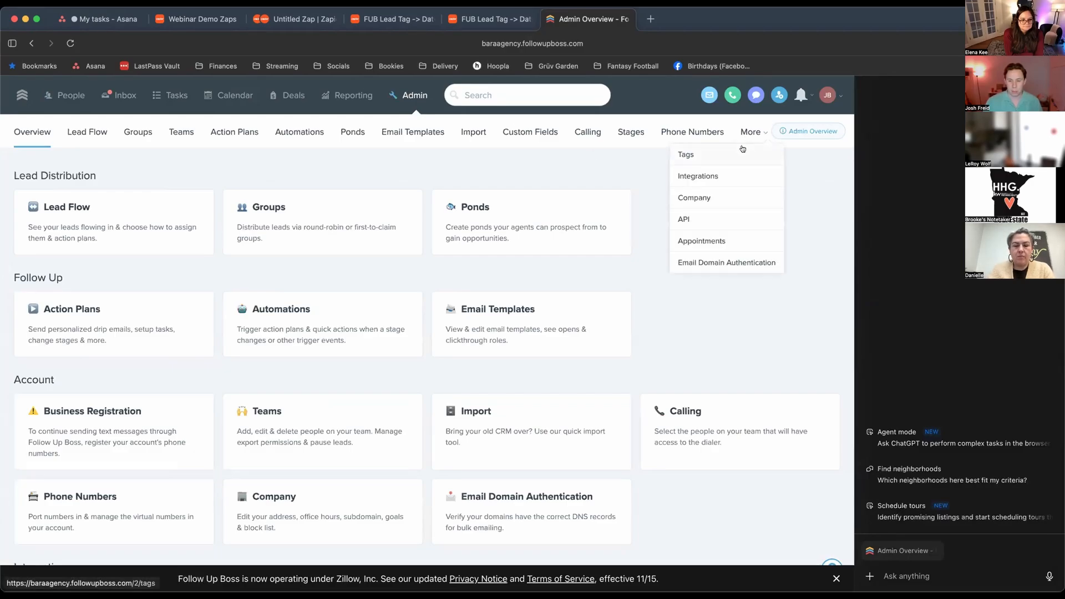
click(717, 220)
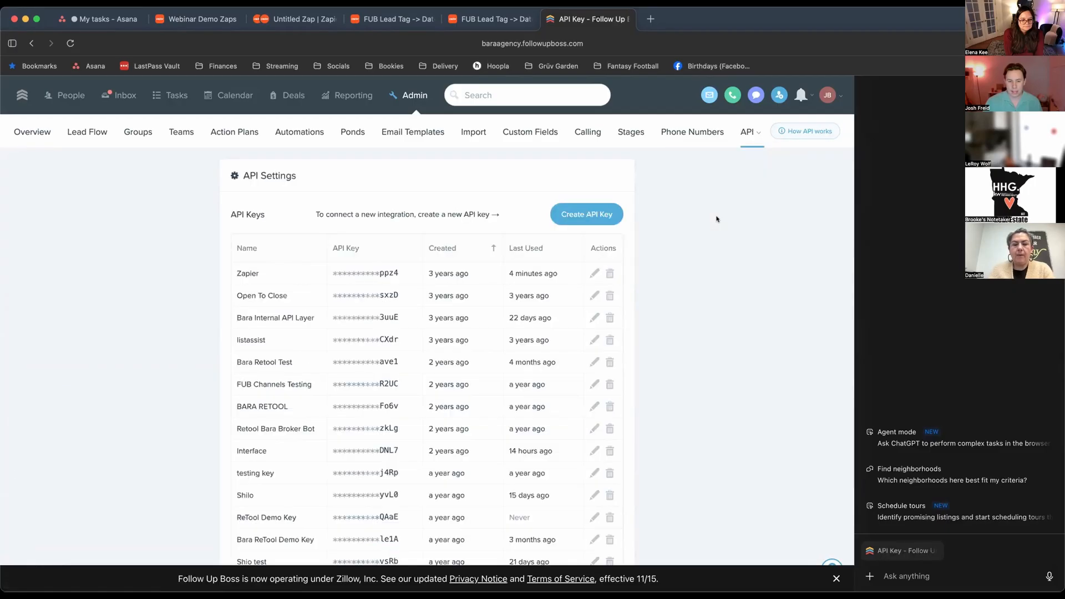
- Start creating a new Follow Up Boss API key and enter "Test" as its name
scroll(289, 323, down, 2)
scroll(289, 323, up, 2)
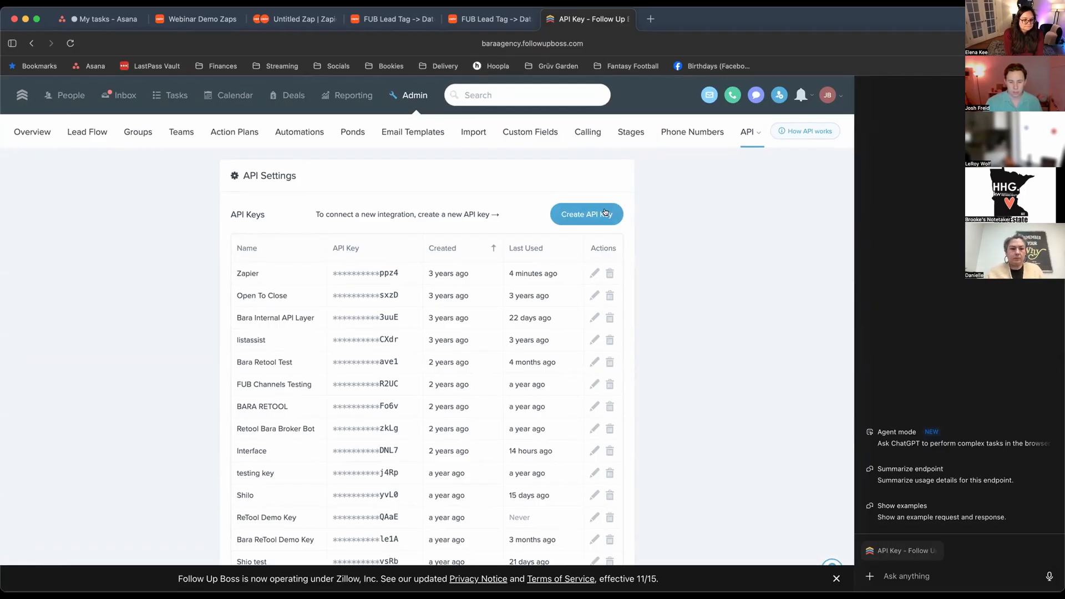
click(595, 212)
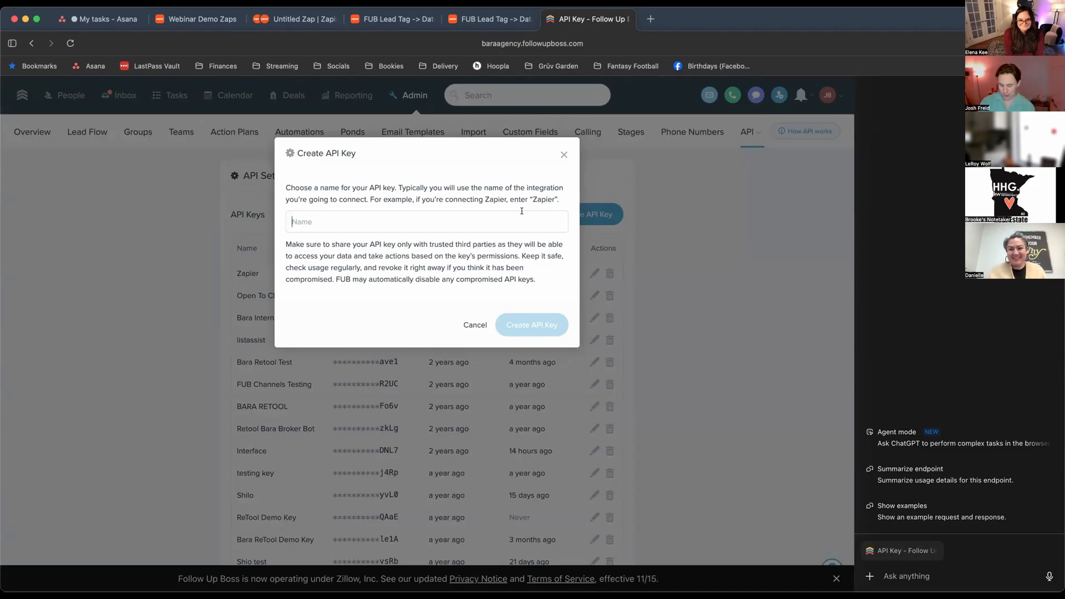
text(Test)
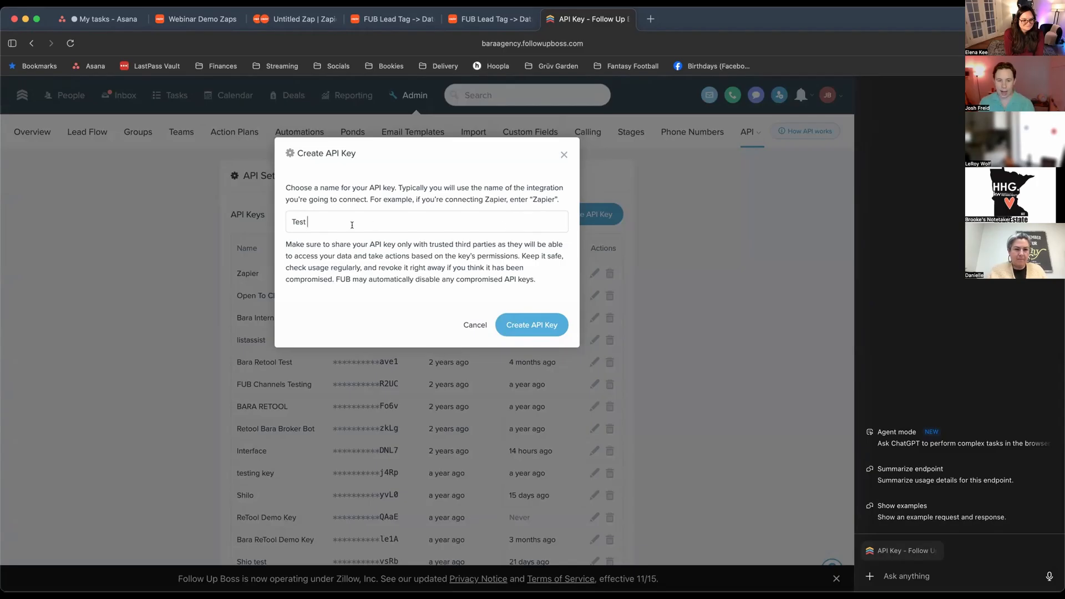
triple_click(388, 225)
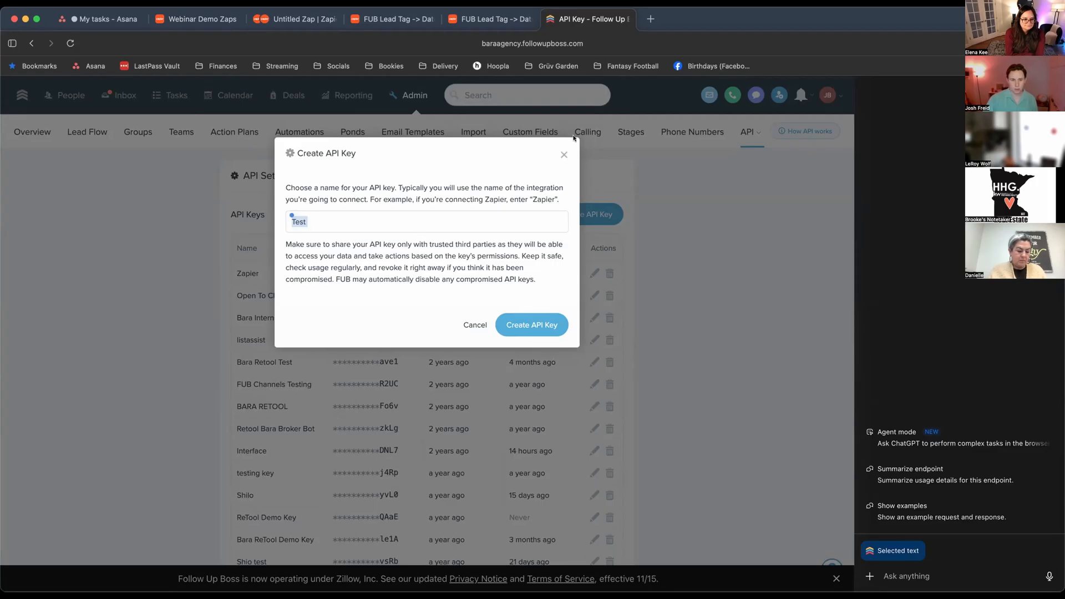
- Return to the untitled Zap in Zapier, abandoning the new API key connection in favour of the existing Bara Agency Follow Up Boss account
click(307, 21)
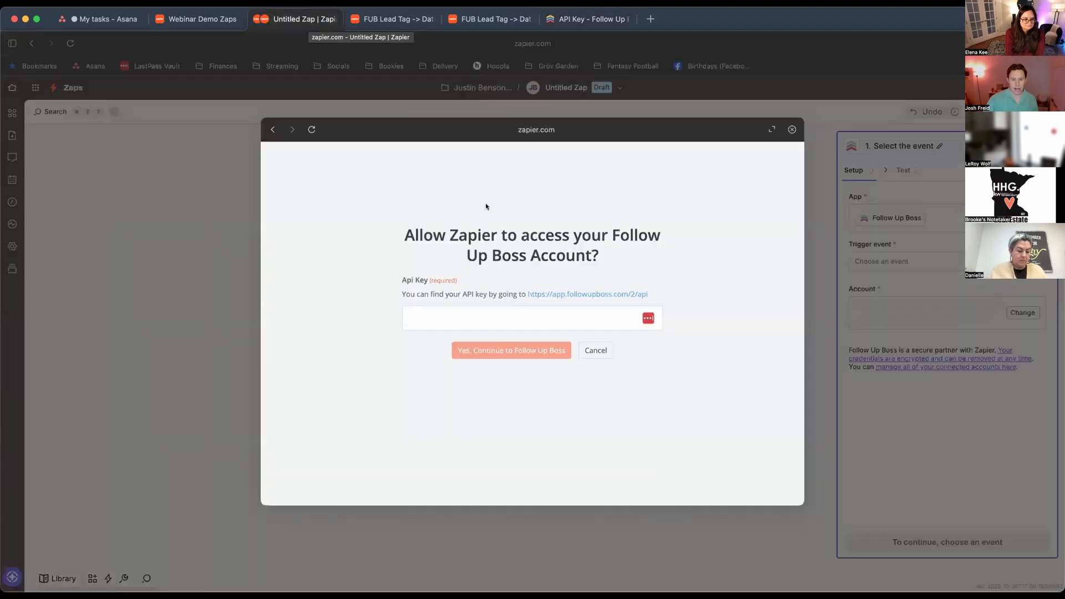
click(501, 321)
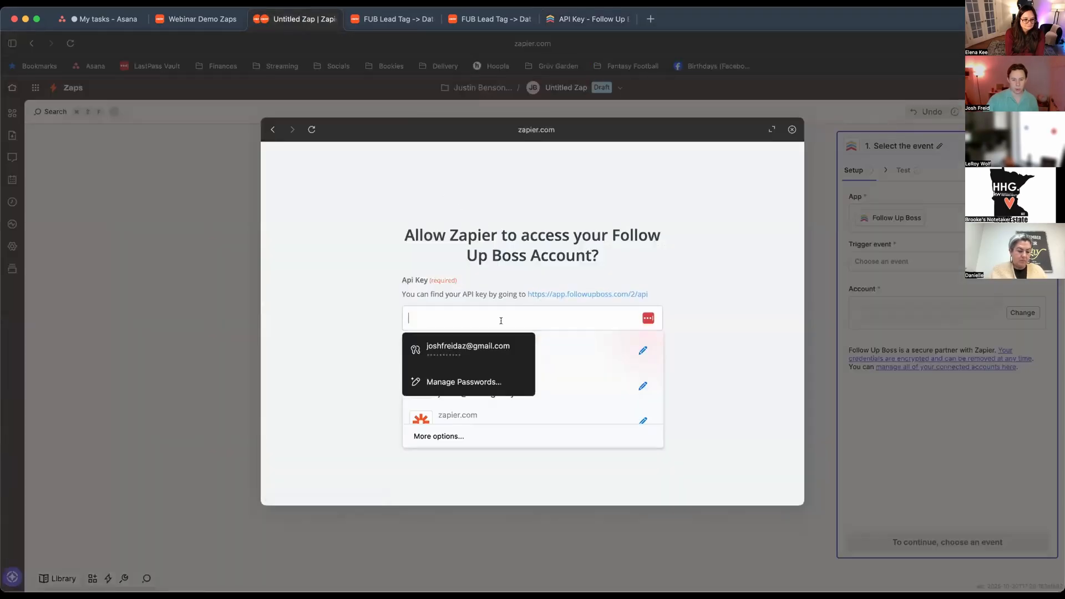
click(411, 269)
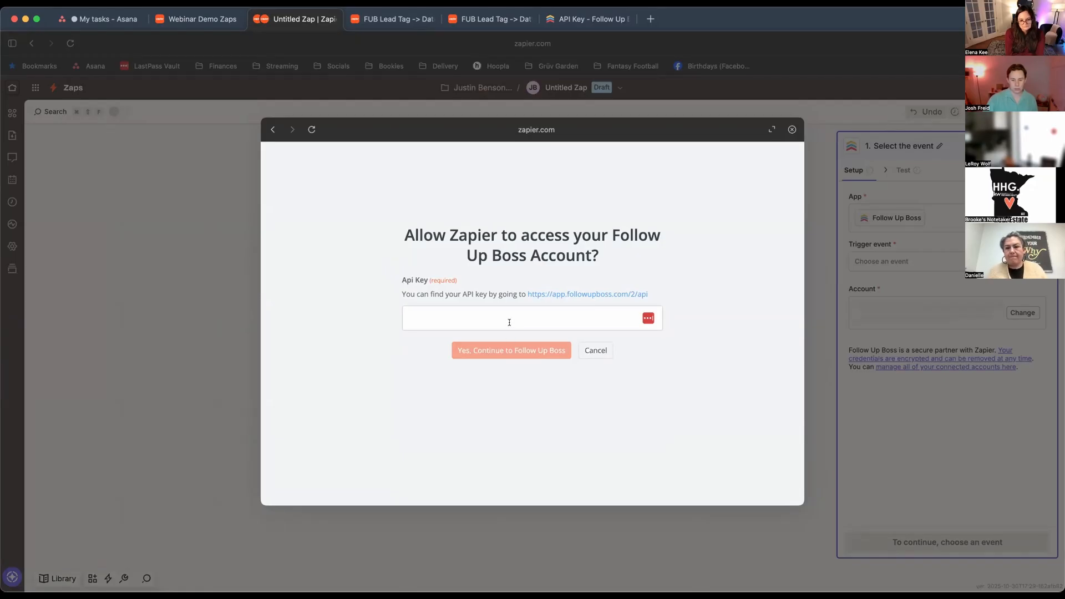
click(791, 129)
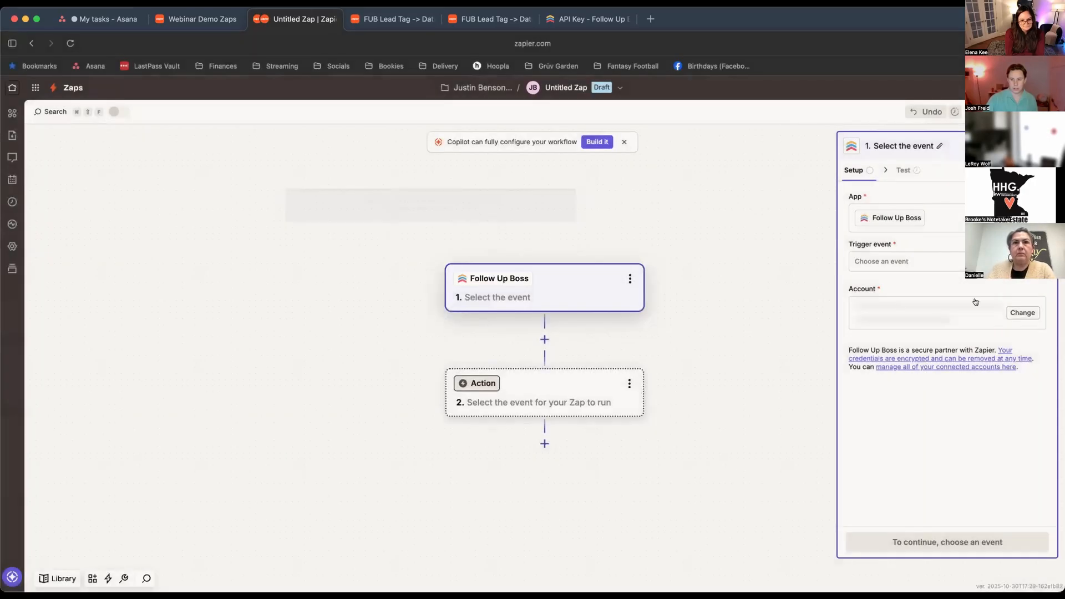
click(966, 306)
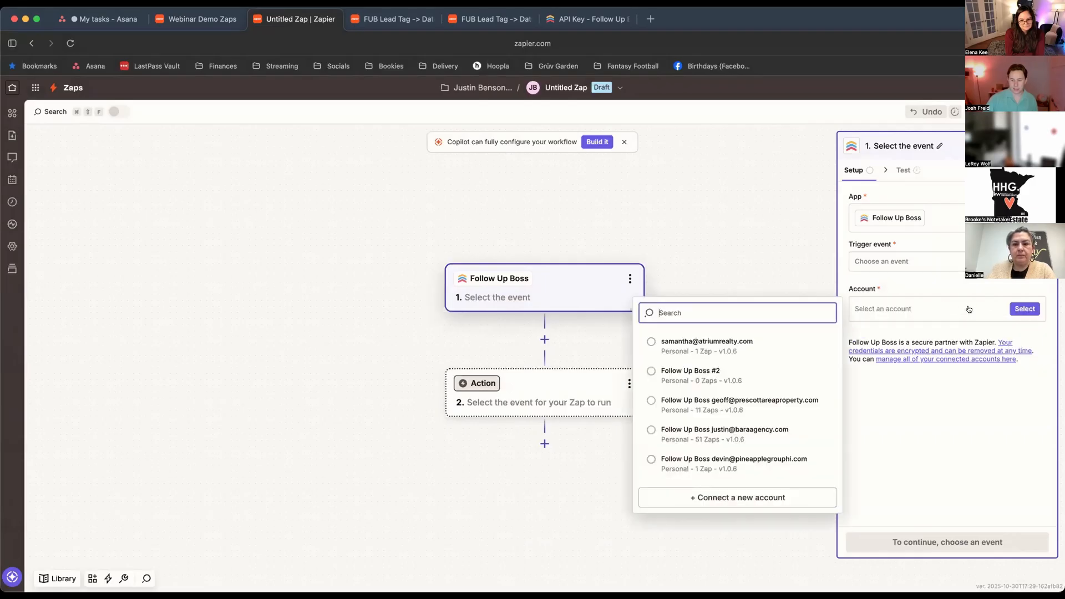
click(761, 434)
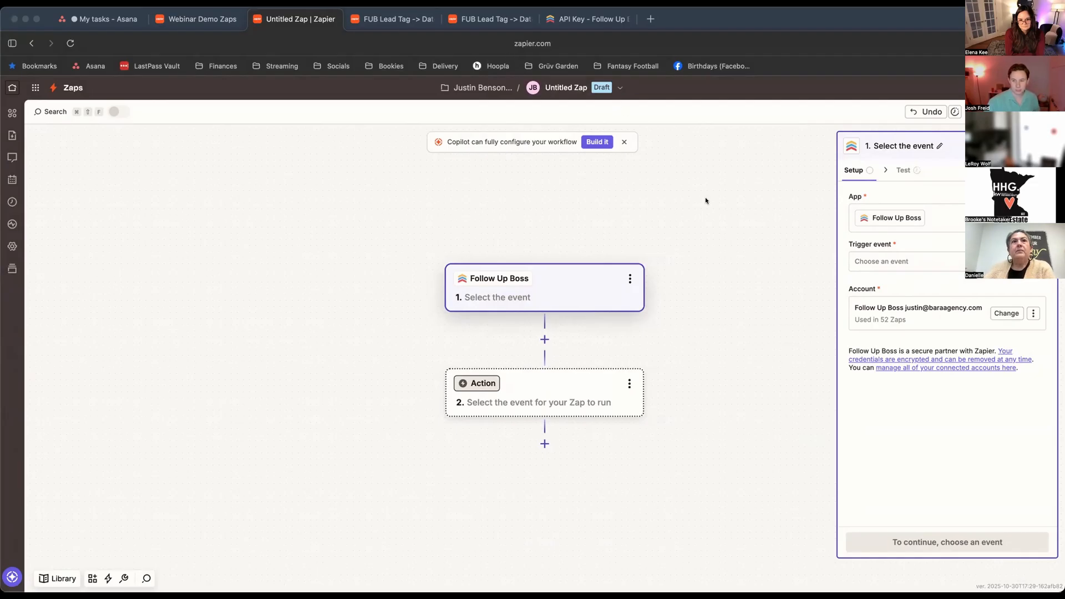
- Review which Follow Up Boss accounts are available for the trigger
click(1001, 314)
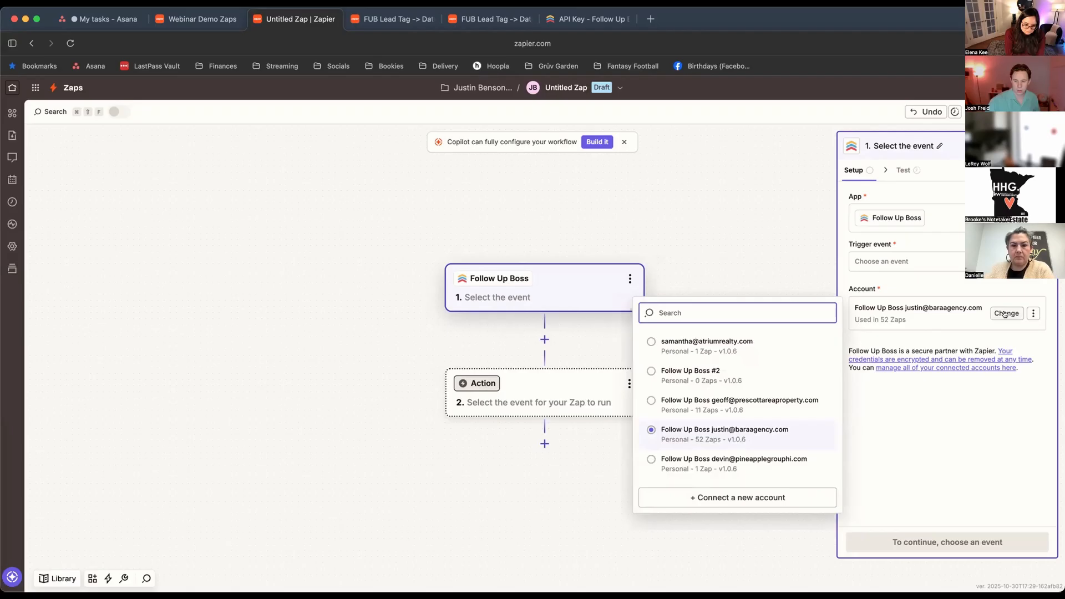
click(930, 286)
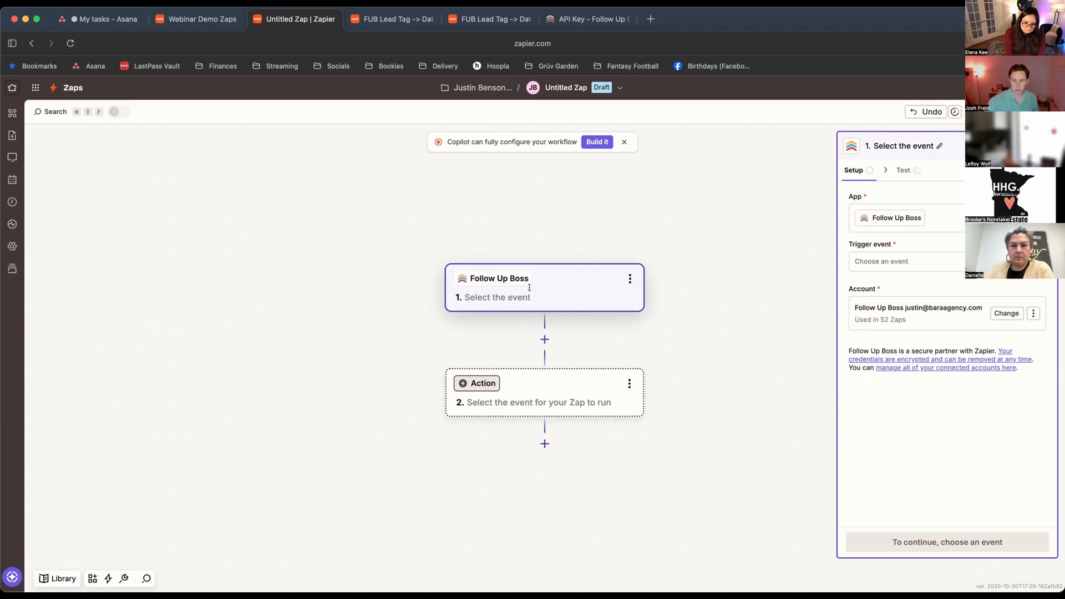
scroll(555, 294, up, 2)
scroll(576, 346, up, 1)
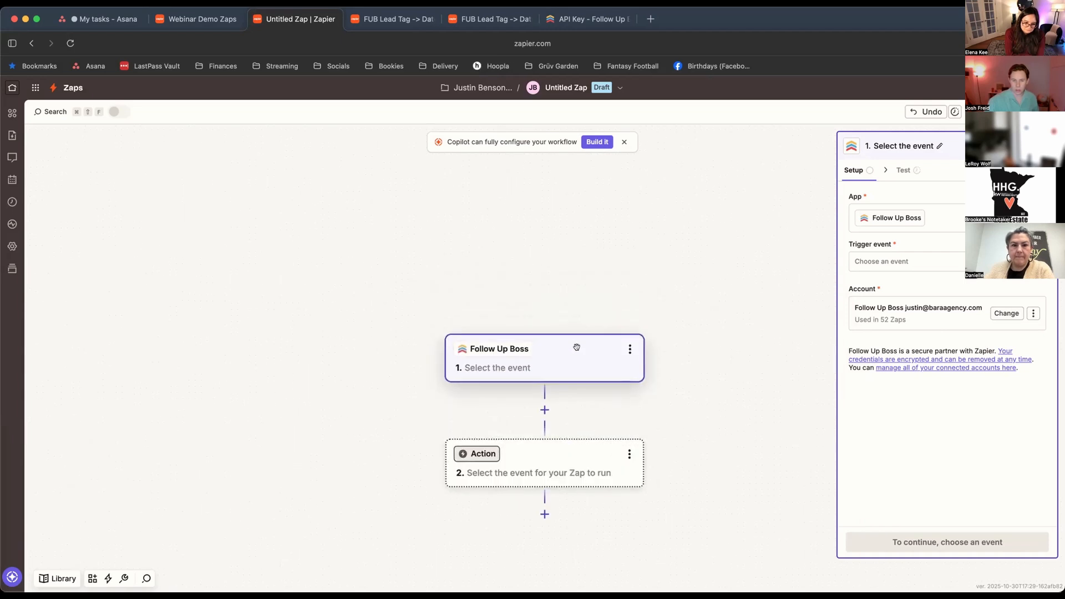
scroll(594, 292, down, 1)
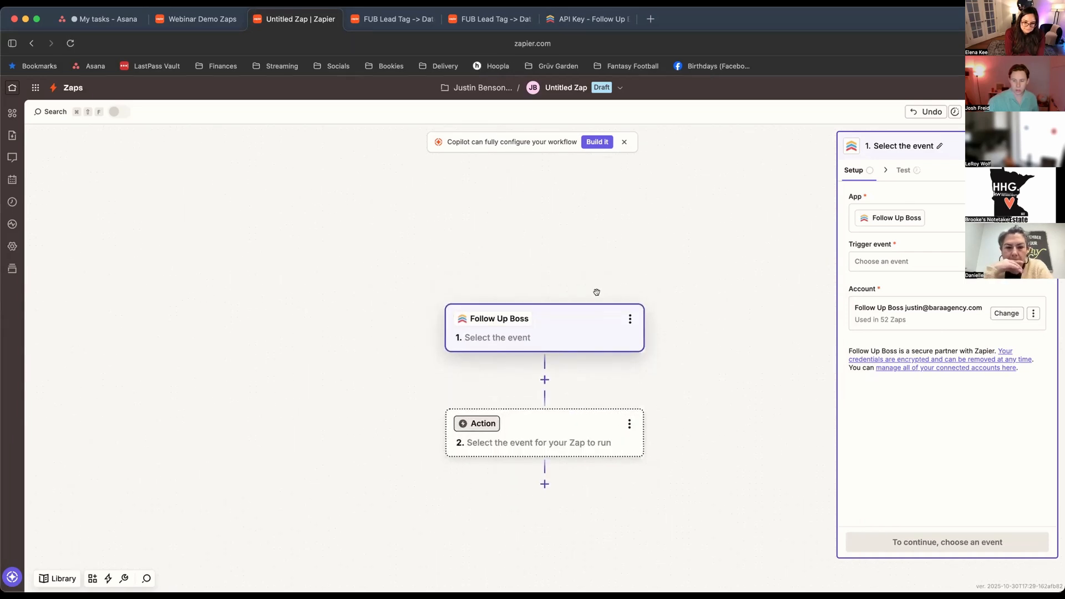
click(1003, 314)
click(712, 248)
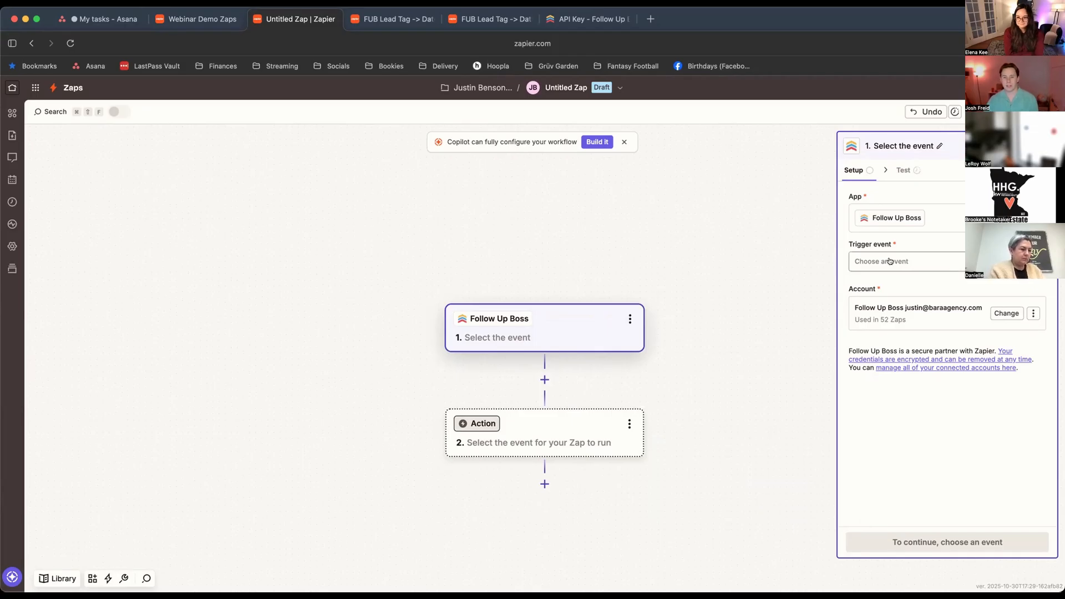
- Set the trigger event to Person Stage Updated and continue to the trigger's configuration
click(923, 263)
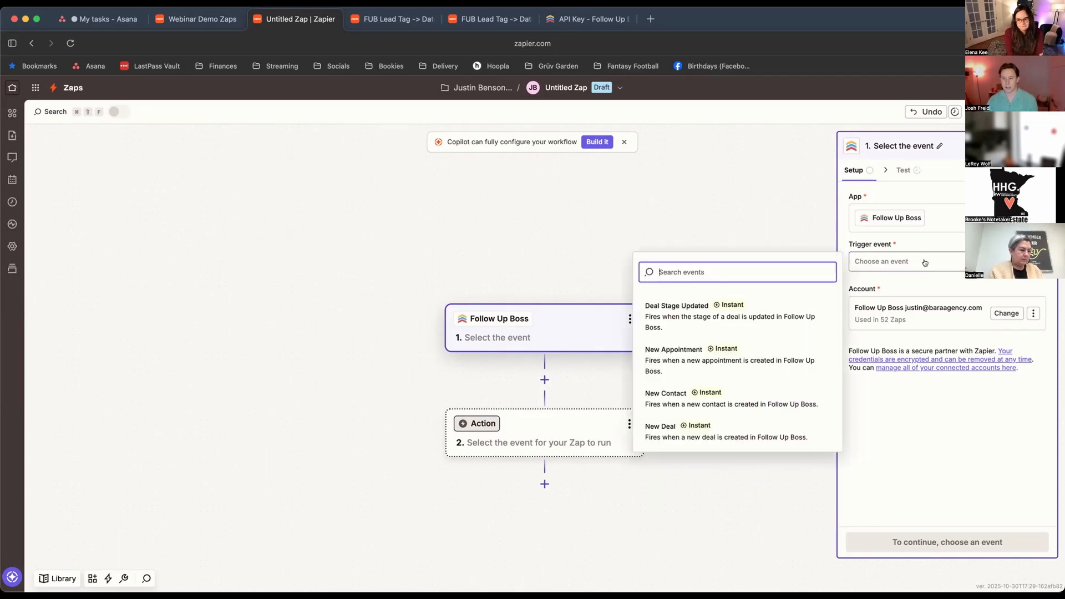
scroll(727, 398, down, 3)
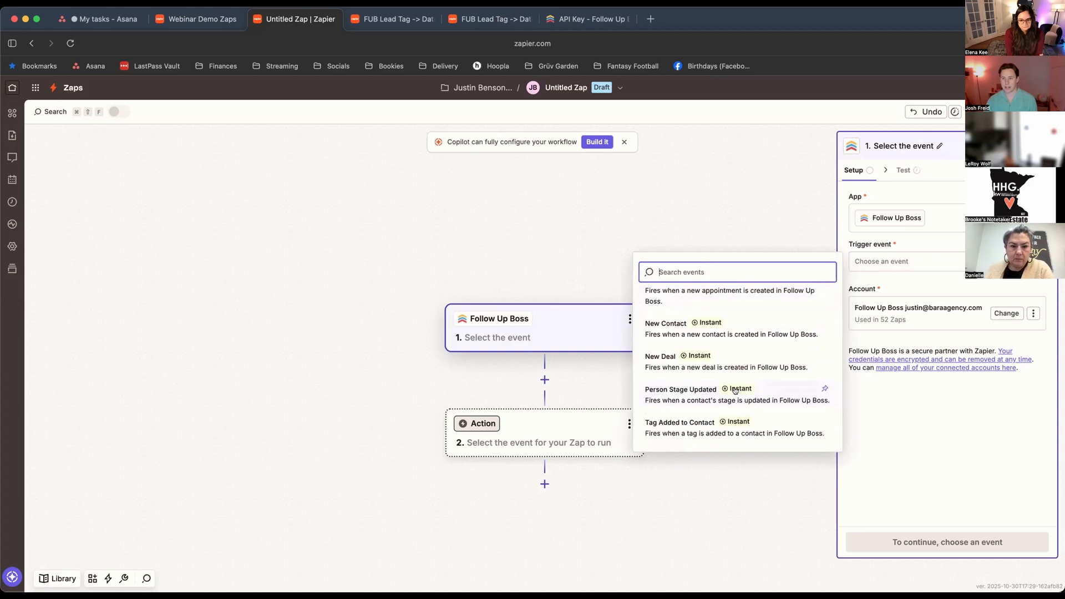
click(734, 390)
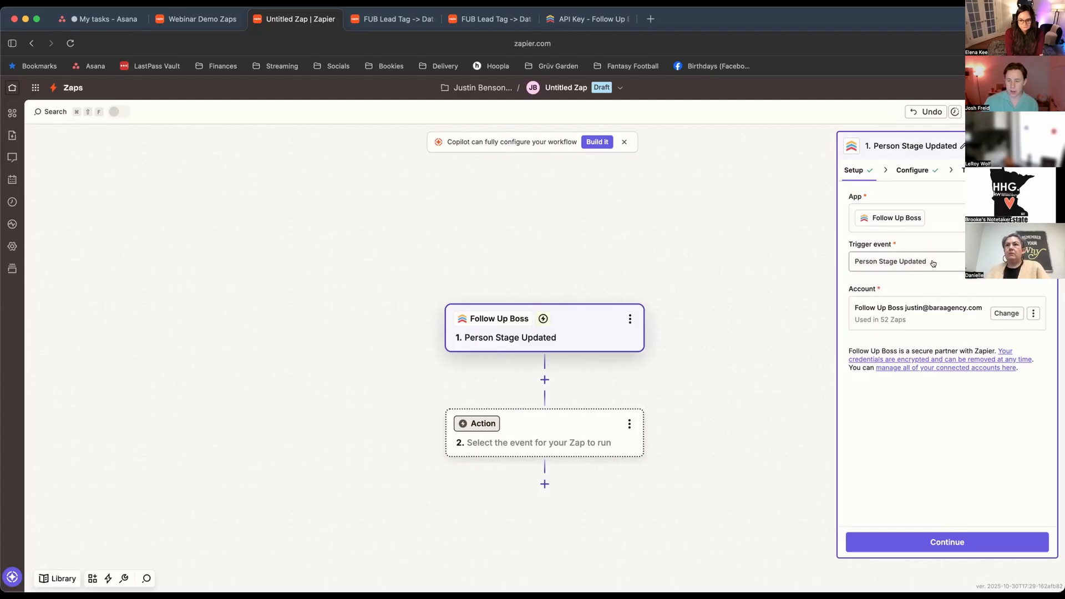
click(937, 542)
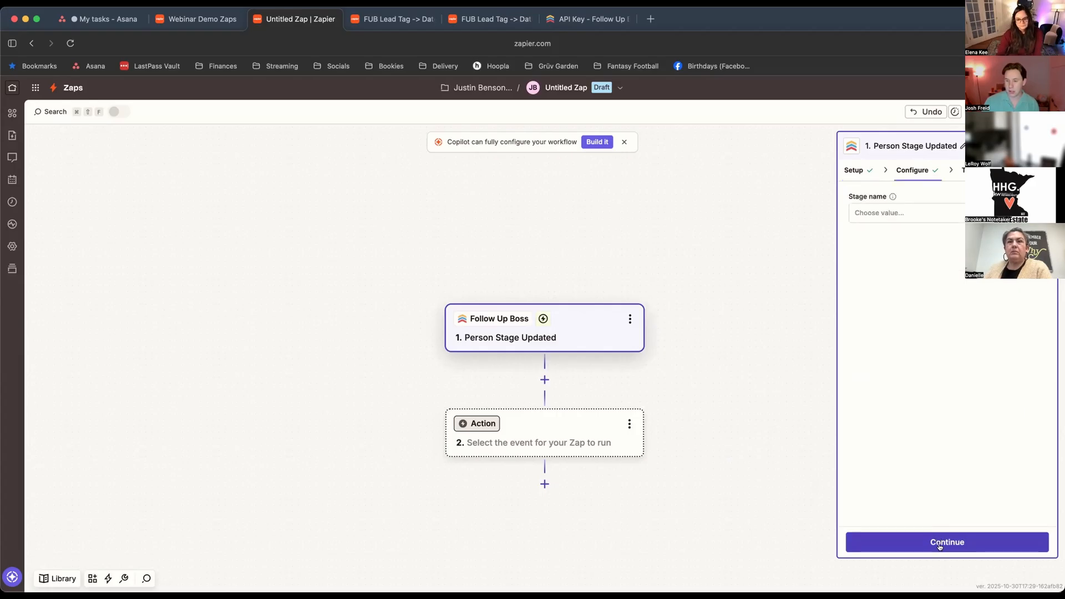
- Set the trigger's stage name to Active Client and run the trigger test
click(947, 217)
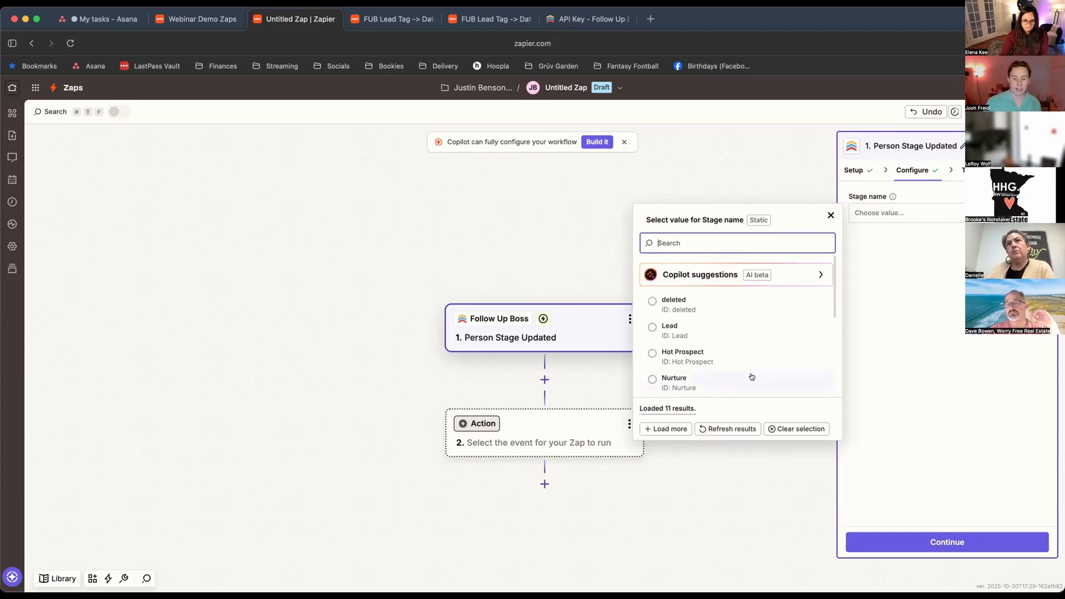
scroll(751, 377, down, 3)
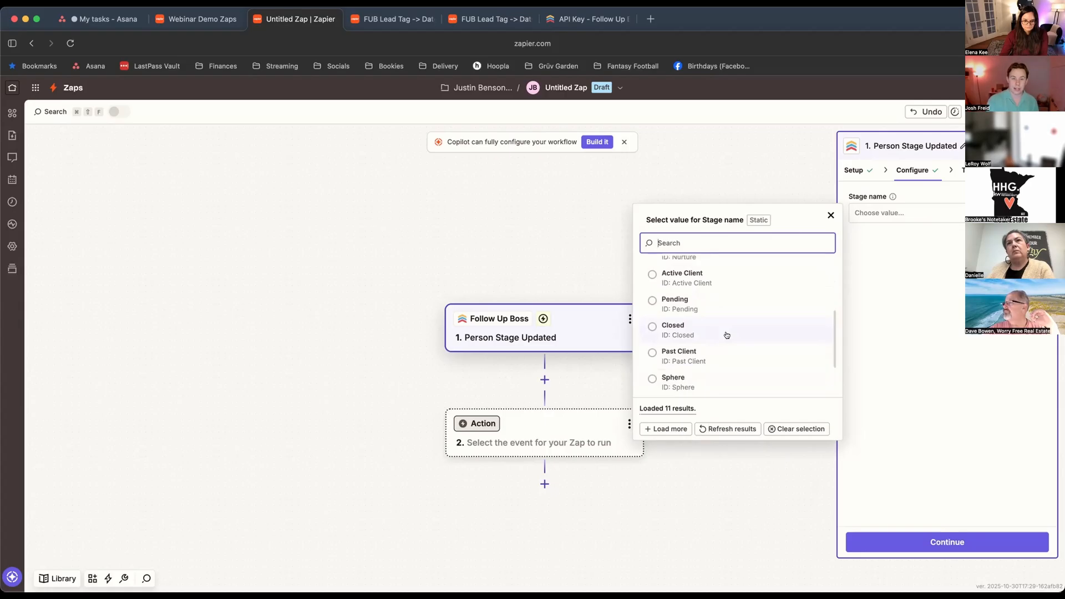
scroll(725, 332, up, 2)
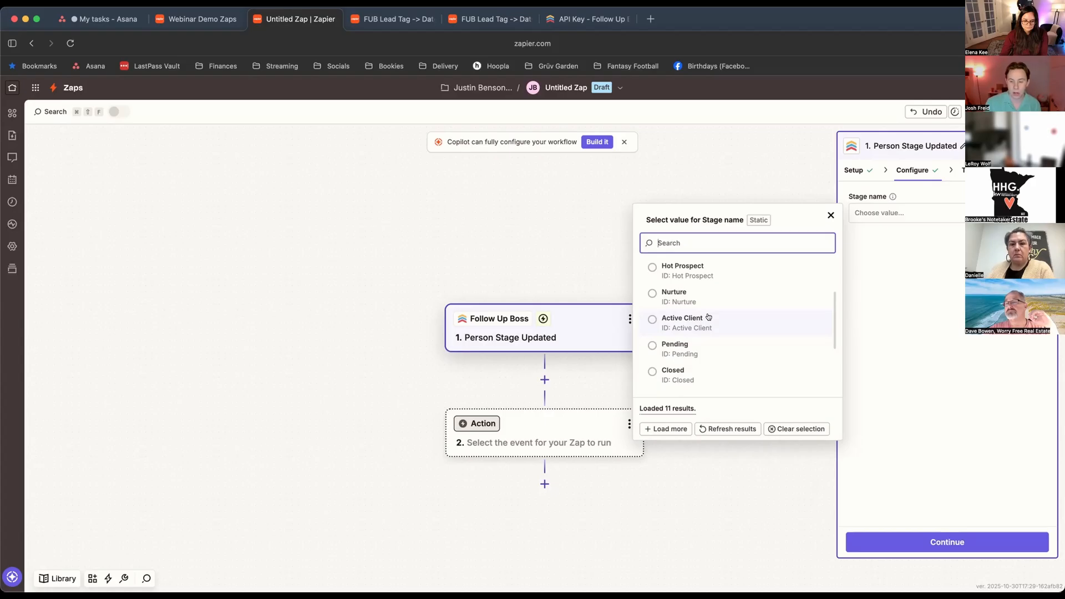
scroll(709, 336, down, 1)
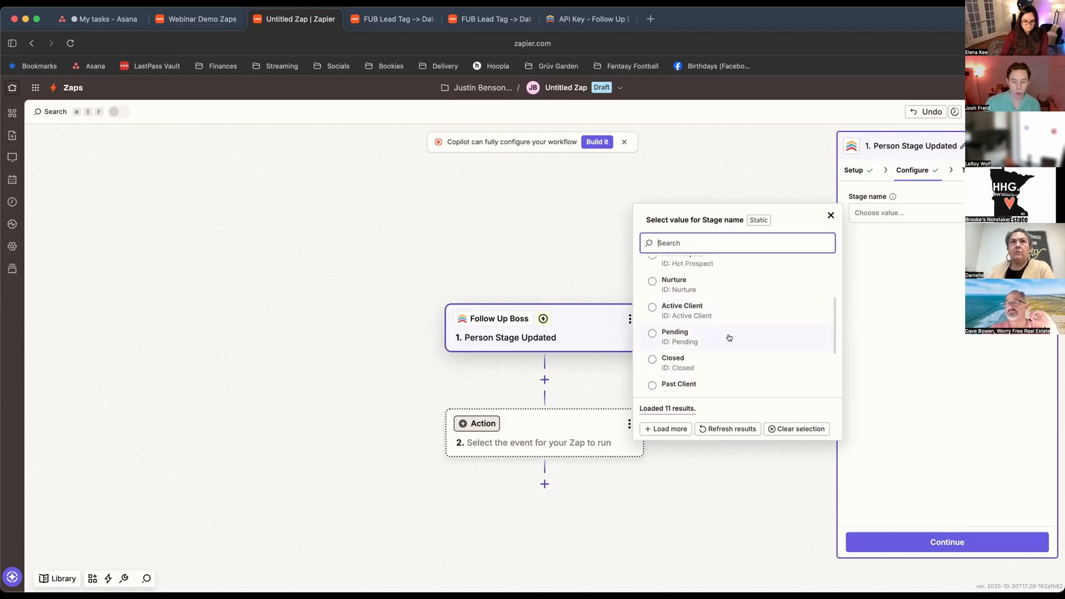
scroll(726, 337, down, 1)
scroll(693, 319, up, 2)
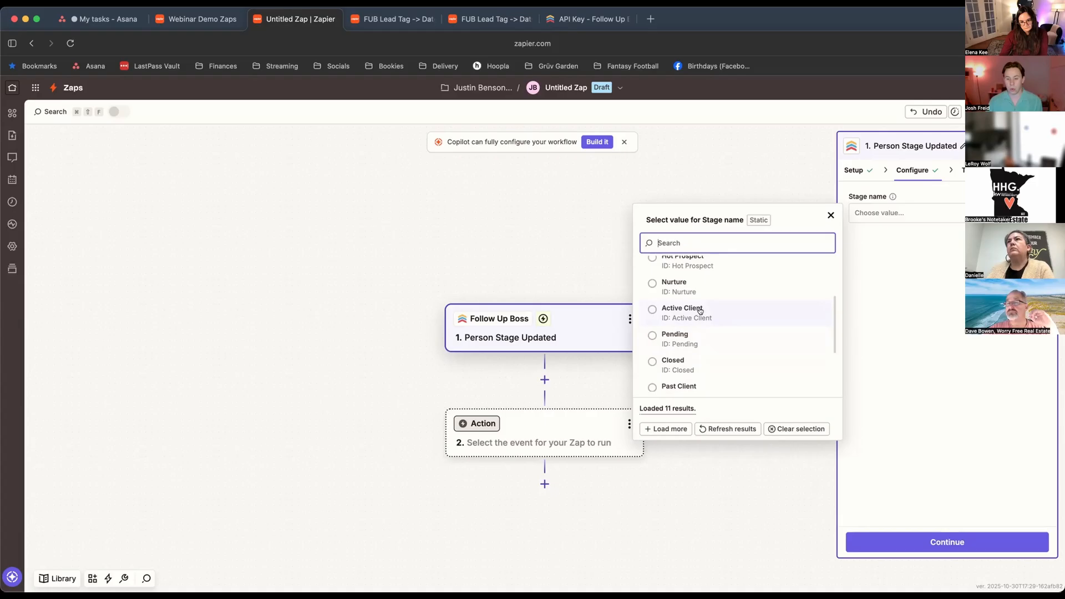
click(700, 309)
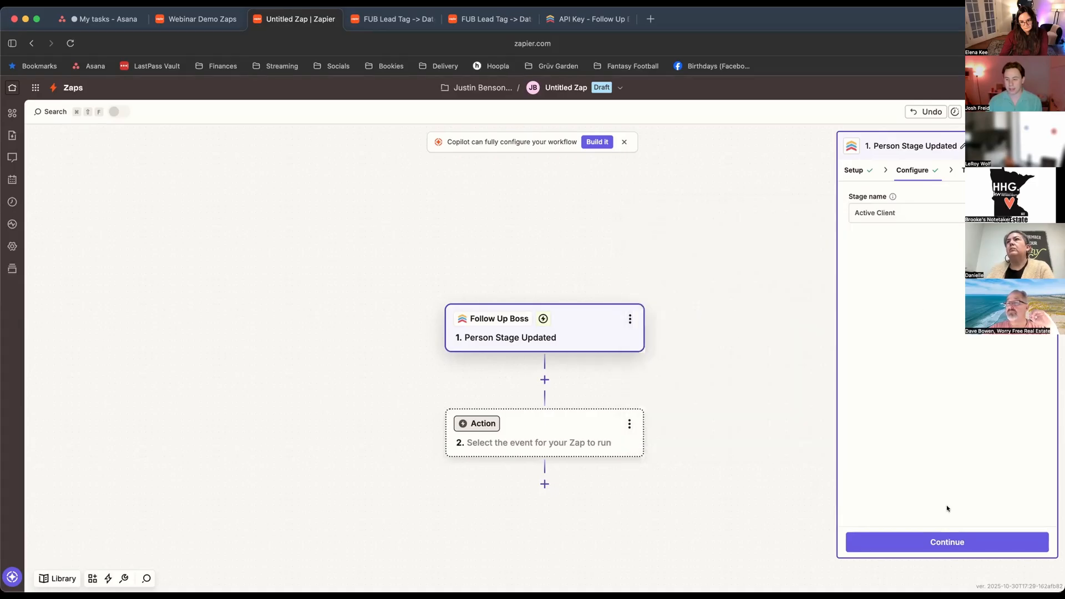
click(952, 541)
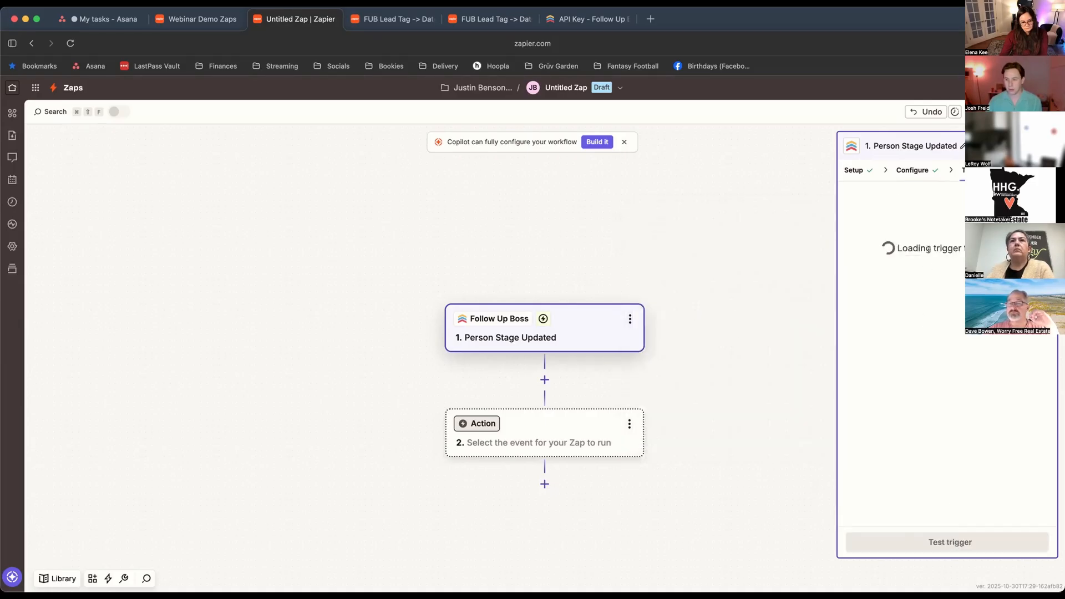
click(946, 543)
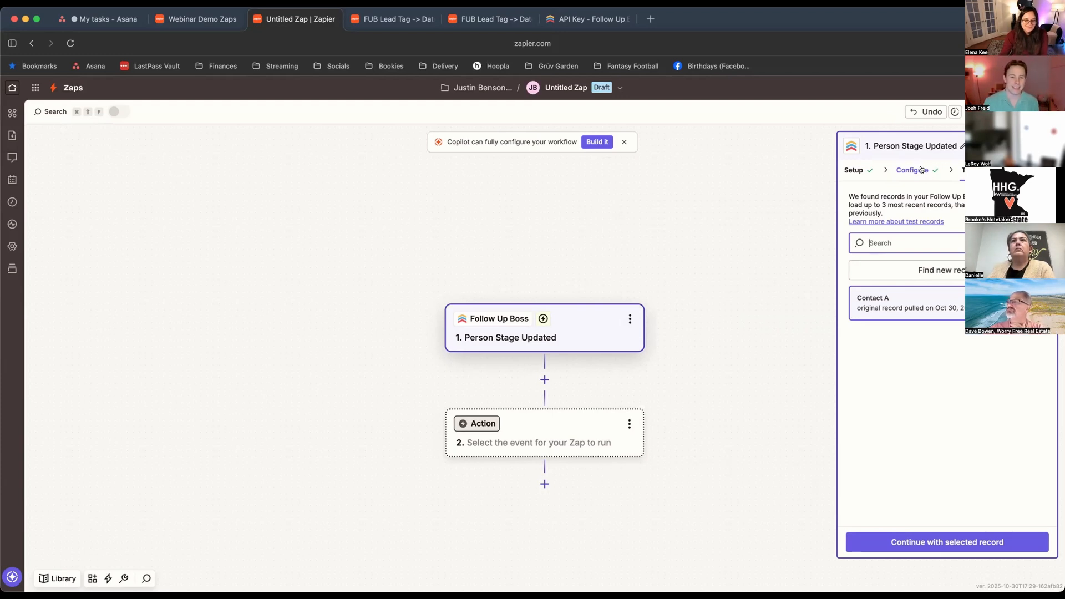
- Revisit the trigger's stage name setting and return to the test records
click(920, 170)
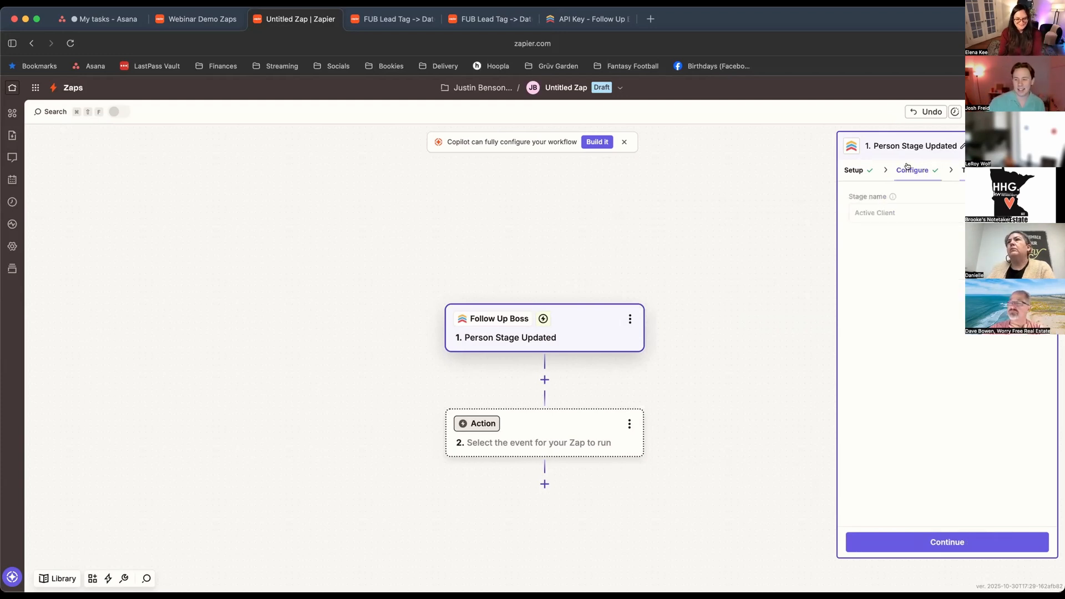
click(924, 212)
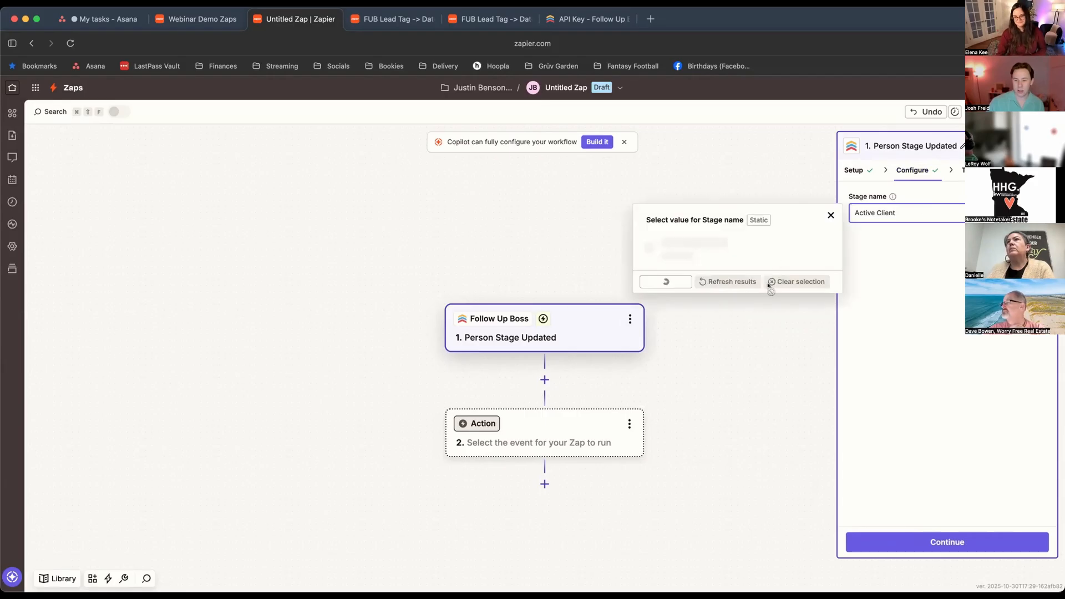
click(939, 249)
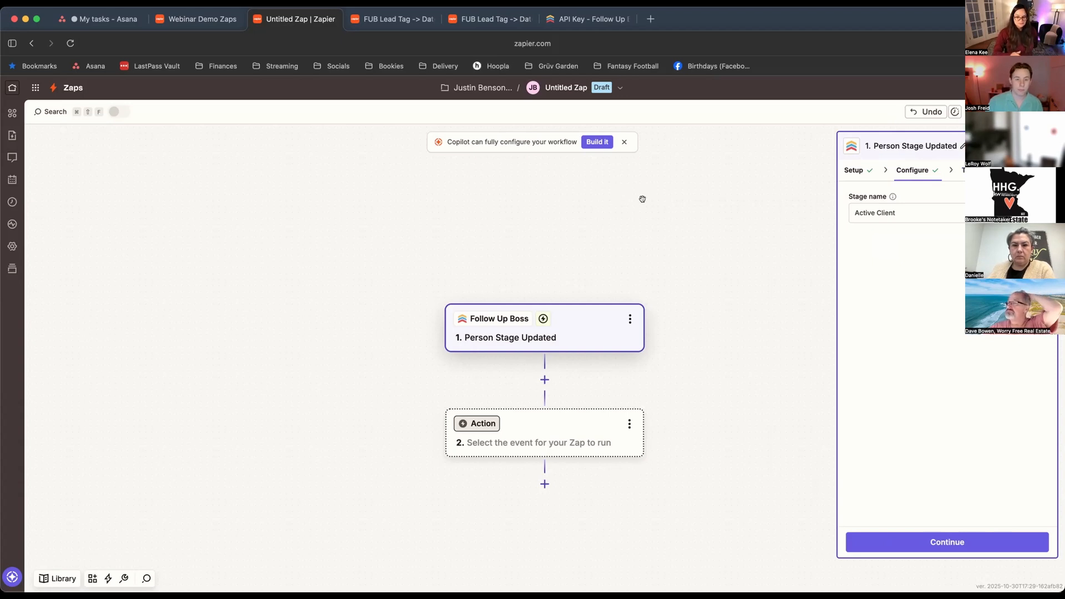
click(960, 171)
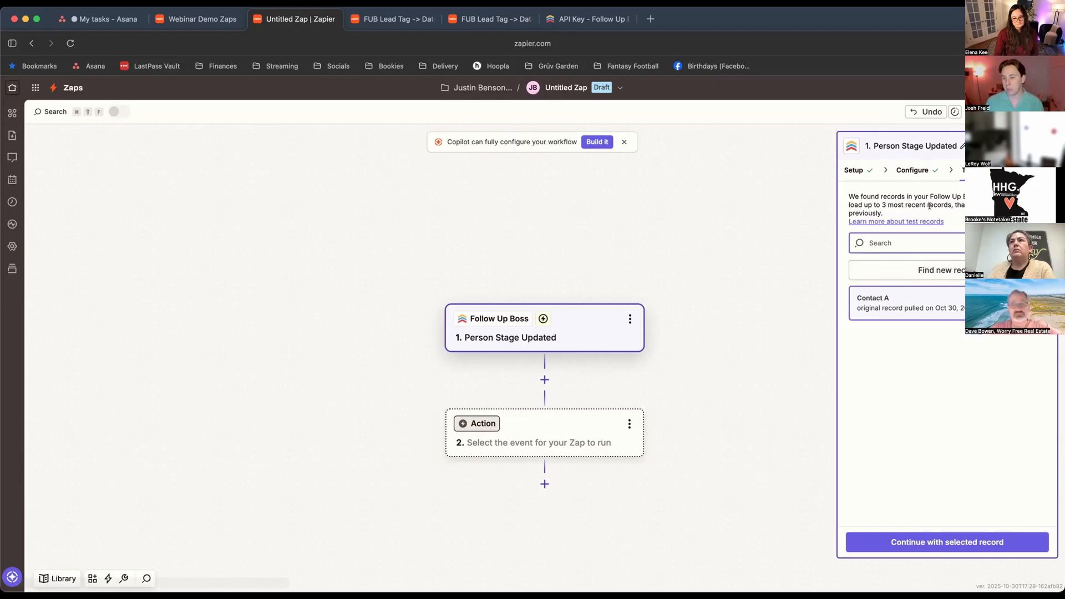
click(911, 170)
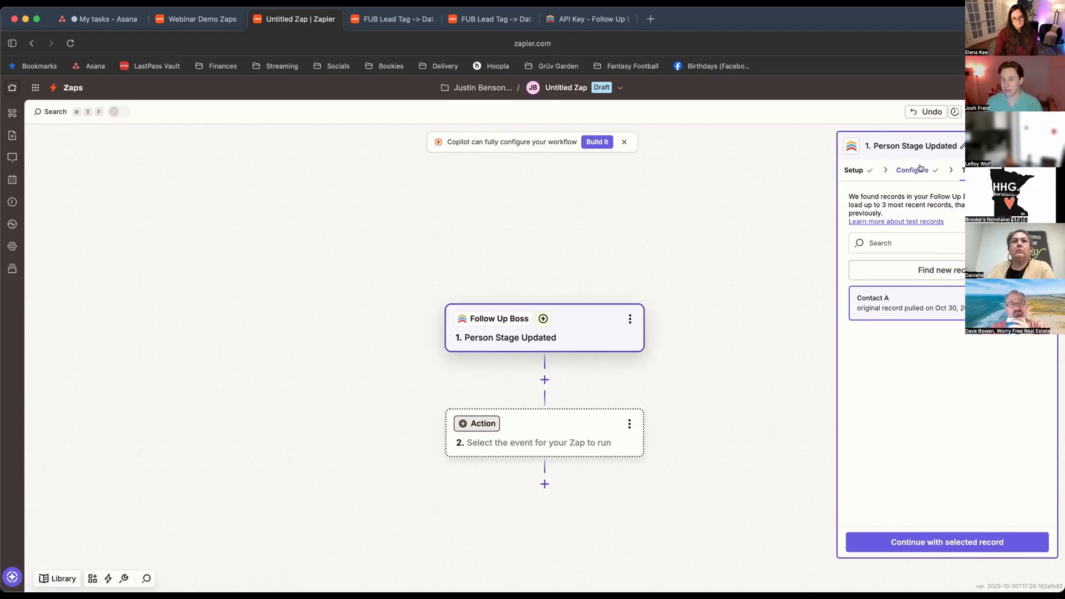
click(962, 170)
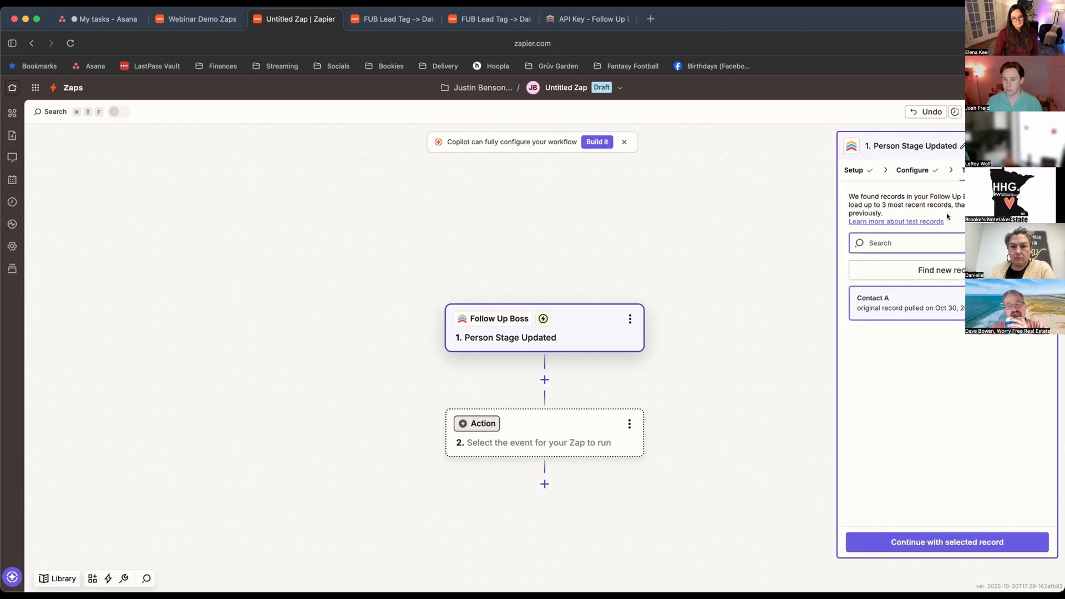
- Look for new trigger test records and examine the data fields of Contact A
click(943, 273)
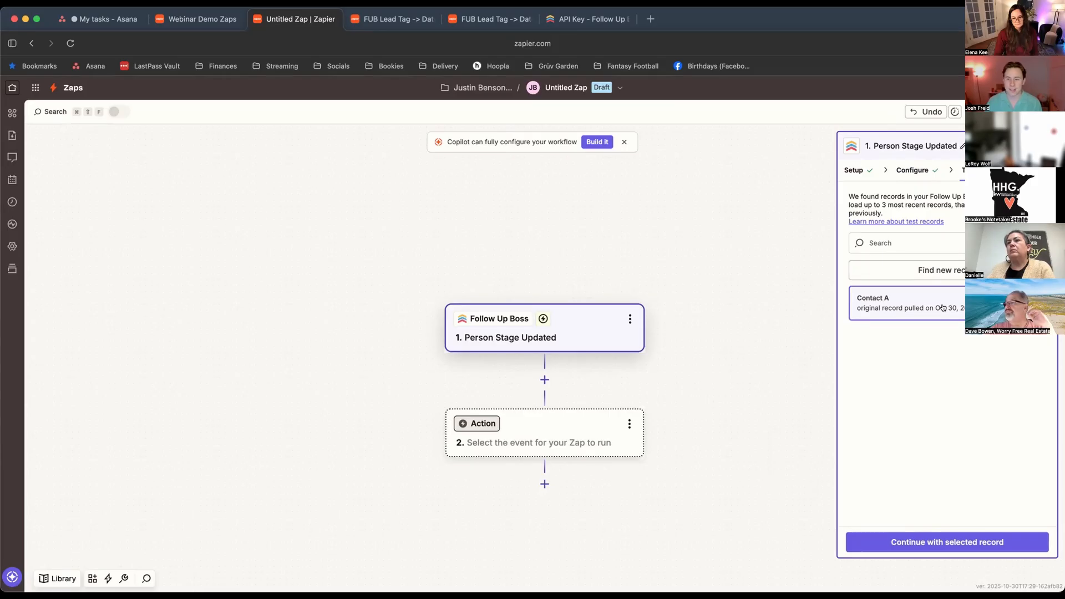
mouse_move(941, 308)
scroll(732, 314, down, 15)
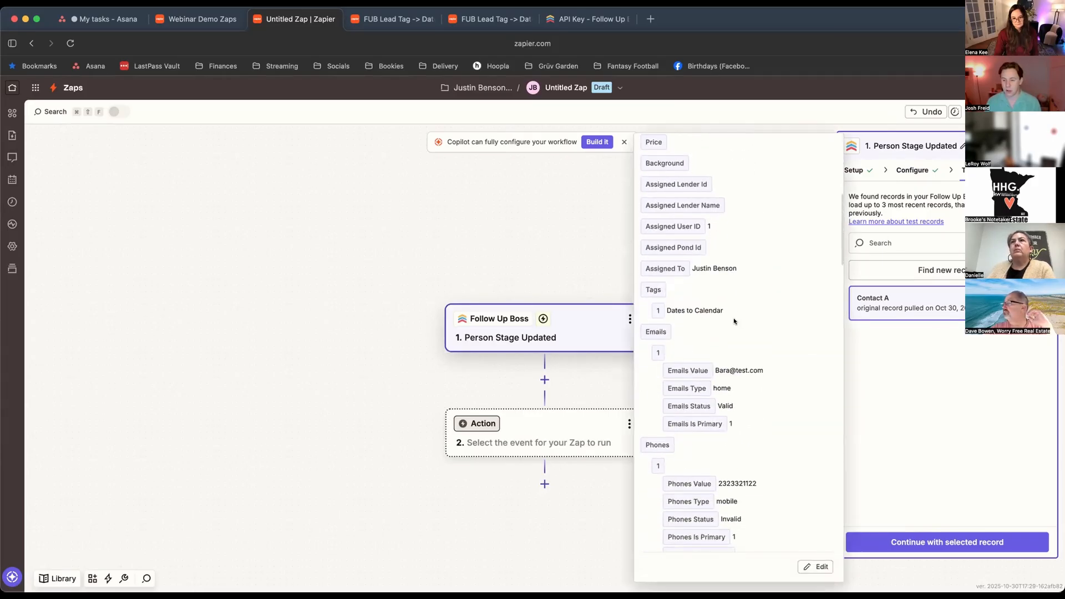
- Review the rest of Contact A's test record fields, including its stage, and close the record details
scroll(733, 316, down, 10)
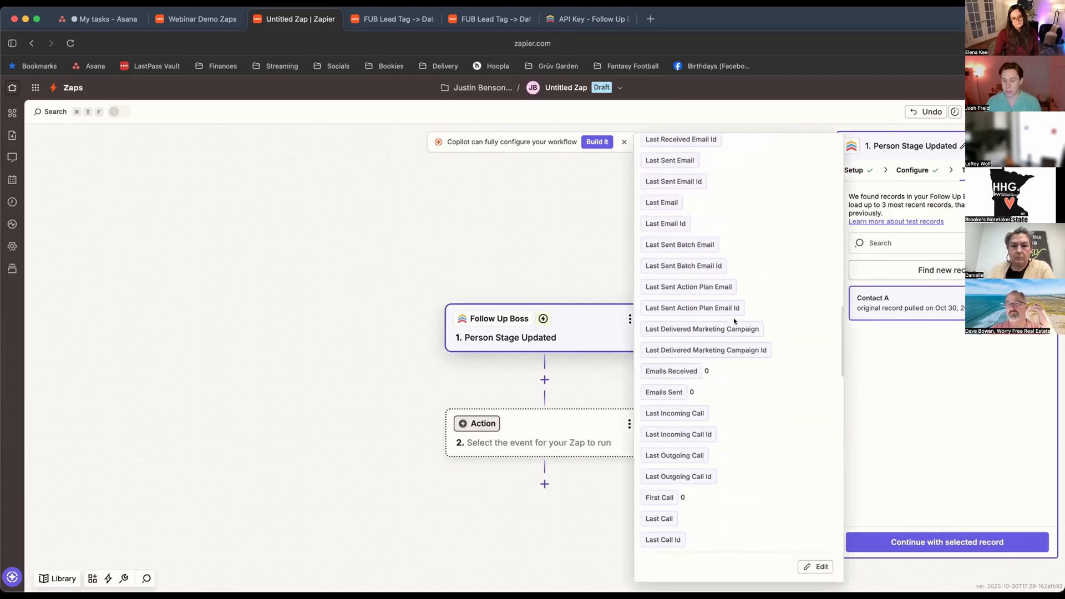
scroll(734, 321, up, 7)
scroll(732, 316, up, 8)
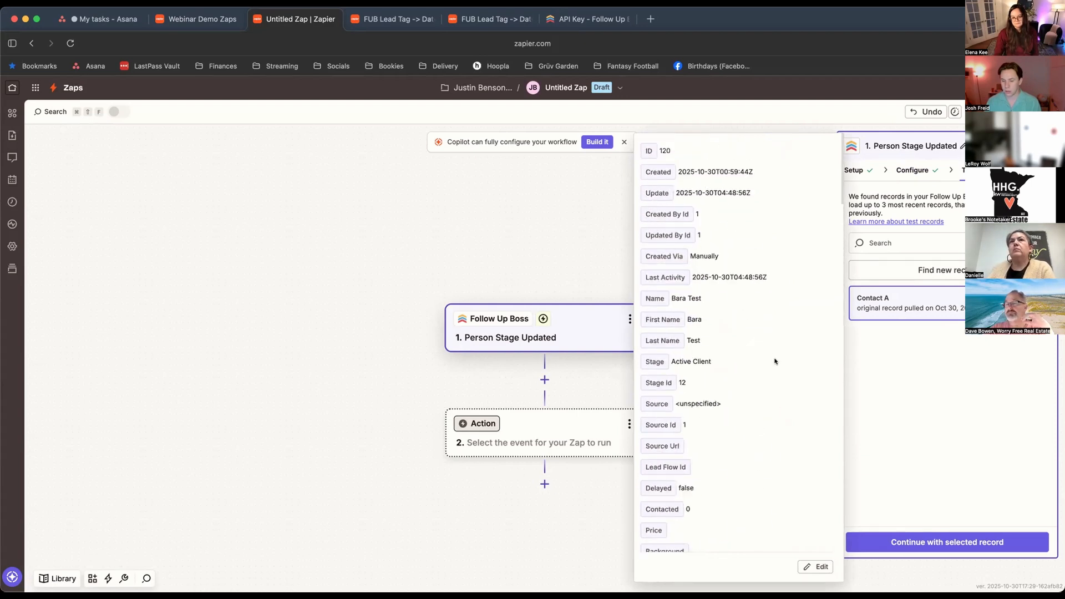
scroll(751, 340, down, 5)
scroll(751, 340, up, 6)
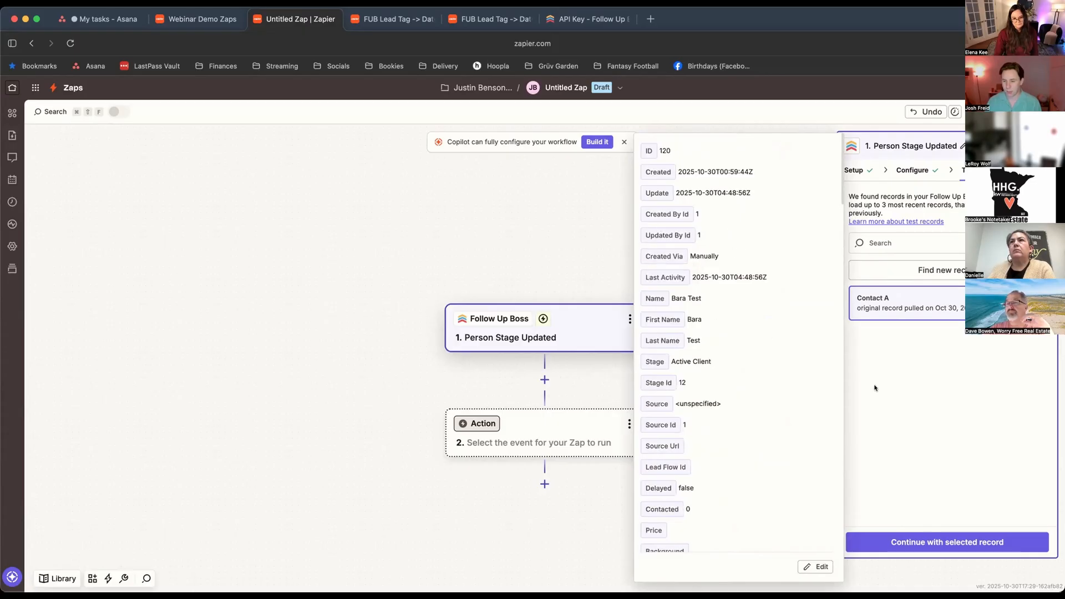
click(917, 342)
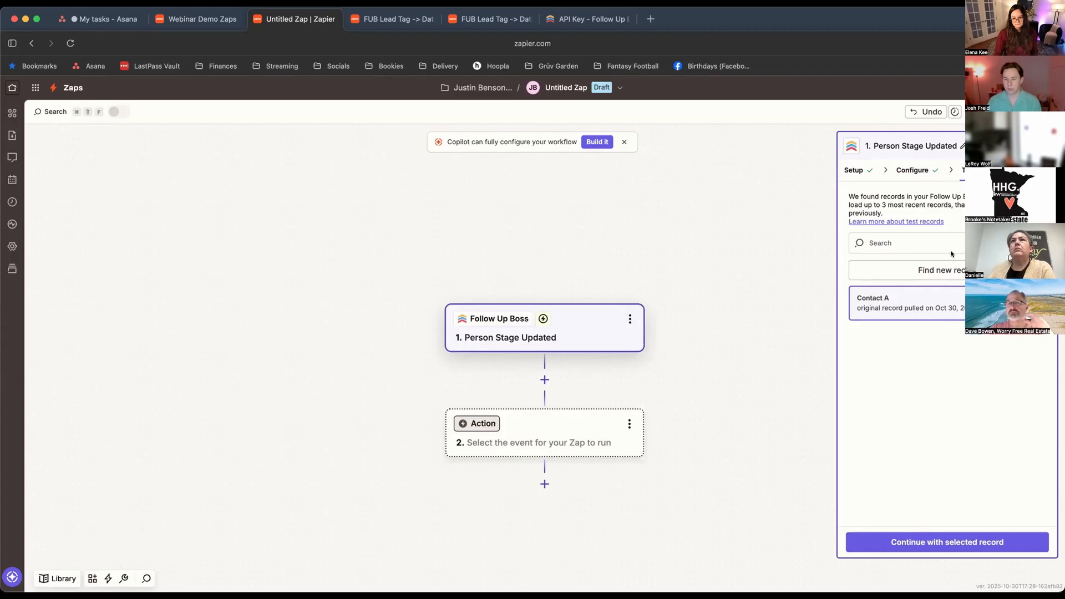
- Choose Google Calendar as the app for the Zap's second step
click(581, 436)
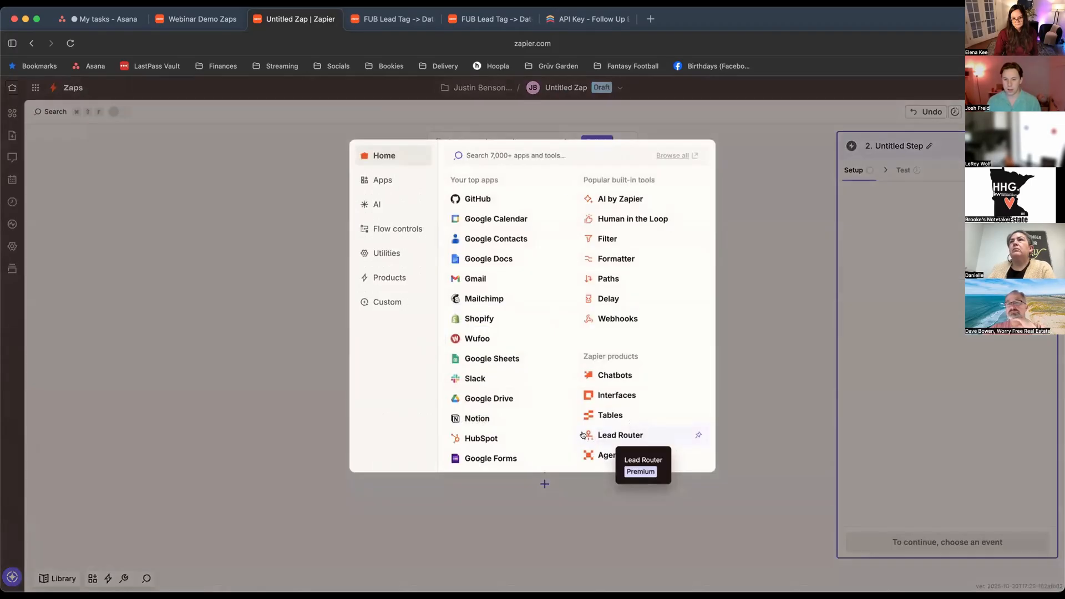
text(calend)
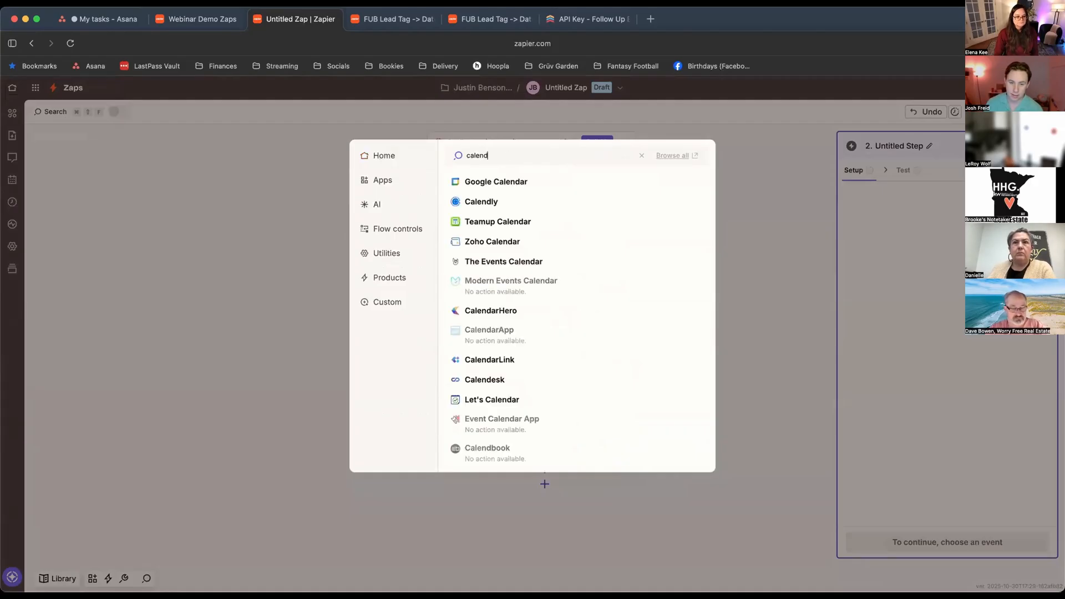
click(527, 183)
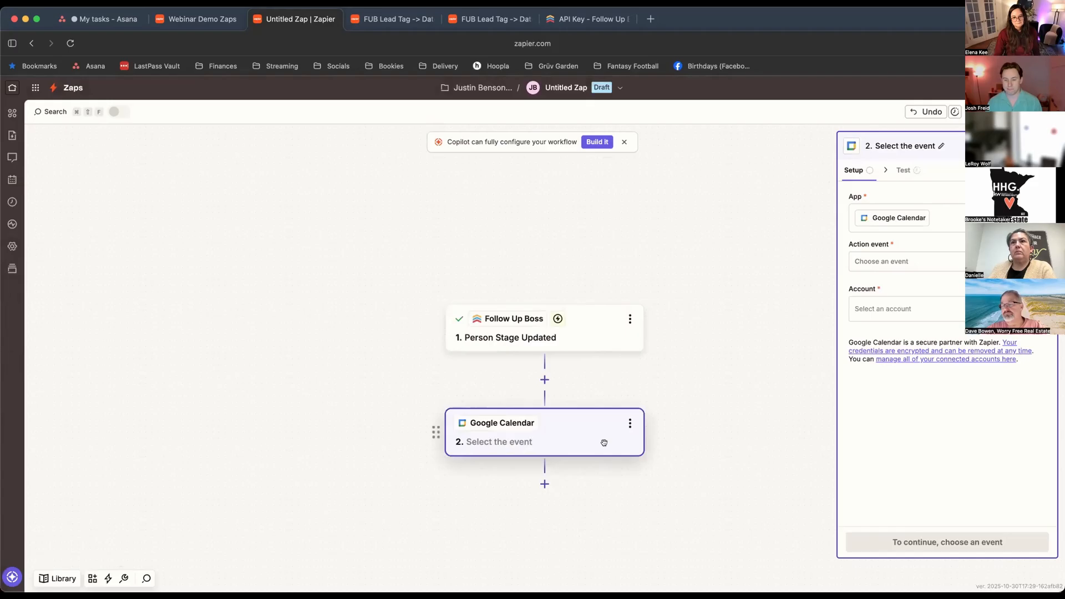
scroll(605, 443, right, 1)
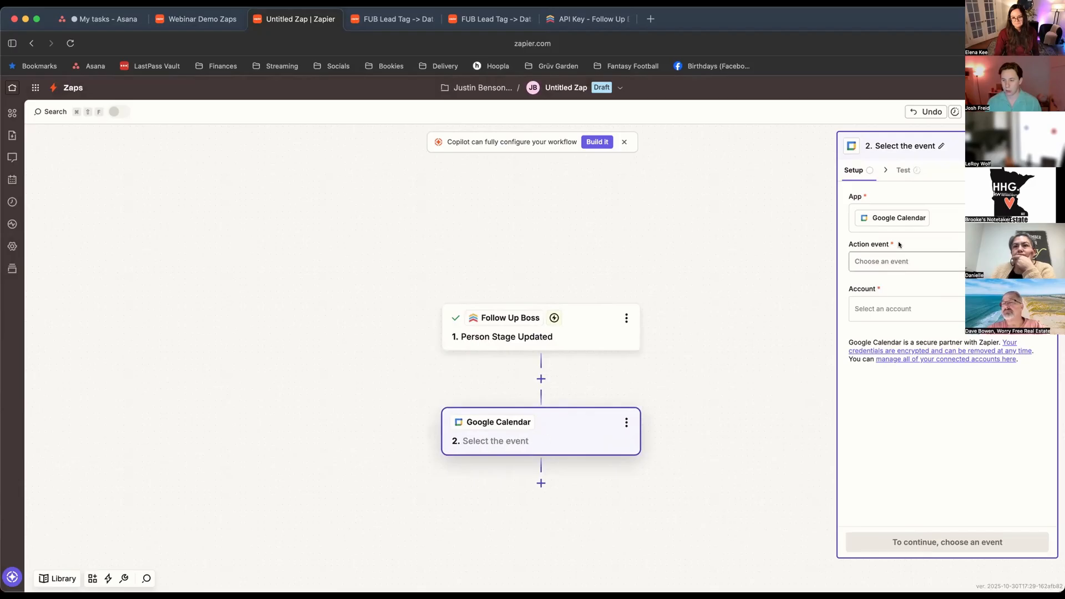
click(508, 420)
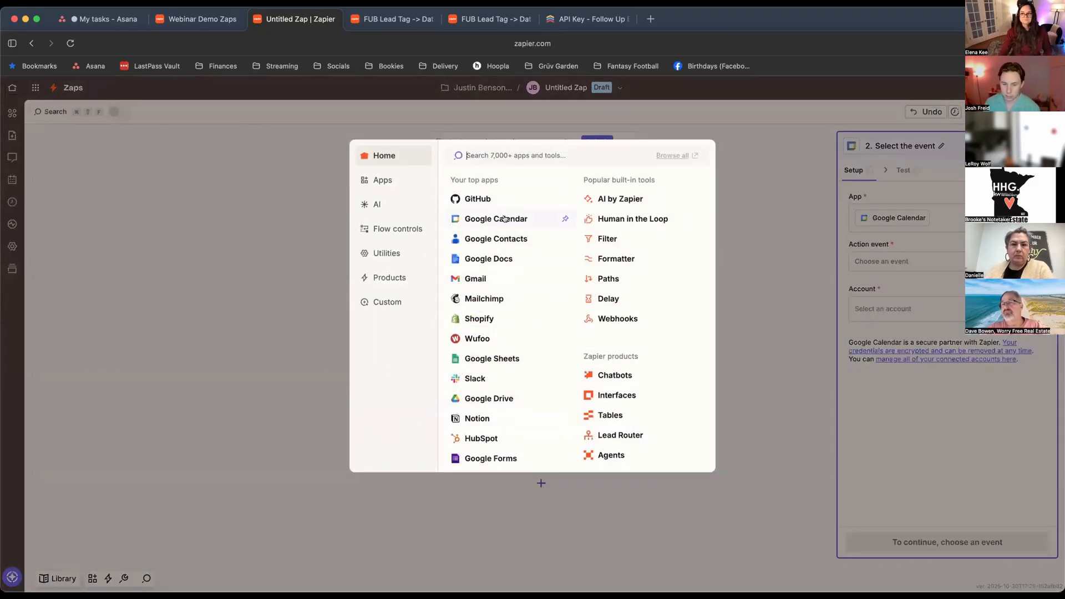
click(494, 218)
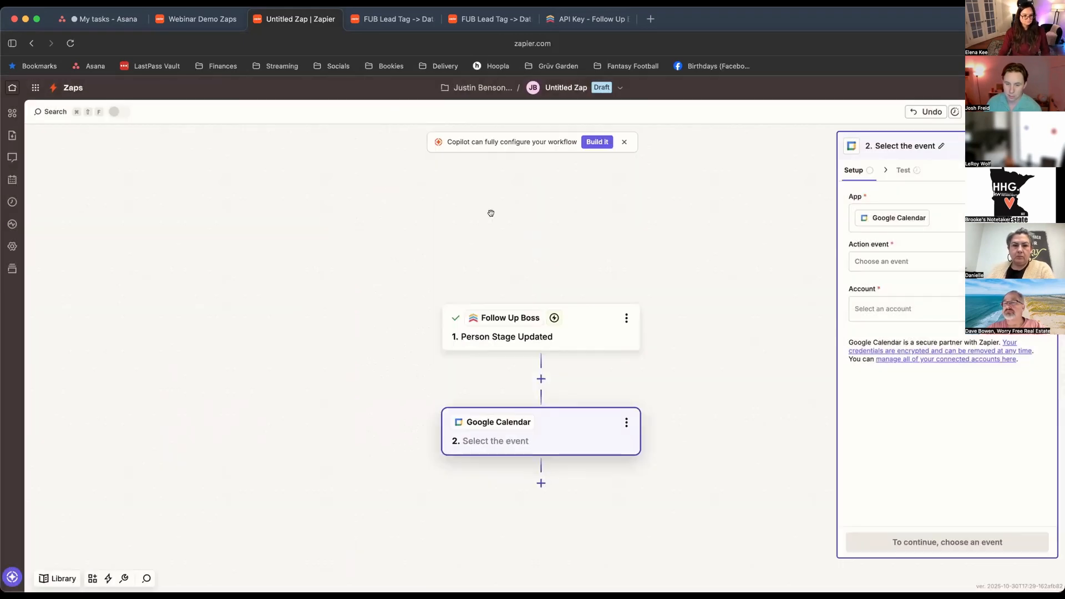
- Assign the first listed connected Google Calendar account to the action step
click(906, 261)
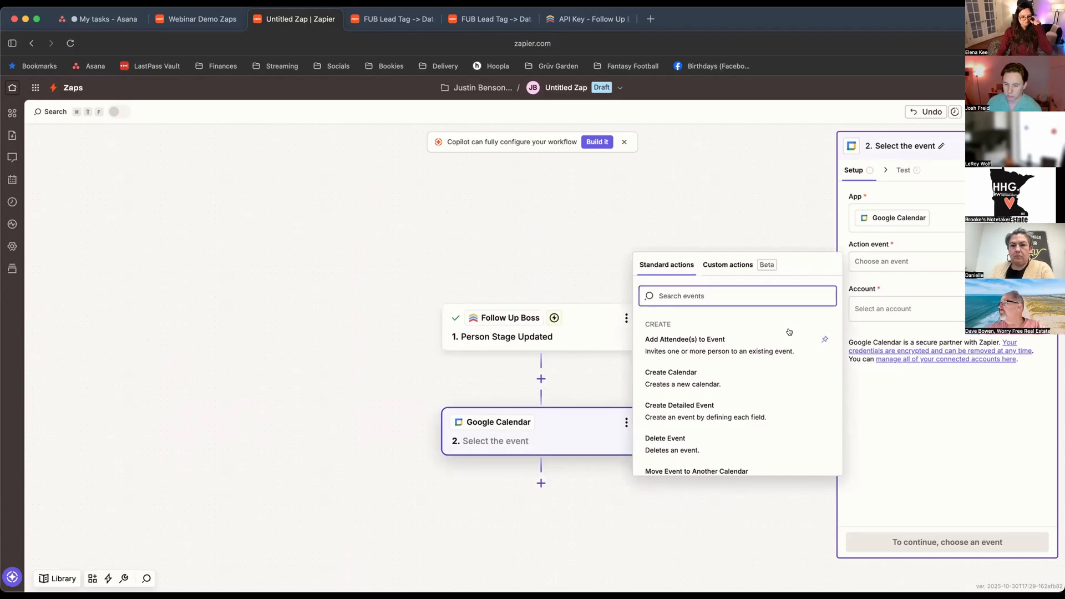
click(925, 306)
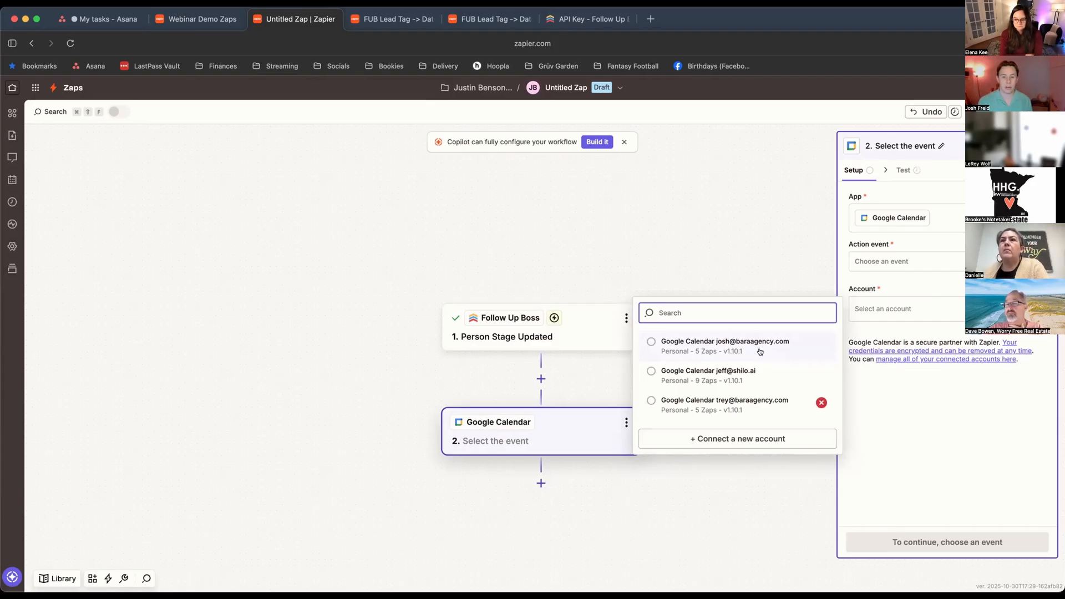
click(760, 350)
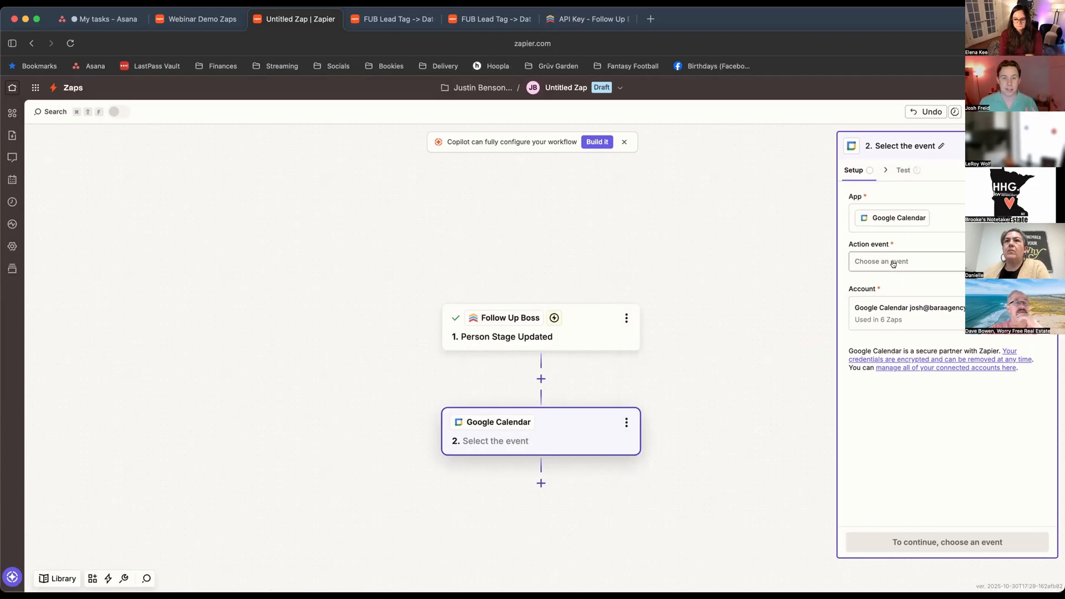
- Set the Google Calendar action event to Find Events and continue to its configuration
click(934, 256)
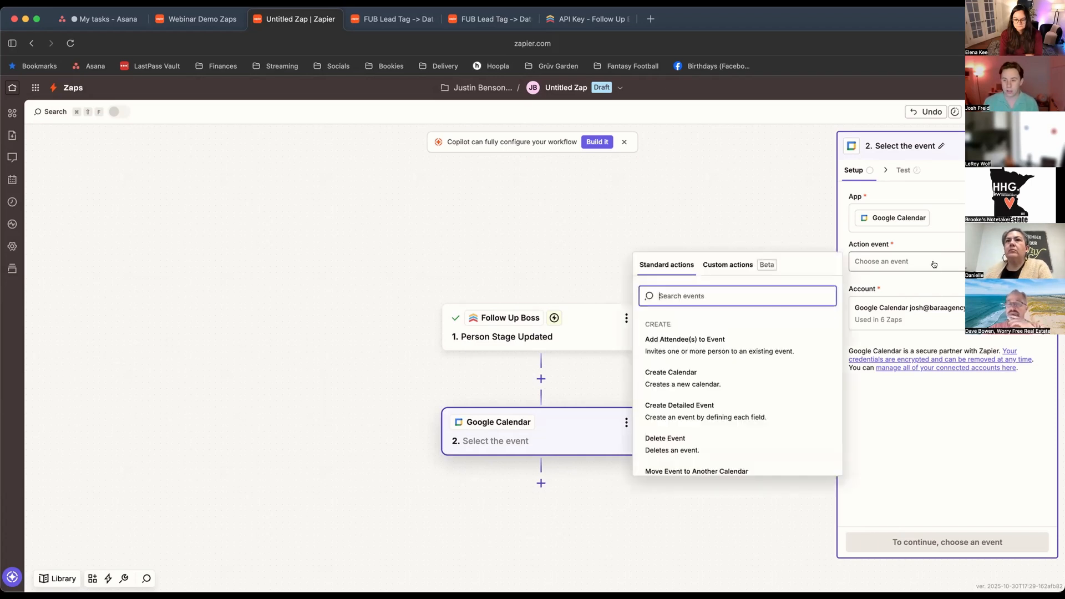
click(941, 243)
click(941, 254)
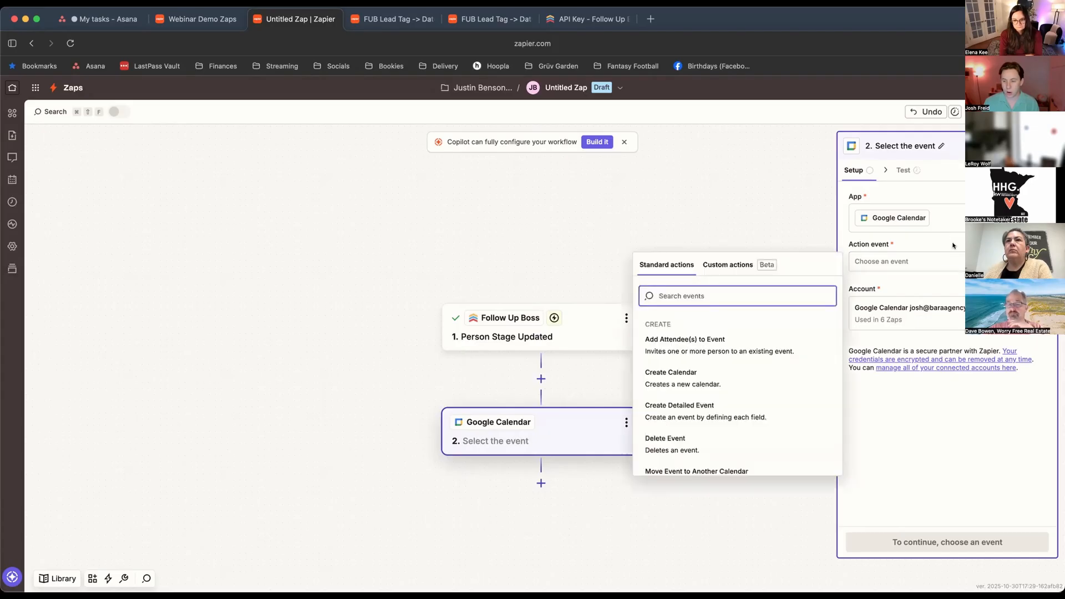
scroll(732, 420, down, 6)
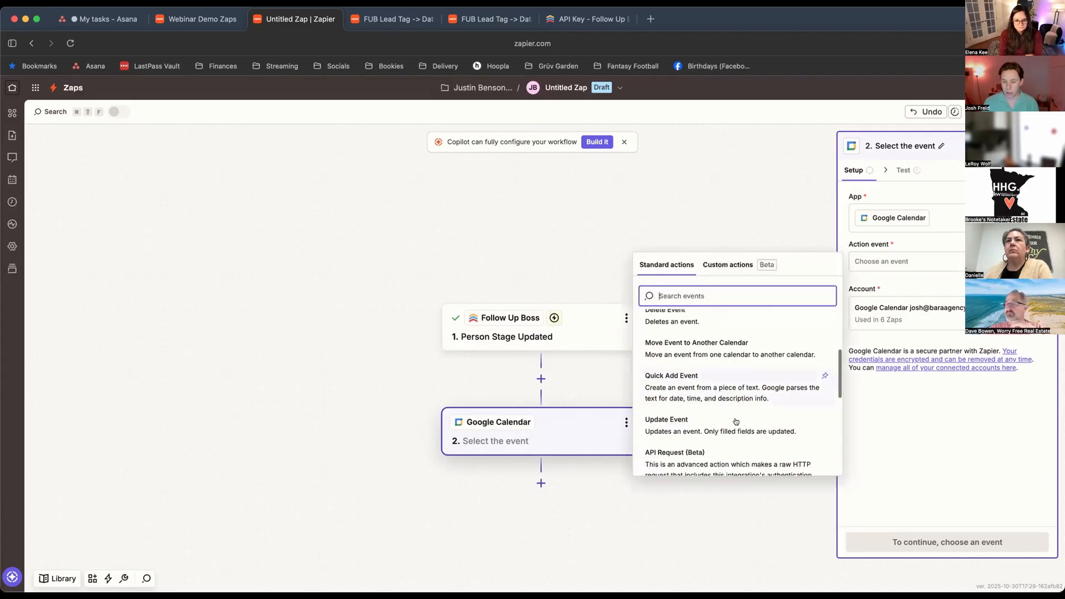
scroll(735, 421, down, 2)
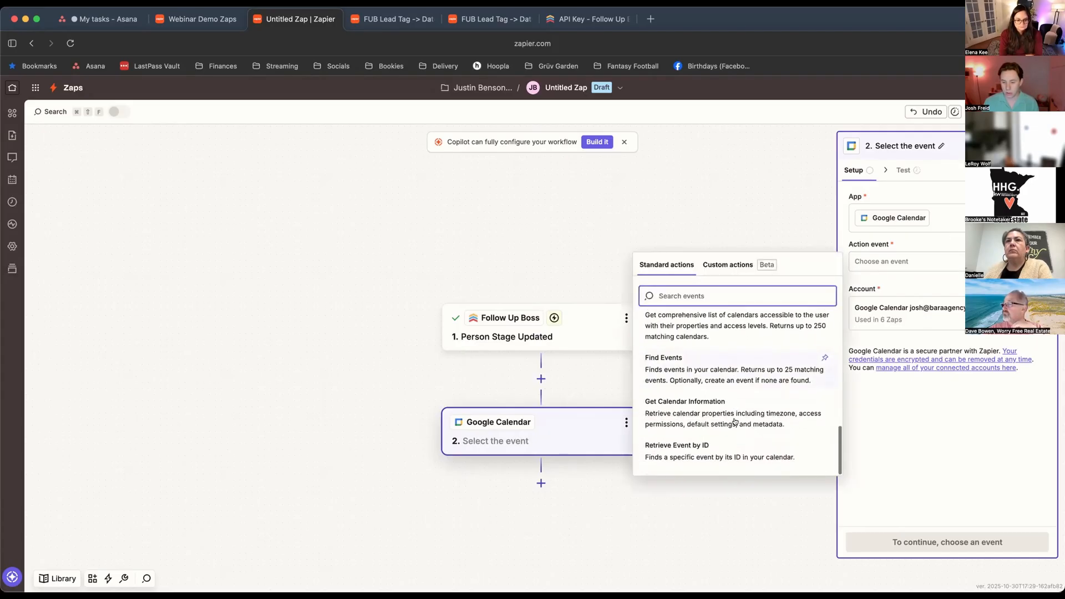
click(736, 375)
click(952, 538)
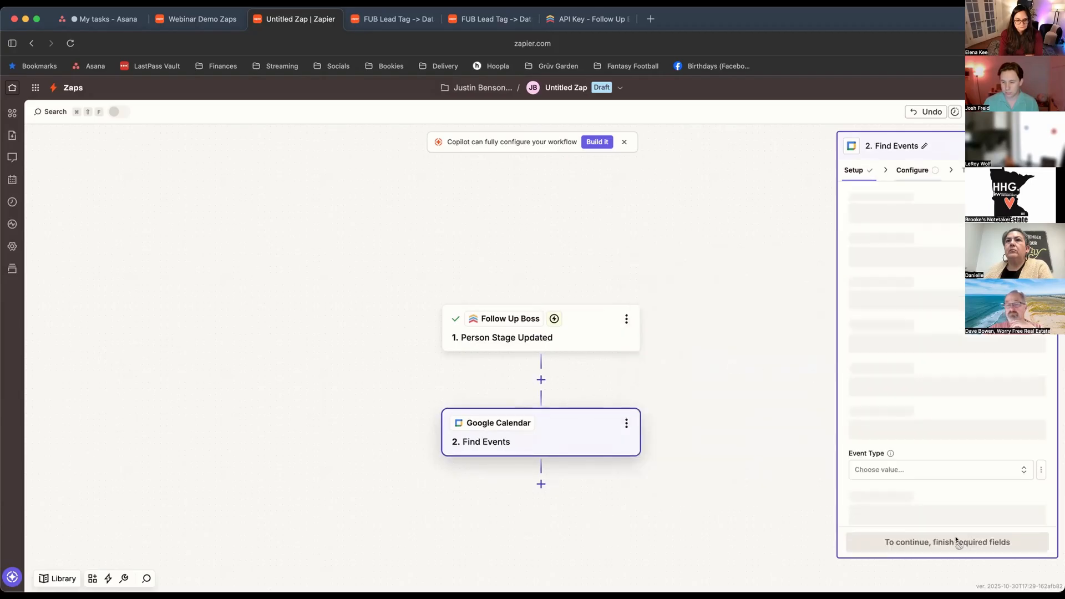
- Set the Find Events calendar to the connected account owner's Bara Agency calendar
click(910, 211)
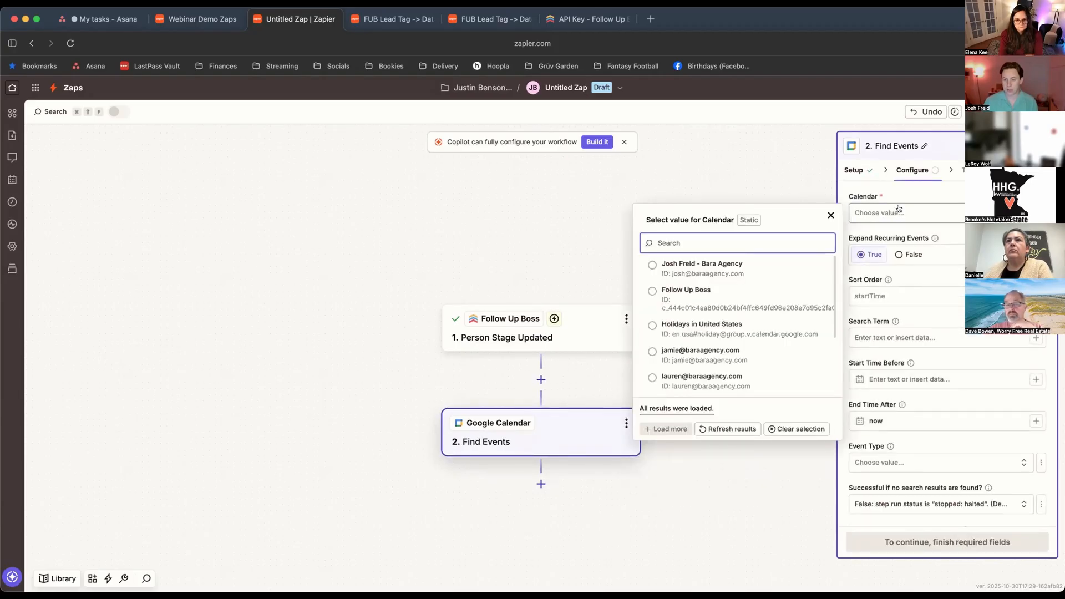
scroll(764, 277, down, 3)
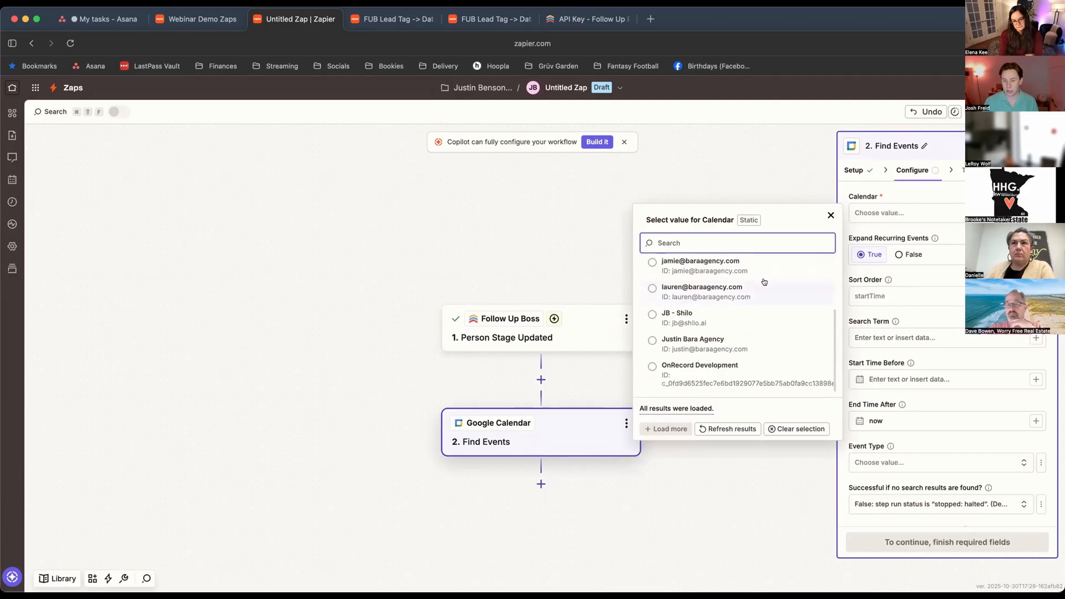
scroll(771, 280, up, 3)
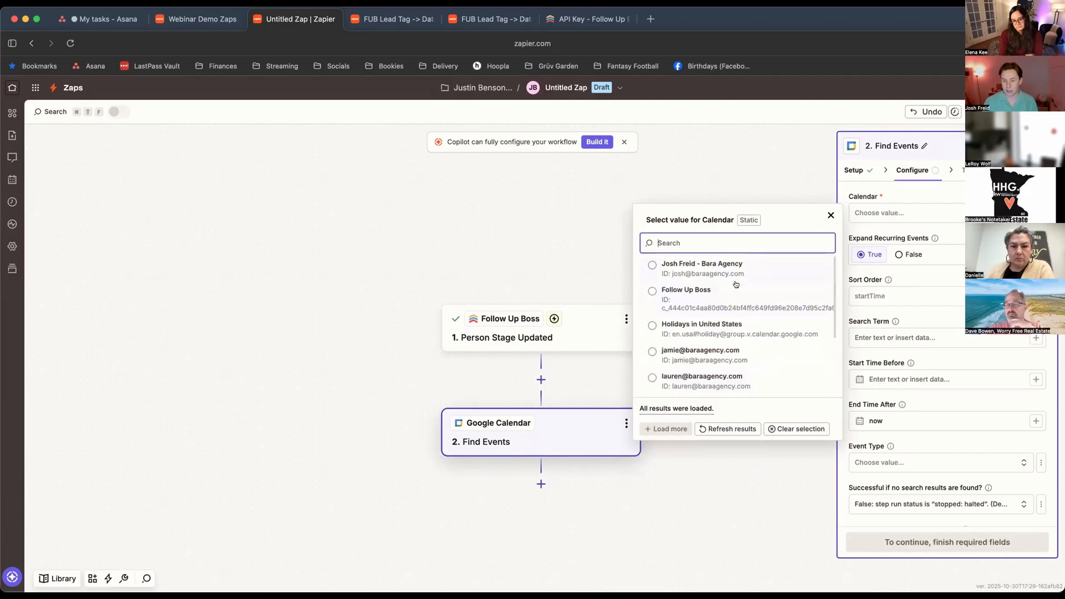
scroll(766, 283, down, 3)
scroll(766, 283, up, 3)
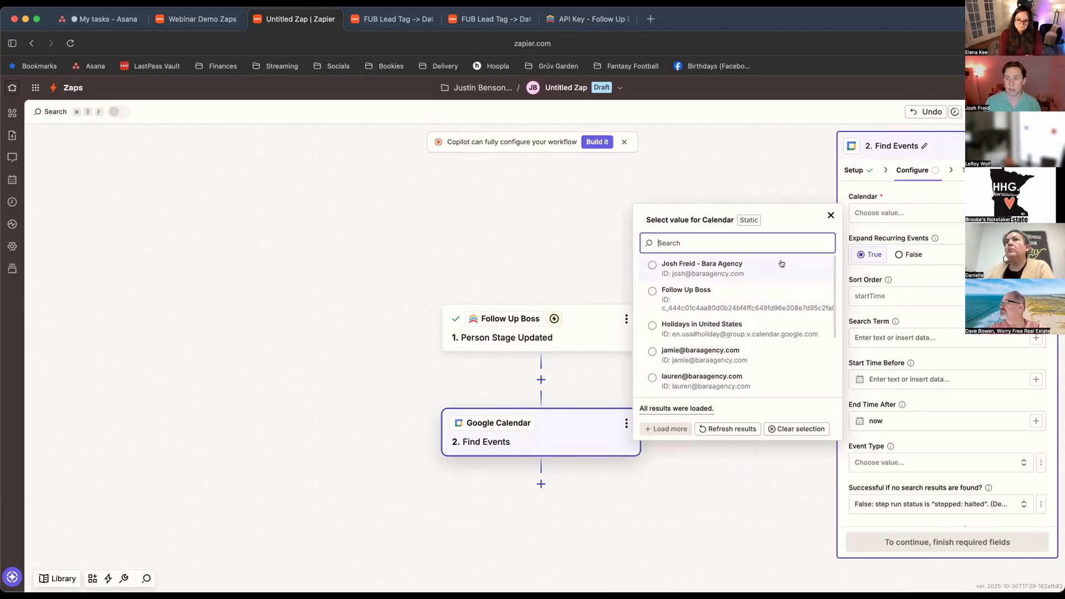
click(743, 265)
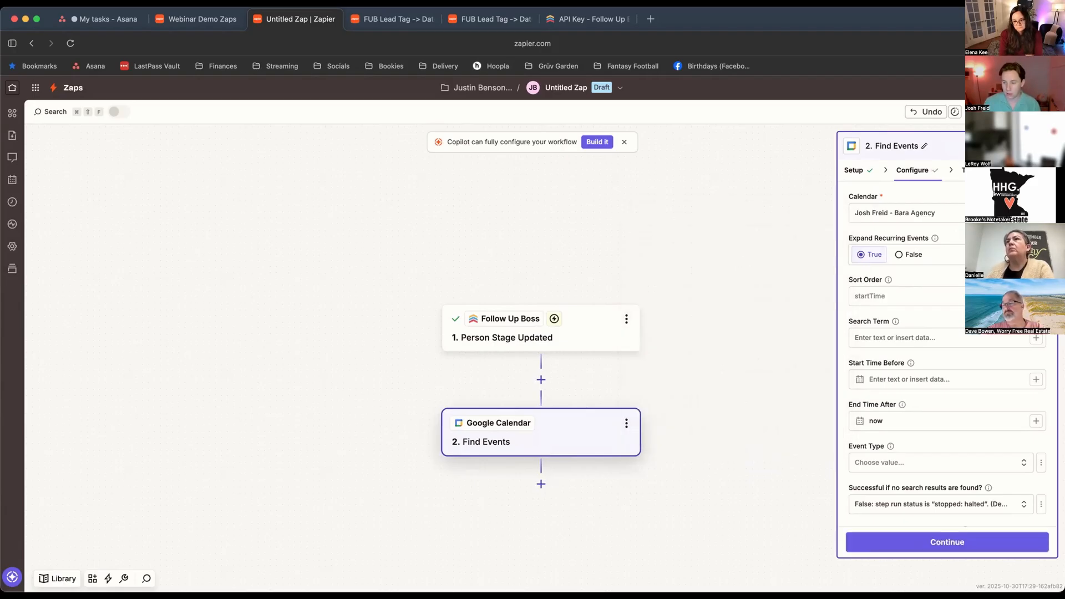
- Set the Find Events search term to the trigger's Name field followed by Birthday
scroll(956, 233, down, 3)
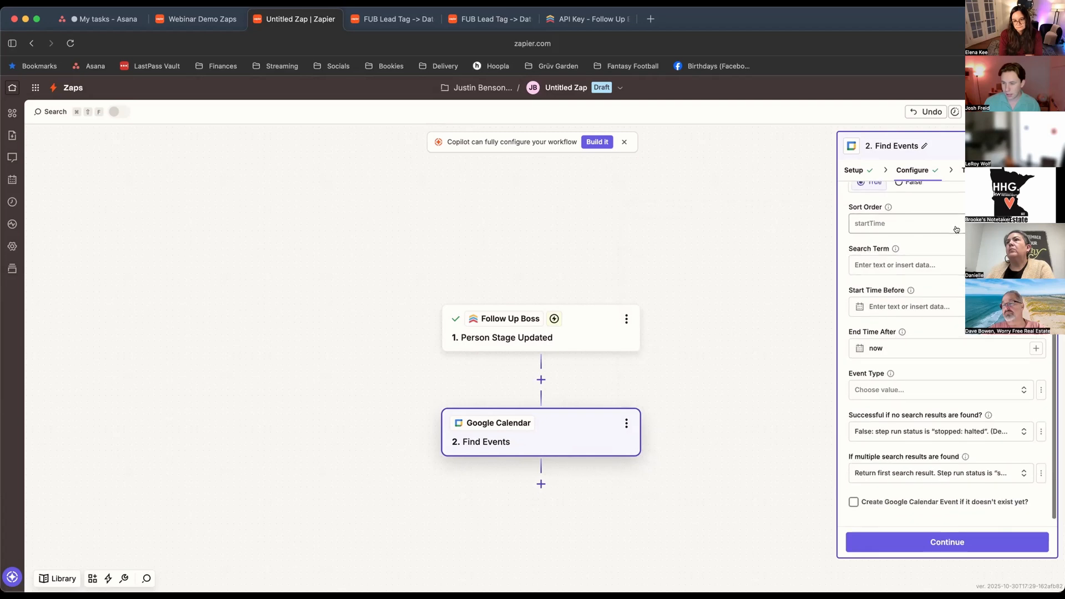
scroll(956, 234, up, 3)
scroll(956, 233, down, 2)
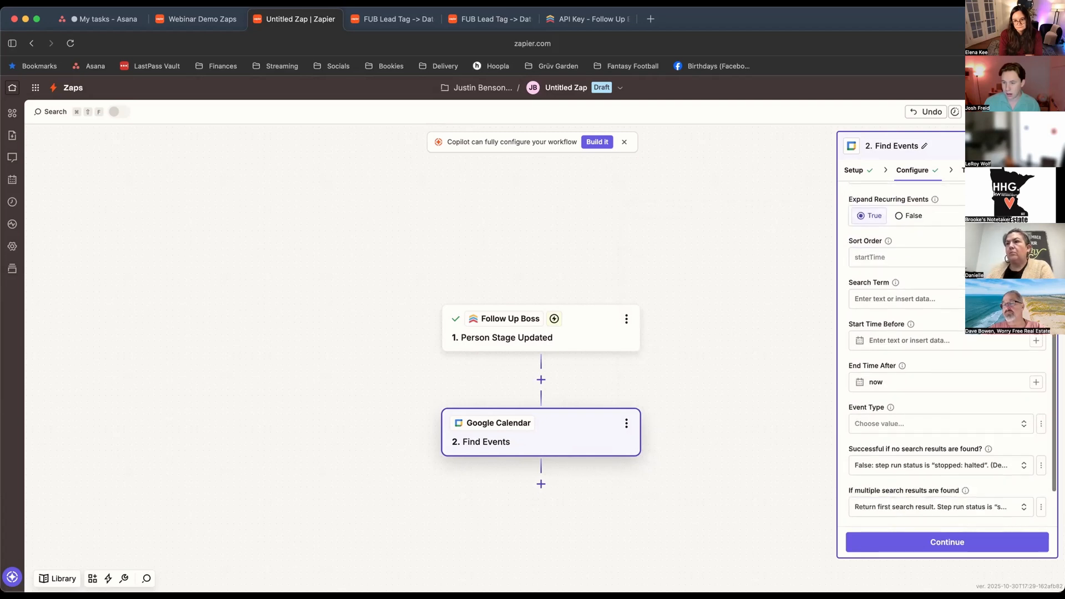
scroll(919, 278, down, 1)
click(919, 269)
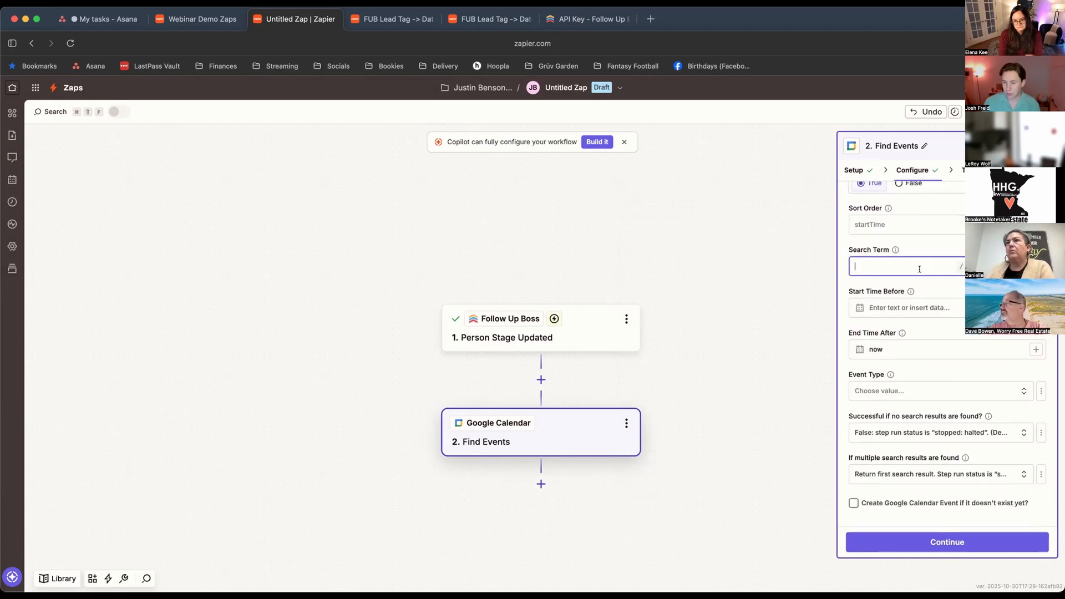
click(928, 246)
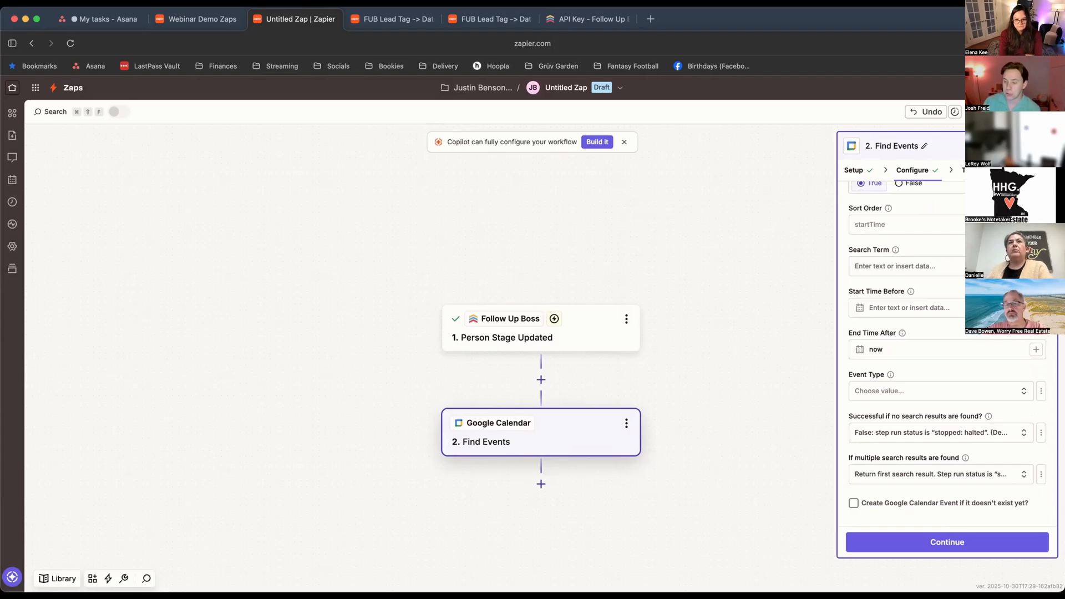
click(899, 267)
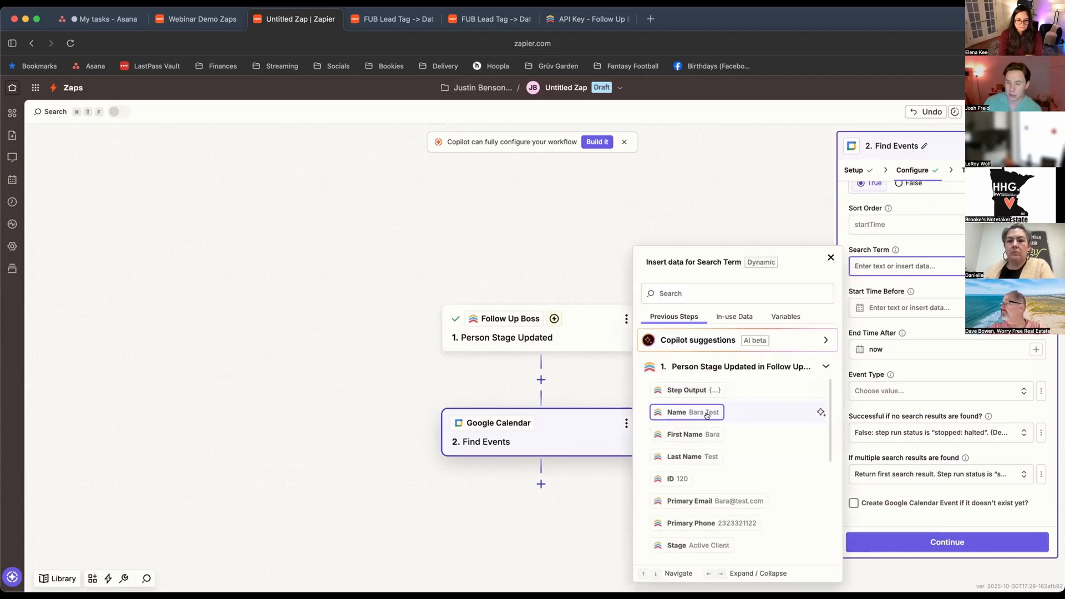
click(683, 412)
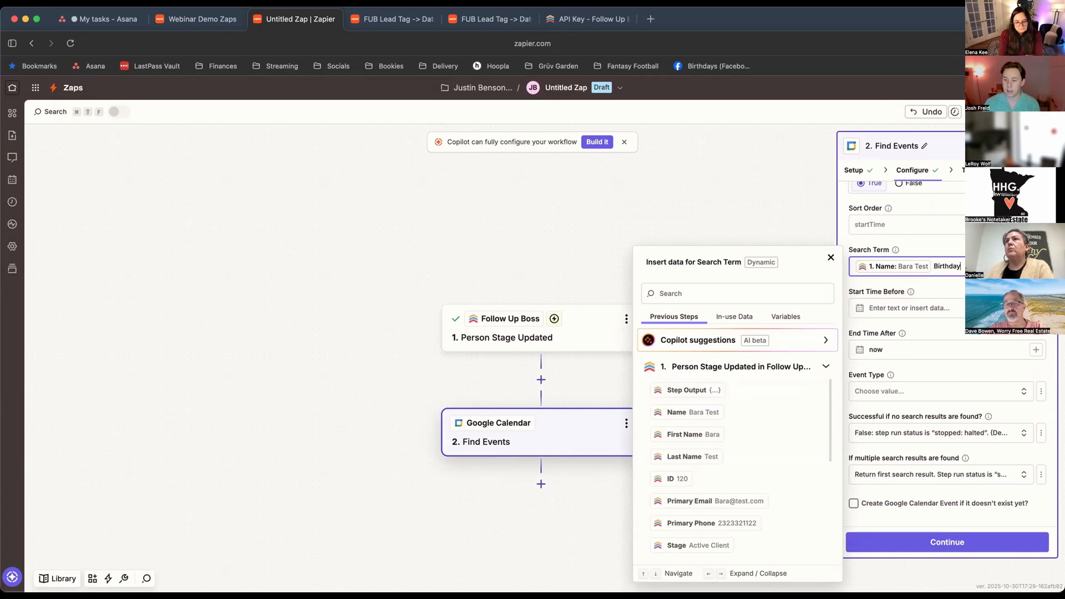
key(Escape)
scroll(937, 288, down, 1)
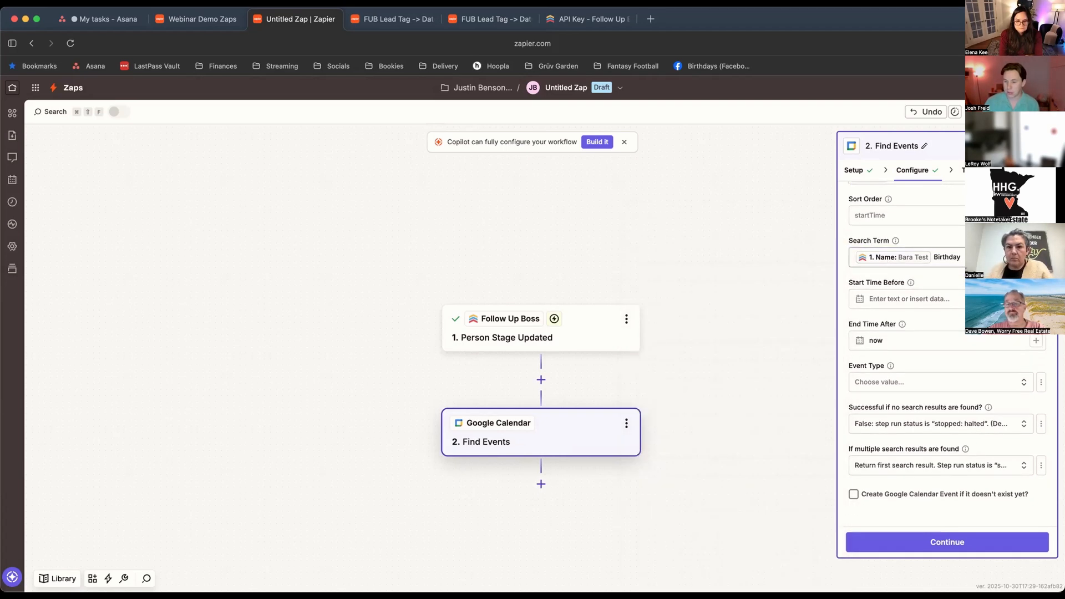
- Clear the search term and rebuild it from the Person Stage Updated Name field plus the word Birthday
click(960, 257)
key(alt+shift+Left)
key(alt+shift+Left)
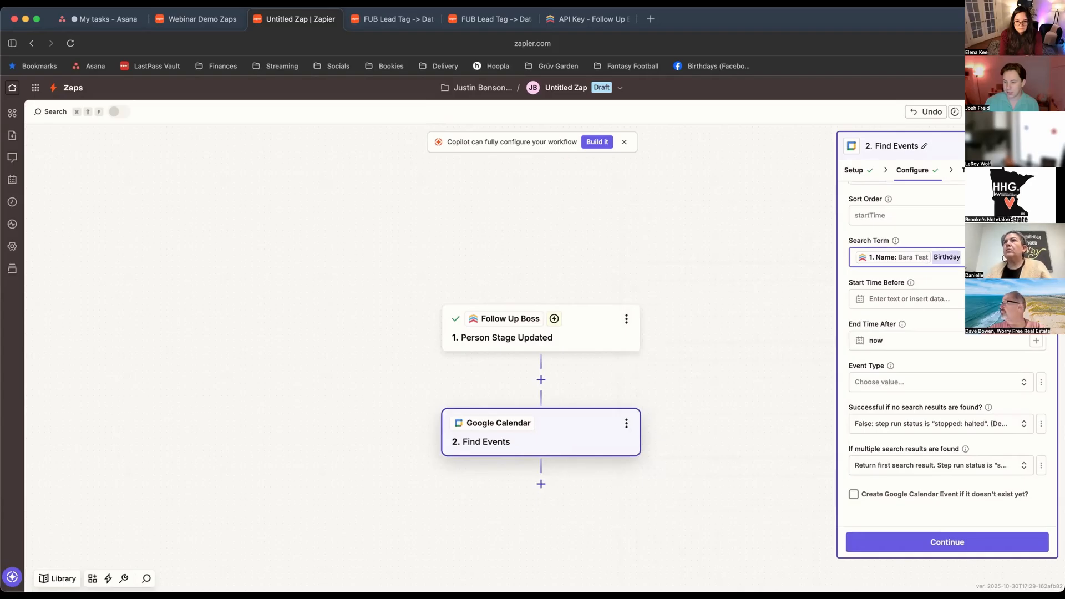
key(BackSpace)
click(1036, 259)
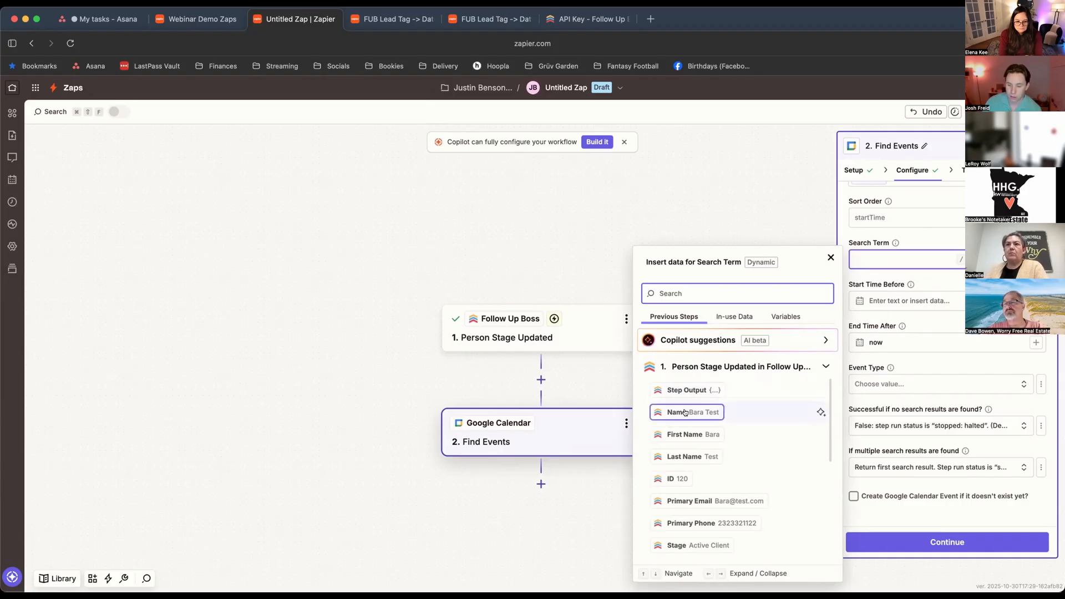
click(685, 413)
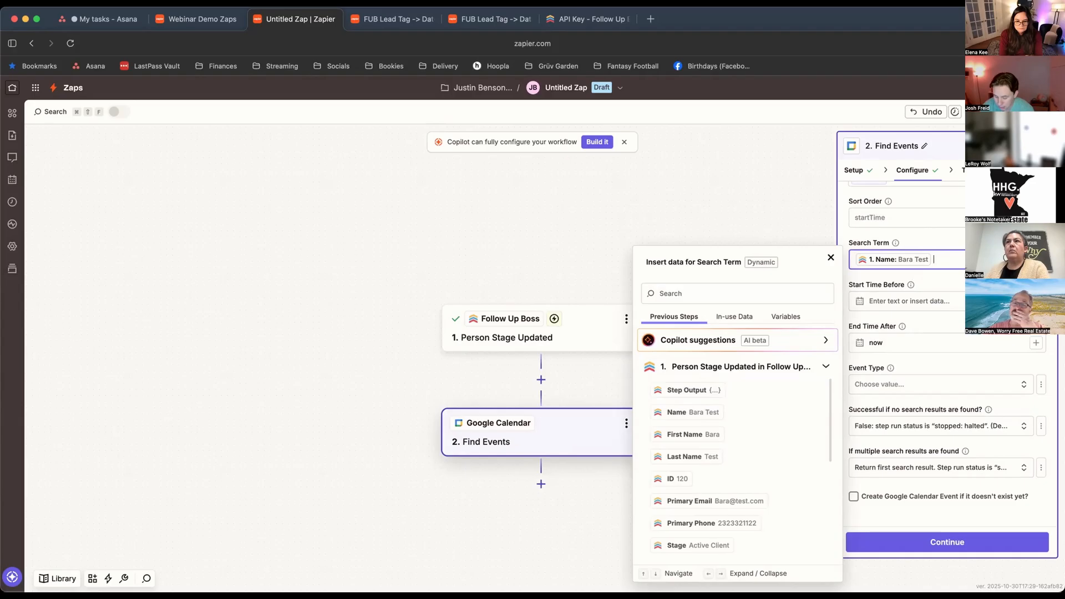
text(Birthday)
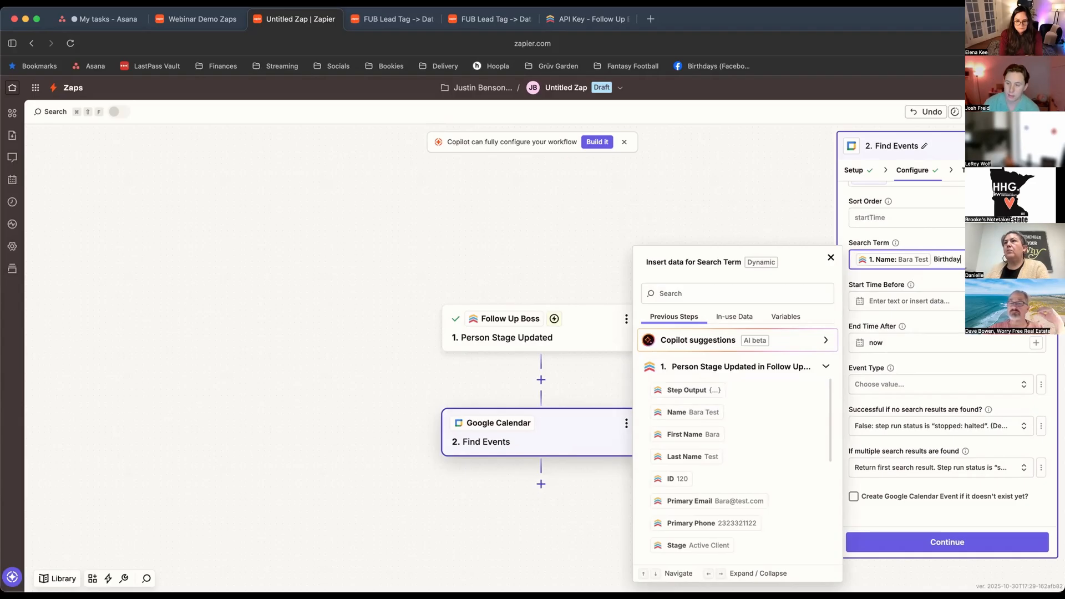
click(910, 244)
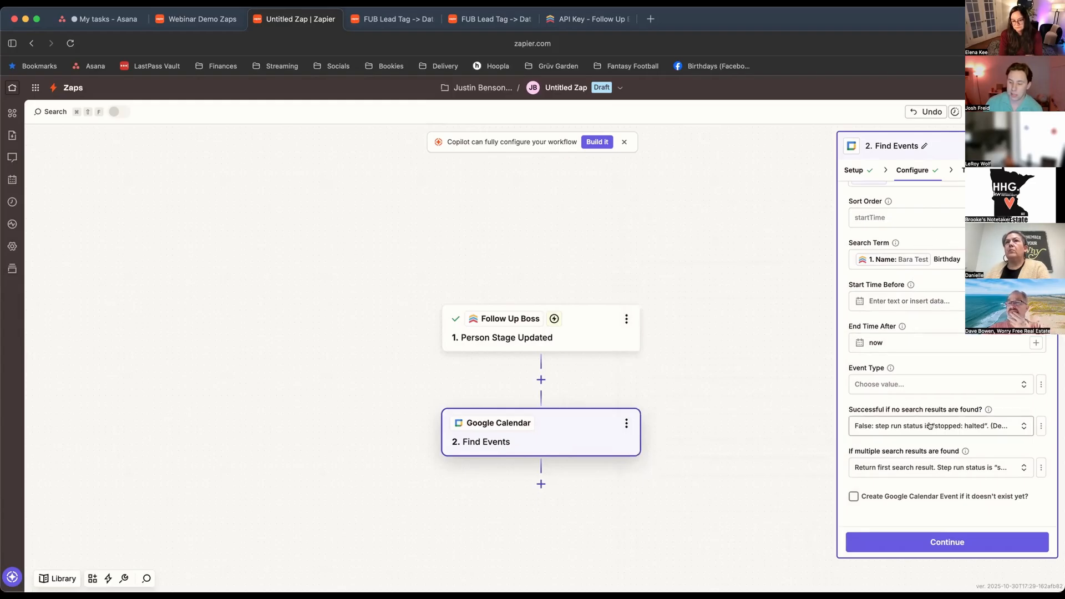
- Switch the Successful if no search results are found option to True and return it to the False default
click(912, 428)
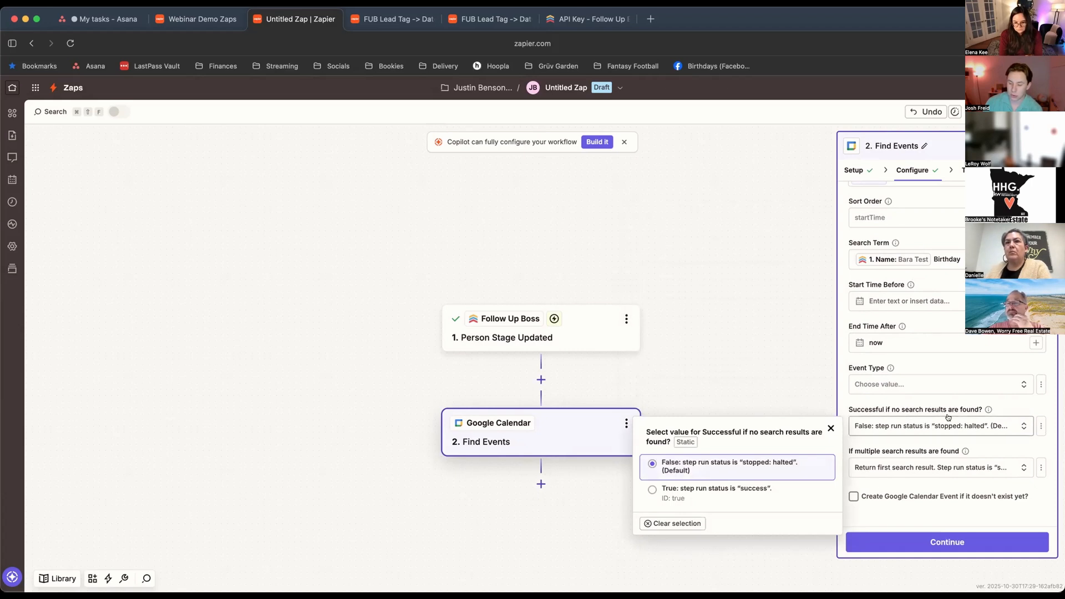
click(761, 494)
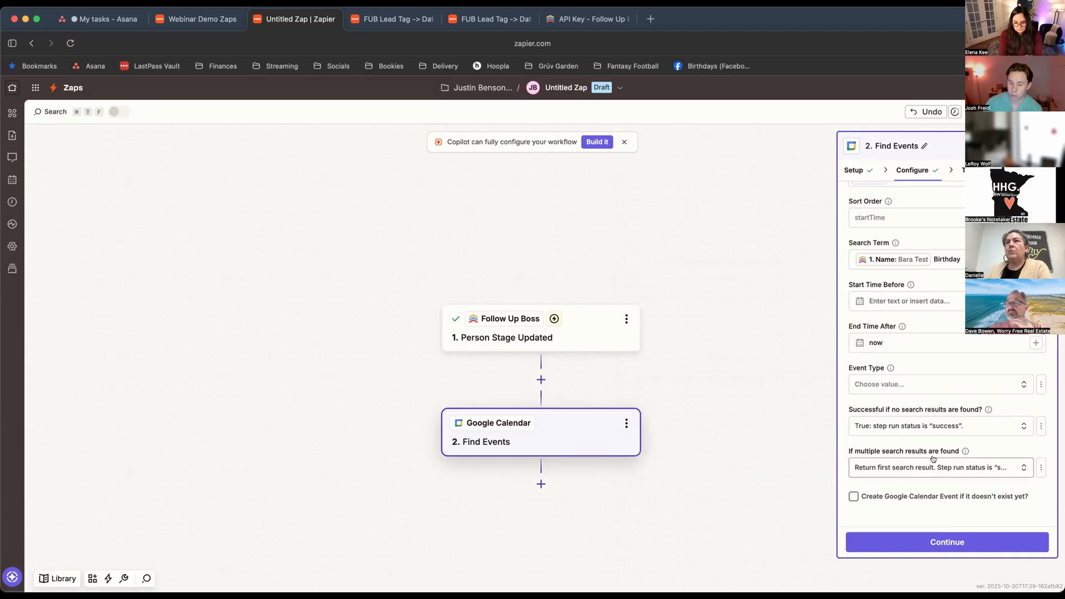
click(1002, 439)
click(774, 479)
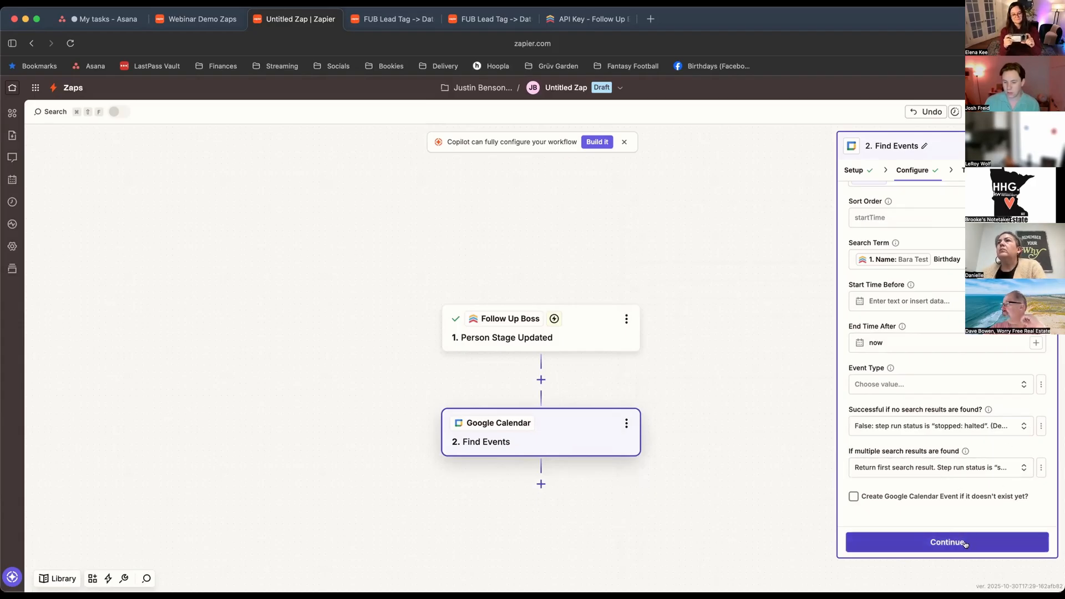
- Review the Find Events configuration, from the calendar and search term through to the no-result and multiple-result options
scroll(970, 382, up, 2)
scroll(970, 382, down, 2)
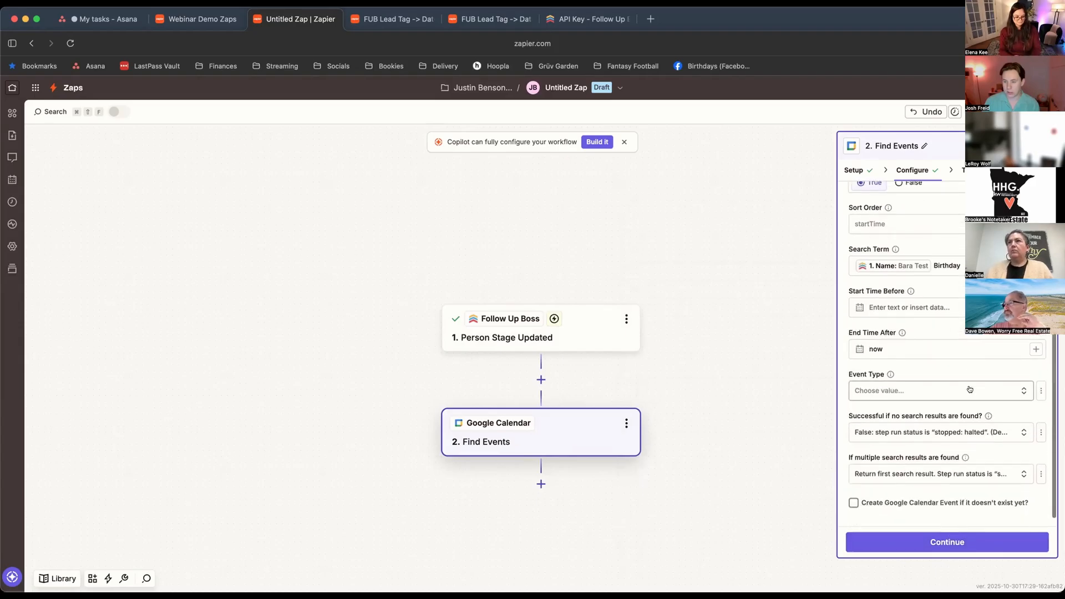
scroll(969, 388, up, 2)
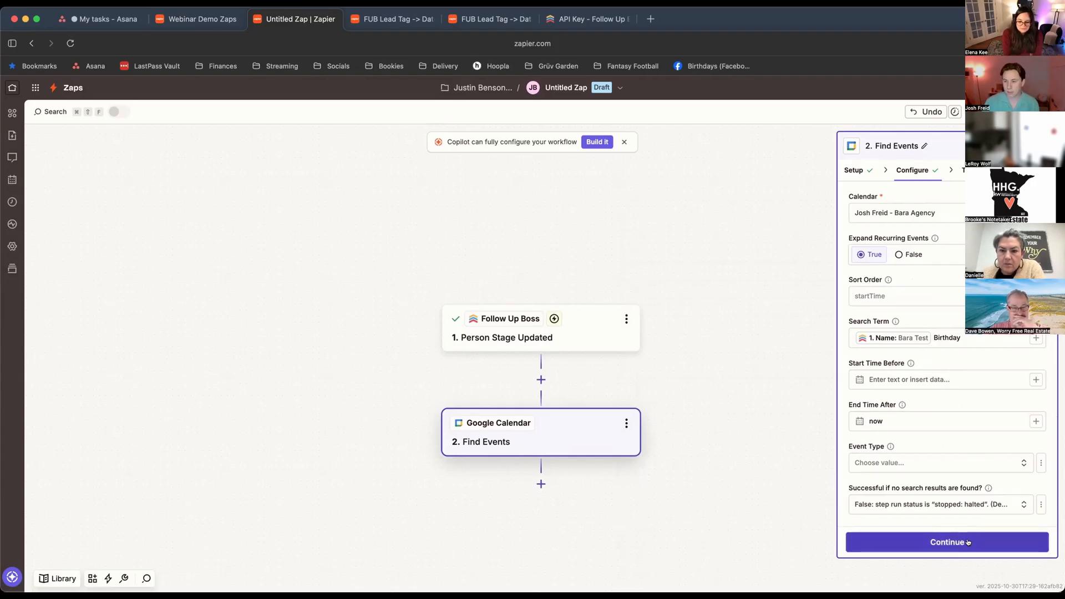
scroll(984, 447, down, 3)
scroll(984, 447, up, 3)
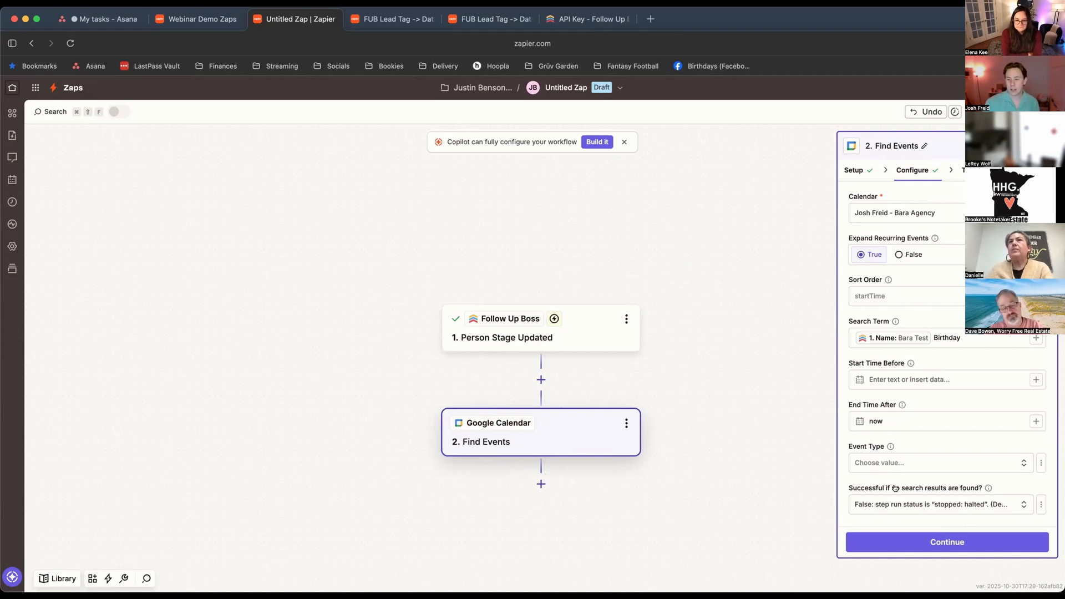
scroll(909, 301, down, 2)
scroll(907, 325, up, 2)
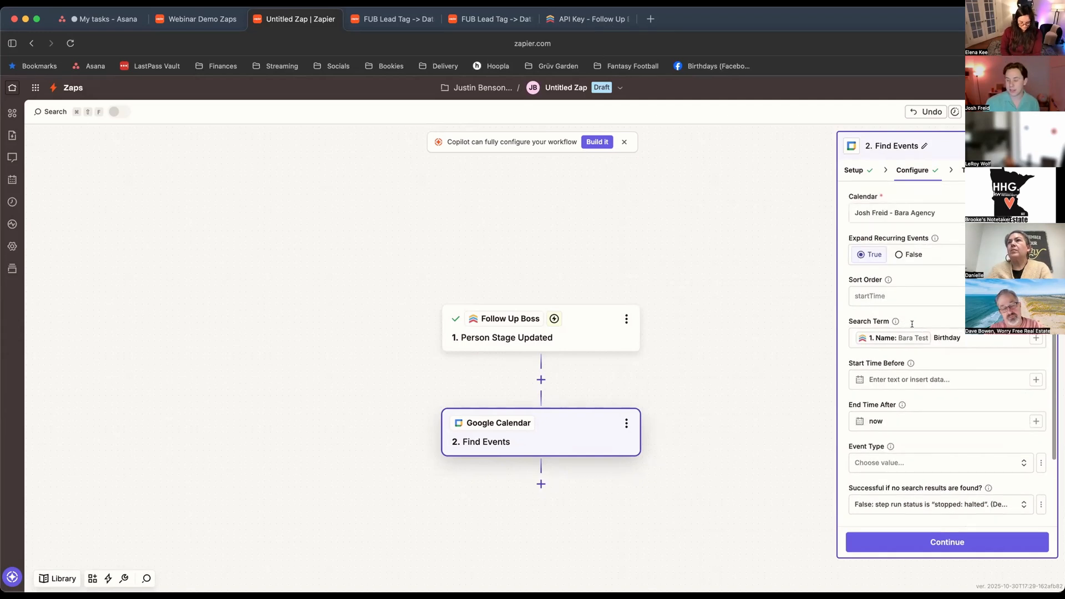
scroll(914, 321, down, 1)
scroll(915, 325, up, 1)
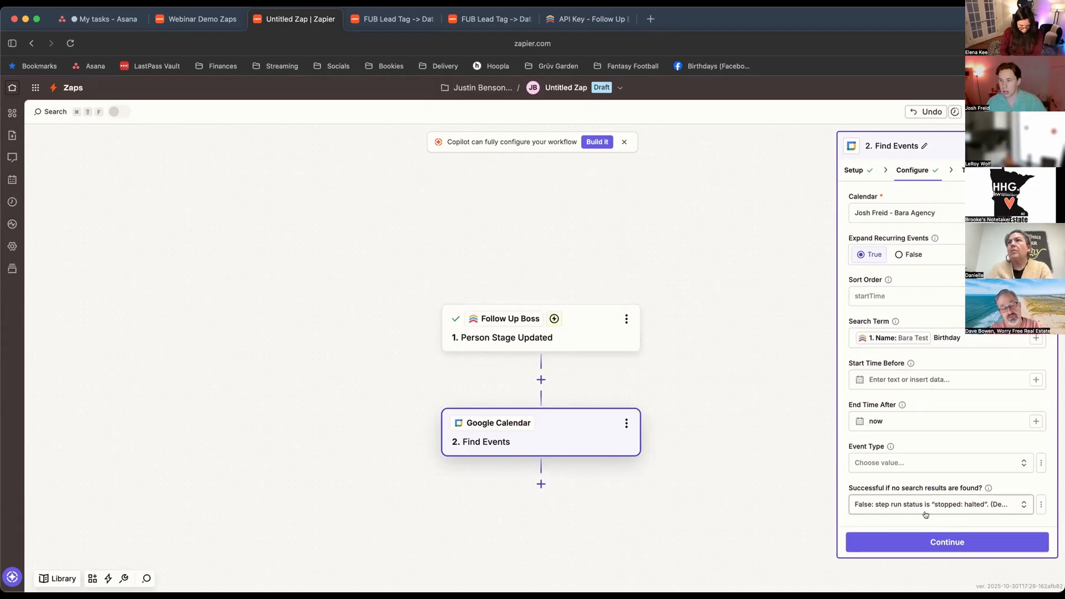
- Continue to the Find Events test, check the search term in the input data, and run the test
click(936, 543)
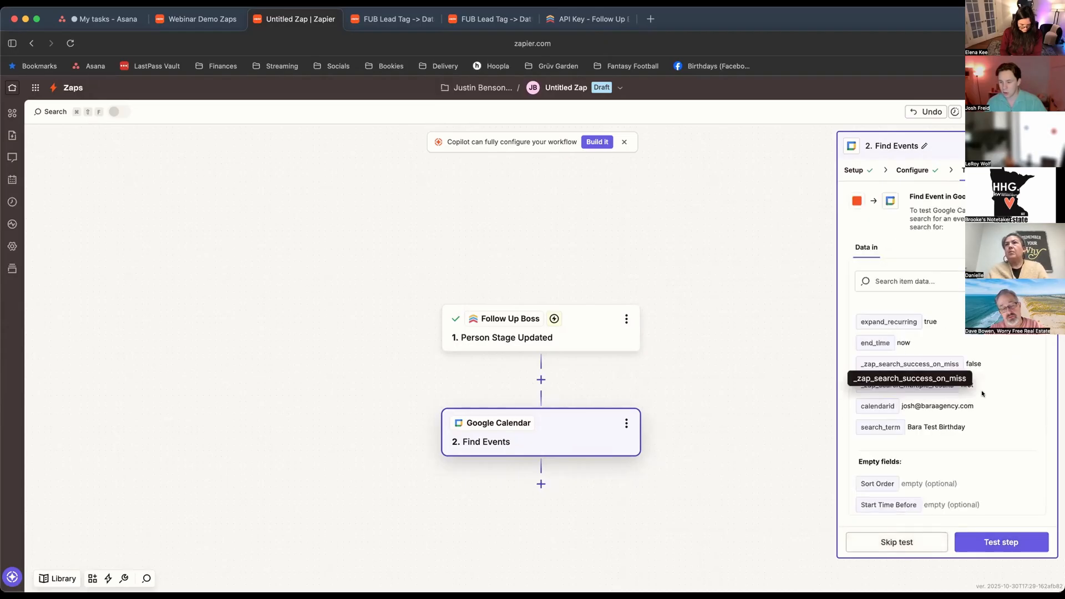
scroll(955, 367, down, 1)
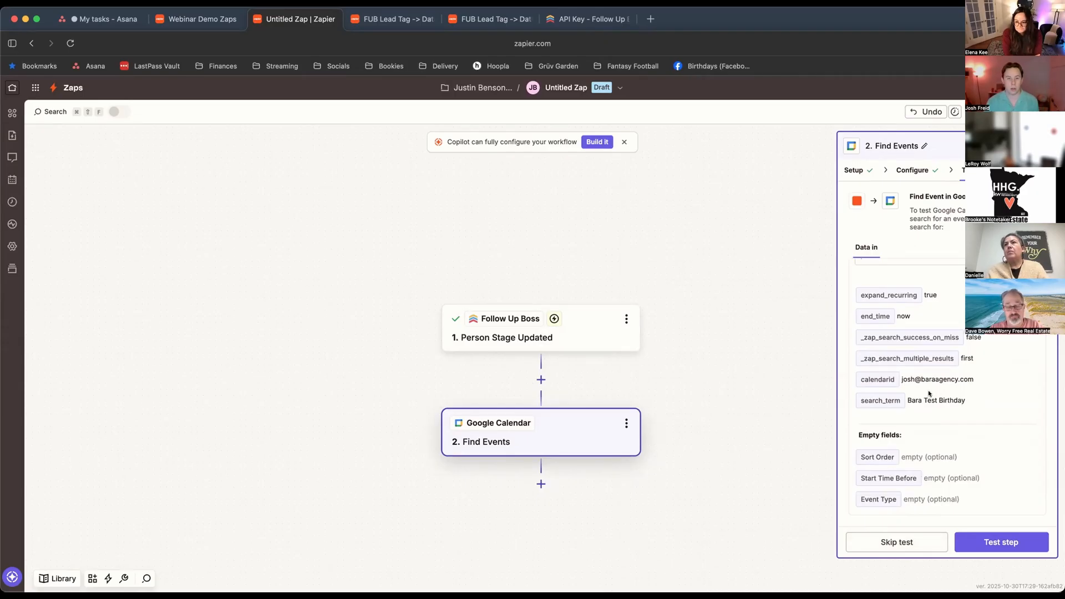
scroll(927, 390, up, 1)
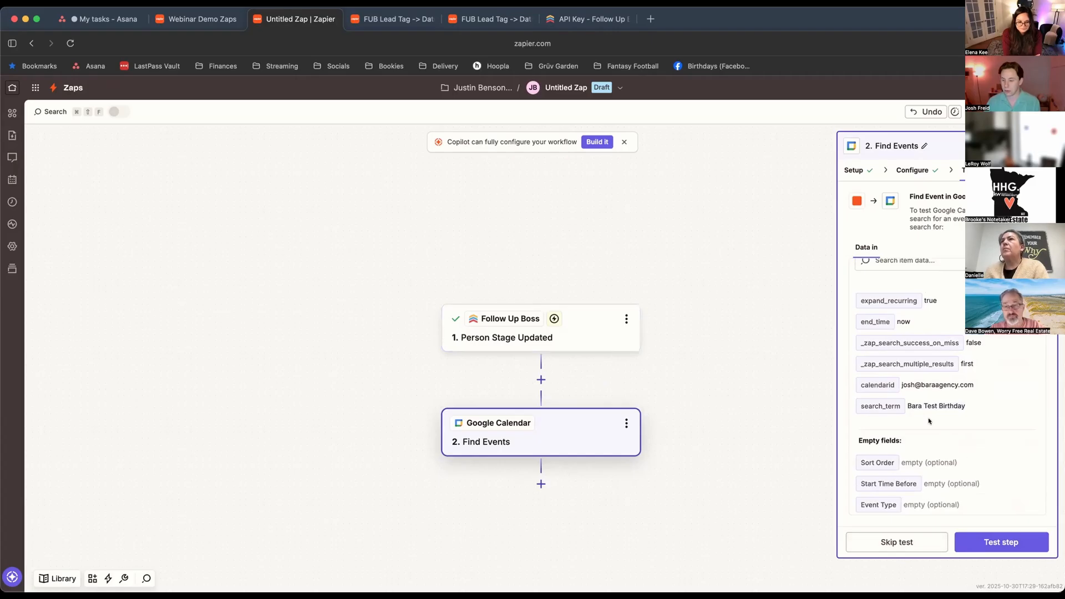
double_click(952, 405)
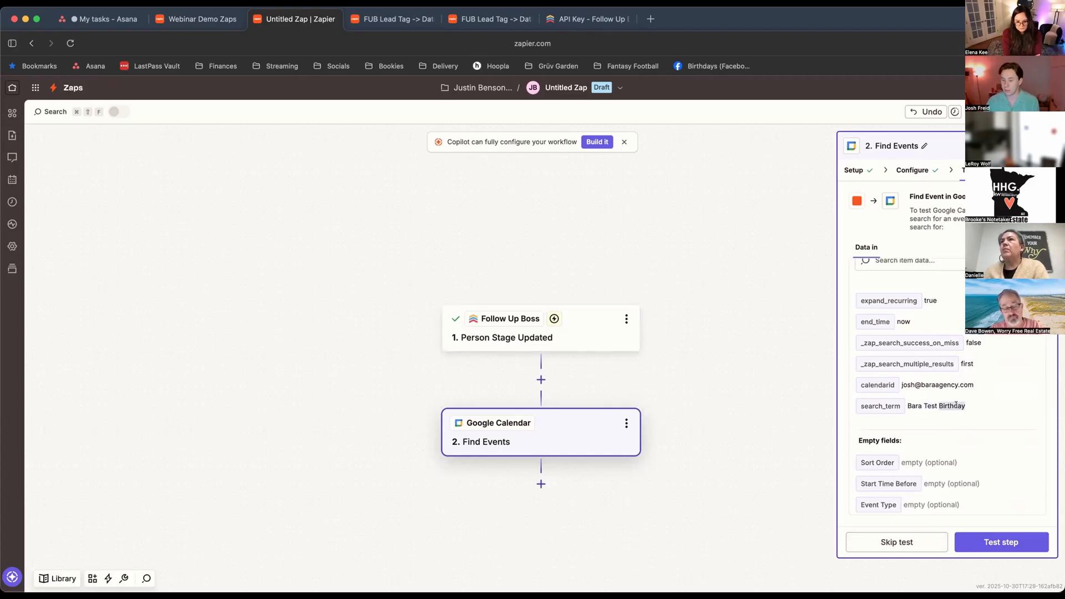
click(990, 413)
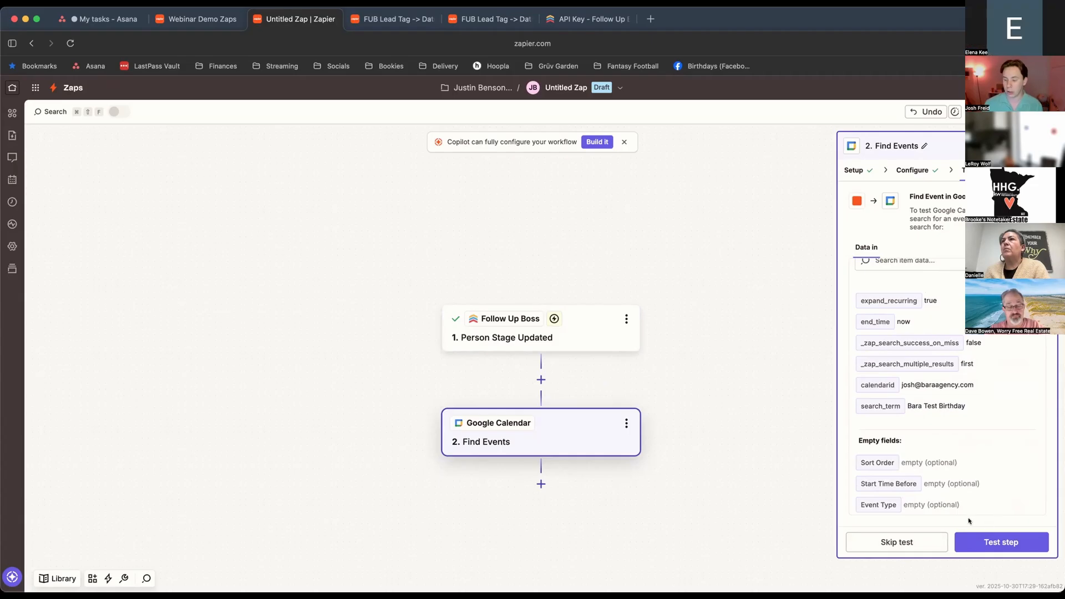
click(986, 537)
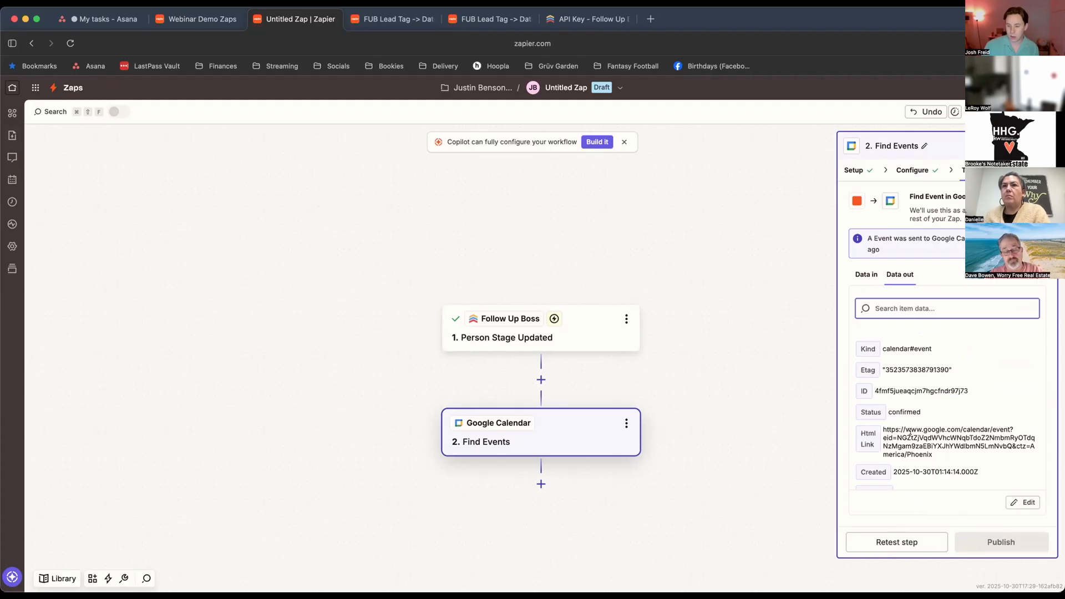
- Examine the event data returned by the Find Events test, including its Status value
scroll(916, 415, down, 2)
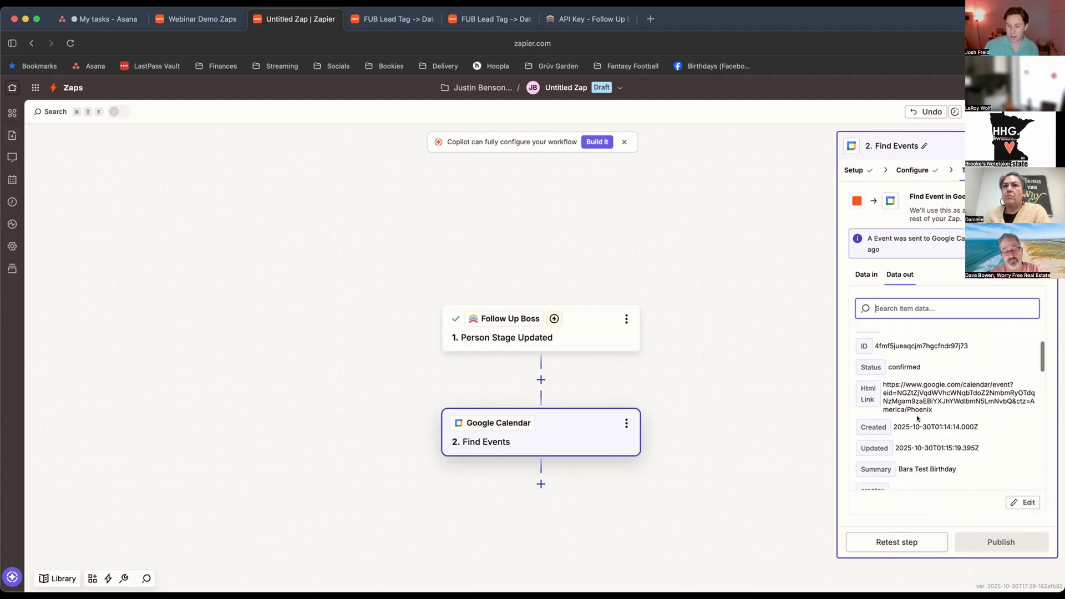
click(917, 360)
double_click(917, 360)
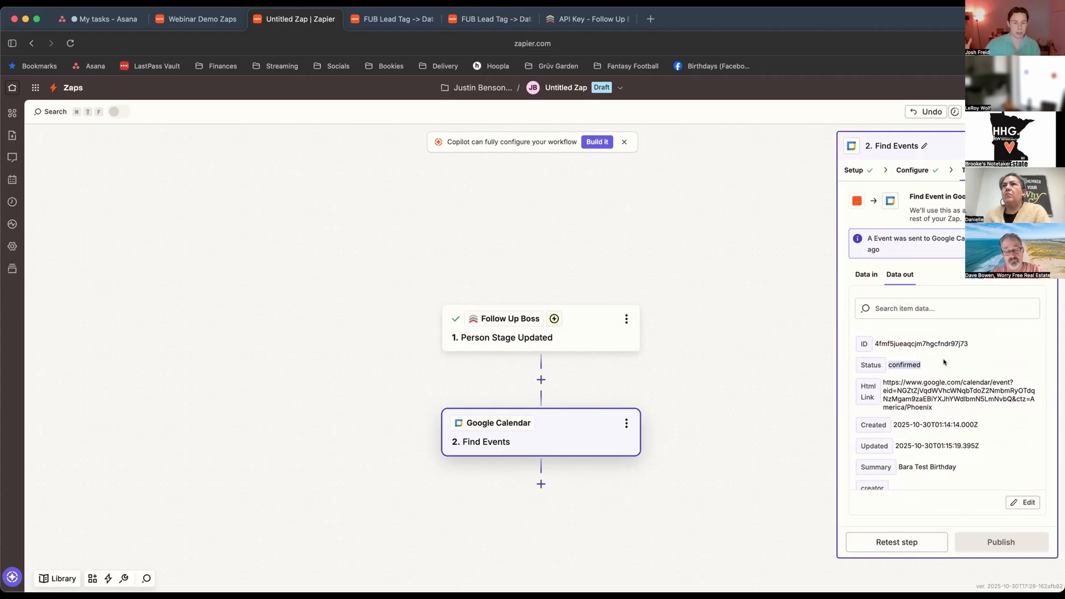
- Add a Filter step after the Find Events action
click(536, 485)
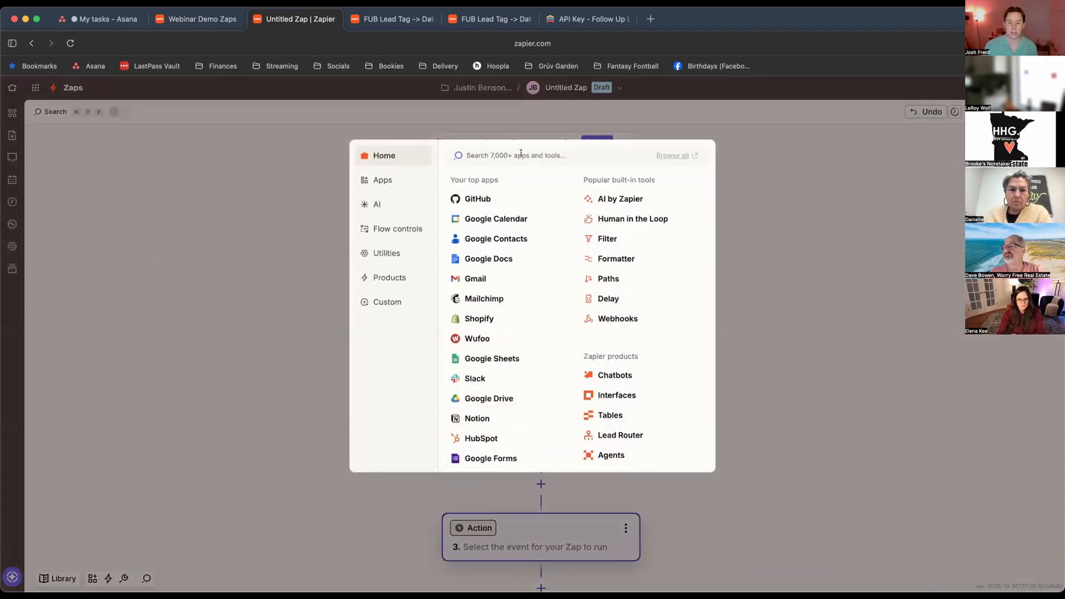
text(Filt)
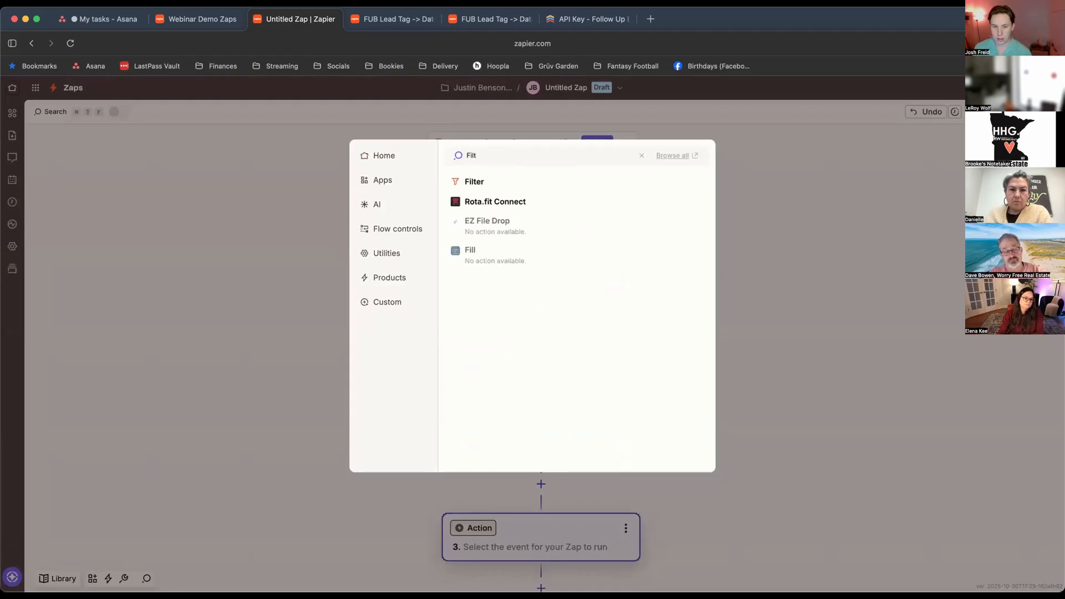
text(rer)
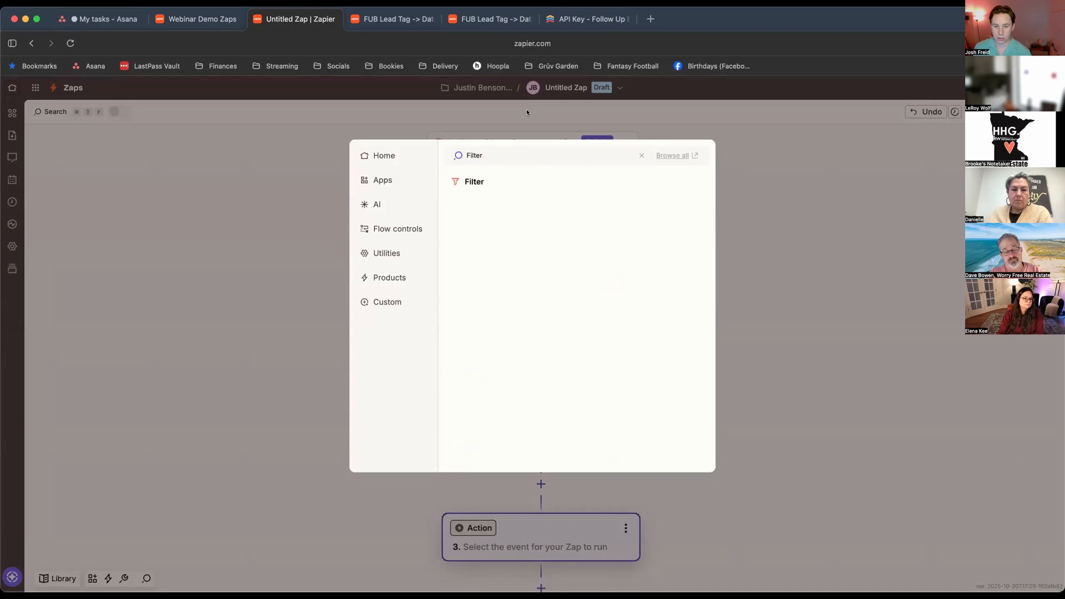
click(504, 181)
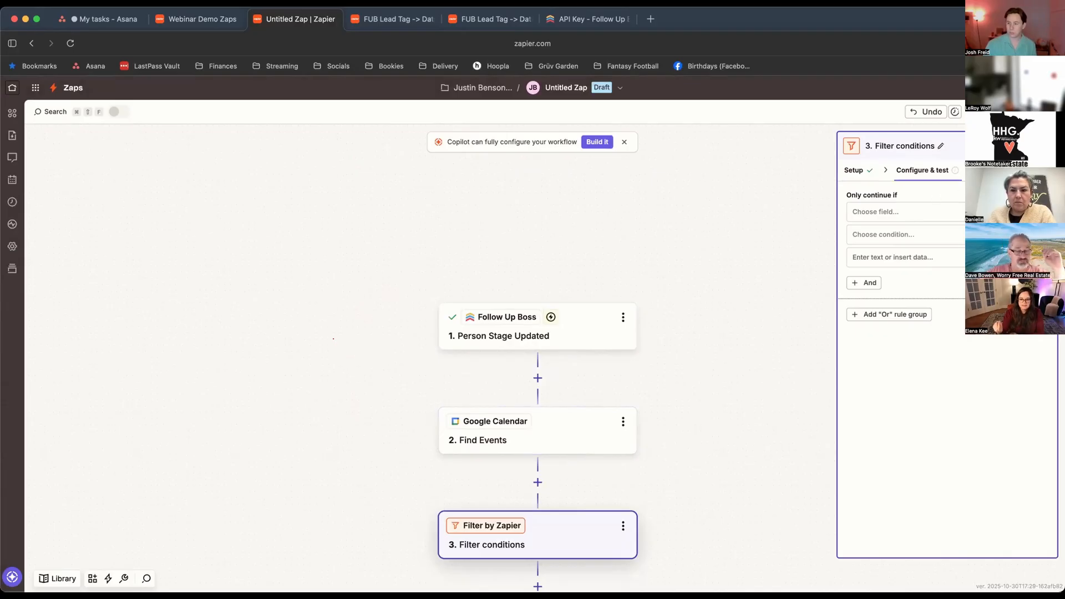
- Reopen the Find Events configuration and examine its search term and the remaining search options
click(535, 441)
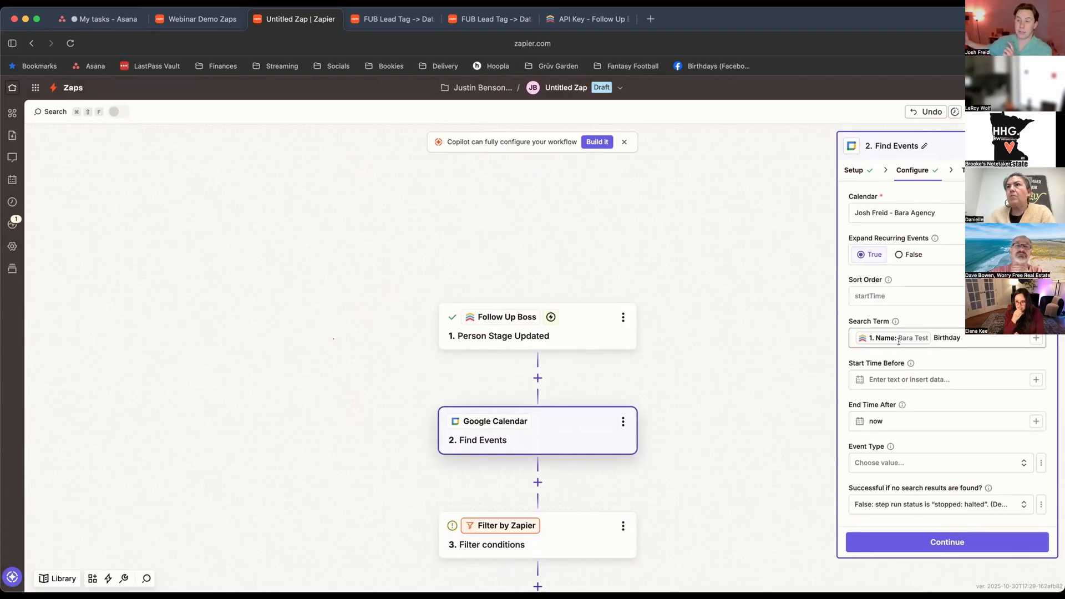
click(934, 339)
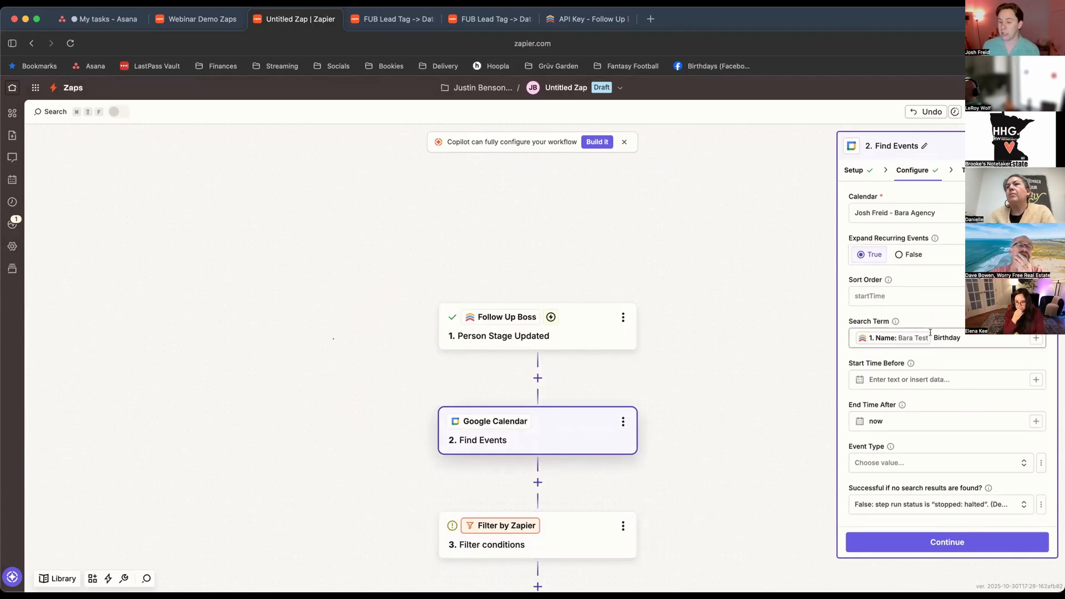
click(964, 336)
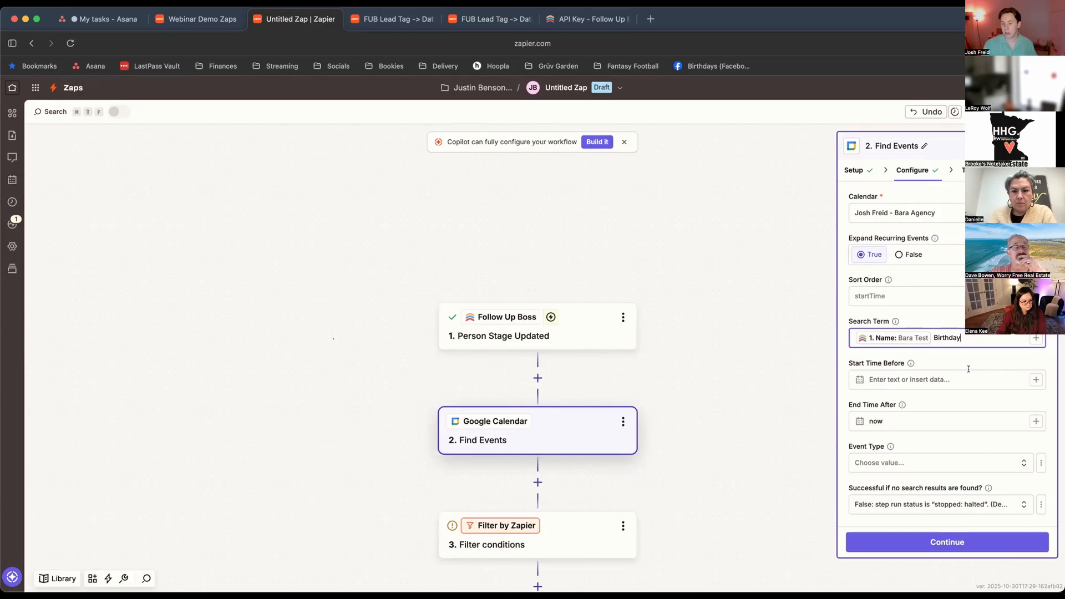
scroll(969, 369, down, 3)
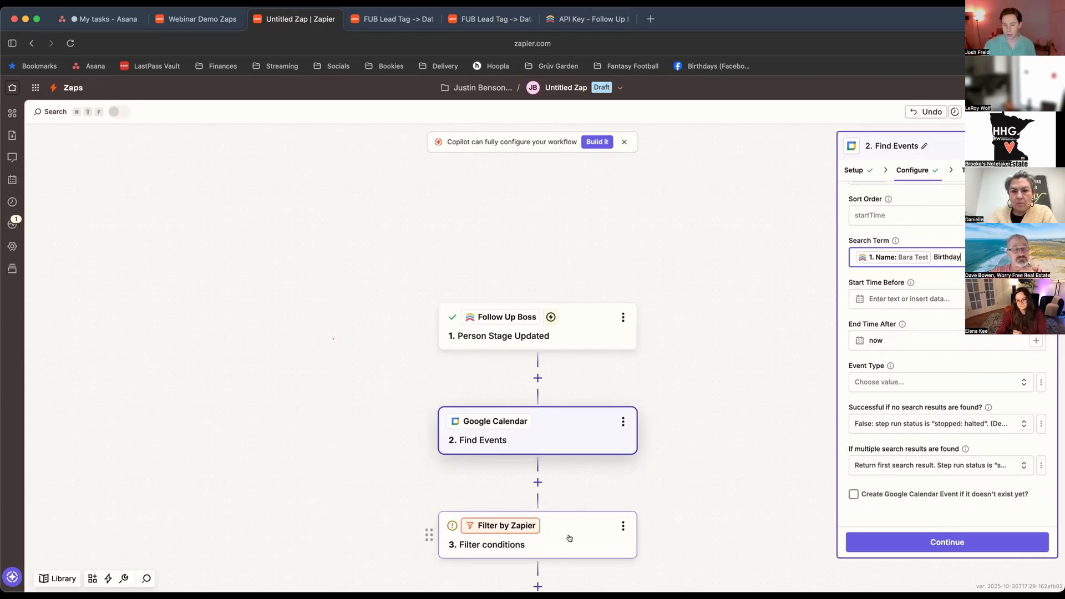
click(516, 525)
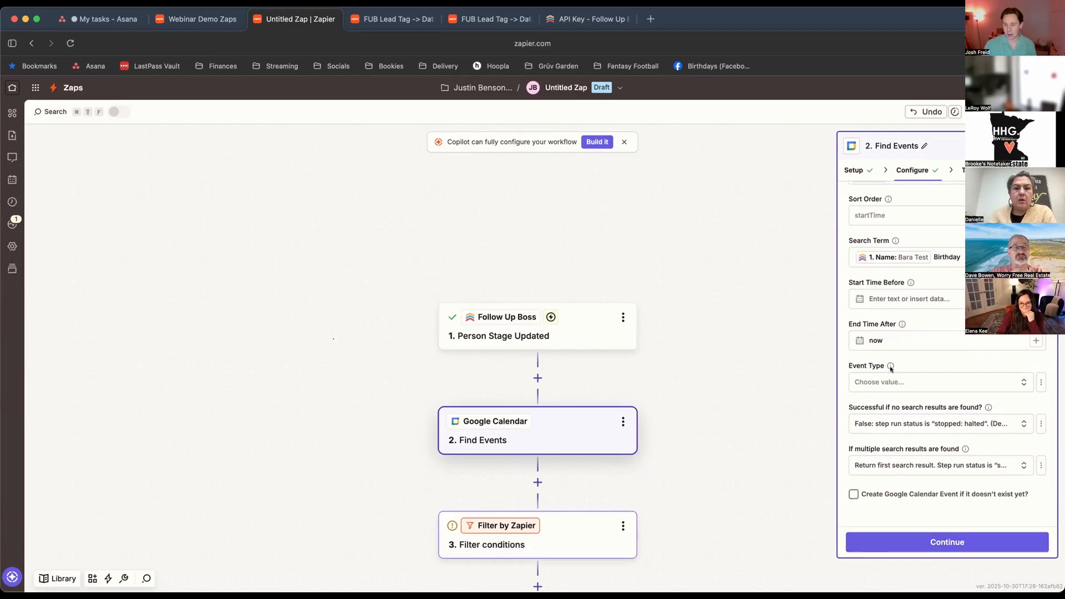
scroll(953, 343, up, 3)
- Replace the Find Events search term with a fixed first name followed by Birthday, and continue to the test
click(953, 342)
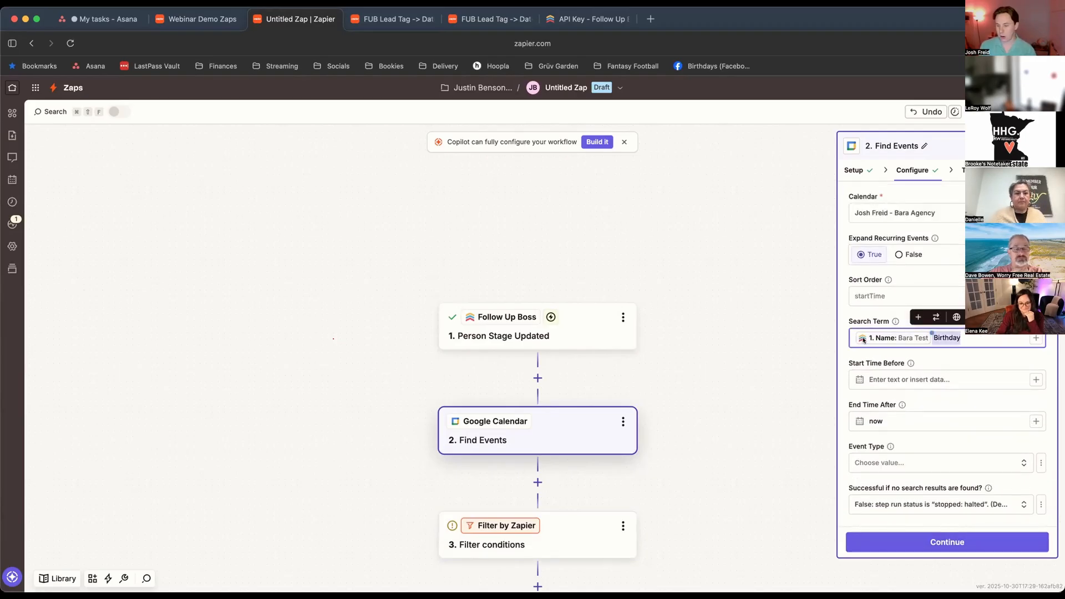
click(970, 339)
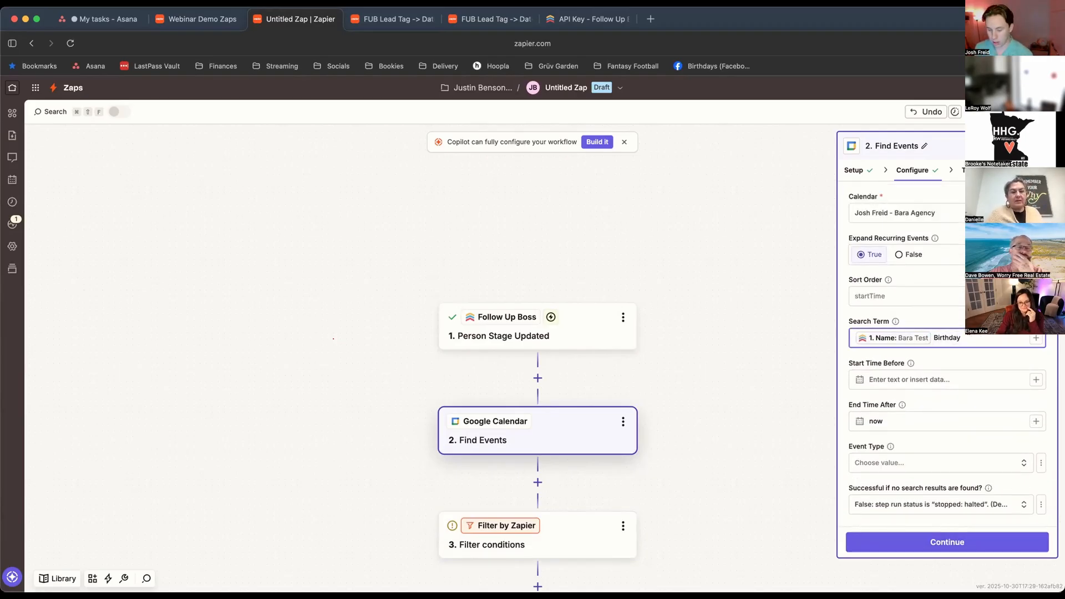
key(super+a)
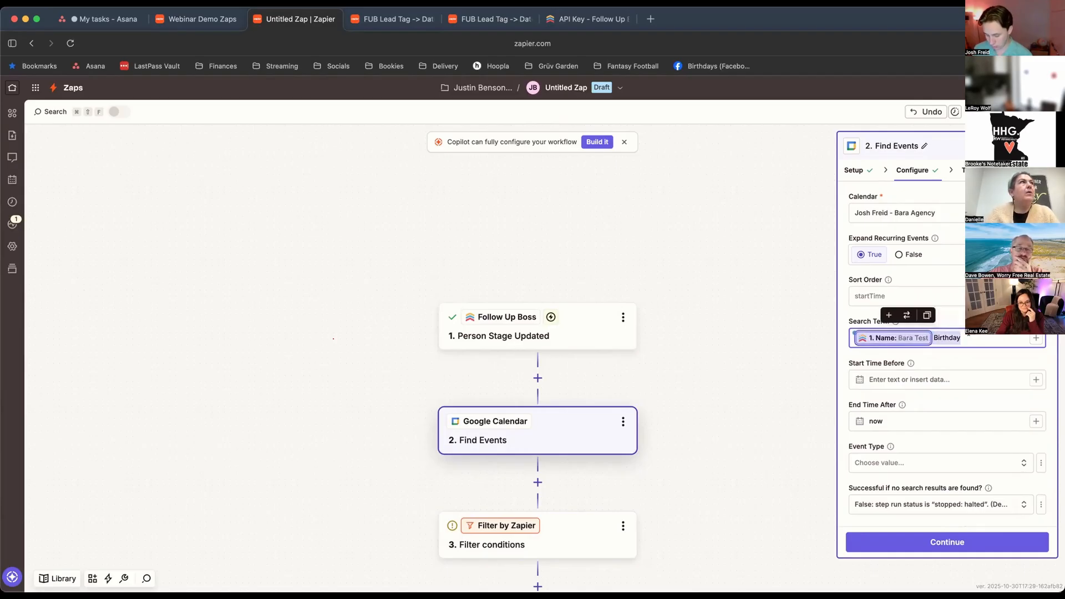
text(Jos)
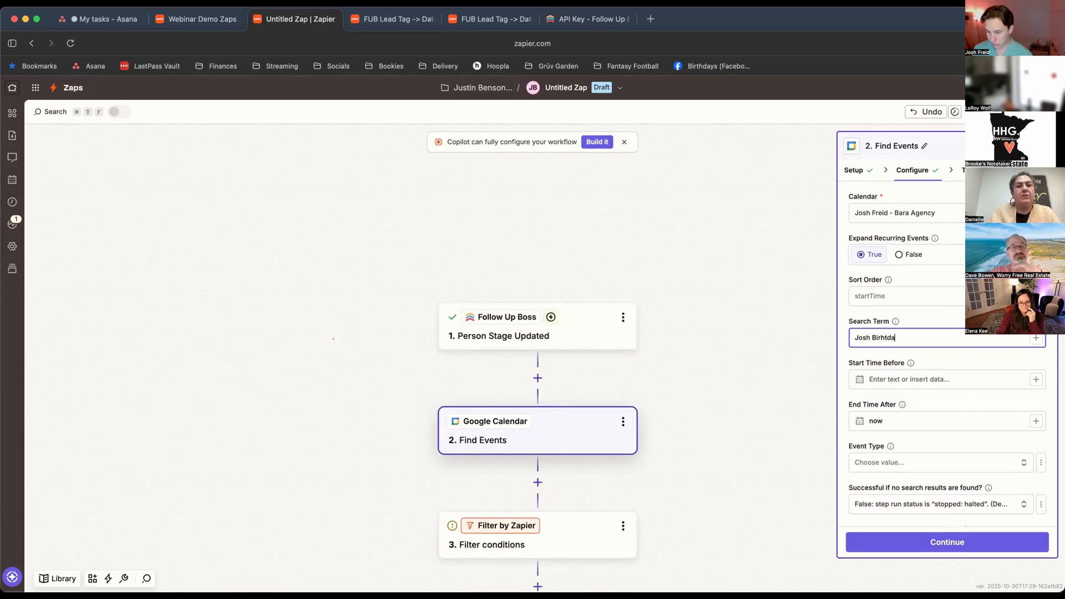
text(h Birthday)
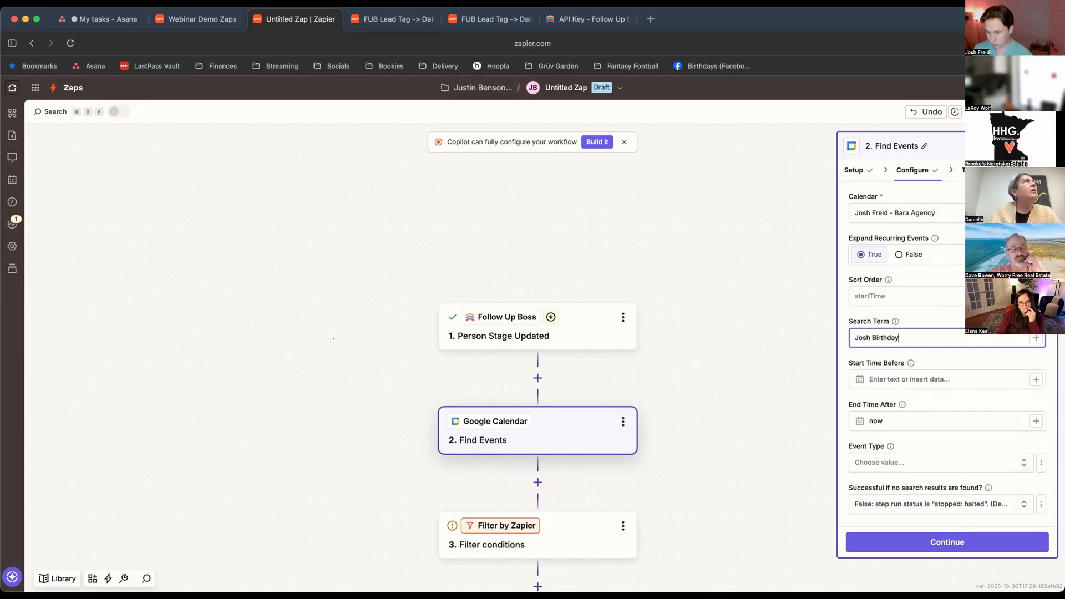
scroll(943, 388, down, 3)
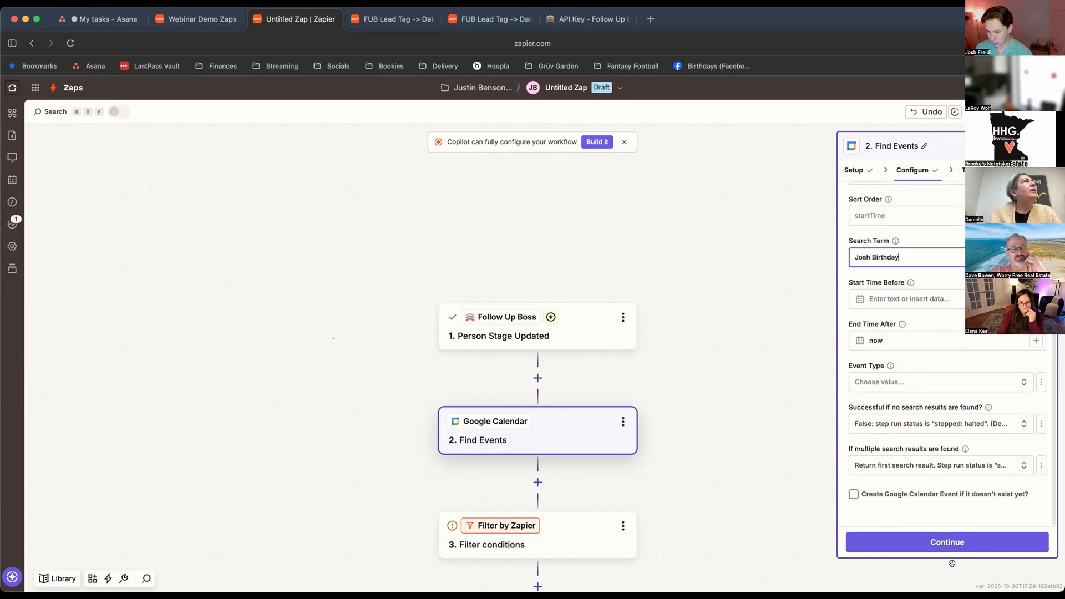
click(962, 543)
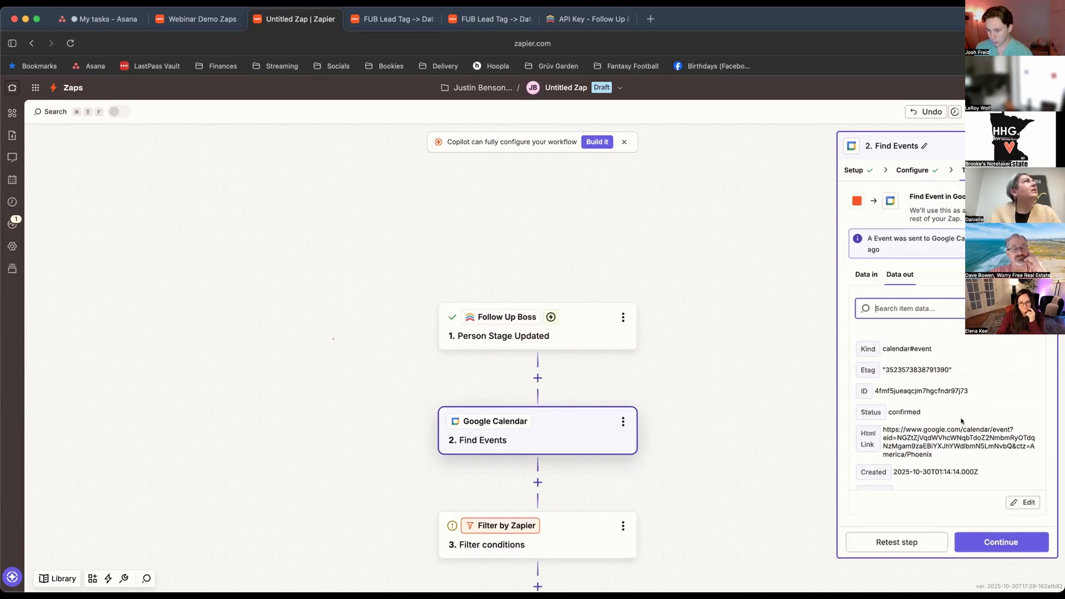
- Retest the Find Events step with the fixed search term and check the returned event data
click(920, 537)
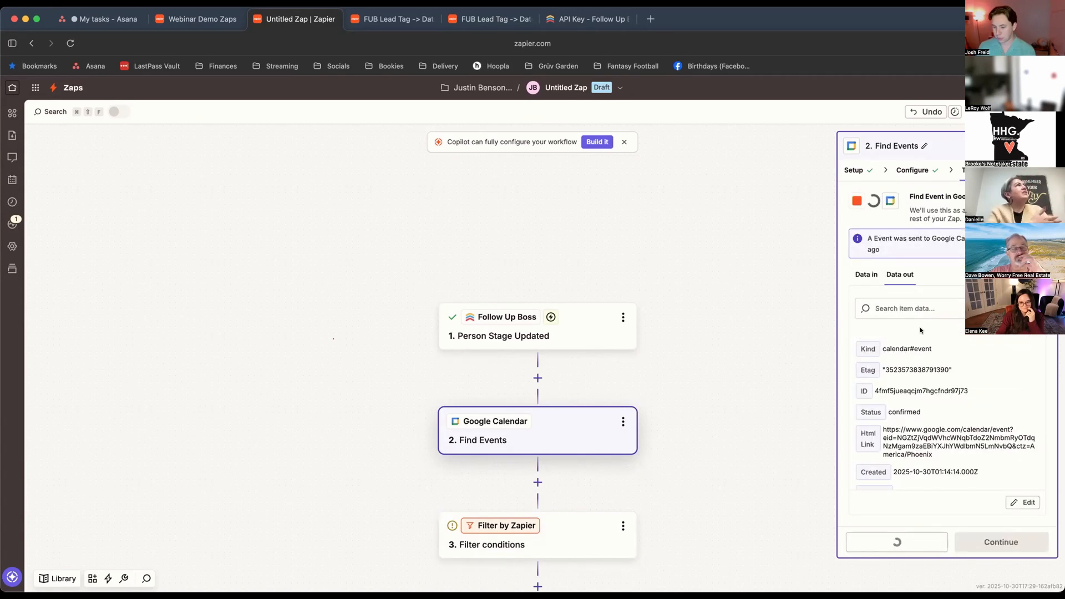
scroll(987, 409, down, 3)
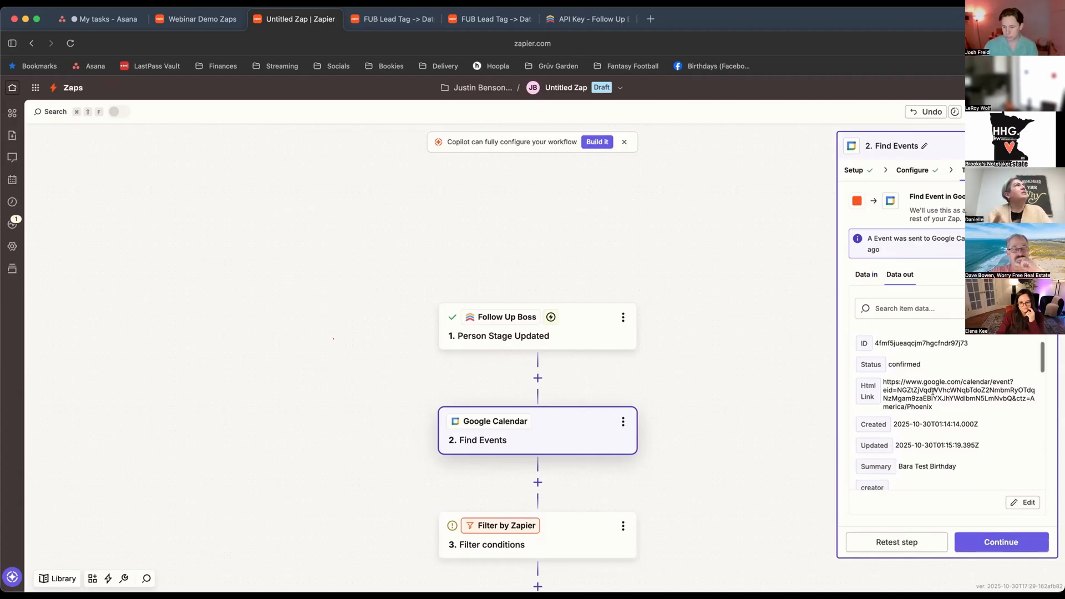
scroll(988, 410, down, 1)
scroll(988, 410, up, 10)
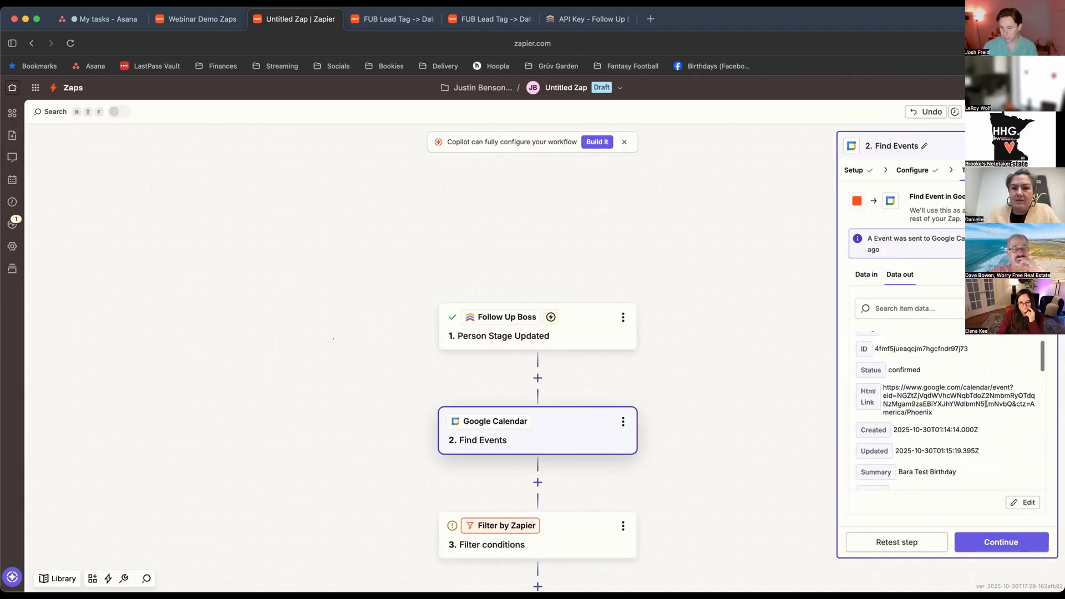
- Retest the Find Events step and review its search settings down to the option for multiple results
click(890, 542)
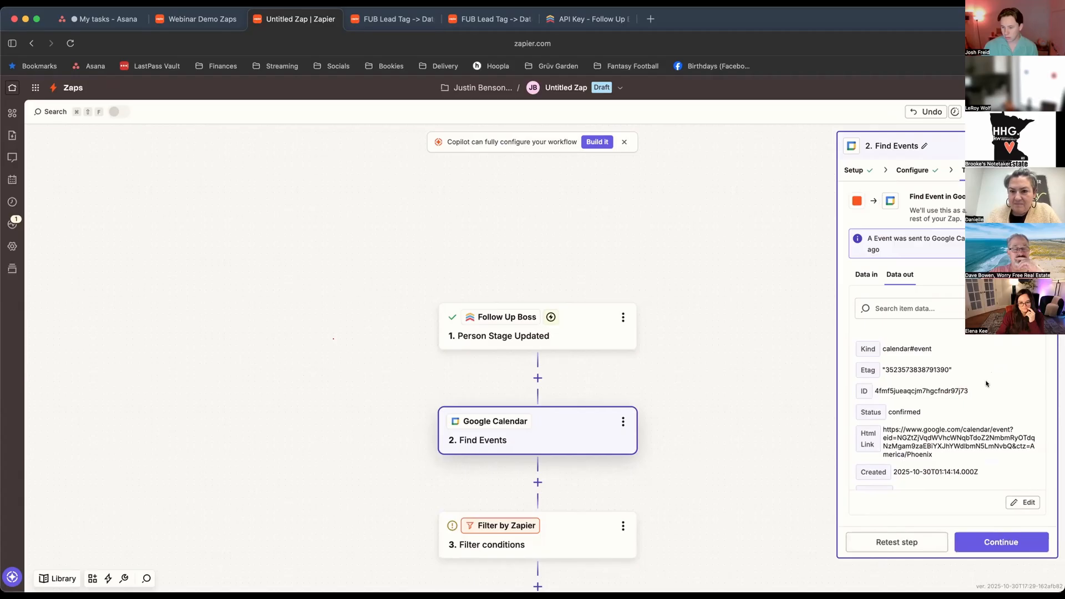
click(911, 170)
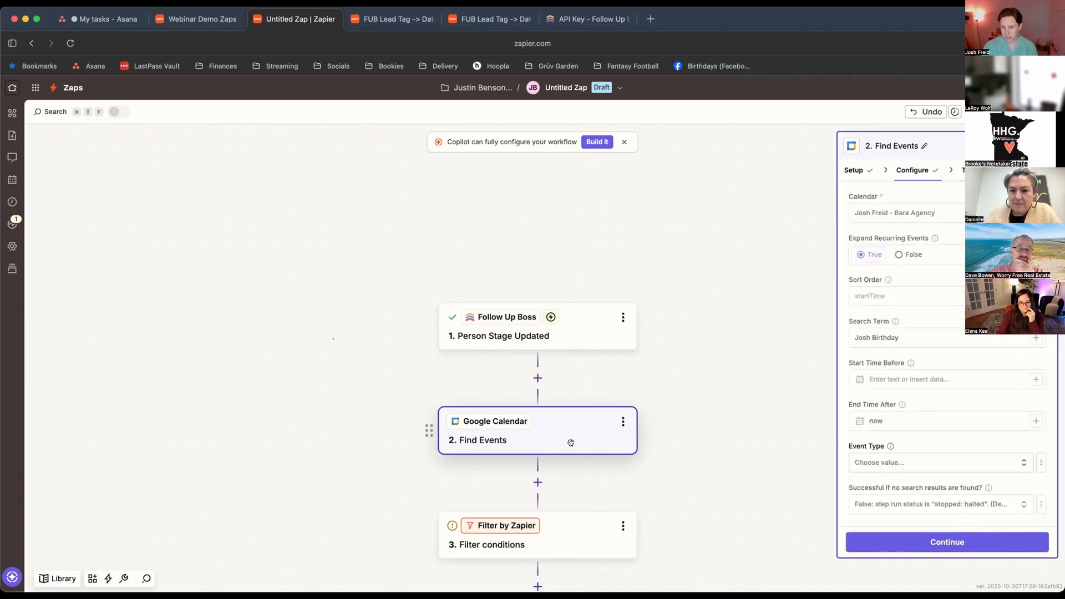
scroll(985, 499, down, 2)
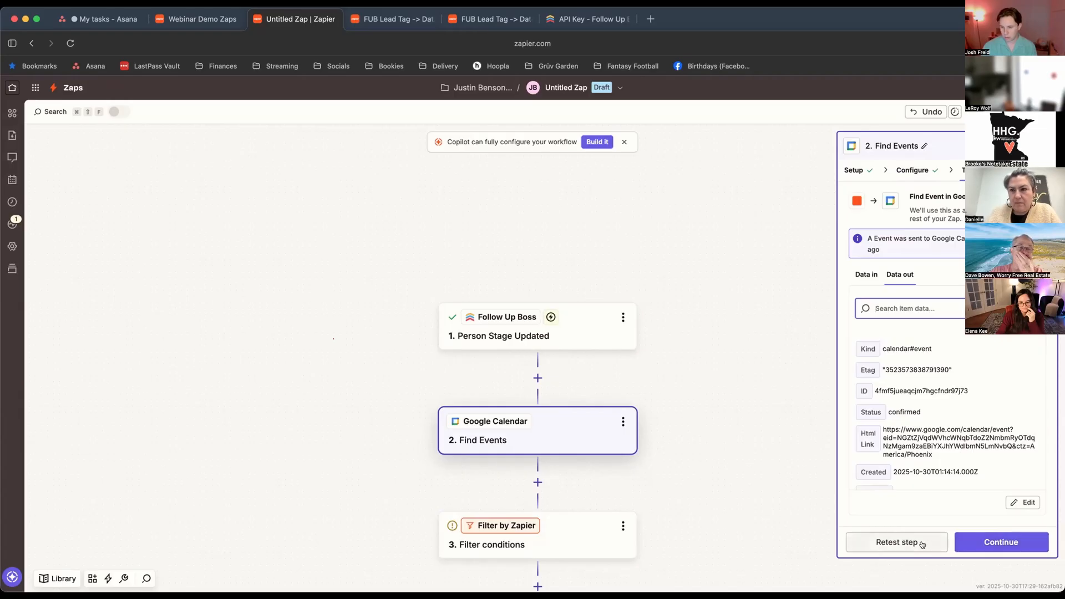
click(605, 430)
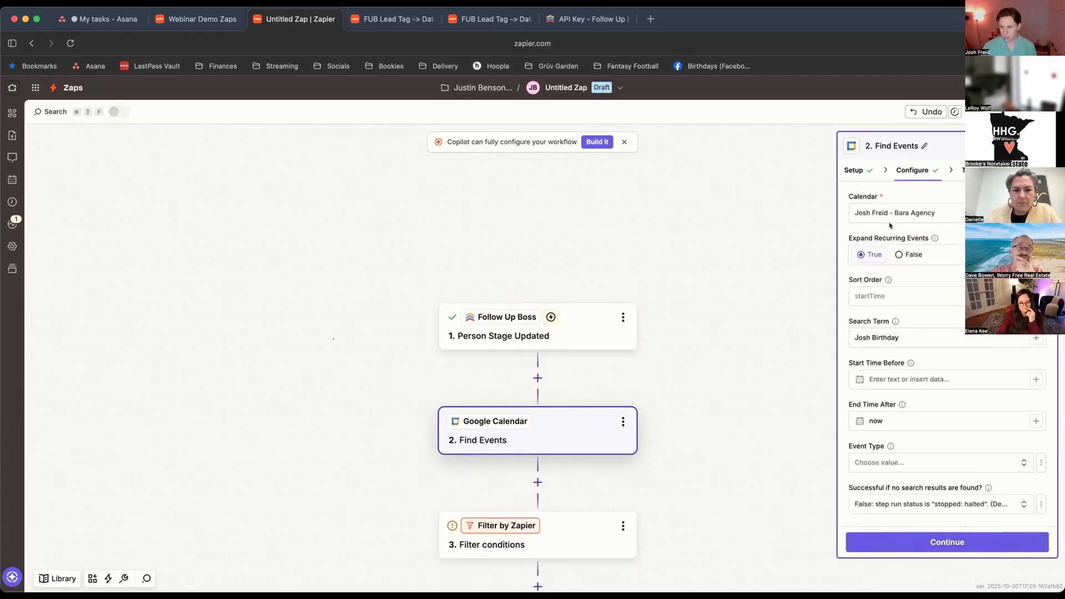
scroll(927, 313, down, 2)
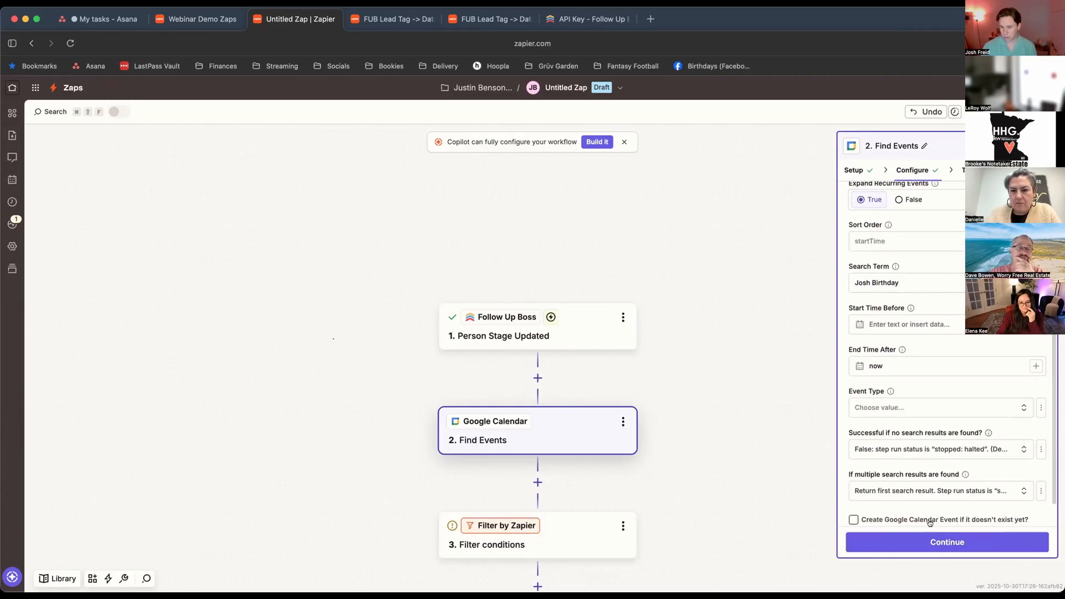
- Run the Find Events test again and look through the returned event data
click(951, 539)
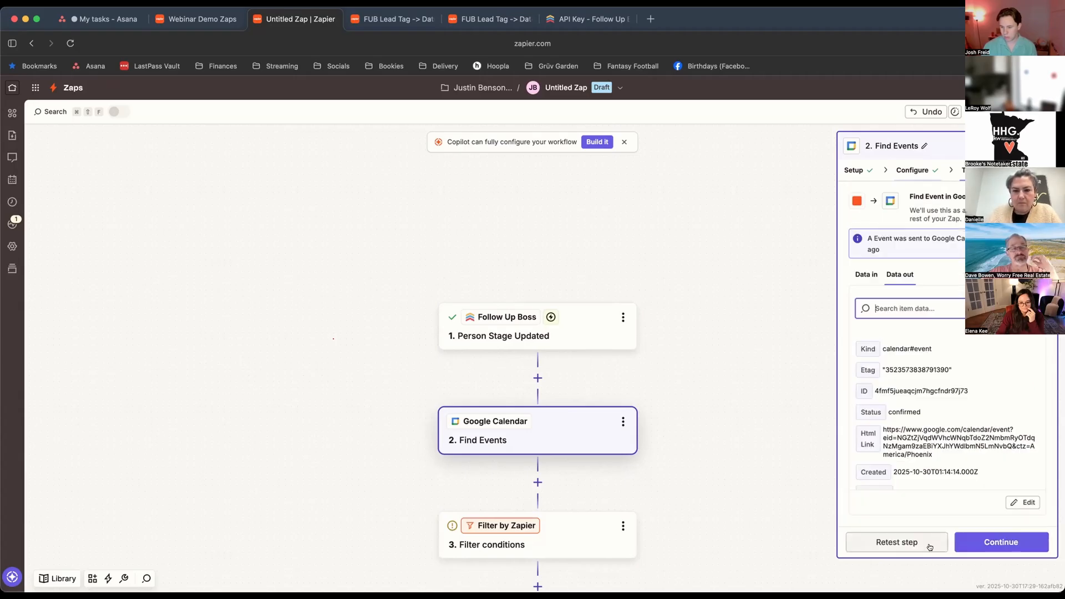
click(903, 542)
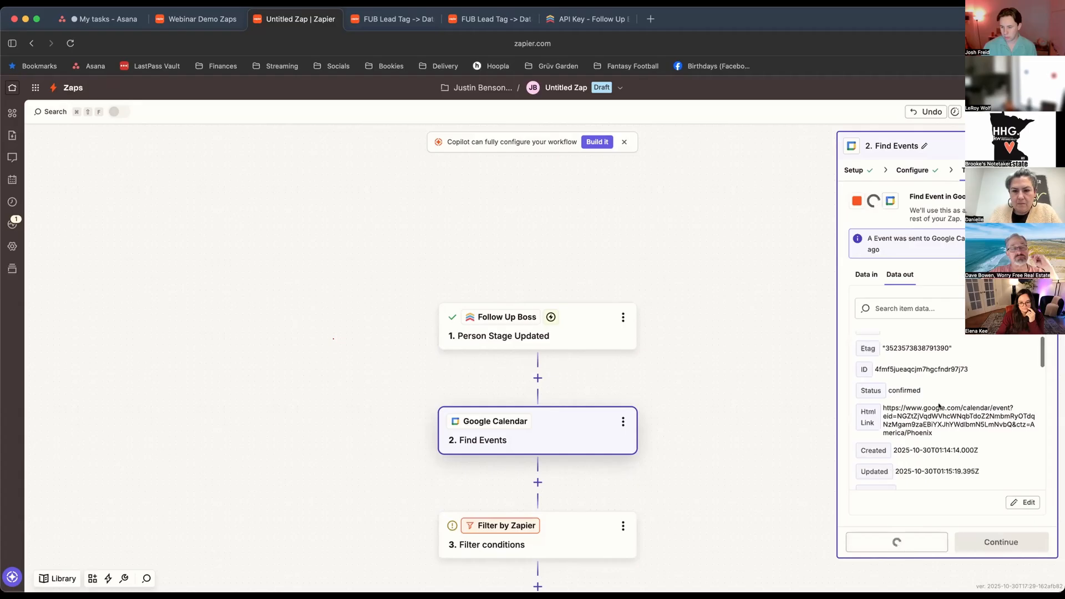
scroll(951, 406, down, 10)
scroll(951, 406, up, 10)
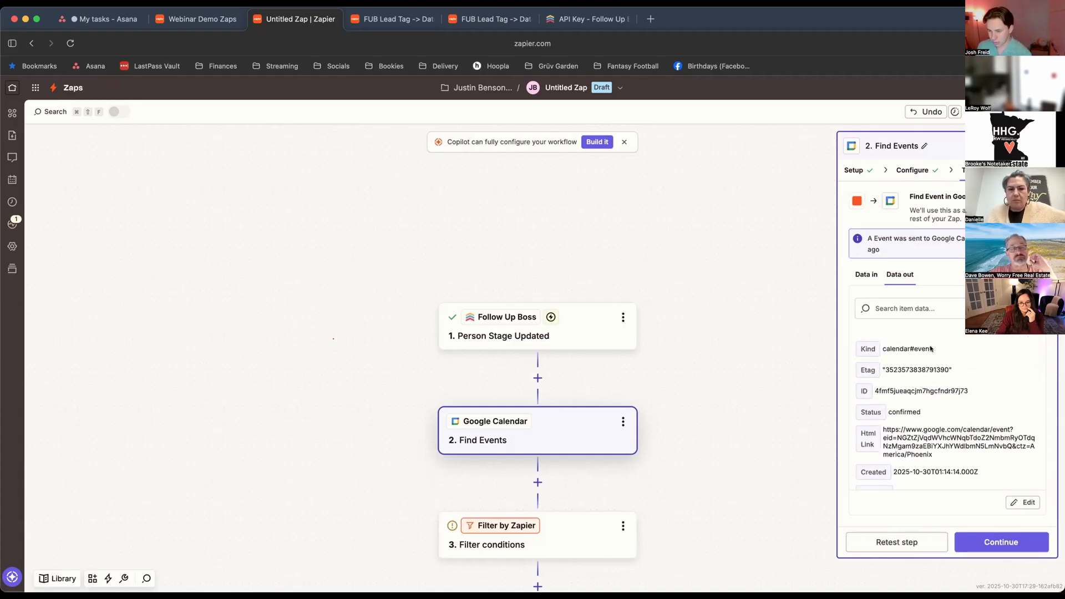
- Recheck the search term in the Find Events configuration and retest the step with it
click(913, 170)
click(936, 332)
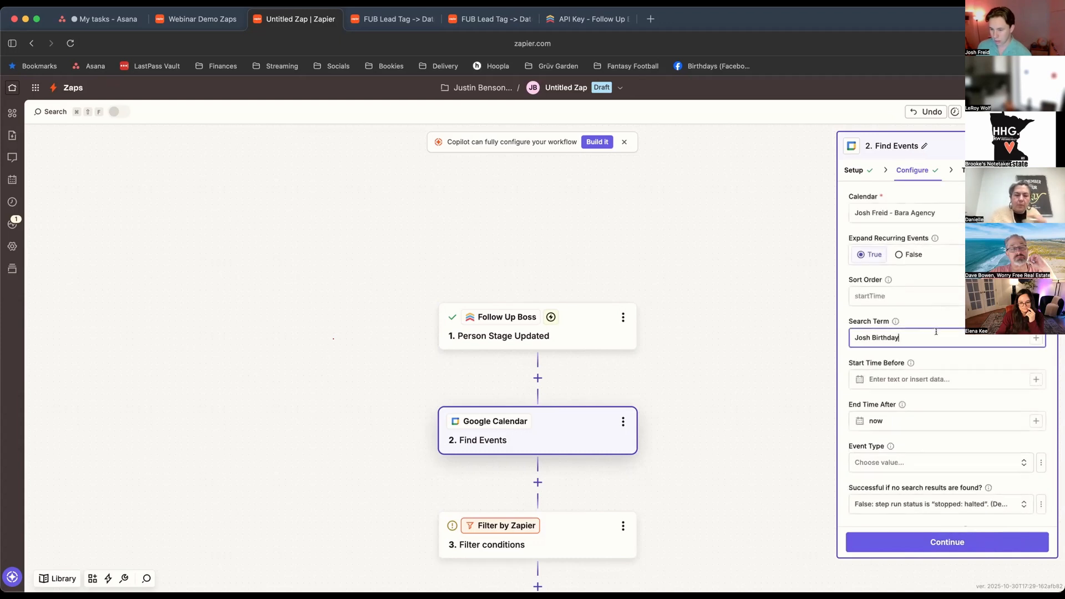
key(super+a)
click(959, 327)
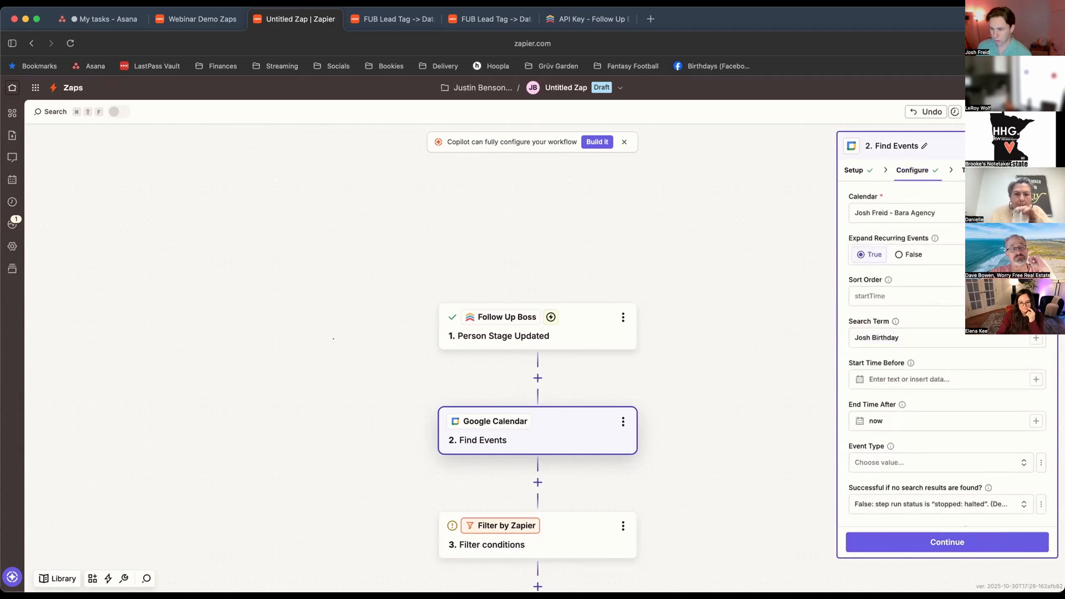
click(964, 539)
click(921, 543)
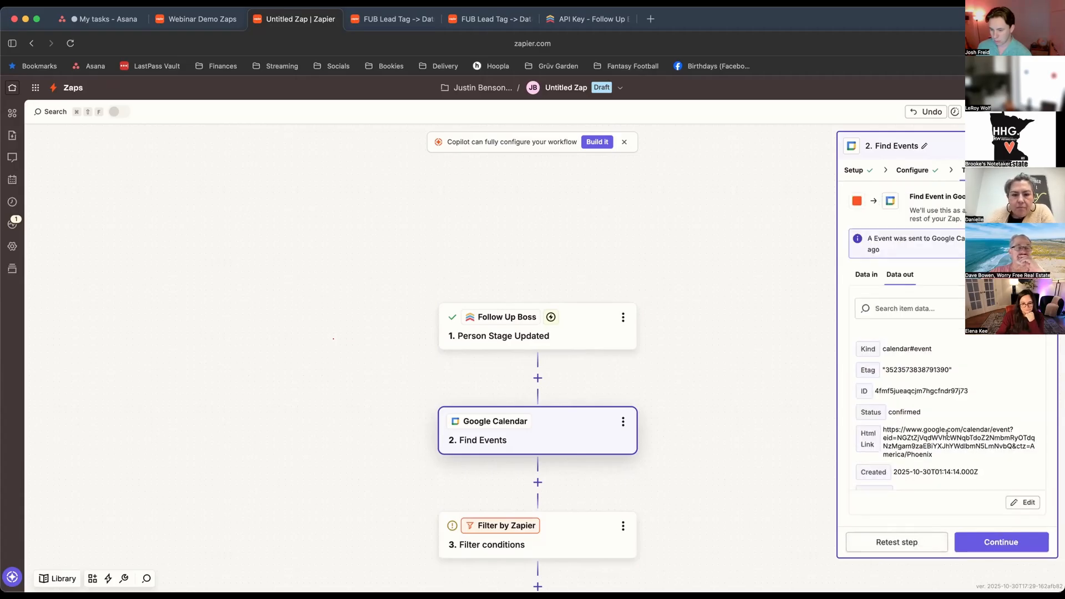
- Examine the returned calendar event's fields, including its end dates, creator and summary
scroll(946, 433, down, 3)
scroll(947, 433, down, 10)
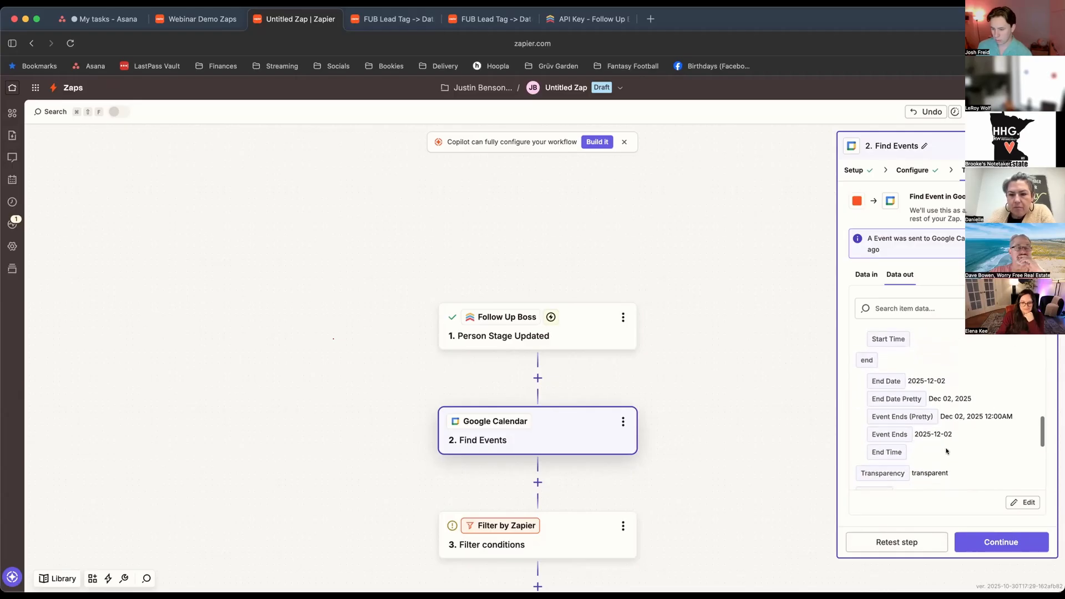
scroll(970, 427, down, 5)
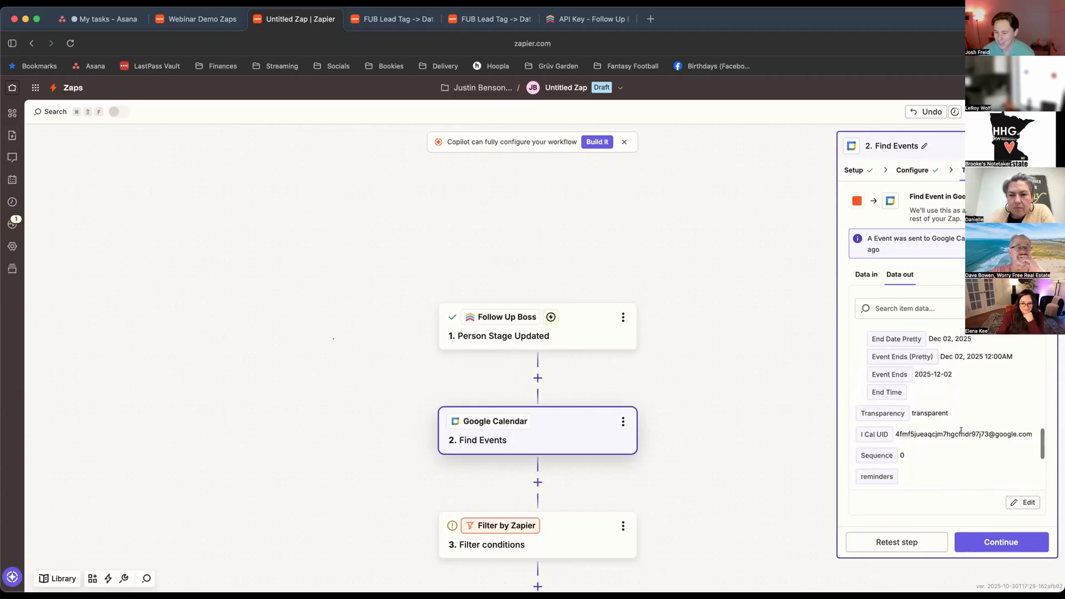
scroll(965, 433, up, 8)
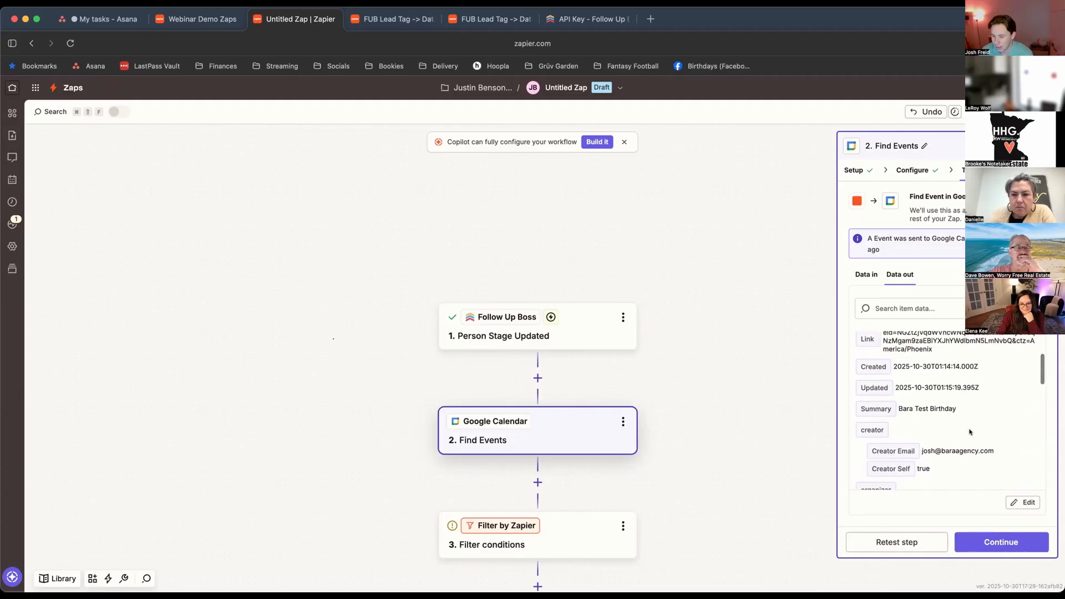
scroll(942, 410, up, 3)
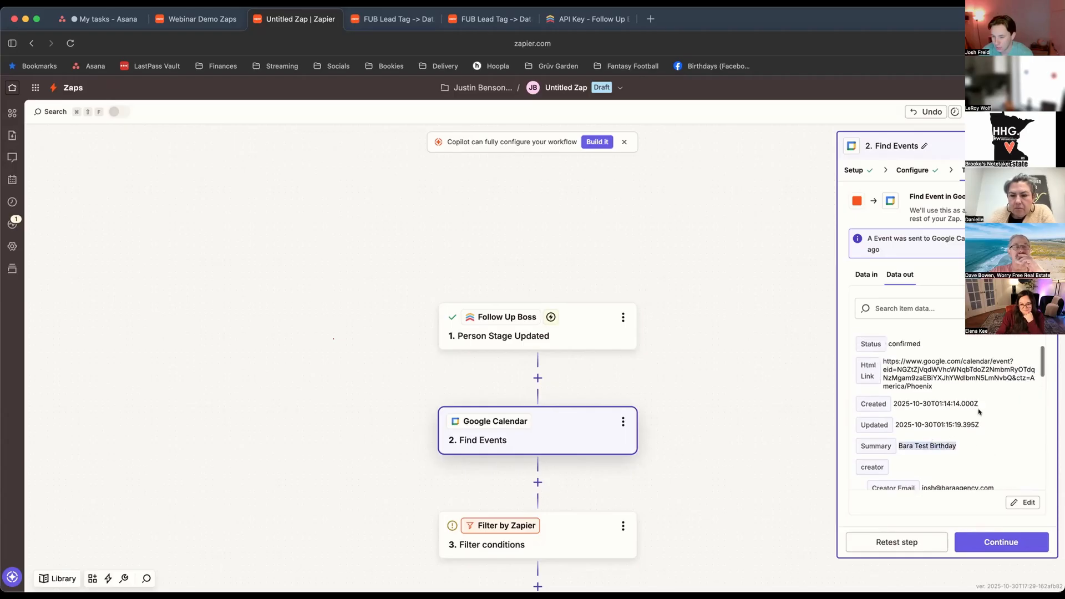
- Replace the Find Events search term with Zoom Test and retest the step
click(923, 167)
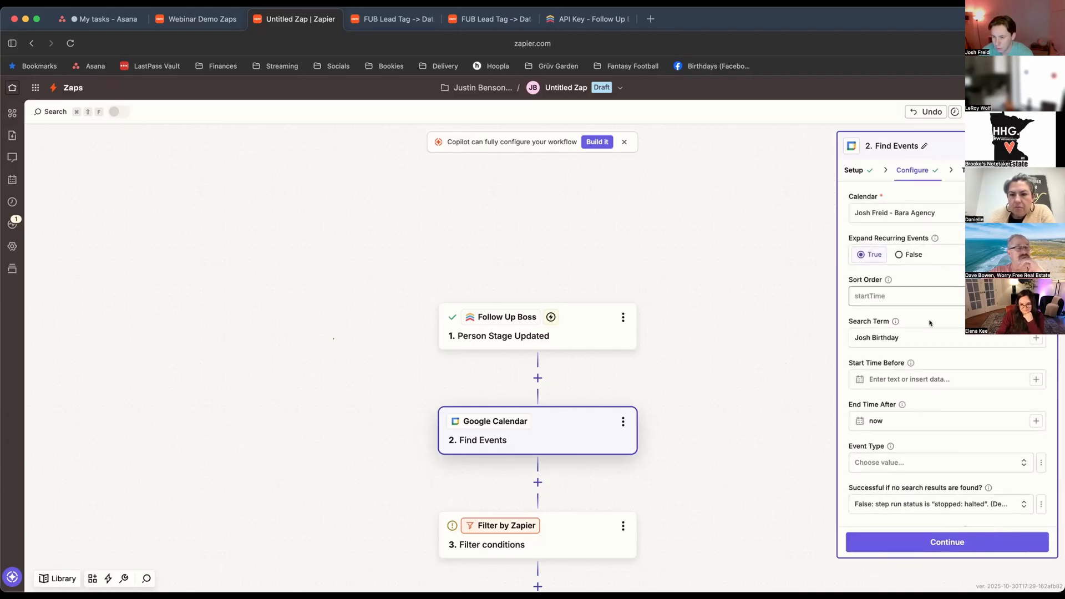
click(998, 339)
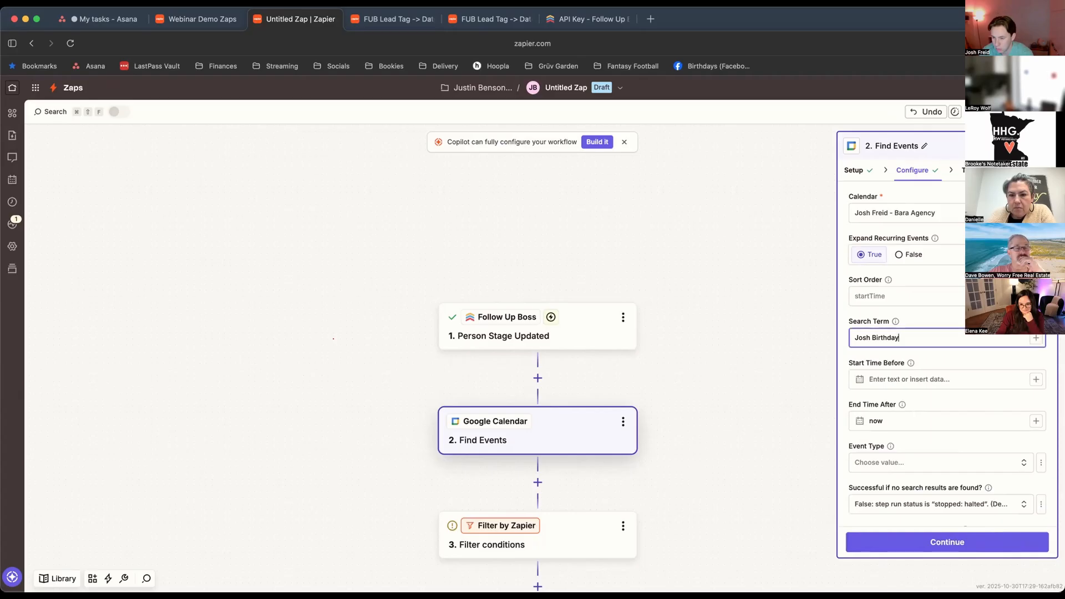
key(super+a)
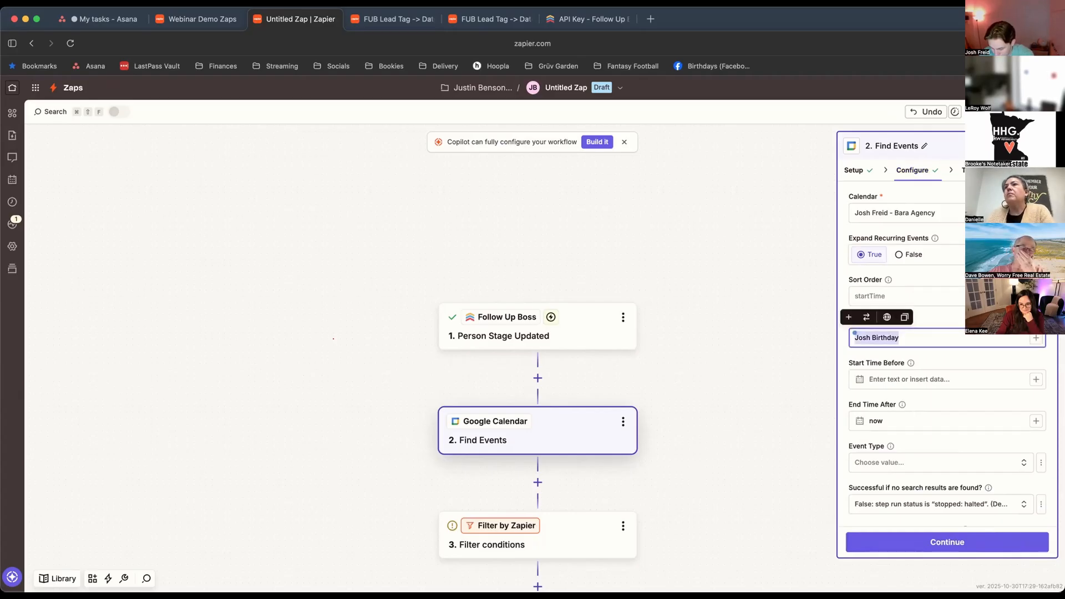
text(Zoom Test)
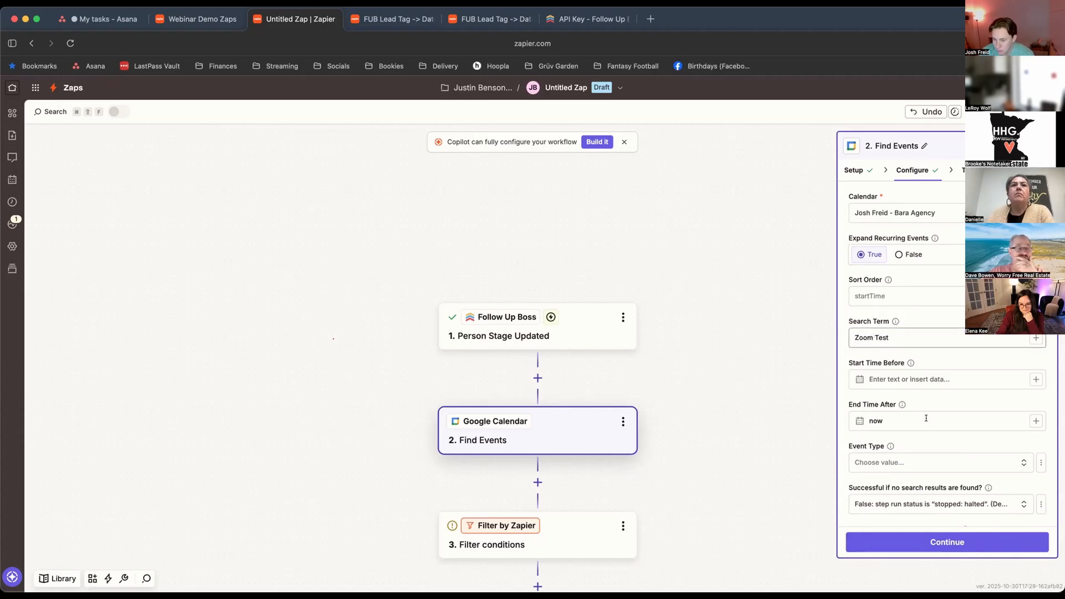
click(931, 543)
click(925, 543)
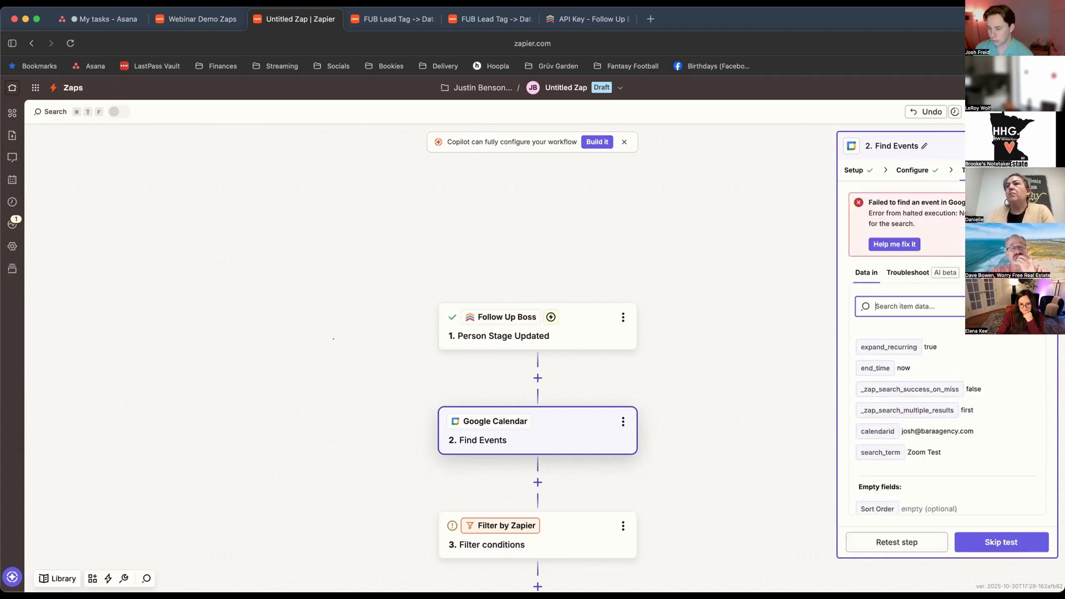
- Examine the input data and troubleshooting information of the Zoom Test search, retesting the step once more
scroll(961, 427, down, 2)
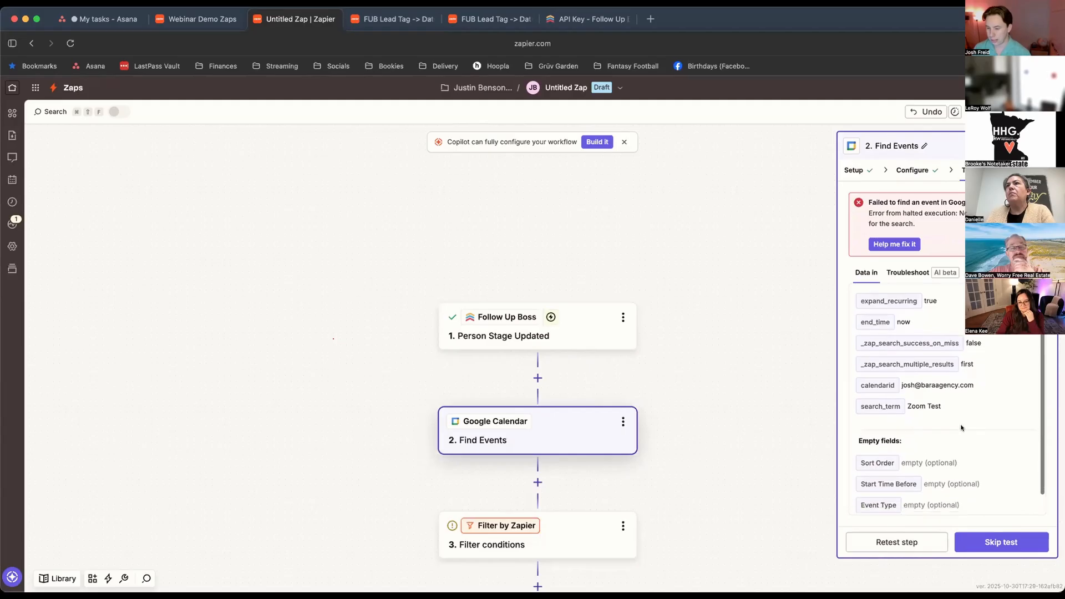
scroll(961, 427, down, 1)
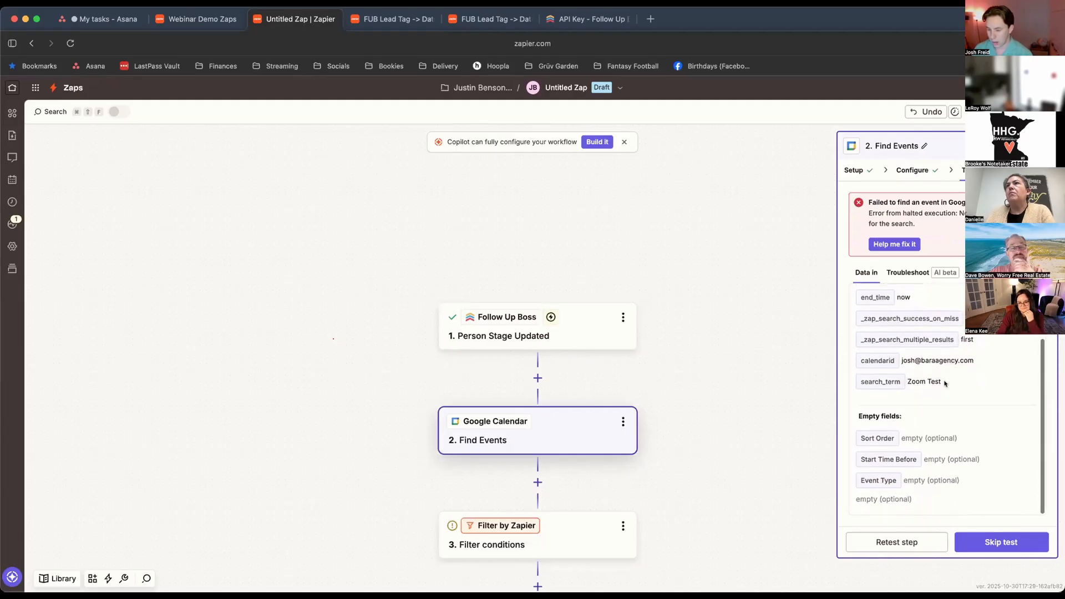
scroll(945, 383, up, 3)
click(908, 542)
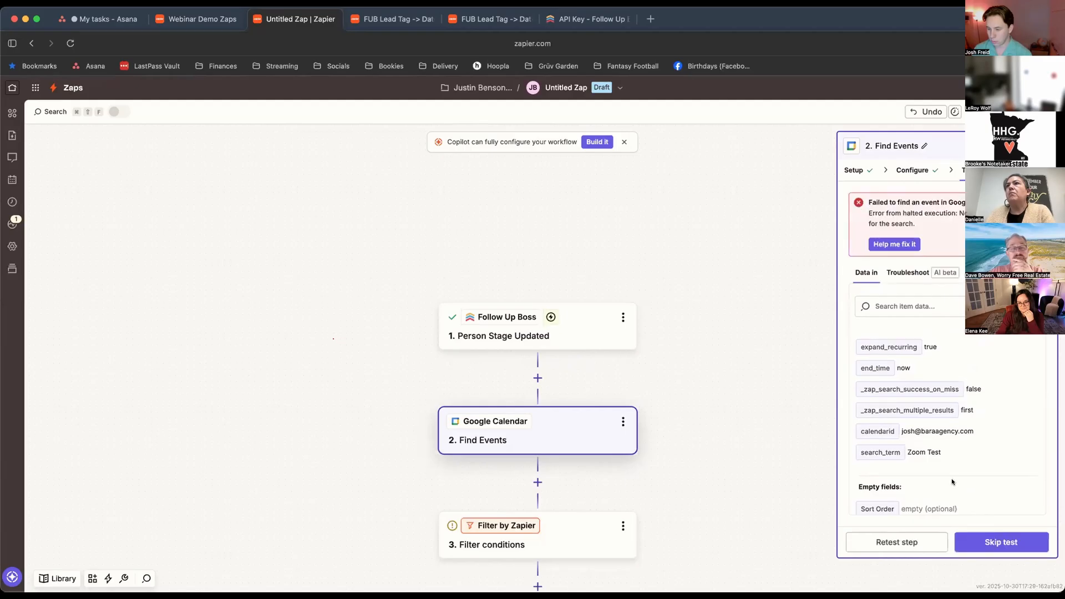
scroll(950, 478, down, 2)
scroll(954, 438, up, 2)
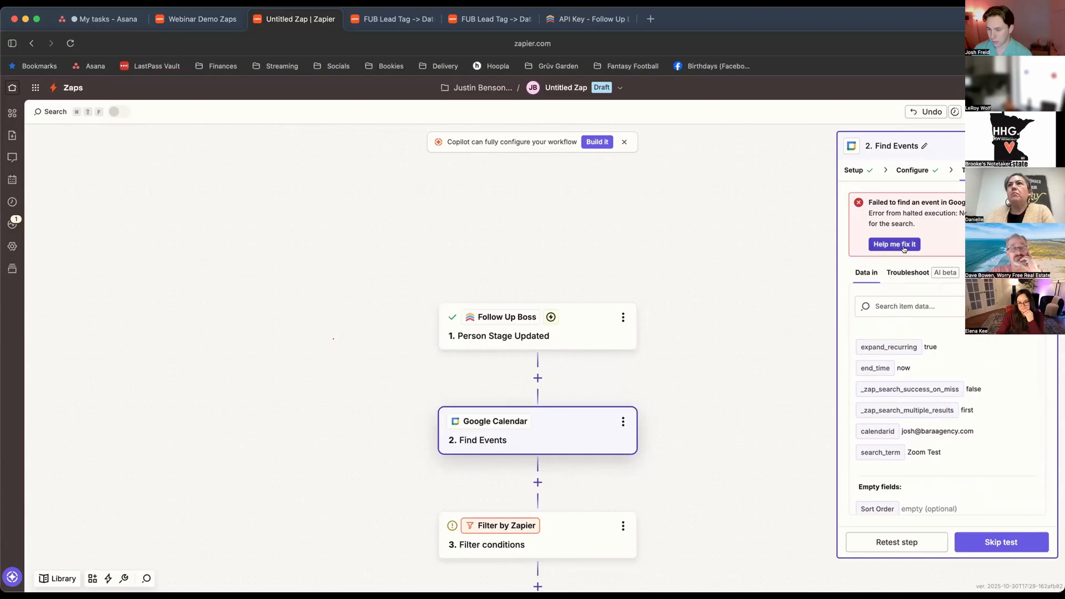
click(907, 274)
click(864, 272)
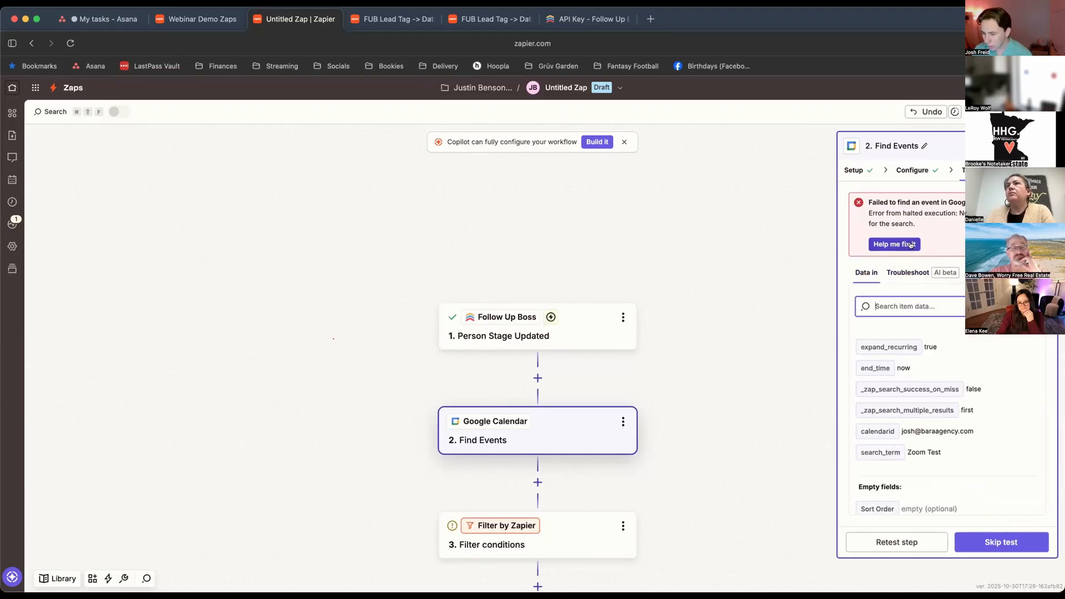
- Set Find Events to count as successful when no search results are found (True: step run status is "success"), and continue to the test
click(912, 172)
scroll(898, 267, down, 3)
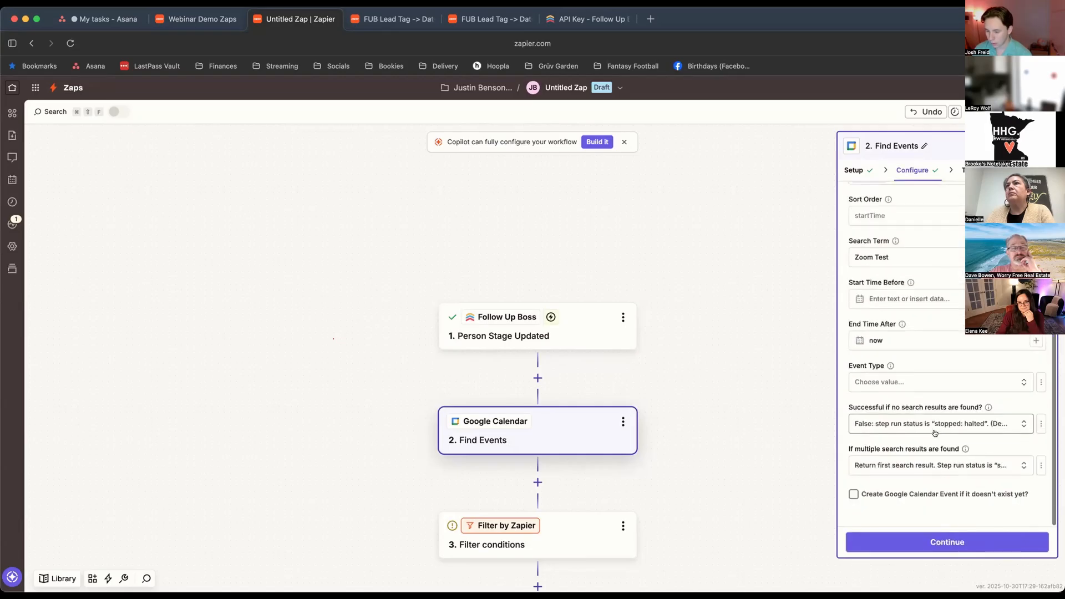
click(938, 424)
click(752, 492)
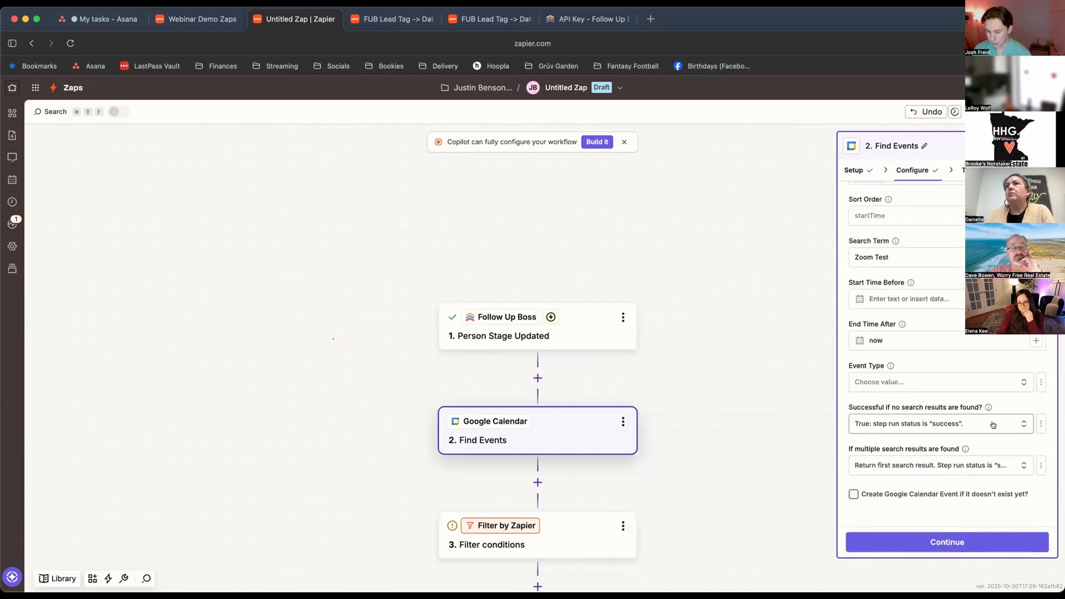
click(972, 538)
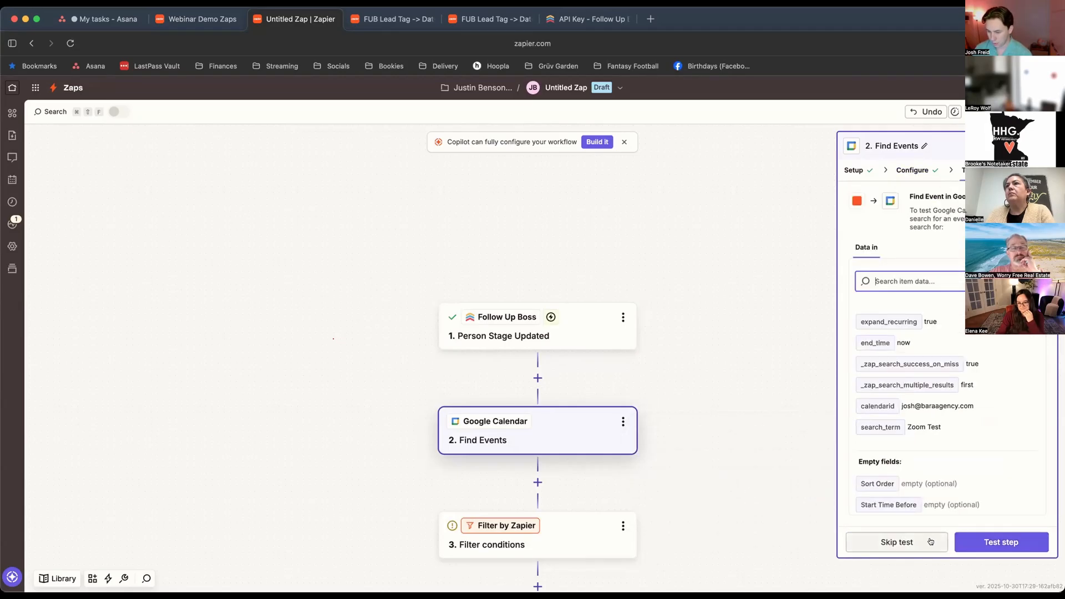
click(910, 542)
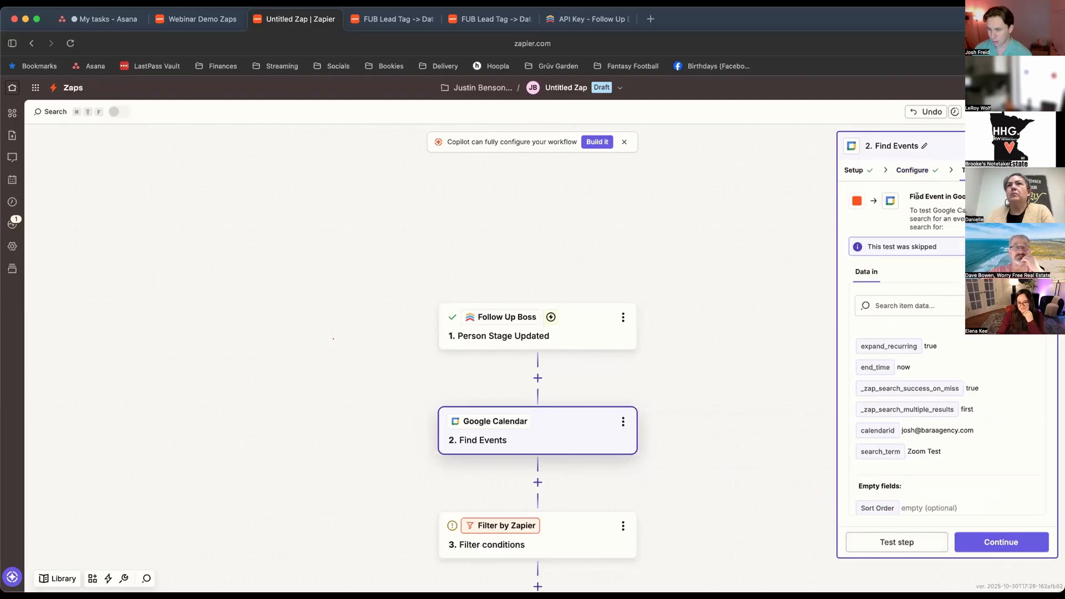
- Confirm the no-results setting, test the Find Events step, and check the Zap Search Was Found Status in its output
click(913, 170)
scroll(912, 307, down, 3)
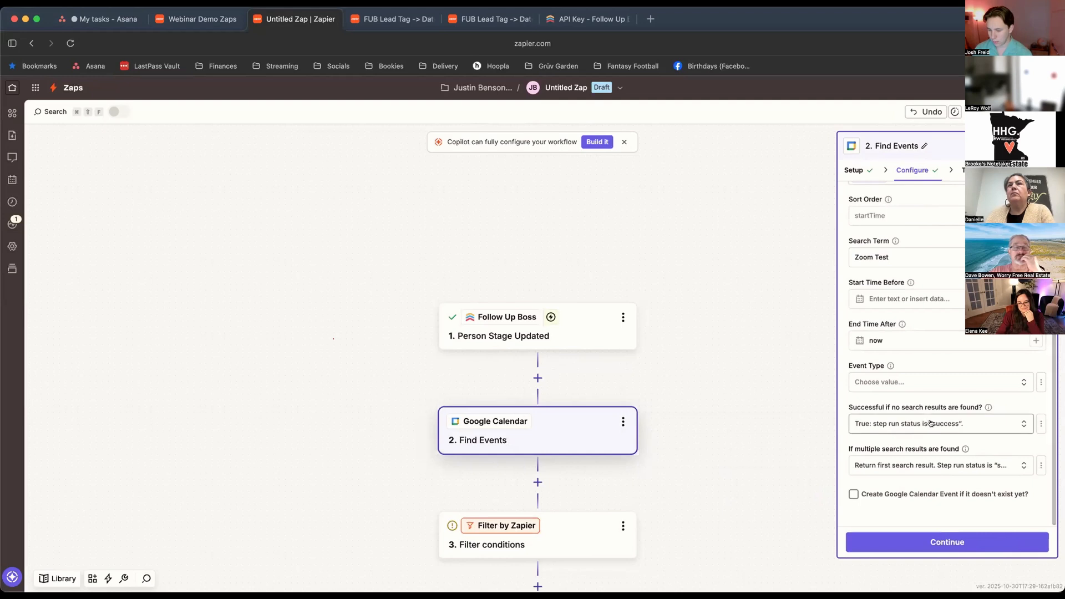
click(937, 542)
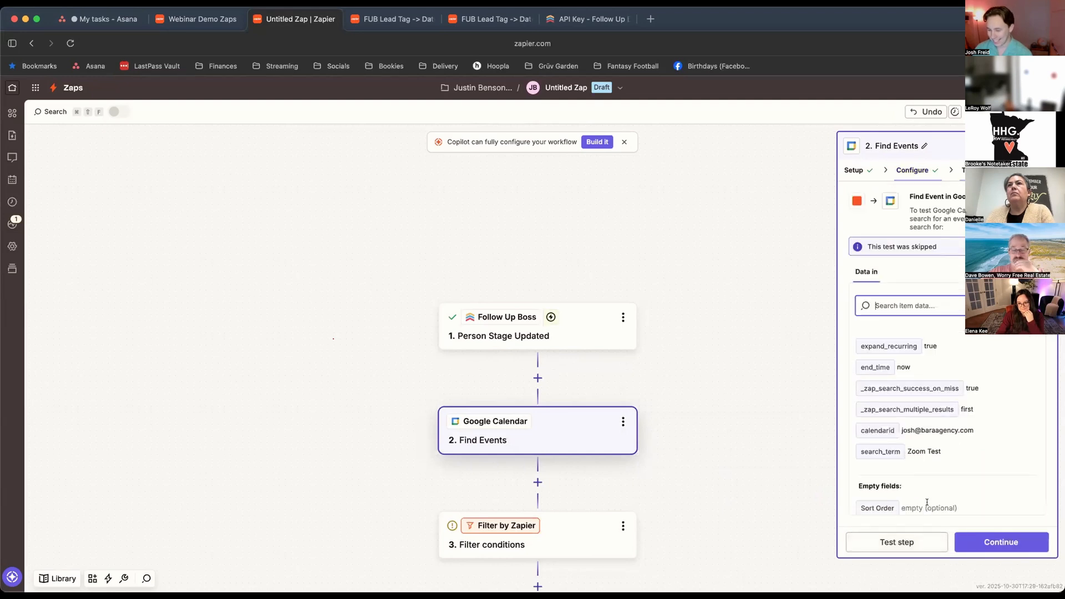
click(913, 542)
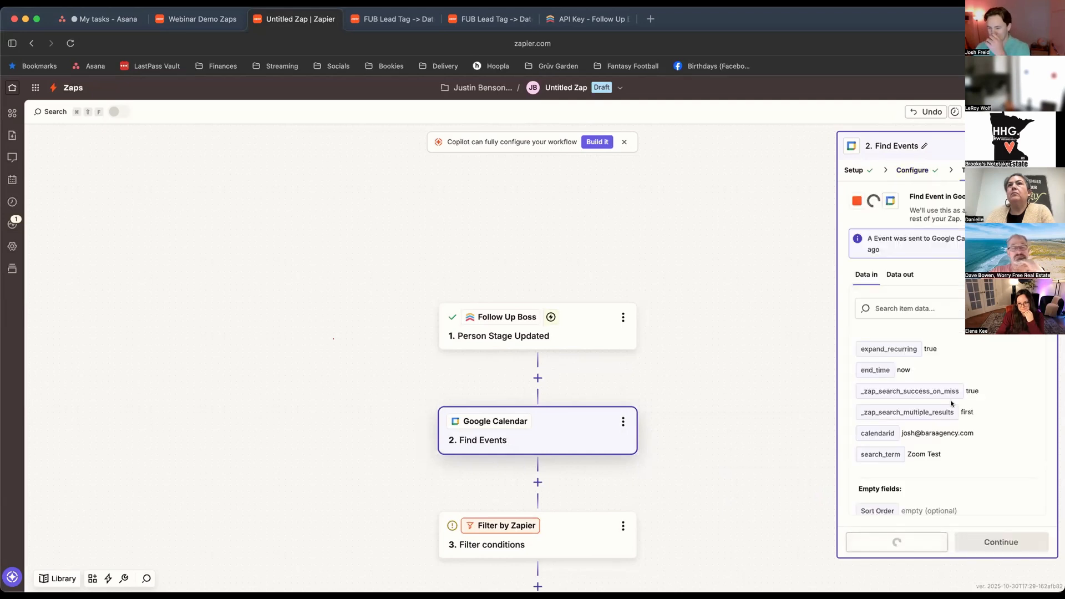
drag(860, 350, 966, 349)
click(997, 350)
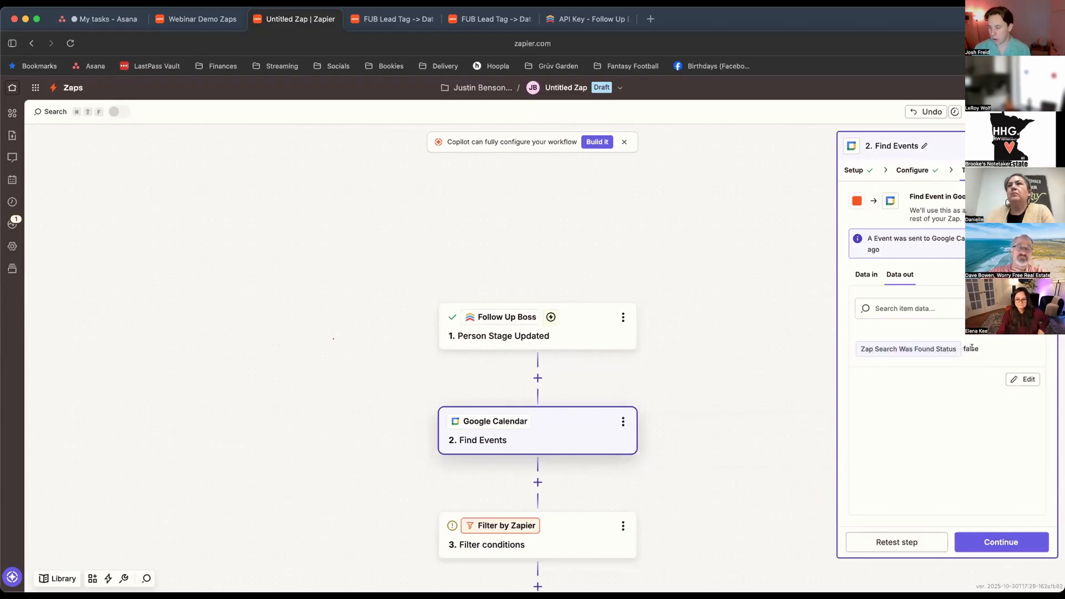
- Choose the Zap Search Was Found Status from the Find Events step as the filter's field to check
scroll(569, 466, down, 1)
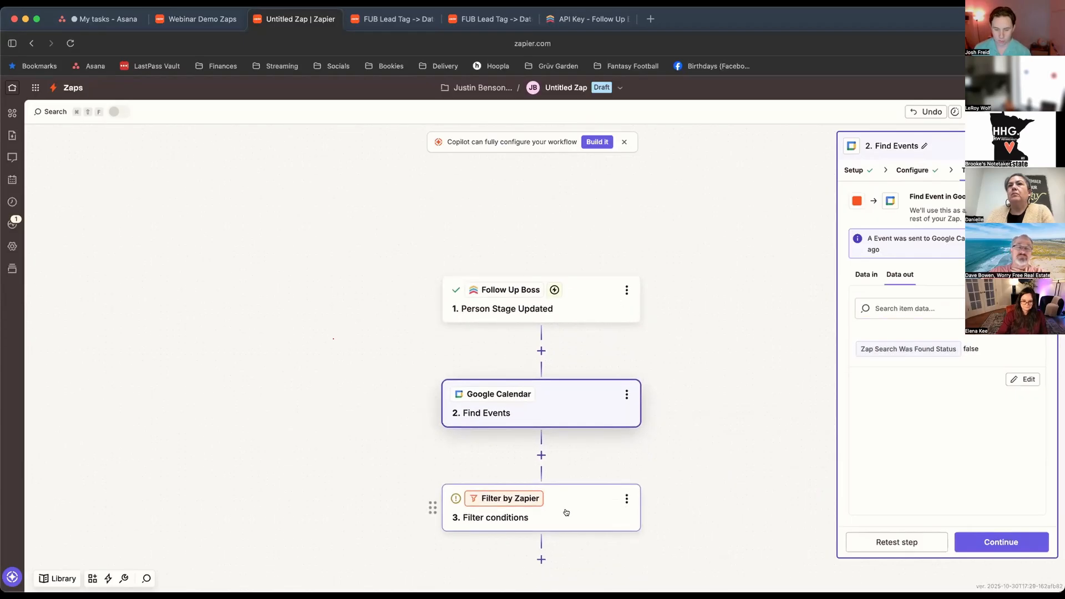
click(567, 512)
click(858, 219)
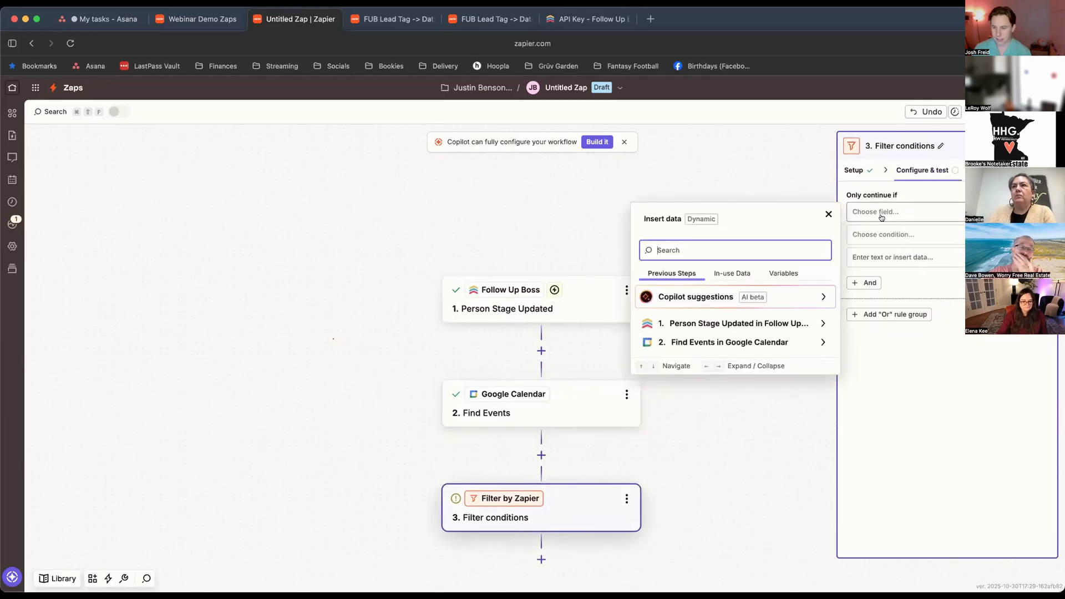
click(726, 343)
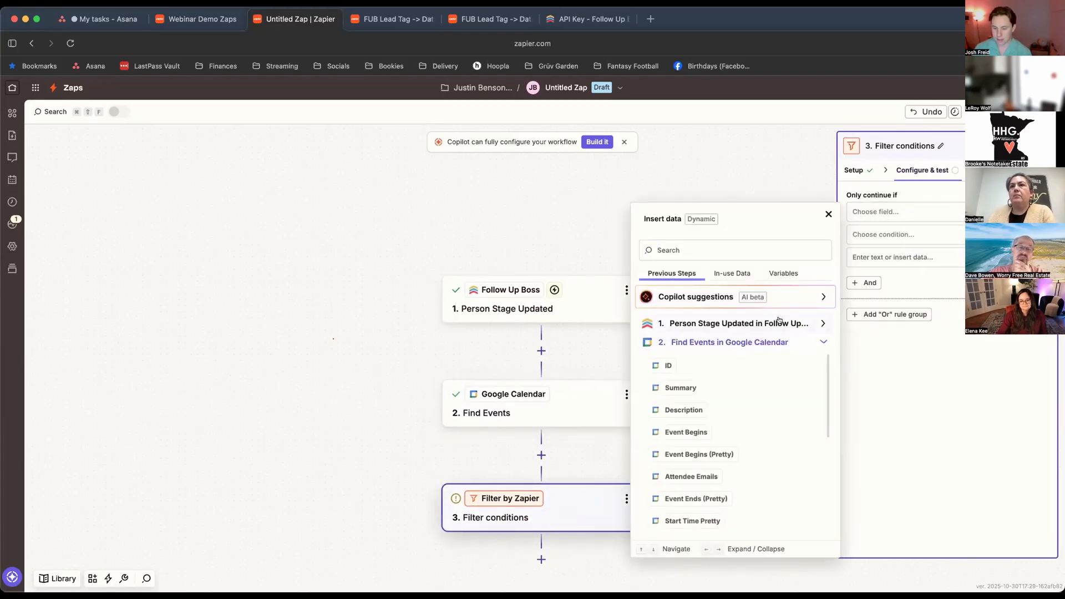
text(searc)
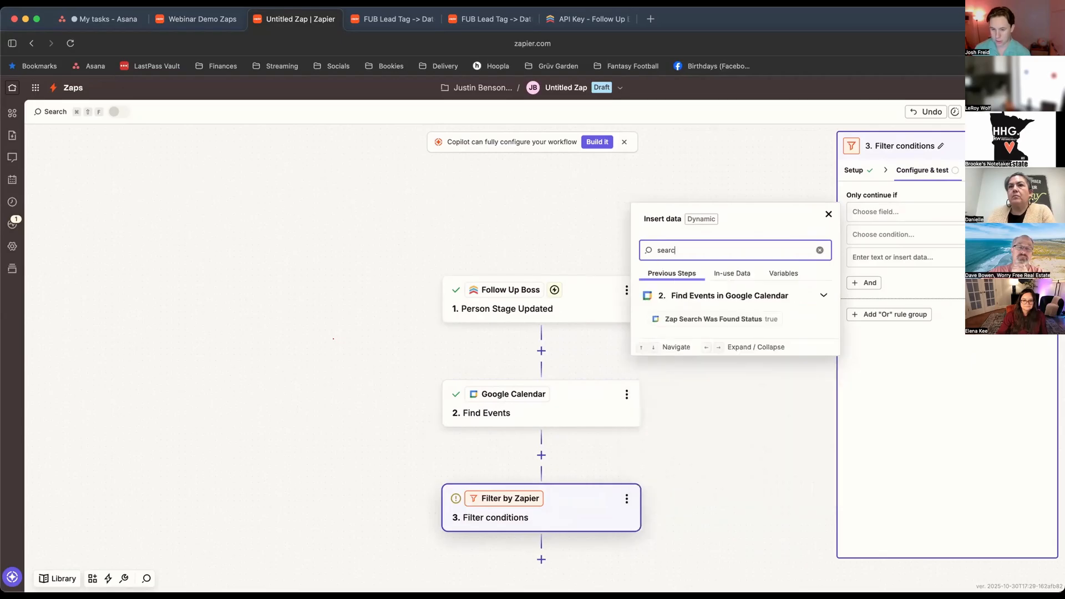
click(717, 319)
- Set the filter rule to continue only when the status (Text) Exactly matches false
click(952, 244)
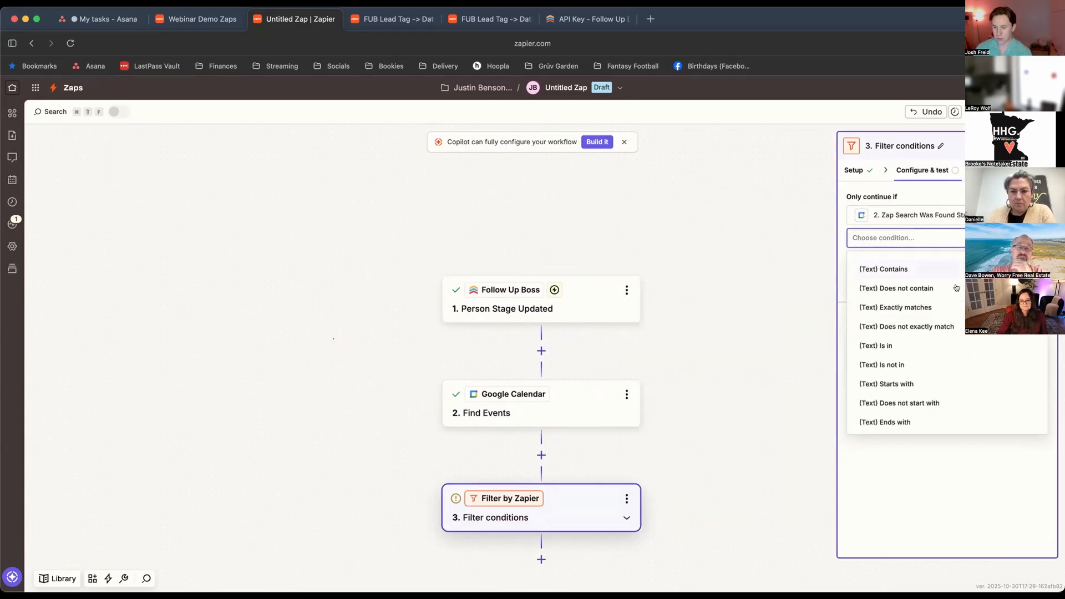
click(956, 306)
text(false)
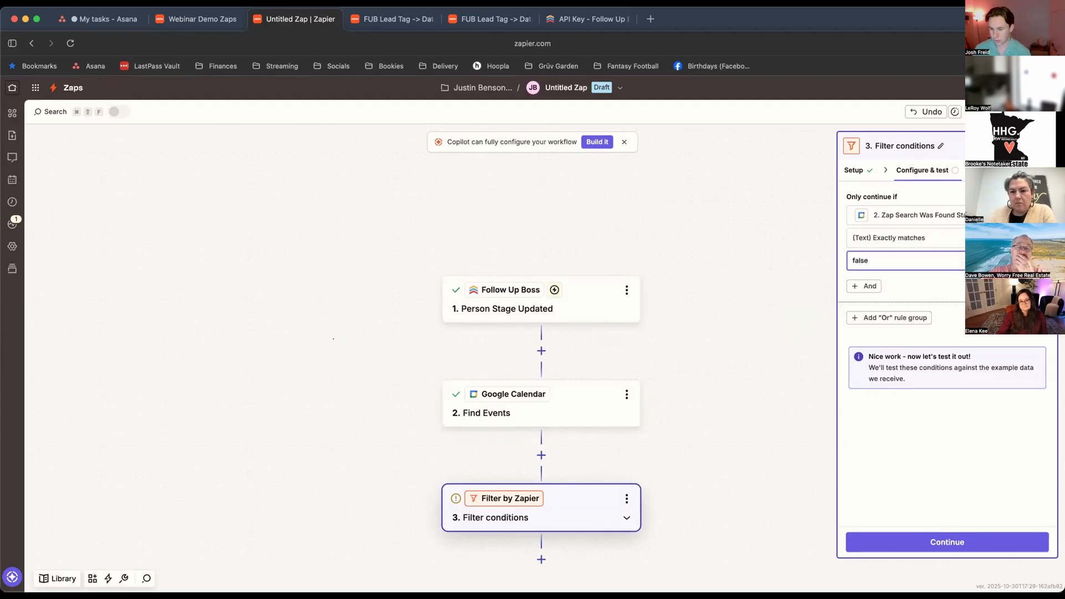
key(Tab)
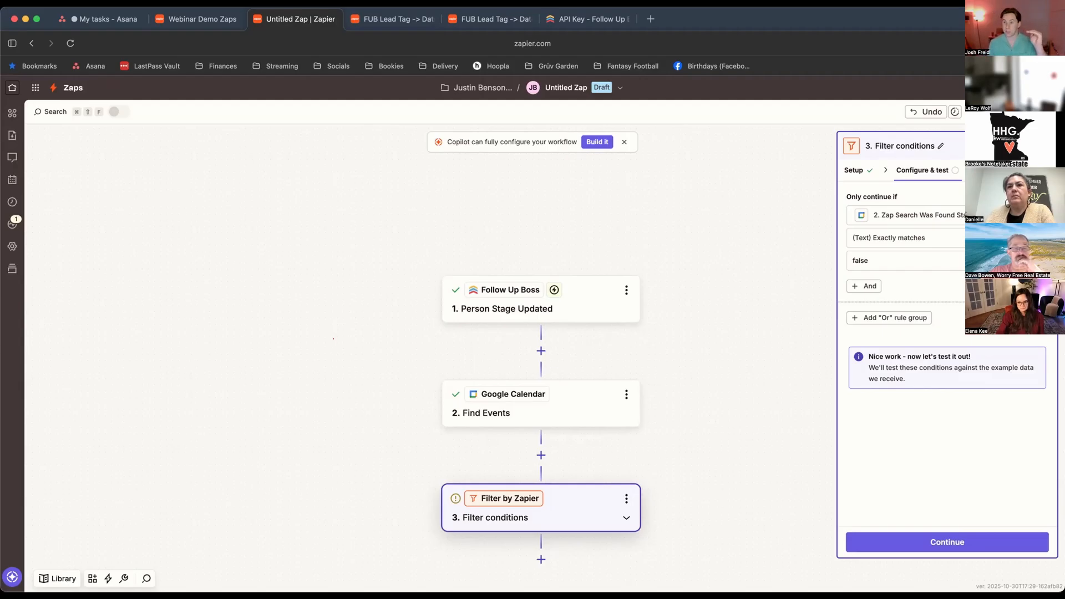
- Glance at the FUB Lead Tag → Dates to Google Calendar Zap, and test the untitled Zap's filter conditions
click(369, 15)
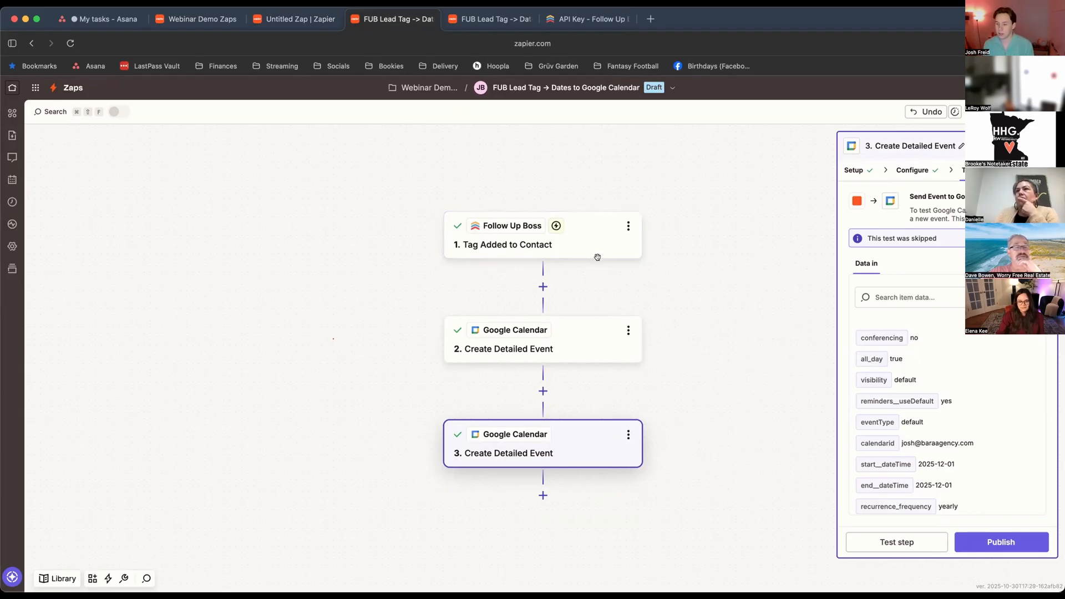
key(ctrl+shift+Tab)
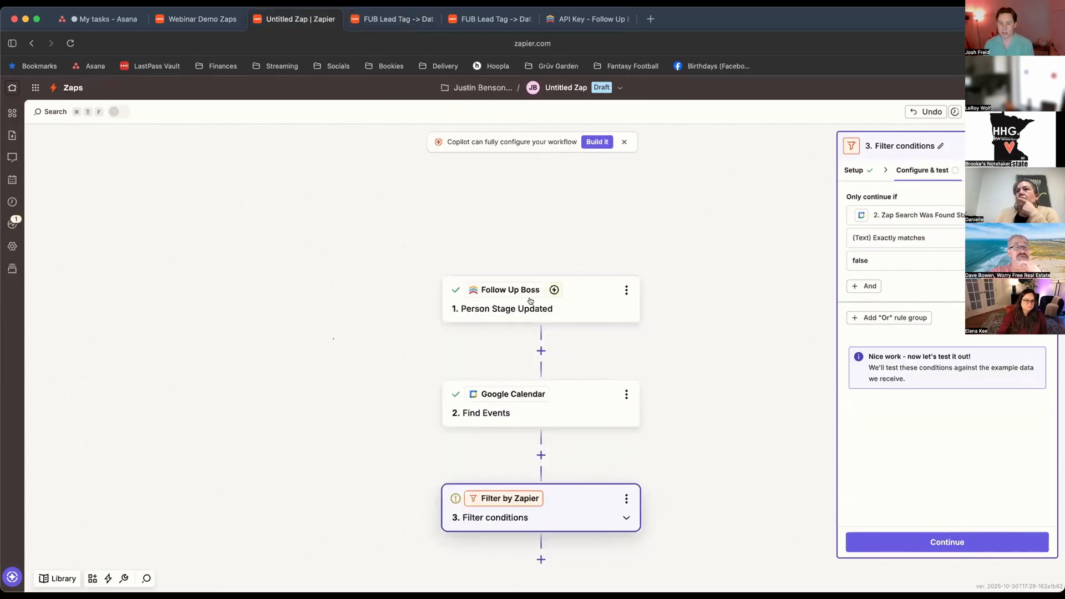
scroll(610, 343, down, 2)
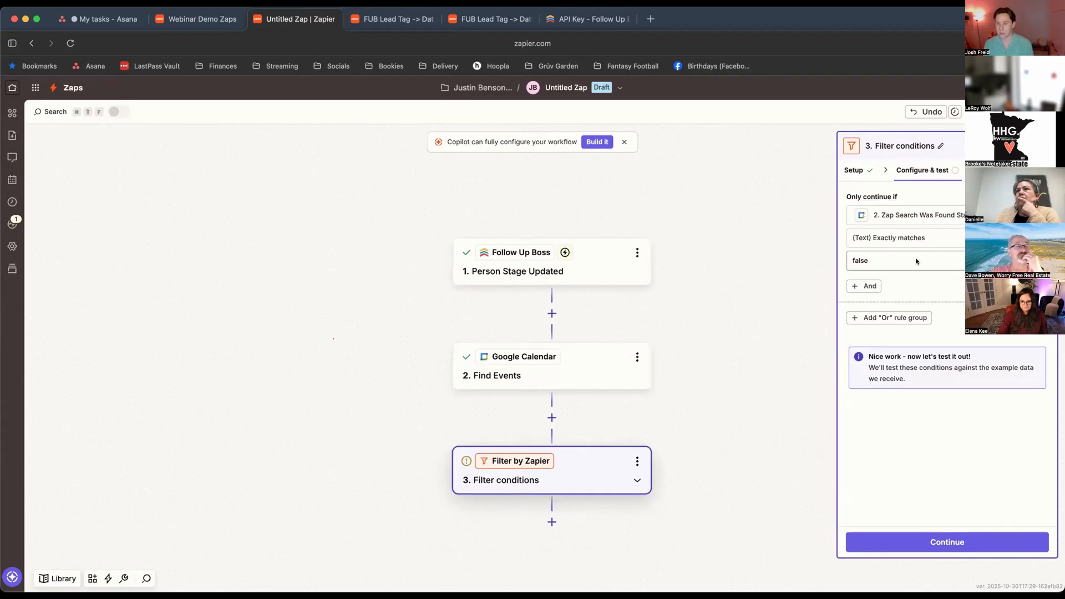
click(869, 547)
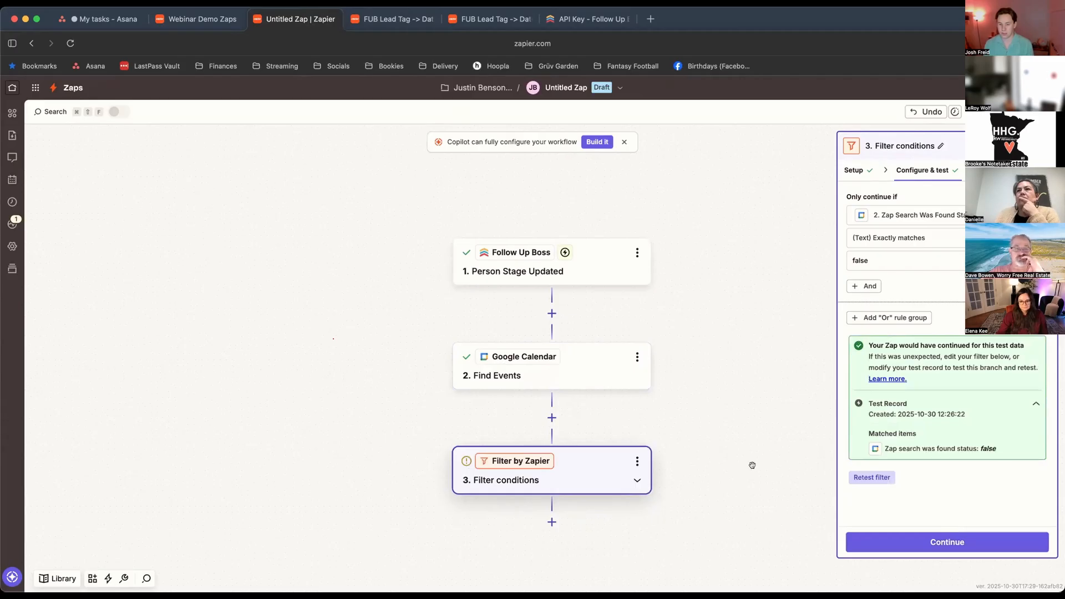
- Review the Find Events configuration, including its no-results setting, and compare it with the filter's rule
scroll(765, 422, down, 2)
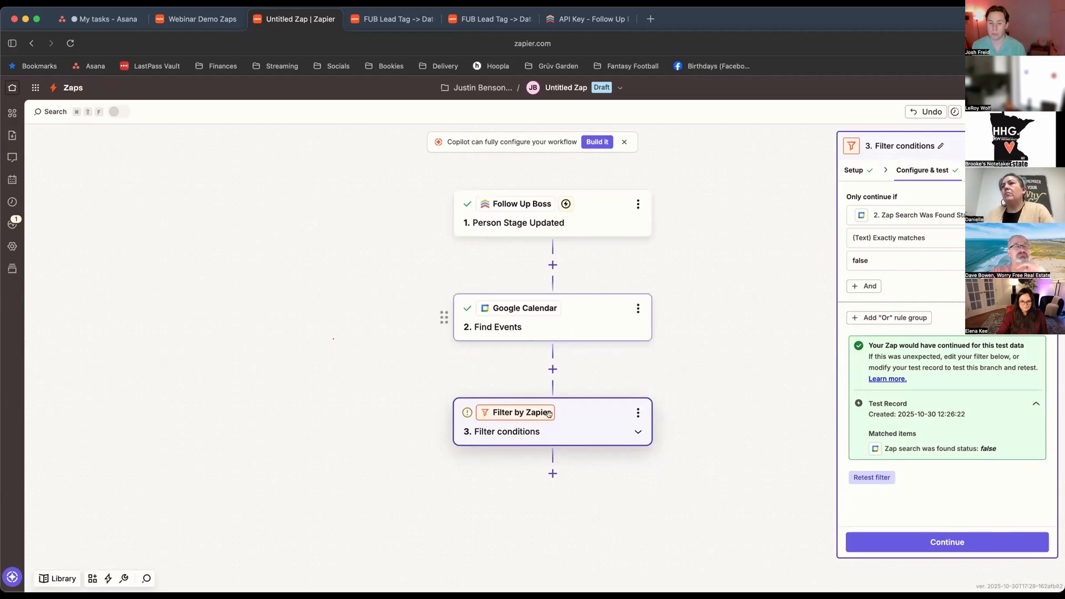
click(549, 319)
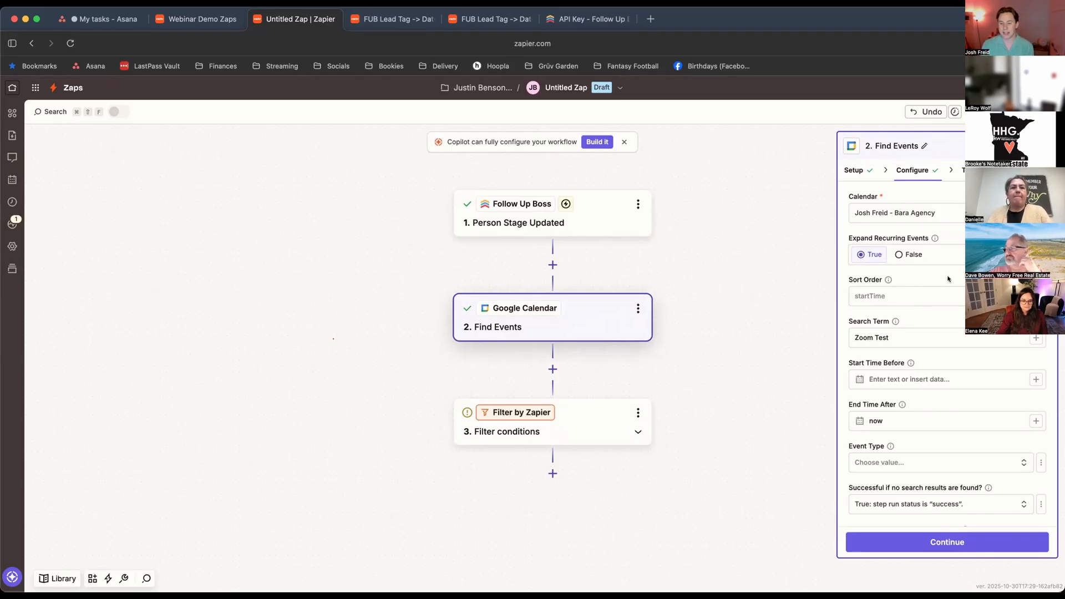
scroll(911, 325, down, 2)
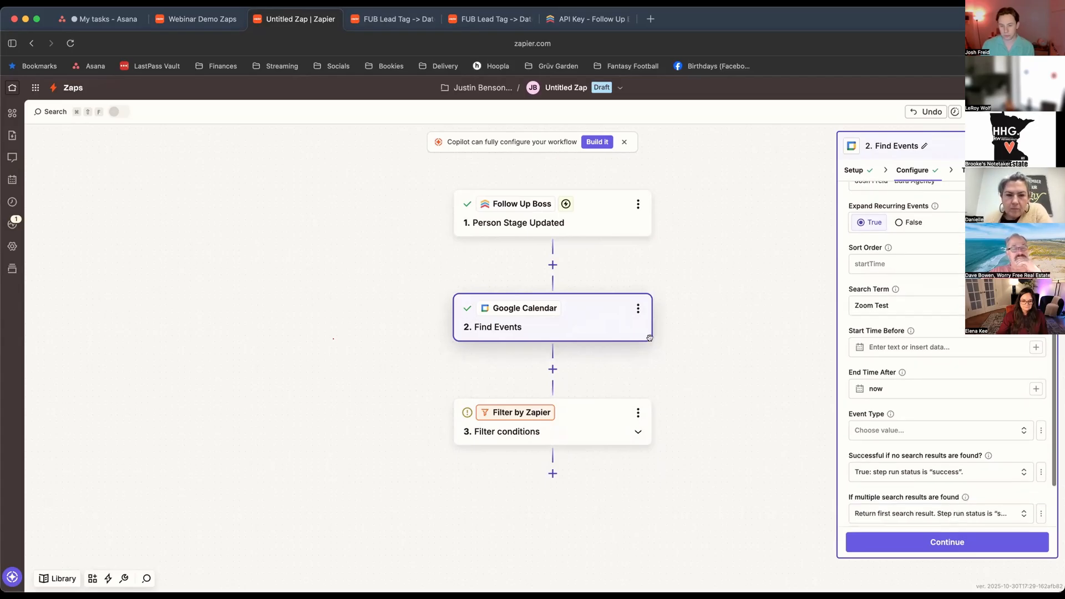
click(592, 425)
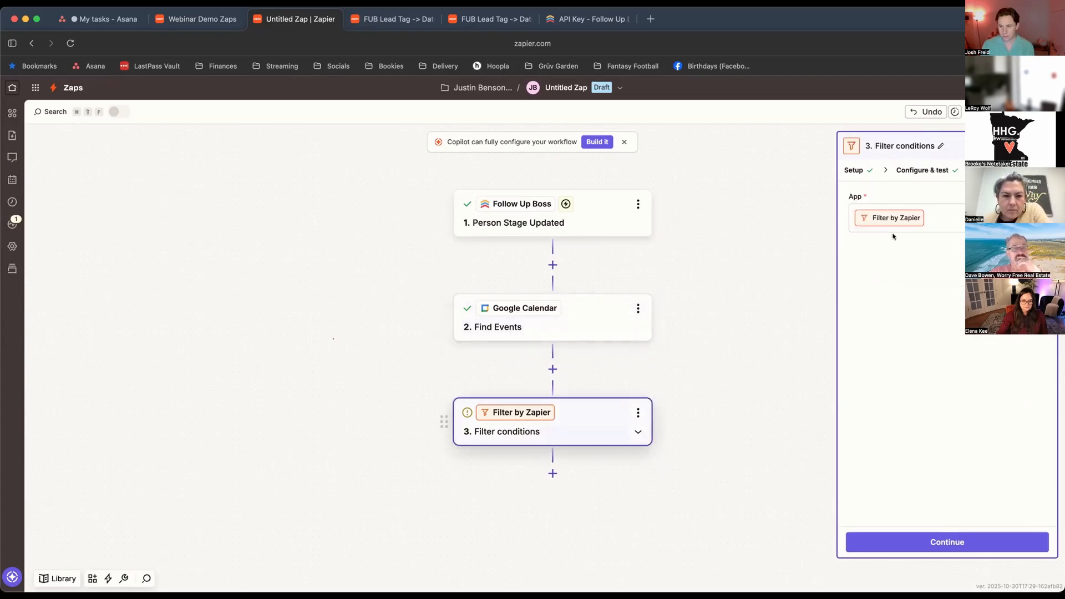
click(916, 174)
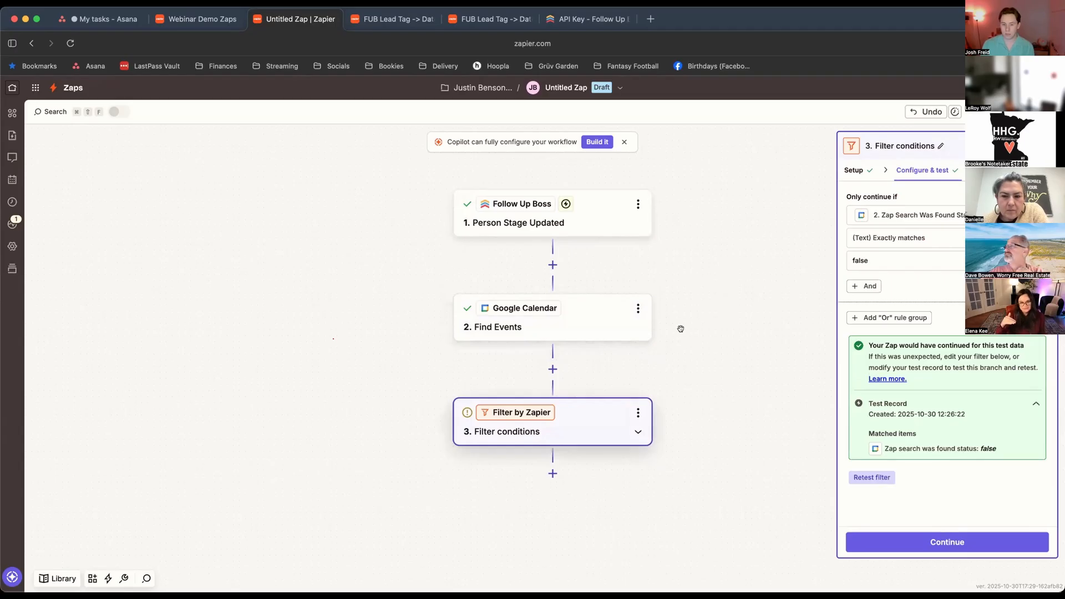
- Insert another Google Calendar step with the Find Events action between the existing Find Events step and the filter
click(551, 369)
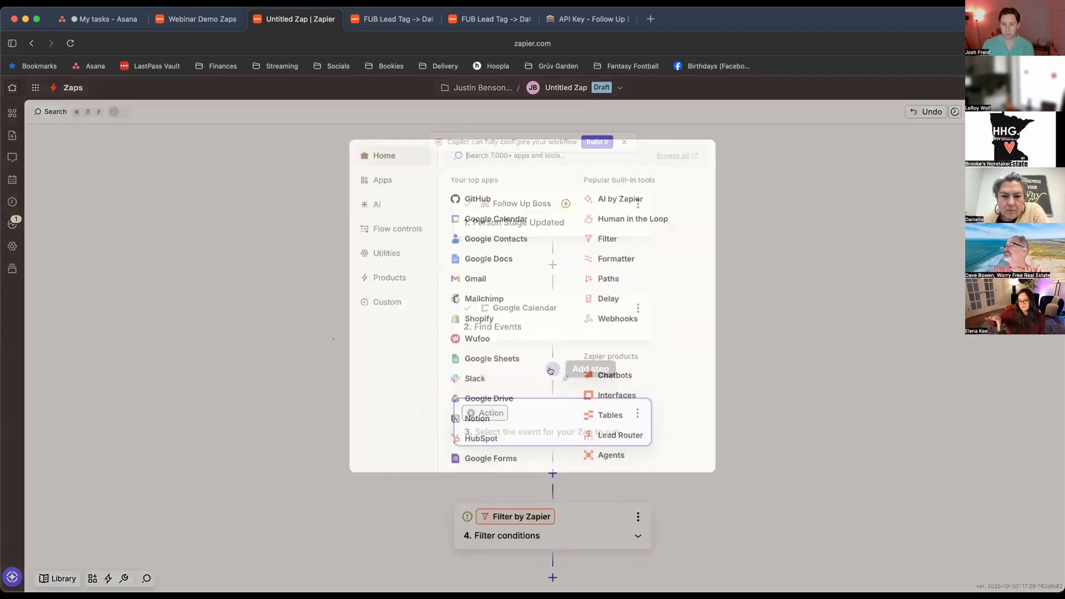
click(516, 218)
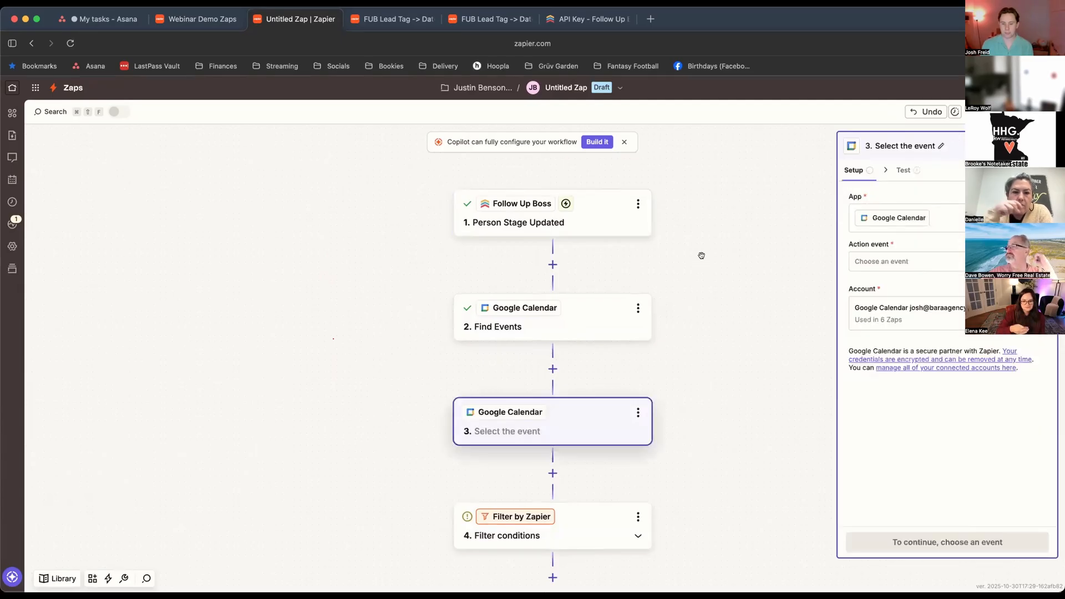
click(910, 261)
scroll(723, 393, down, 8)
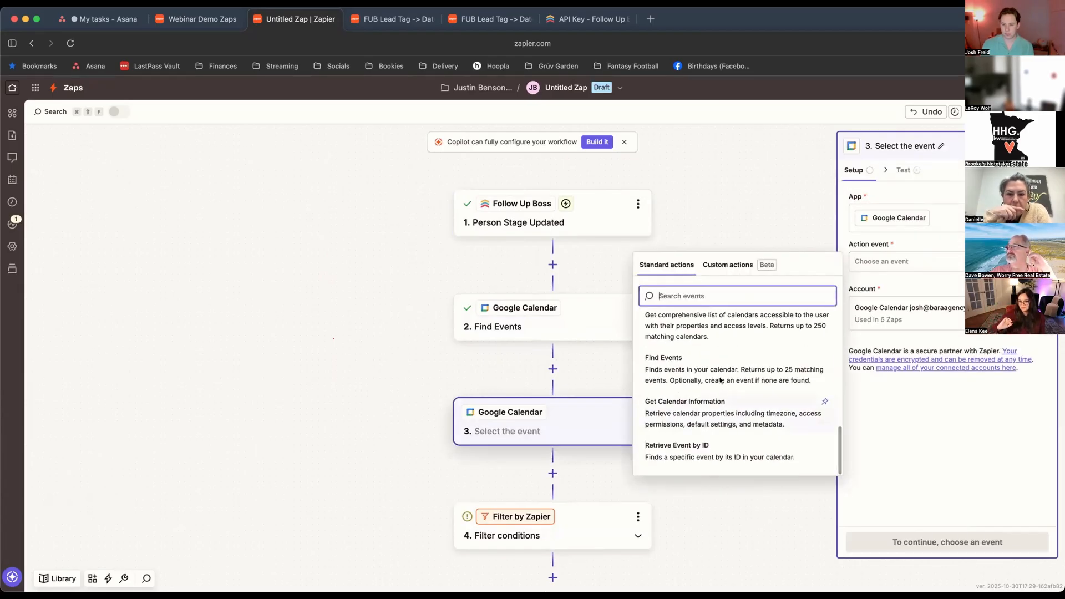
click(719, 368)
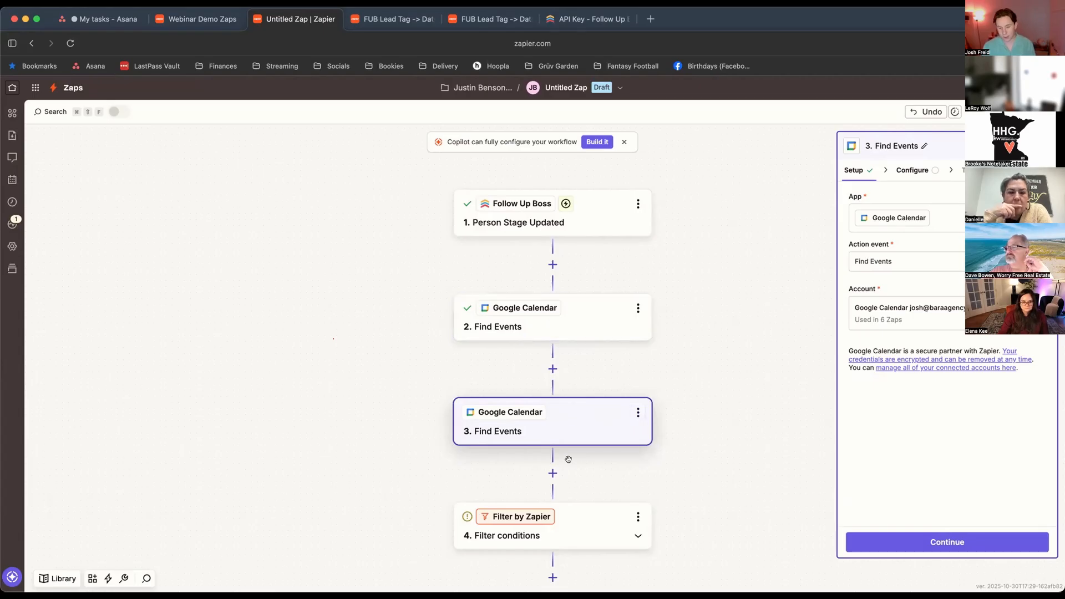
- Delete the unconfigured second Find Events step above the filter
click(637, 413)
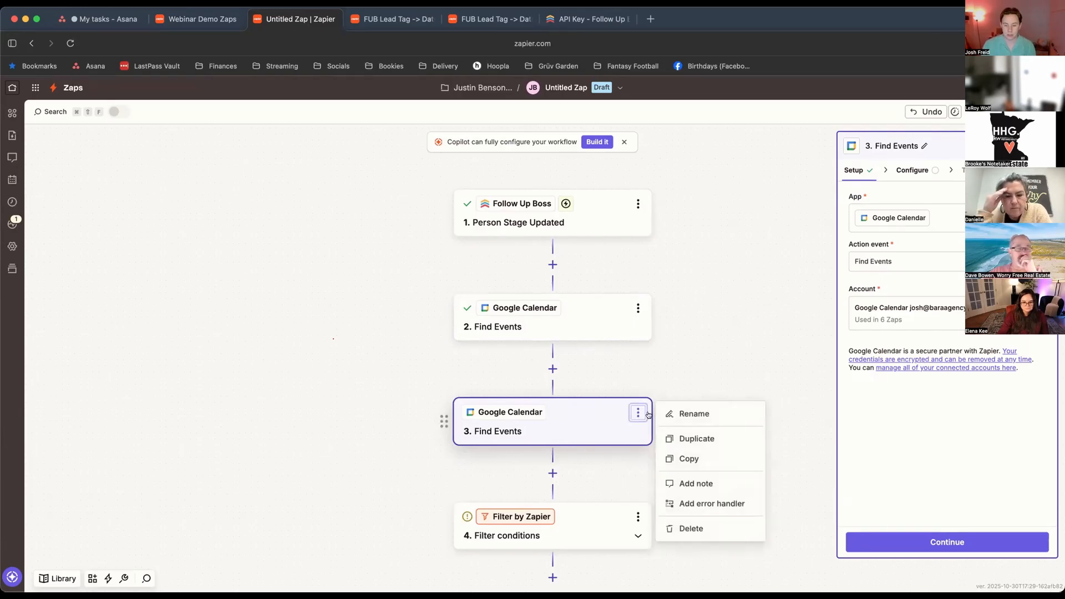
click(702, 524)
click(702, 527)
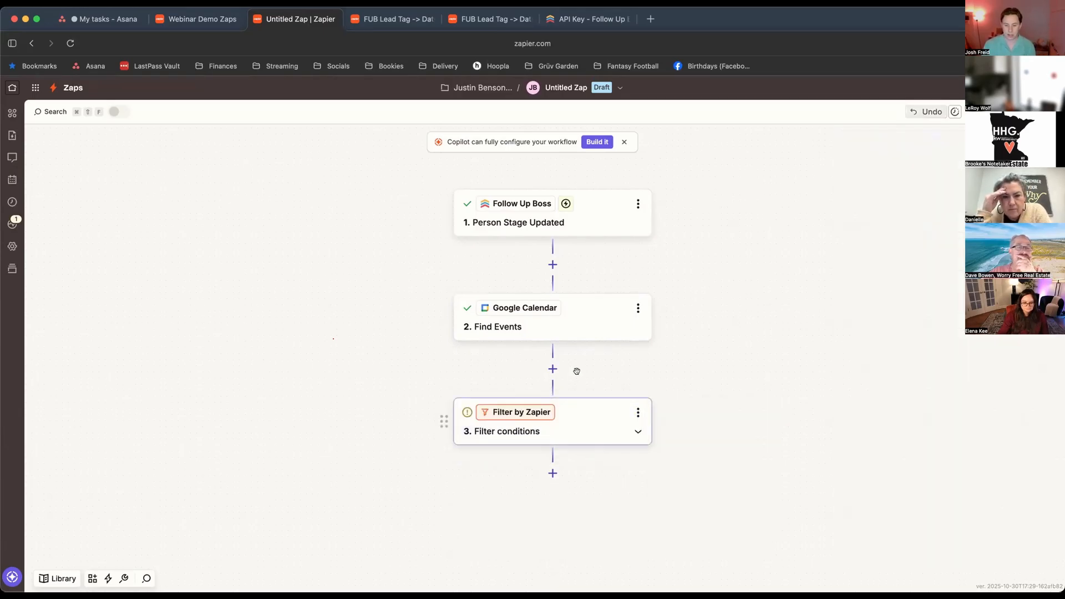
- Reopen the filter's conditions and look at how its field refers to the Find Events search status
click(577, 424)
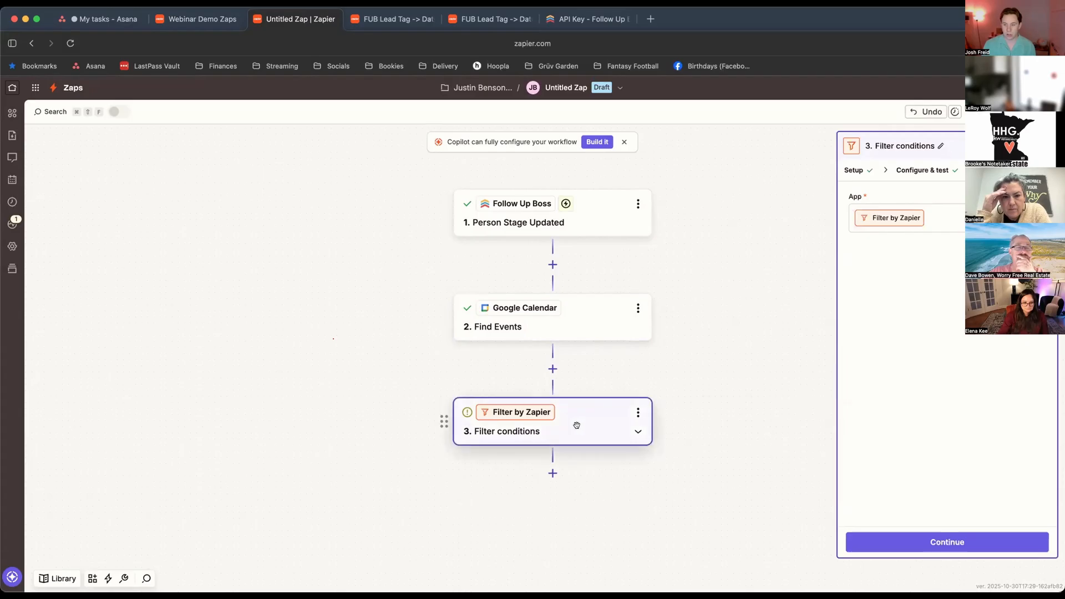
click(932, 170)
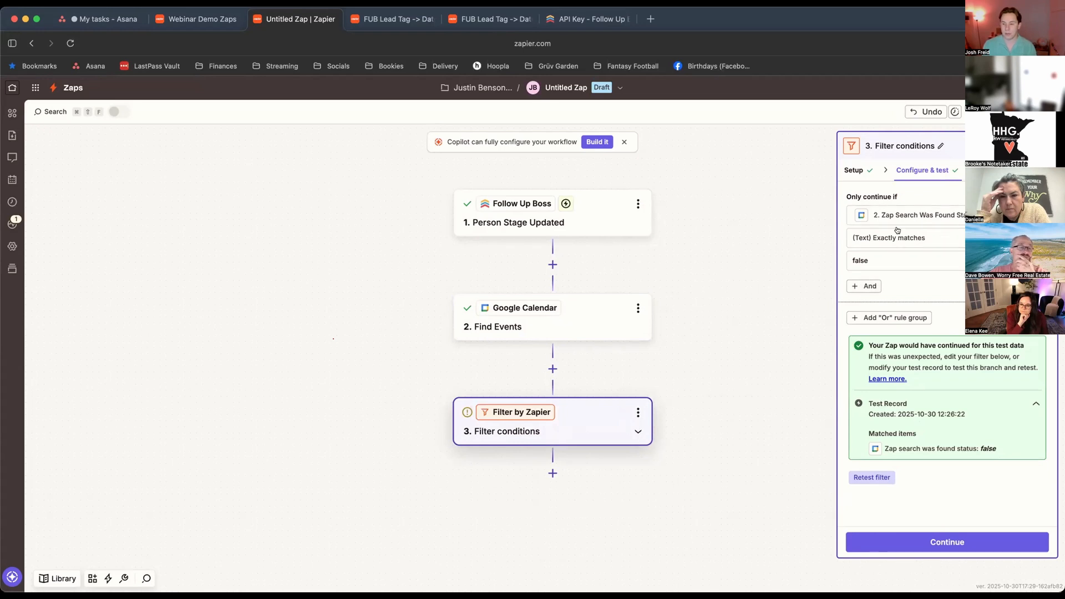
click(864, 215)
click(745, 182)
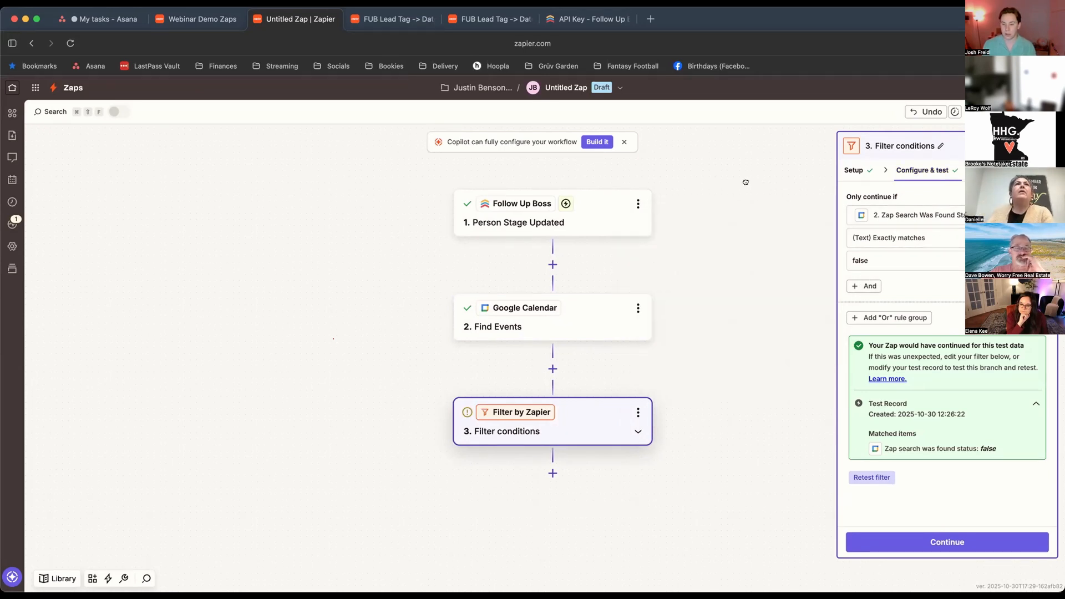
- Insert an empty action step between Find Events and the filter, and open the data choices for the filter's field
click(544, 370)
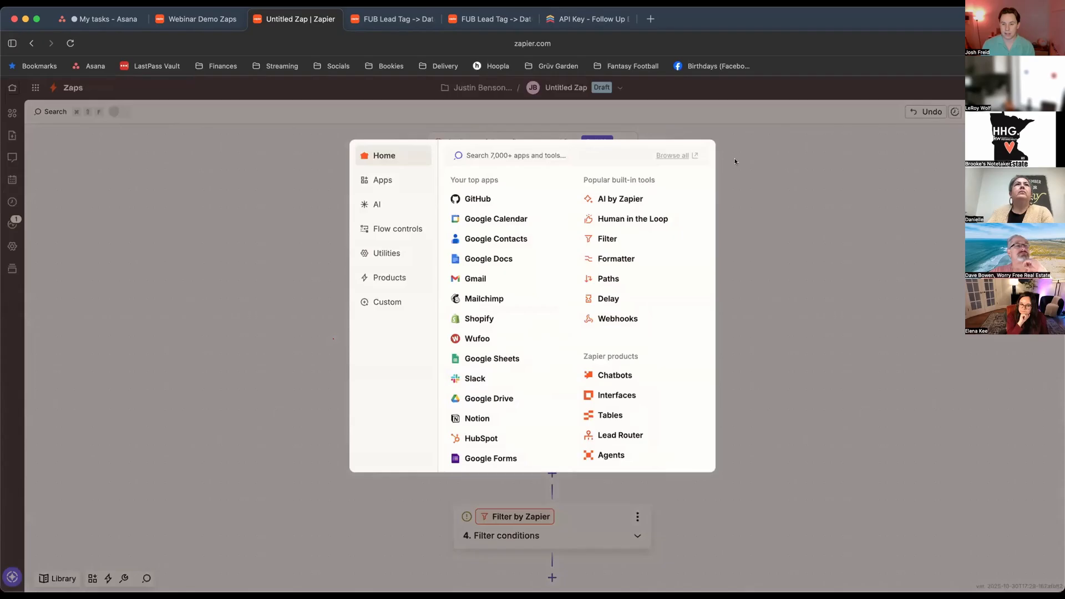
key(Escape)
click(574, 520)
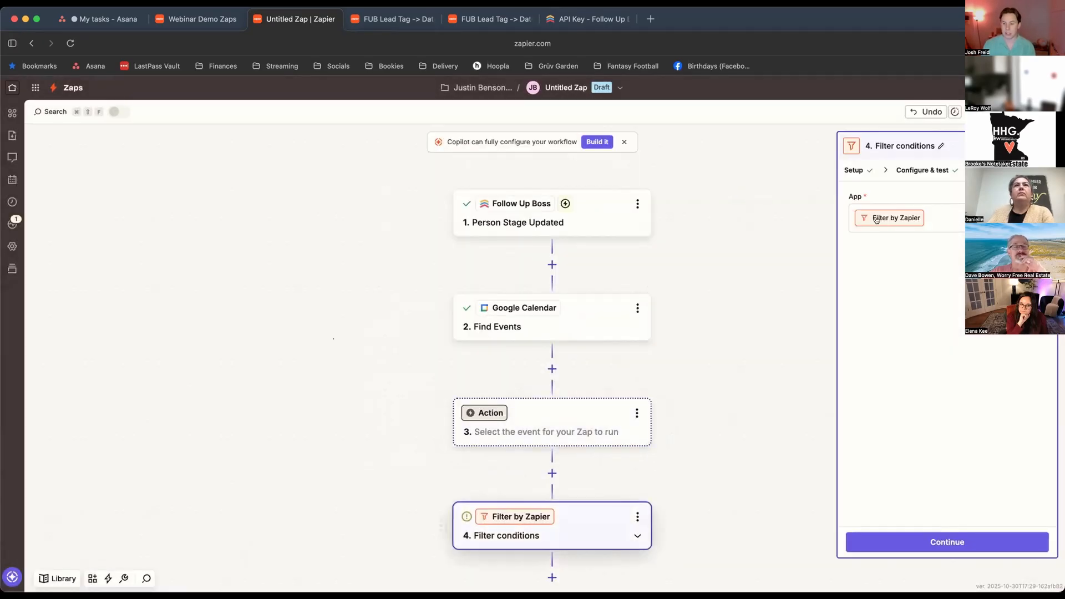
click(909, 173)
click(915, 215)
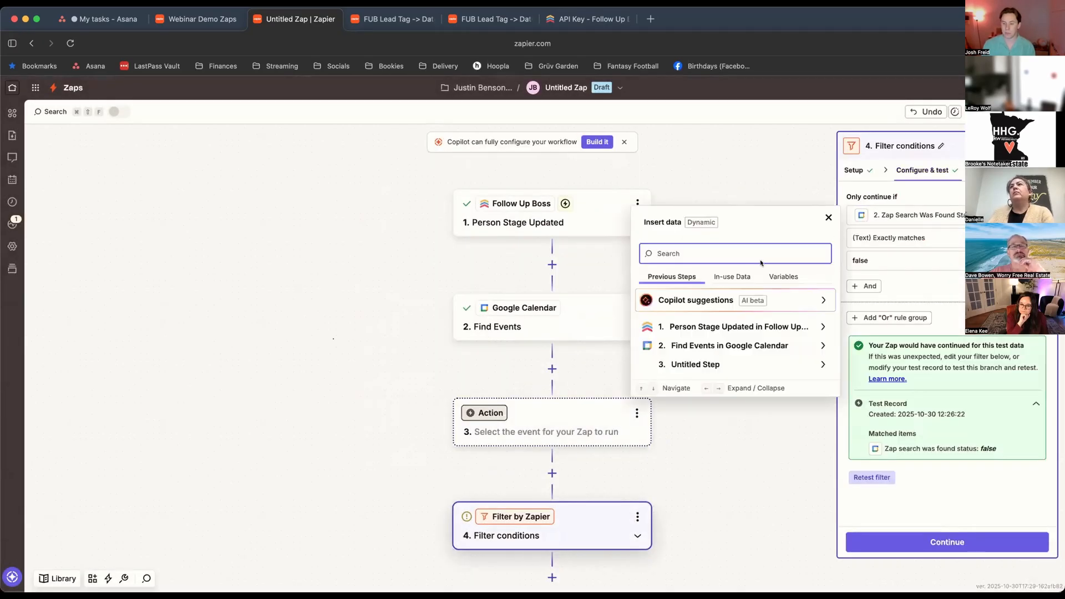
- Examine what data the untitled step and Find Events offer for the filter's field, and close the choices without changing it
click(716, 363)
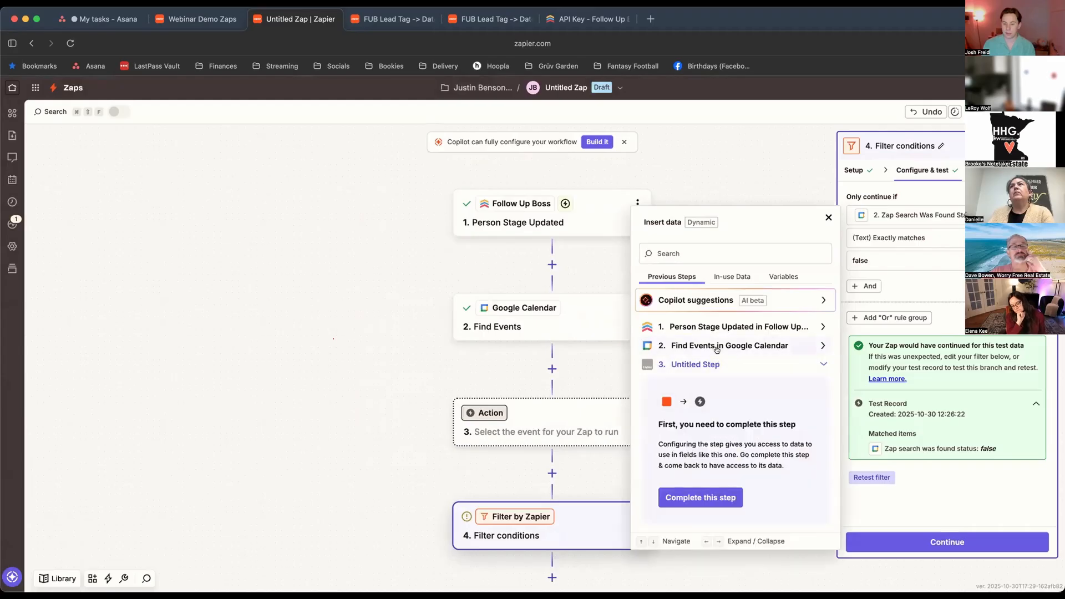
click(714, 347)
click(725, 274)
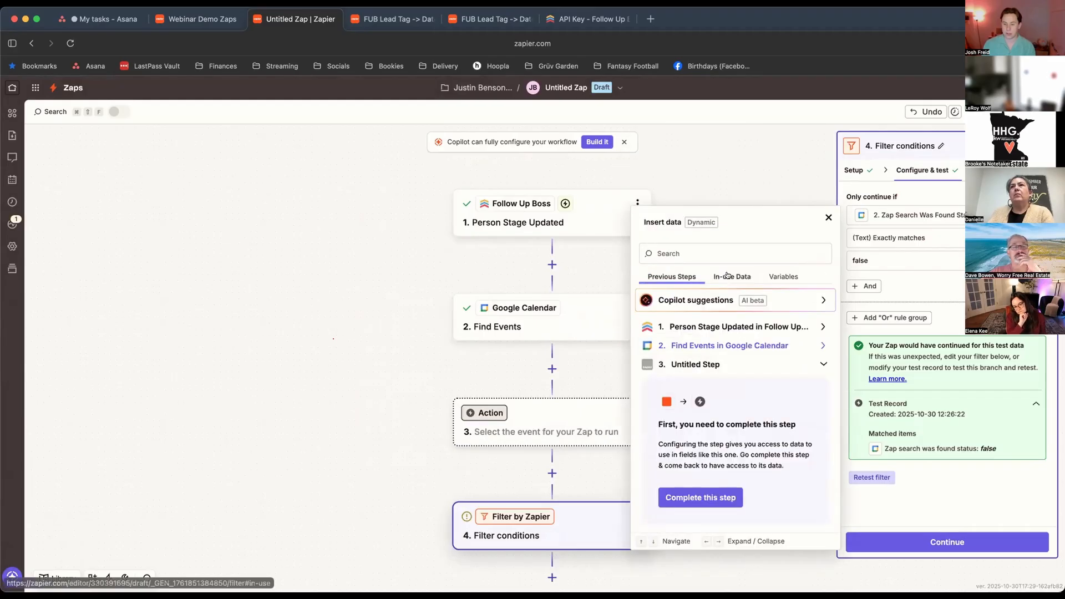
click(737, 364)
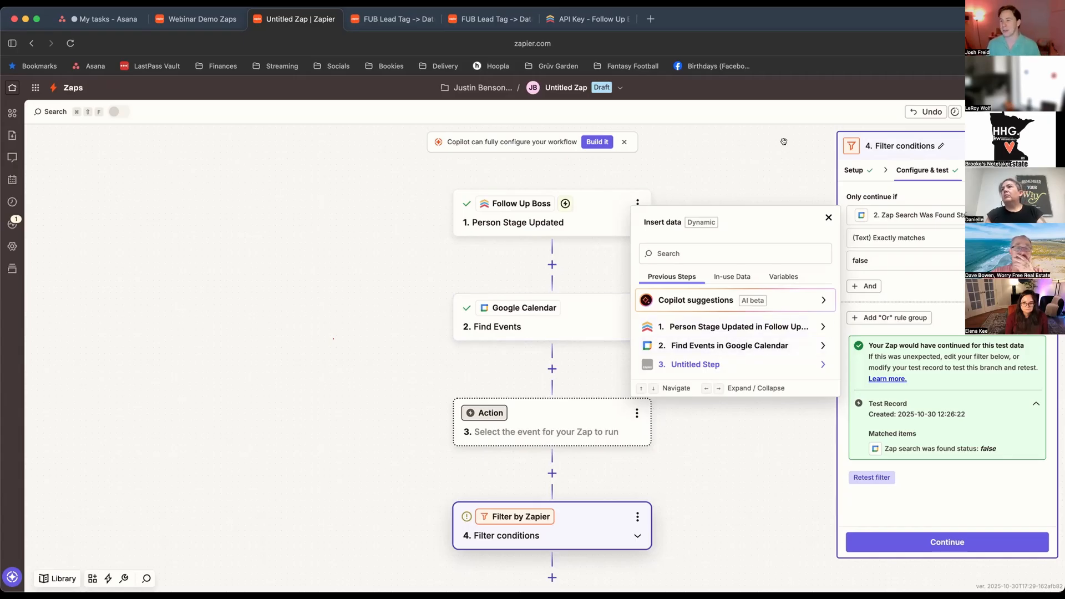
click(709, 511)
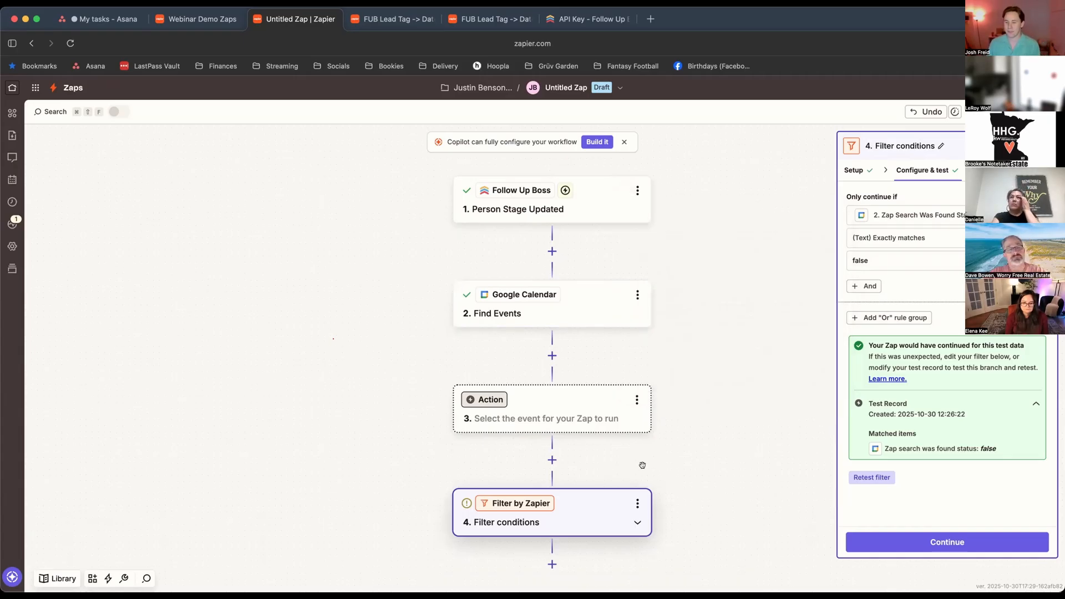
- Continue past the filter conditions and leave the new action step after them without an app
click(947, 542)
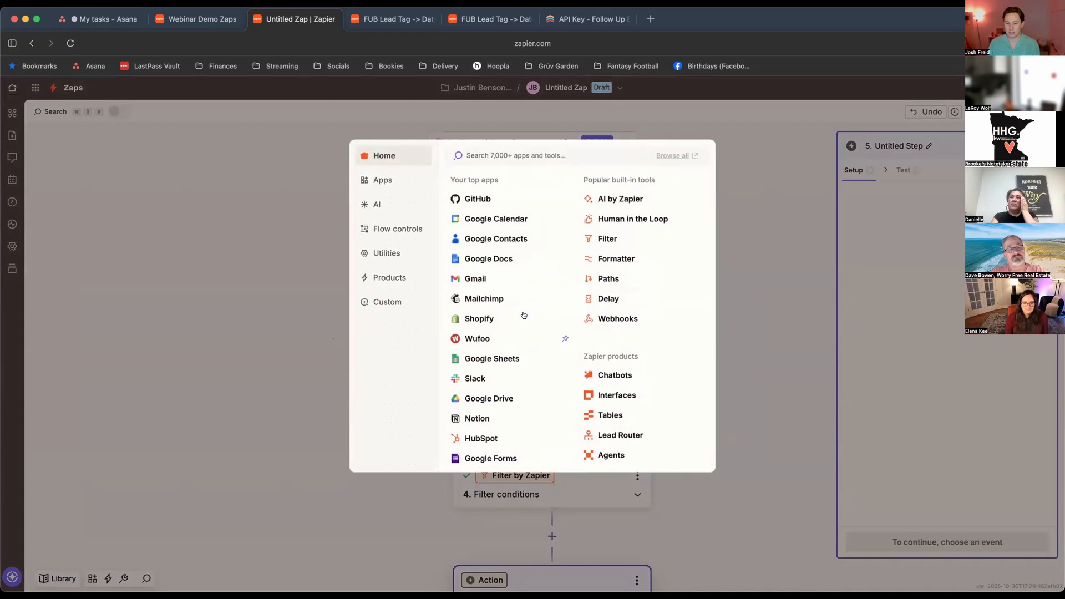
click(784, 226)
- Delete the empty action step between Find Events and the filter conditions
scroll(754, 230, down, 3)
scroll(656, 346, up, 3)
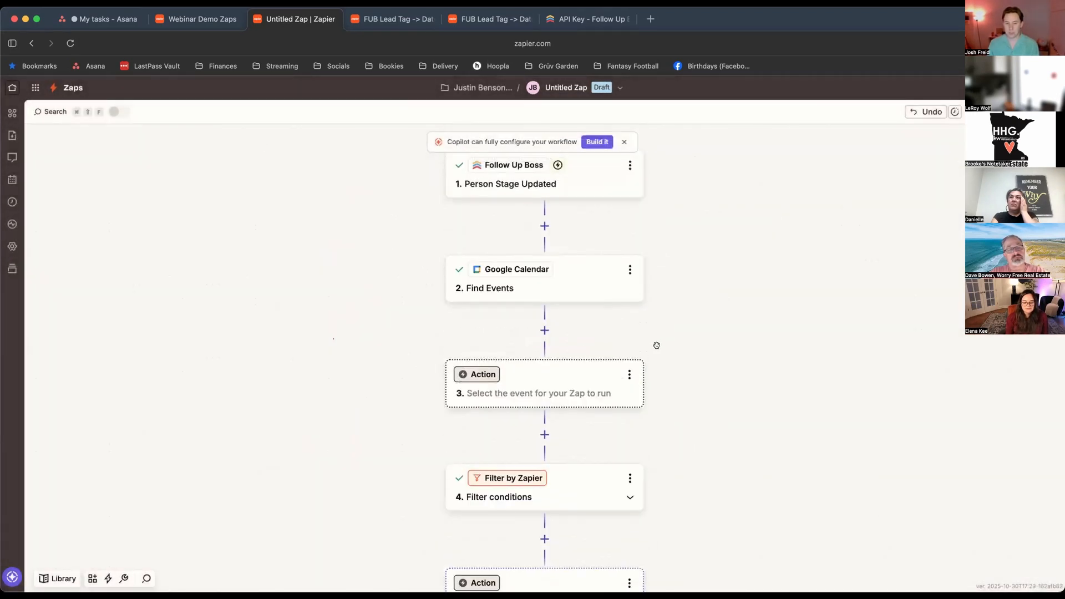
click(629, 400)
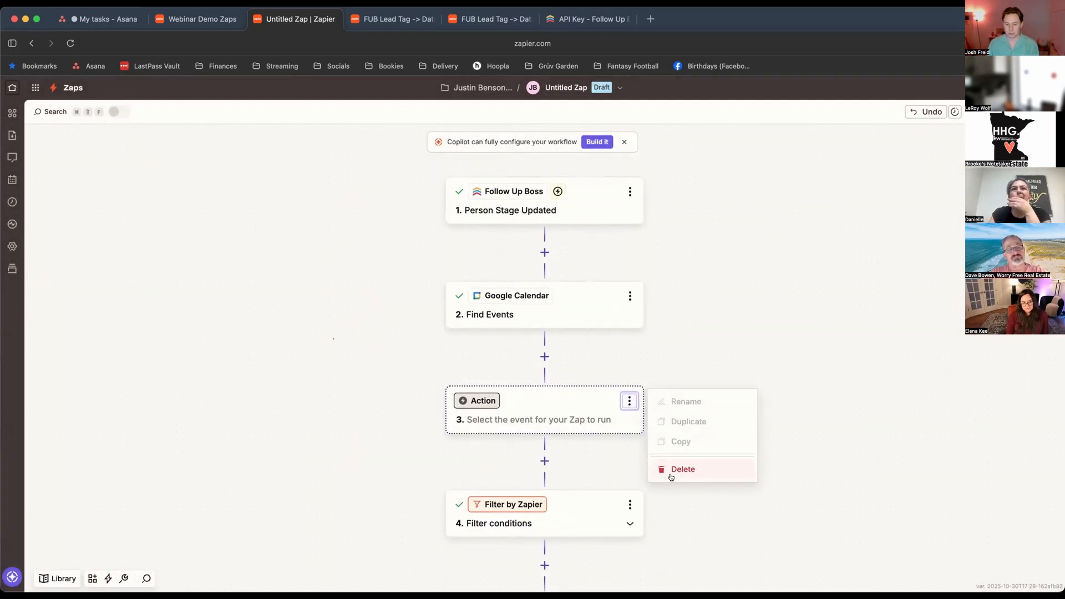
click(671, 471)
click(675, 474)
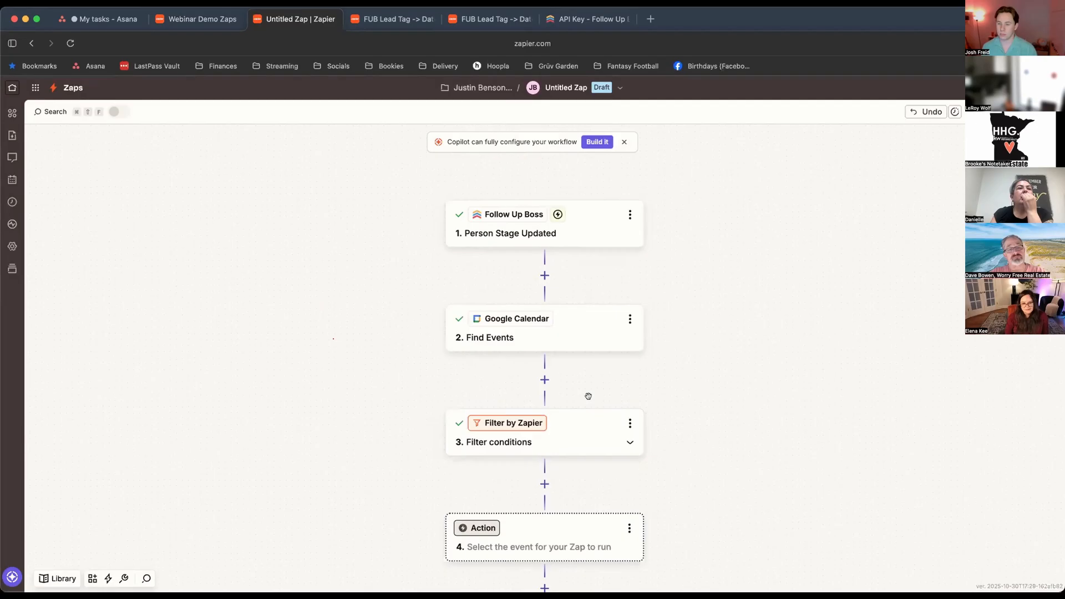
- Open the Person Stage Updated trigger's setup and review the available Follow Up Boss trigger events, keeping the current selection
click(595, 233)
click(853, 170)
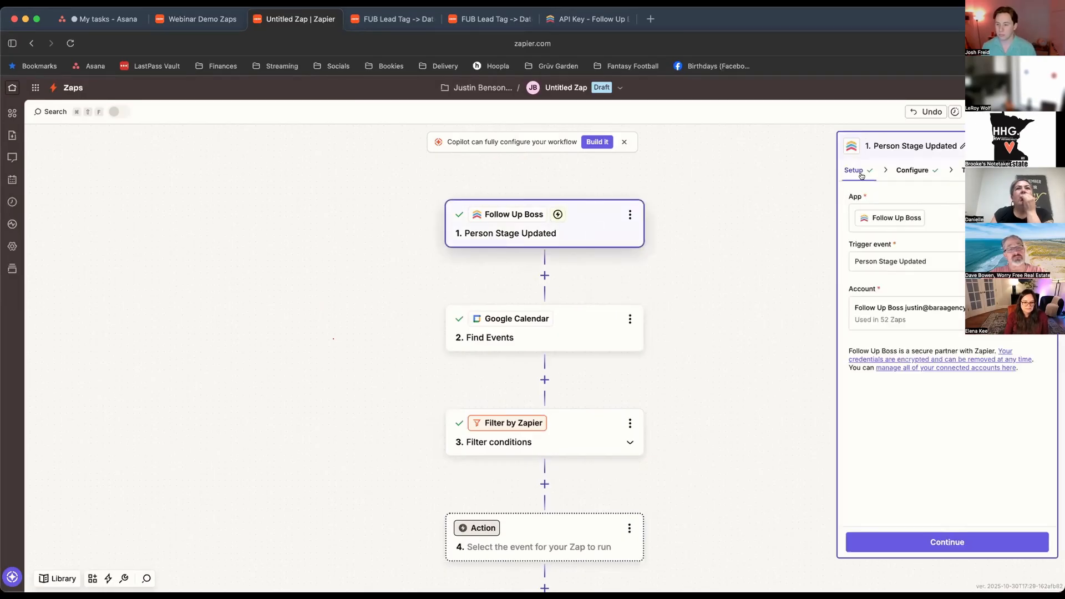
click(936, 262)
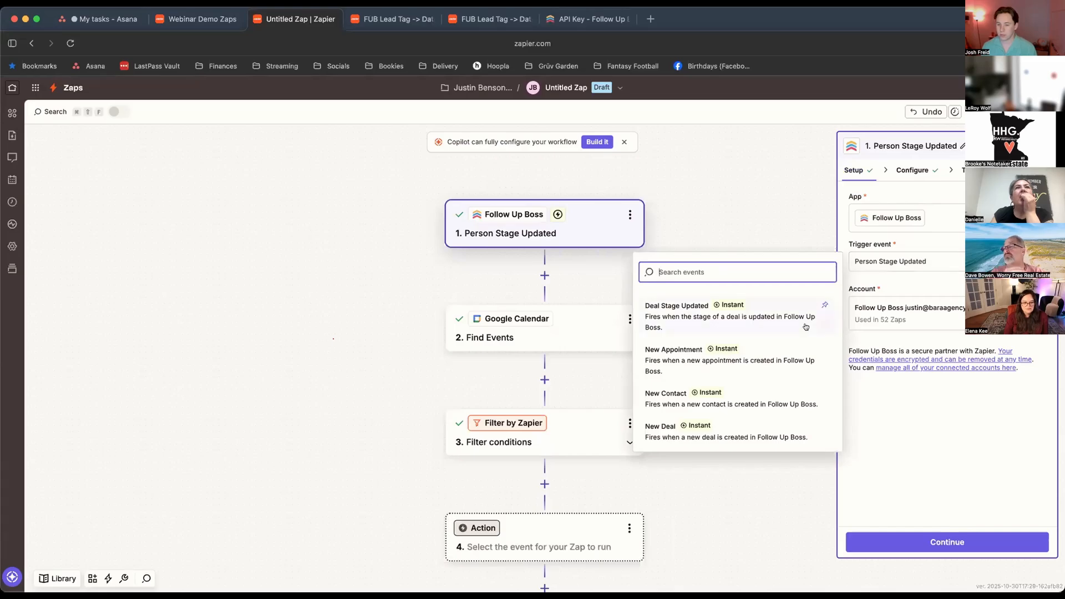
scroll(808, 329, down, 3)
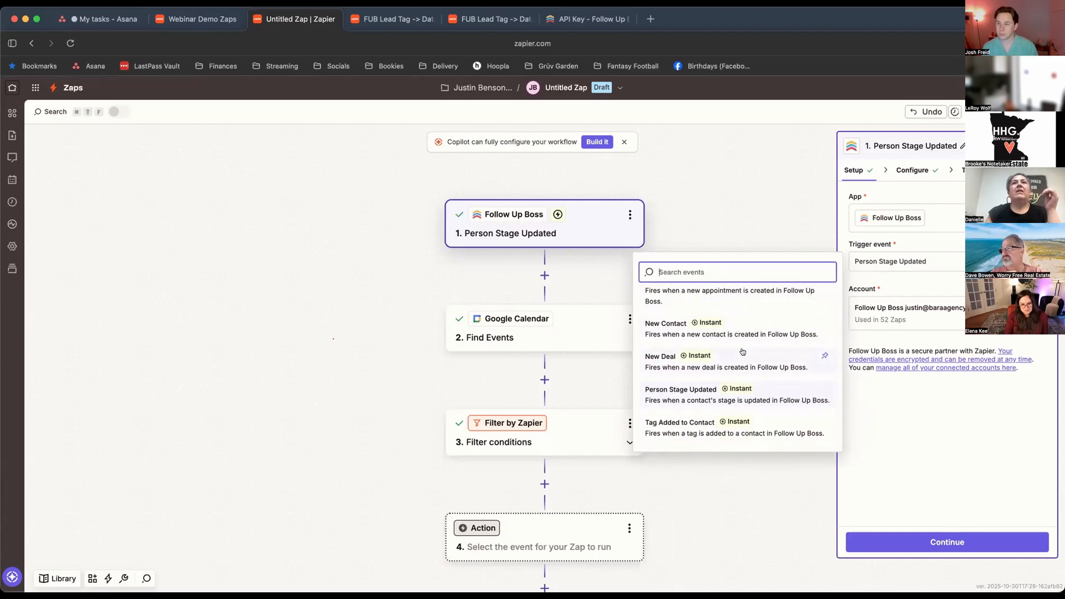
scroll(759, 352, up, 2)
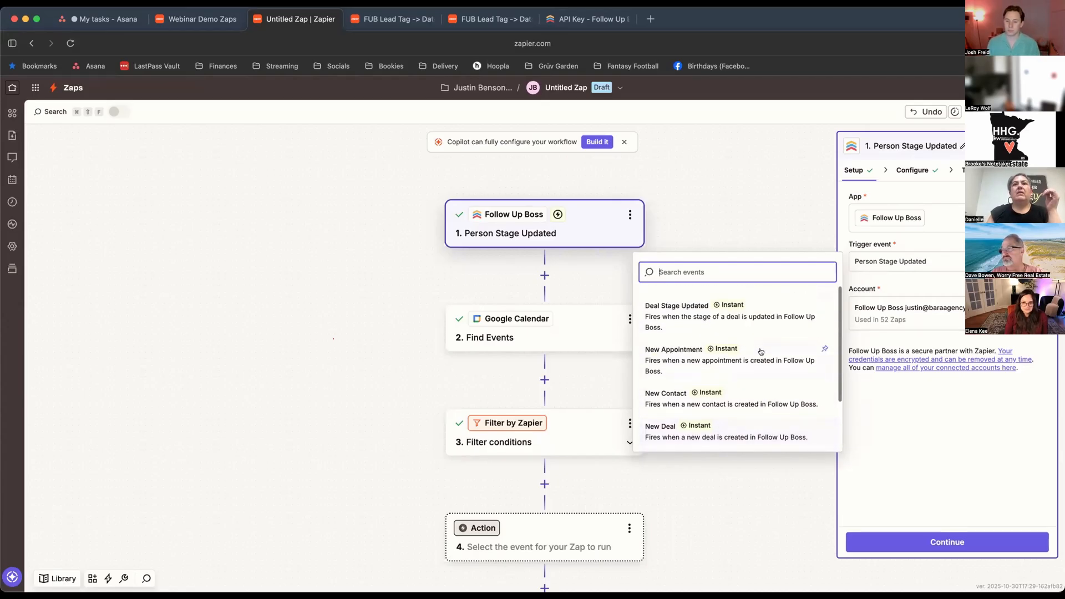
scroll(761, 353, down, 2)
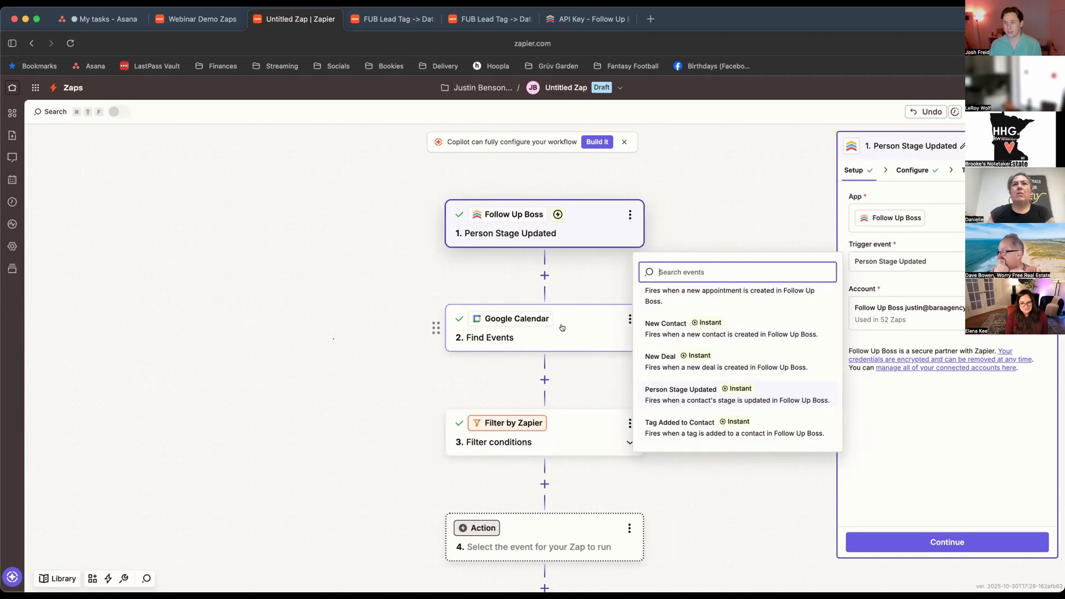
click(685, 212)
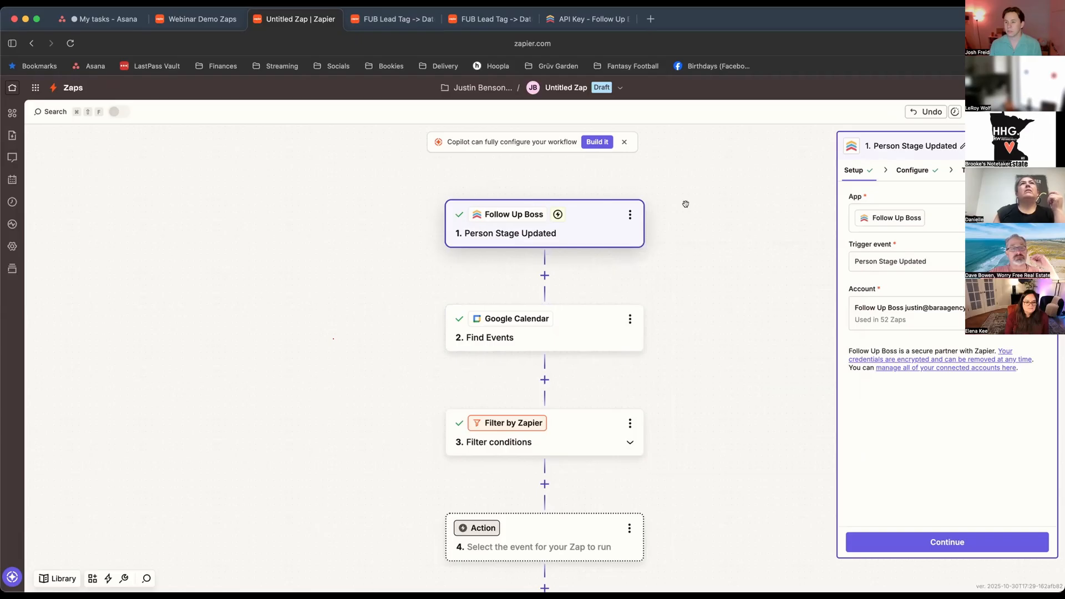
- Review the settings of the Google Calendar Find Events step and the setup of the filter step
scroll(686, 204, down, 1)
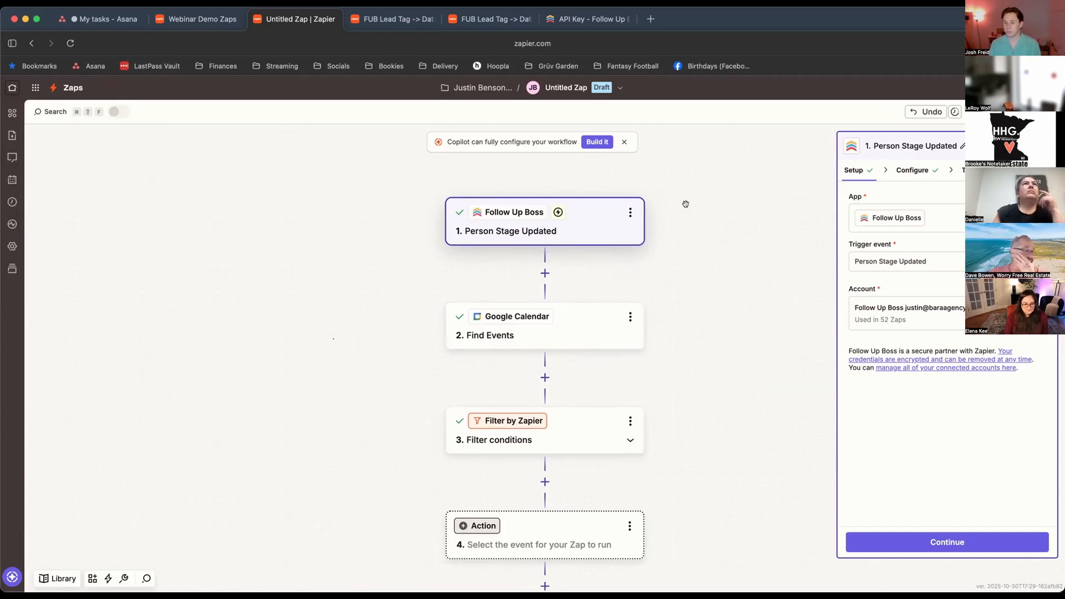
scroll(686, 204, down, 2)
click(579, 302)
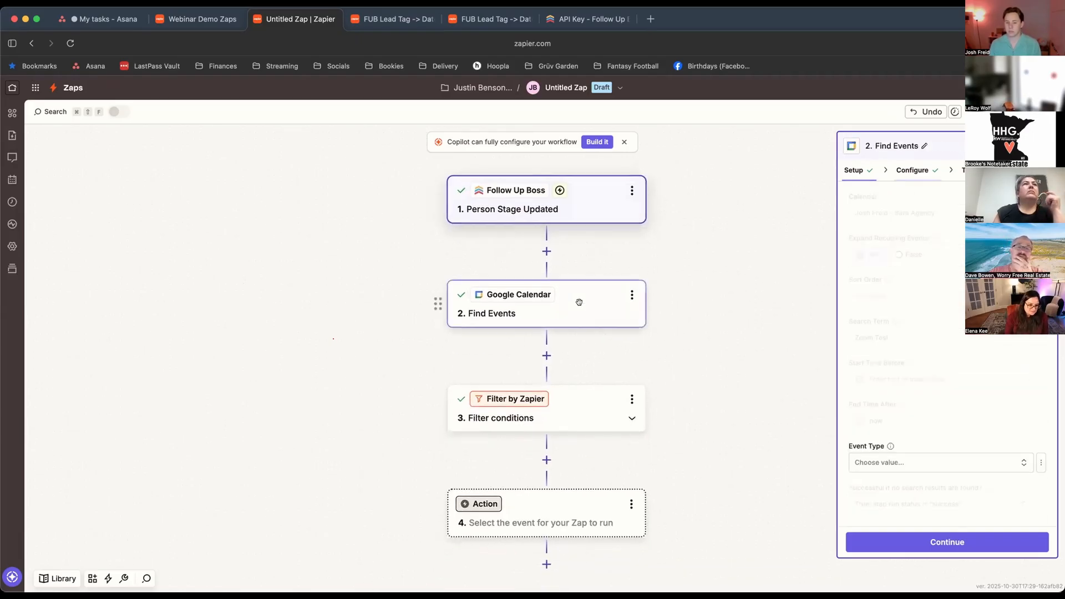
click(577, 417)
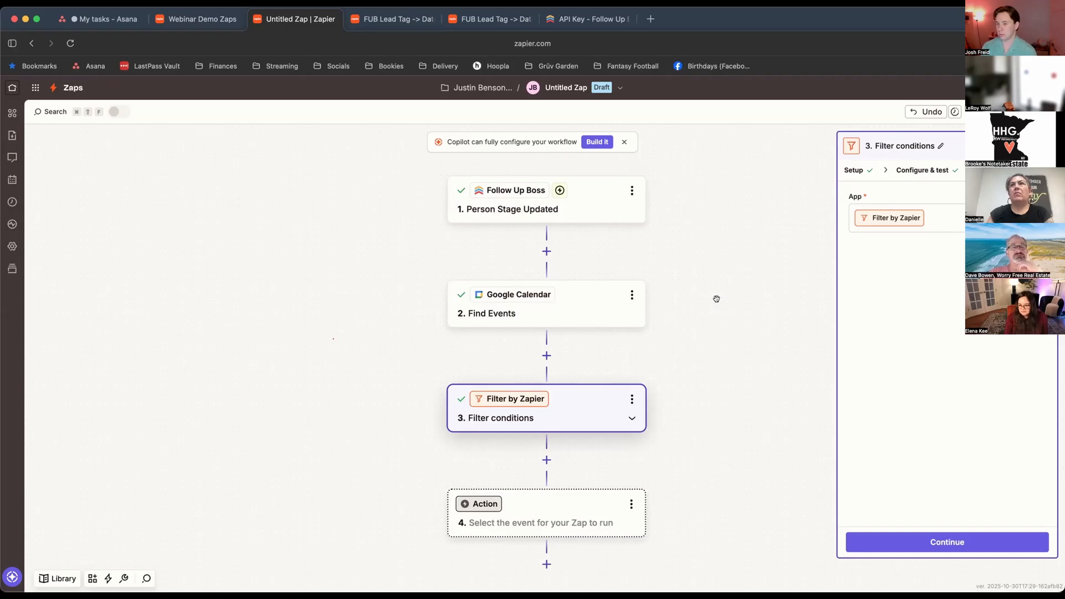
- Examine the stage names available in the Person Stage Updated trigger's configuration, and close the choices with Active Client still selected
click(587, 197)
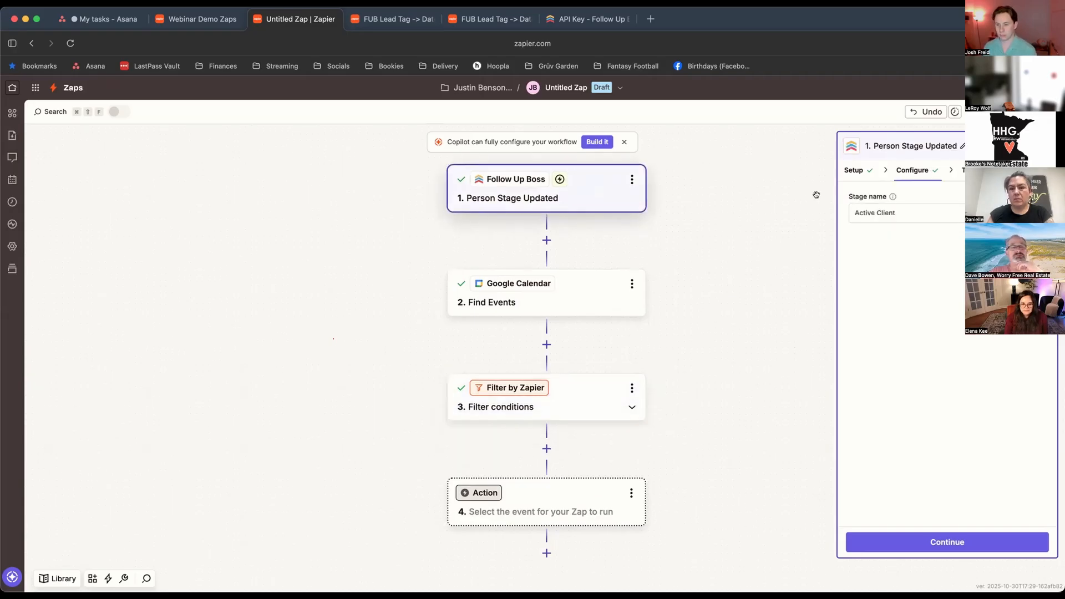
click(906, 211)
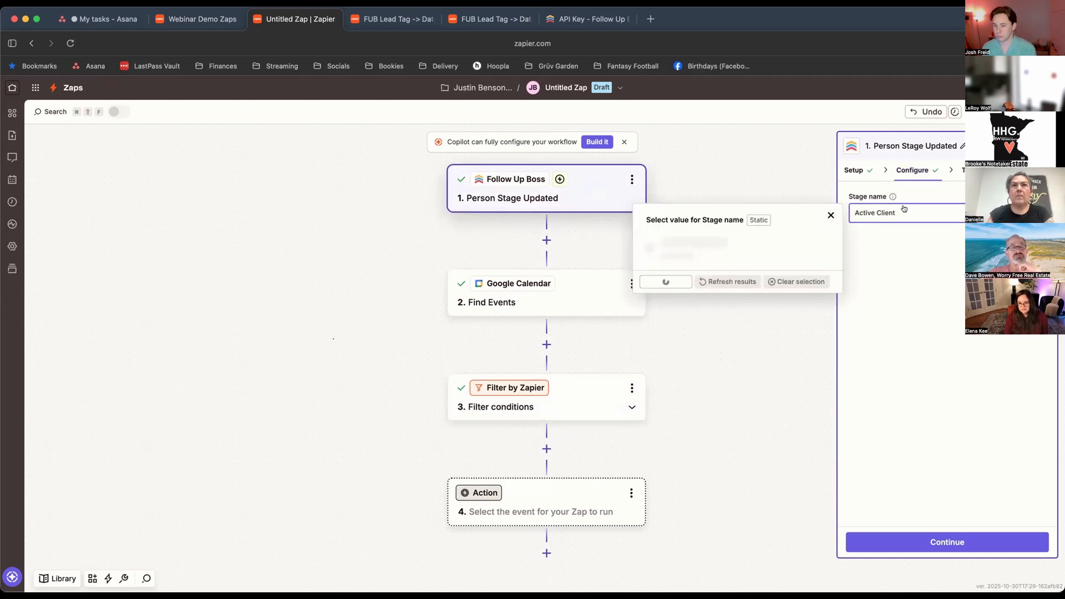
scroll(780, 309, down, 5)
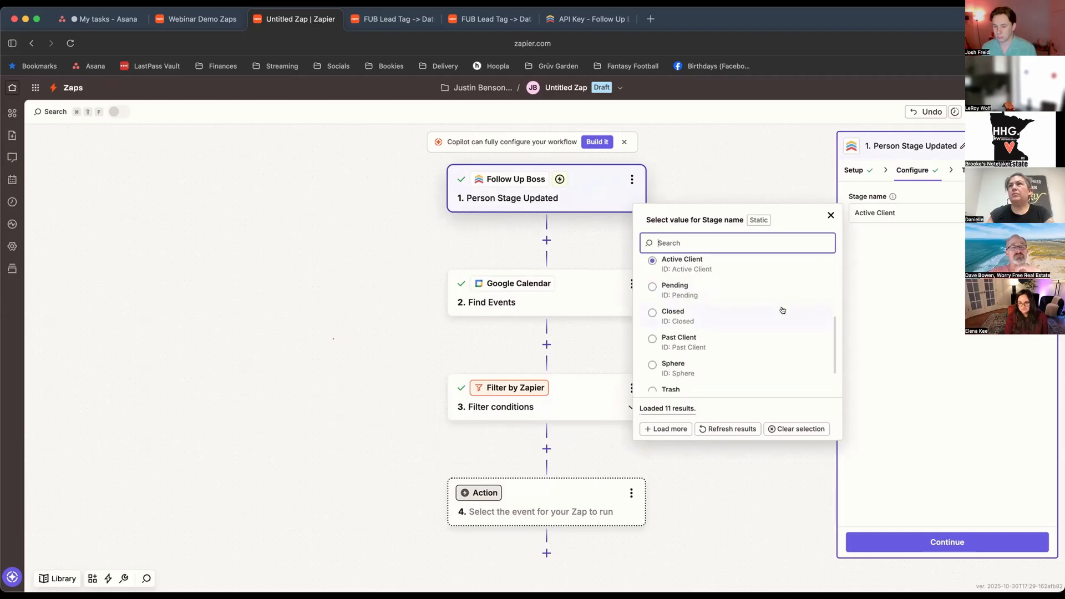
scroll(782, 309, up, 5)
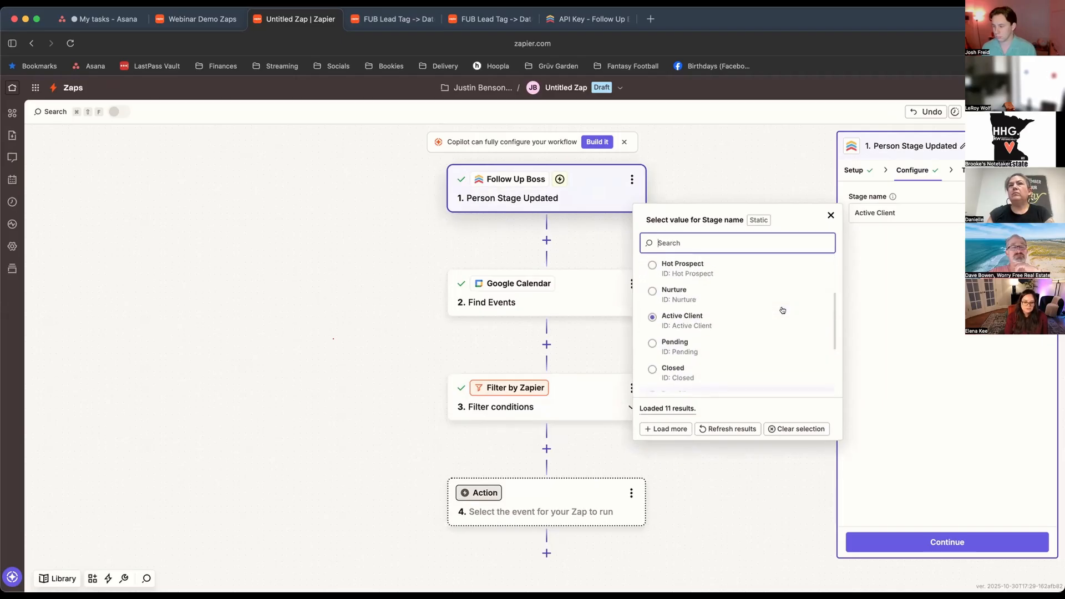
click(787, 160)
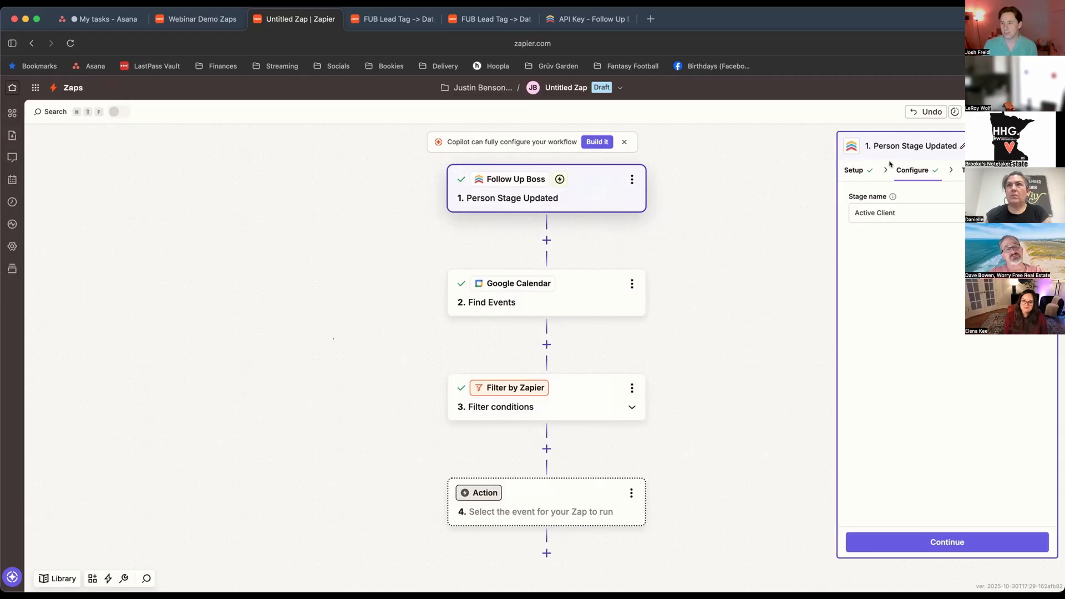
click(935, 209)
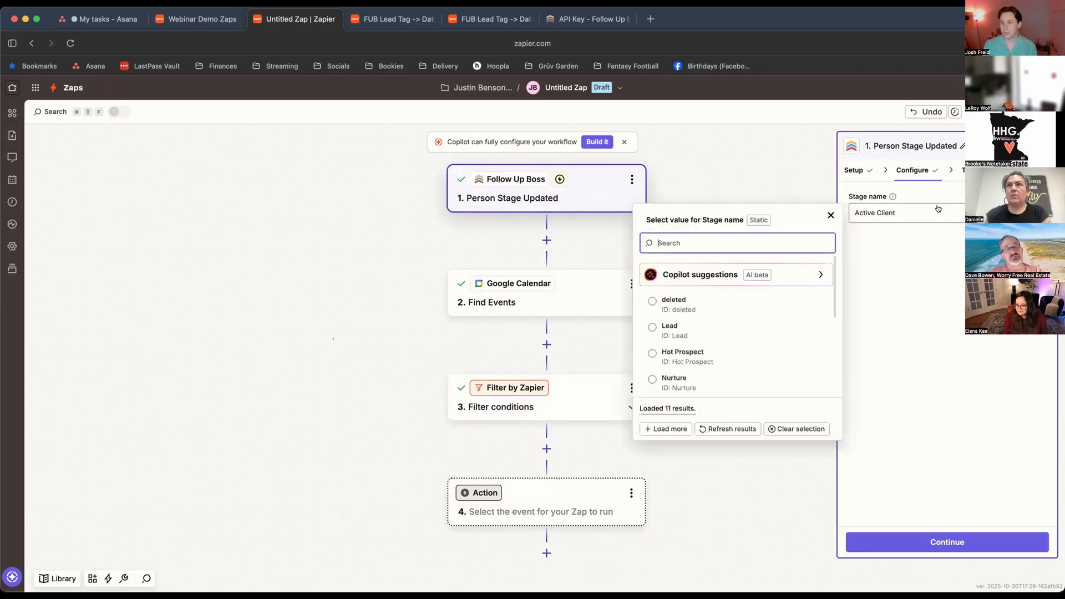
click(890, 252)
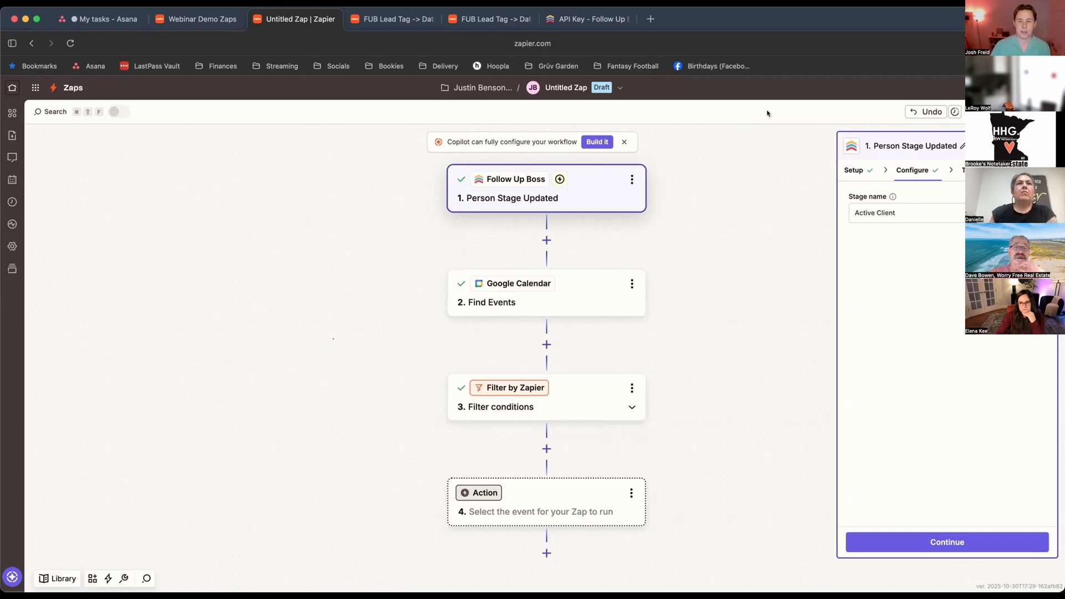
- Switch to the open Follow Up Boss page
click(591, 23)
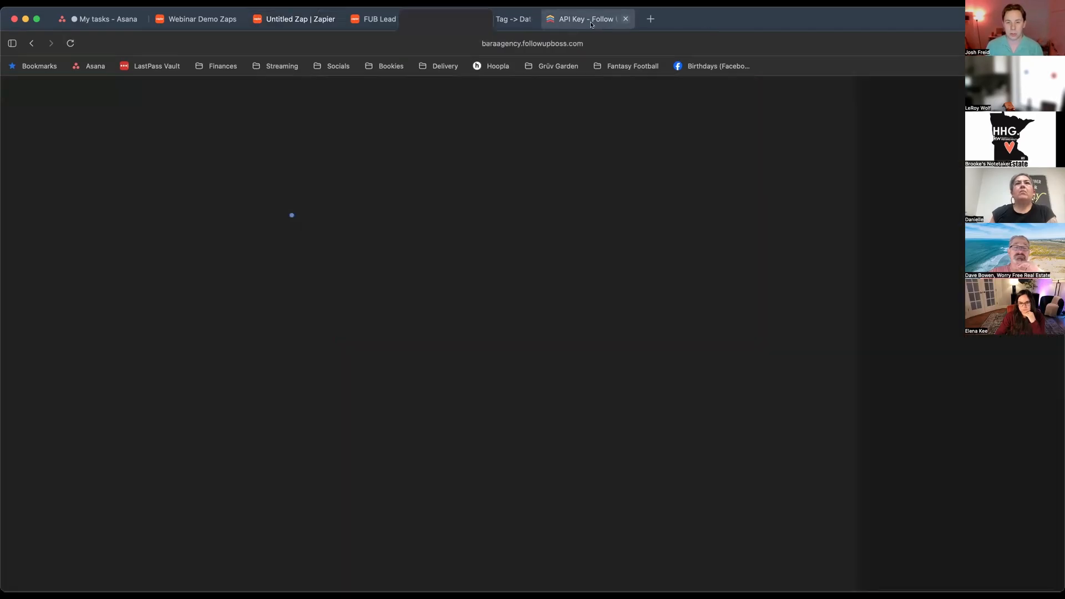
- Switch to Follow Up Boss, view the newest contact's blank new-relationship form, and return to the untitled Zap
click(564, 155)
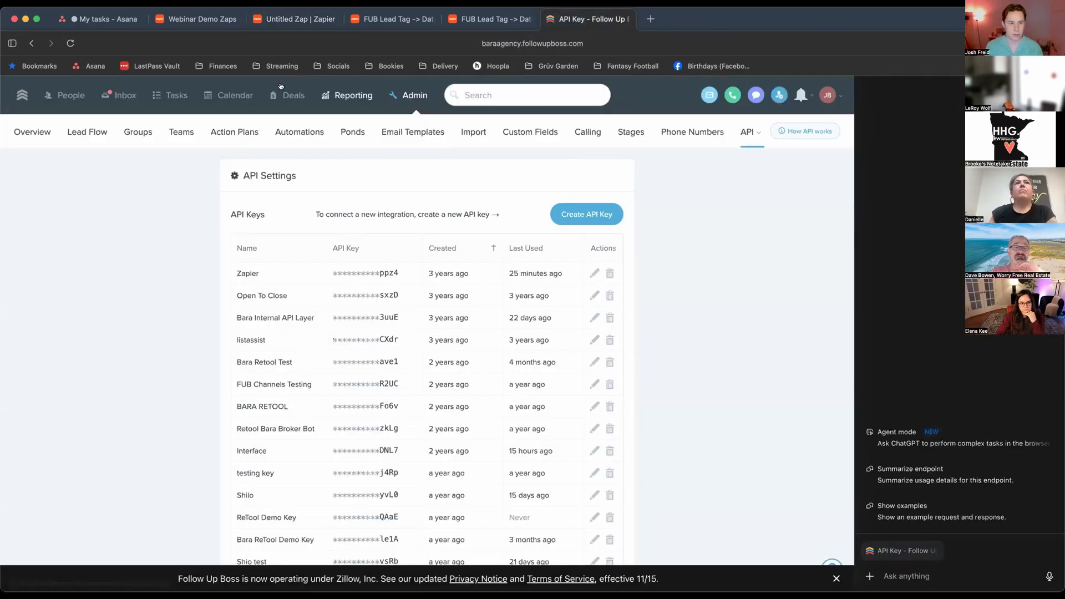
click(65, 95)
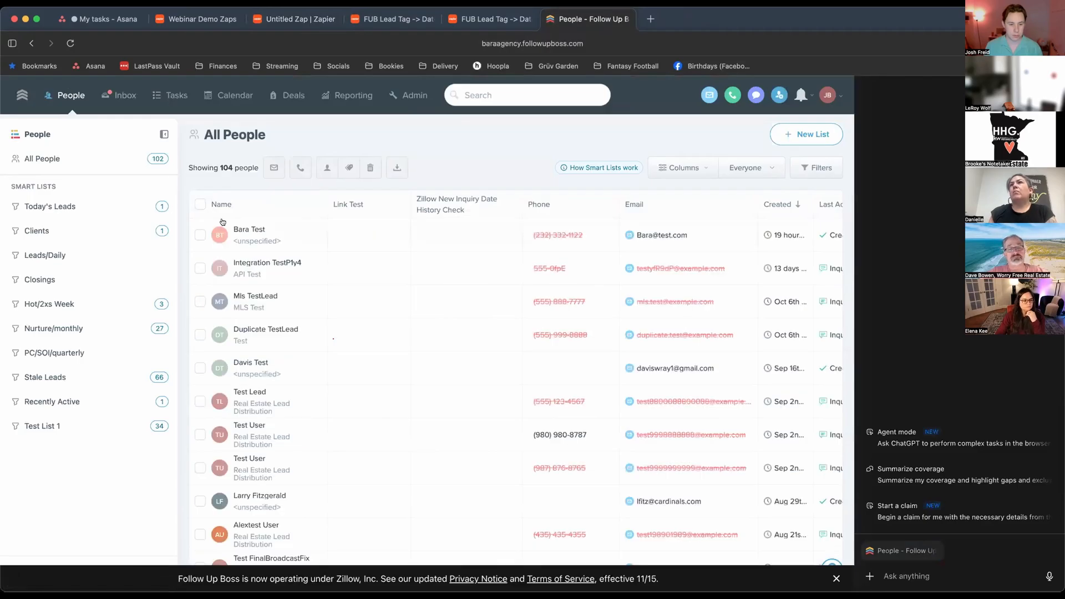
click(248, 229)
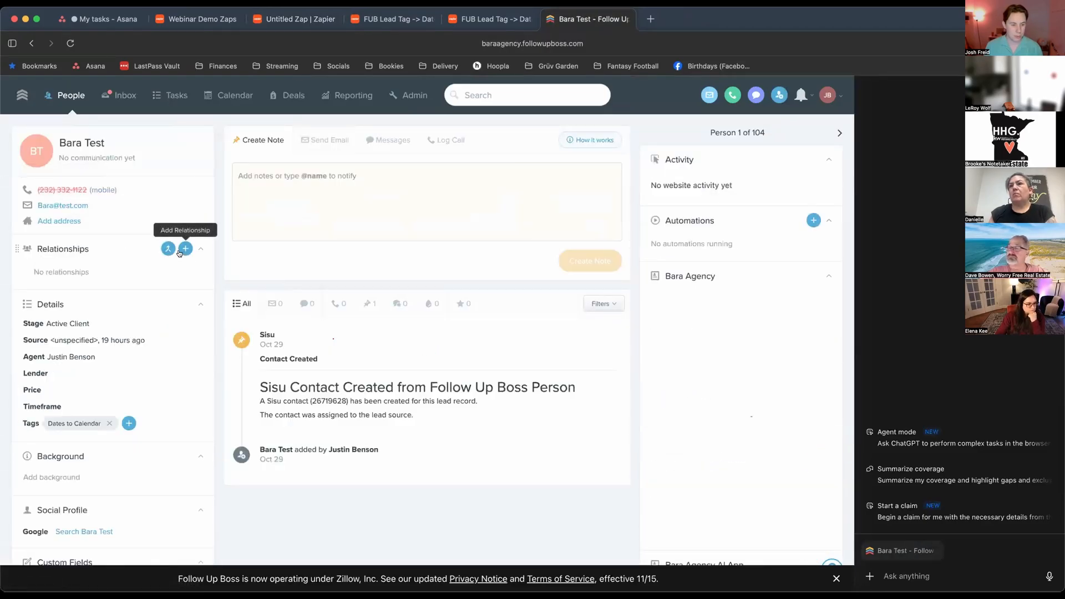
click(185, 248)
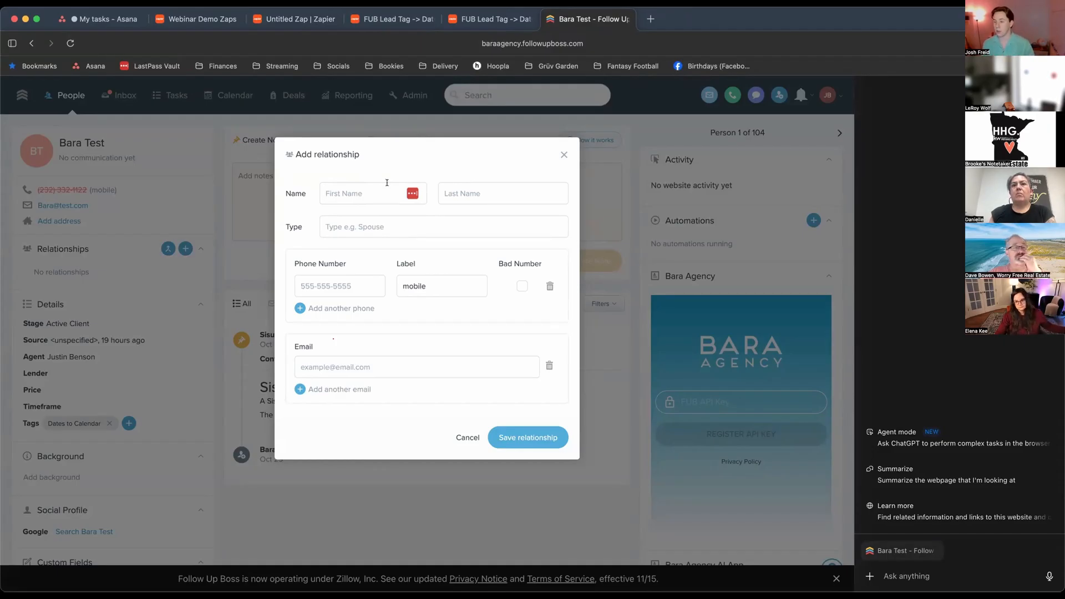
click(303, 20)
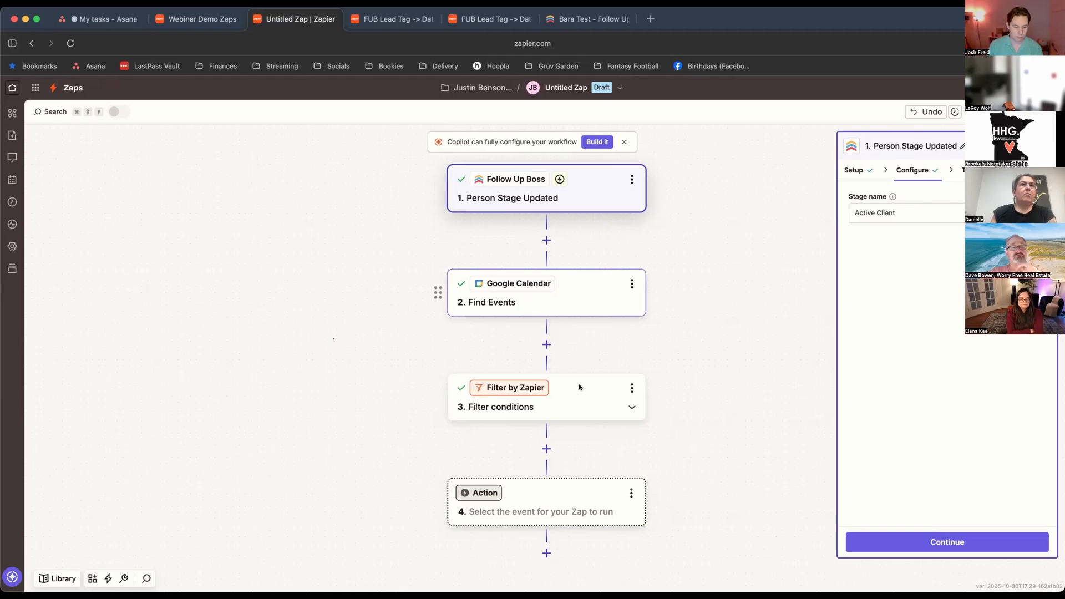
scroll(676, 383, down, 1)
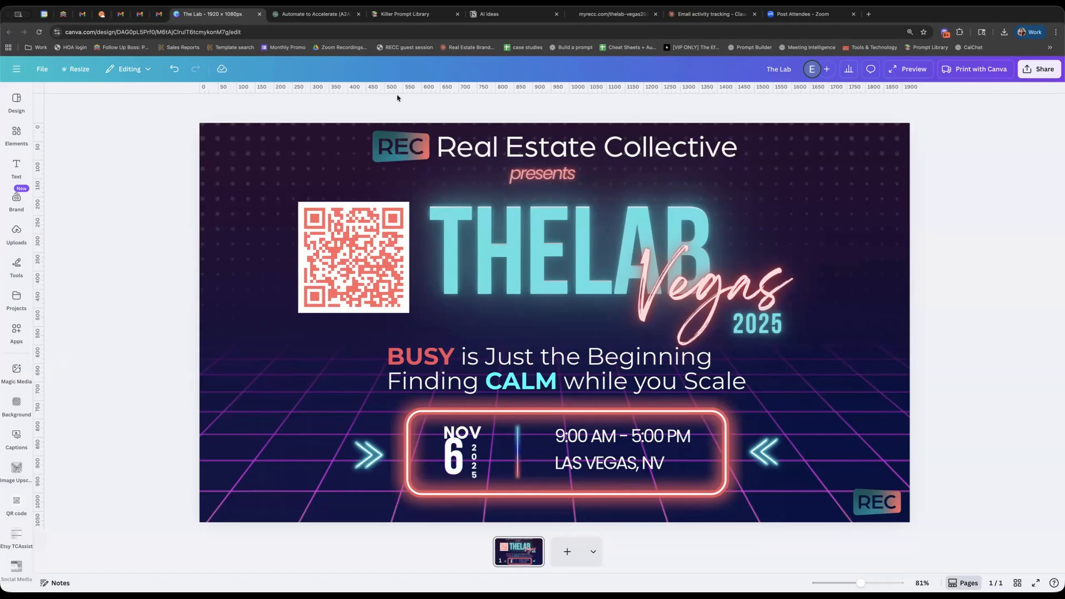
click(360, 265)
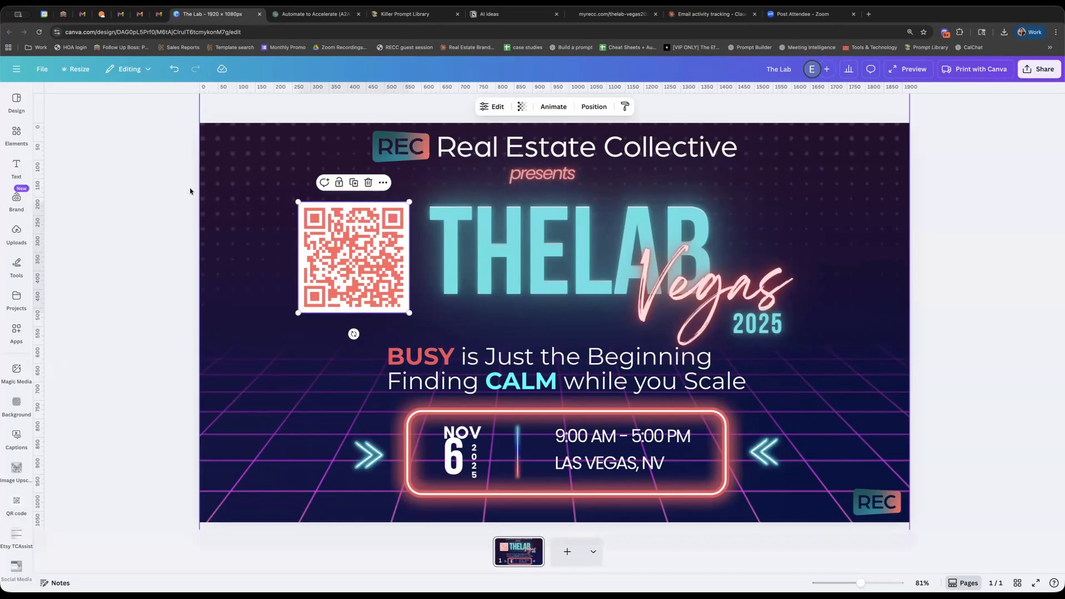
click(190, 190)
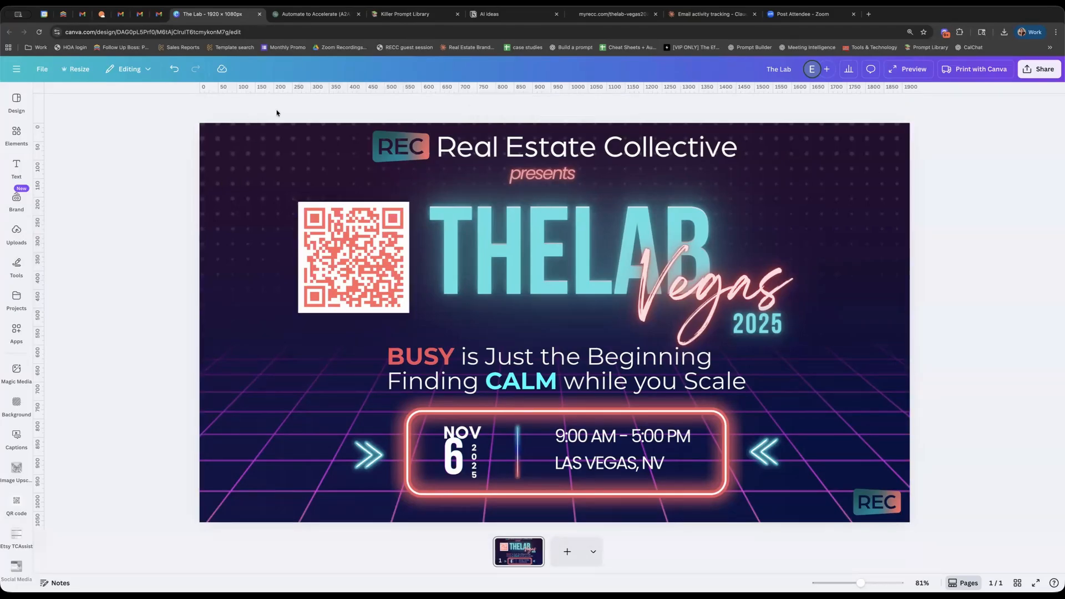
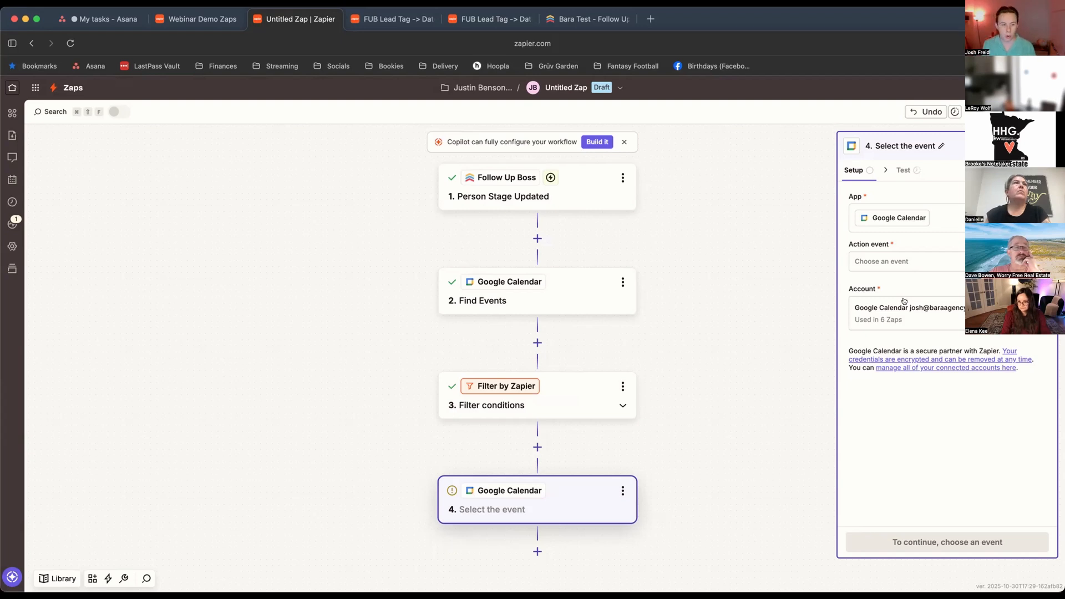
- Set the fourth step's Google Calendar action event to Create Detailed Event and continue to its configuration
click(888, 269)
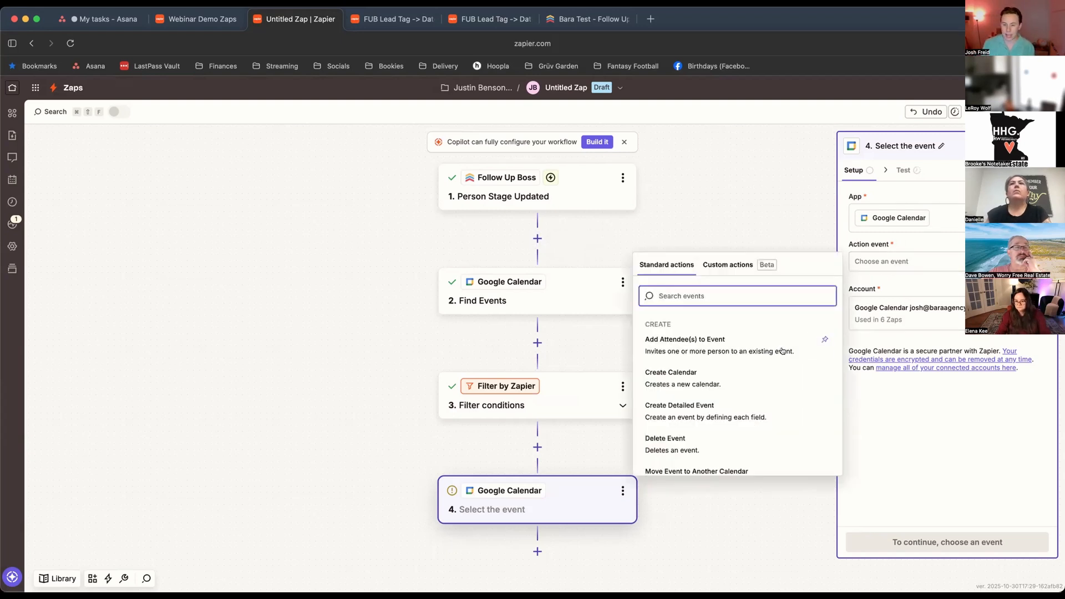
scroll(757, 344, down, 5)
scroll(758, 352, up, 3)
scroll(755, 358, down, 1)
click(752, 378)
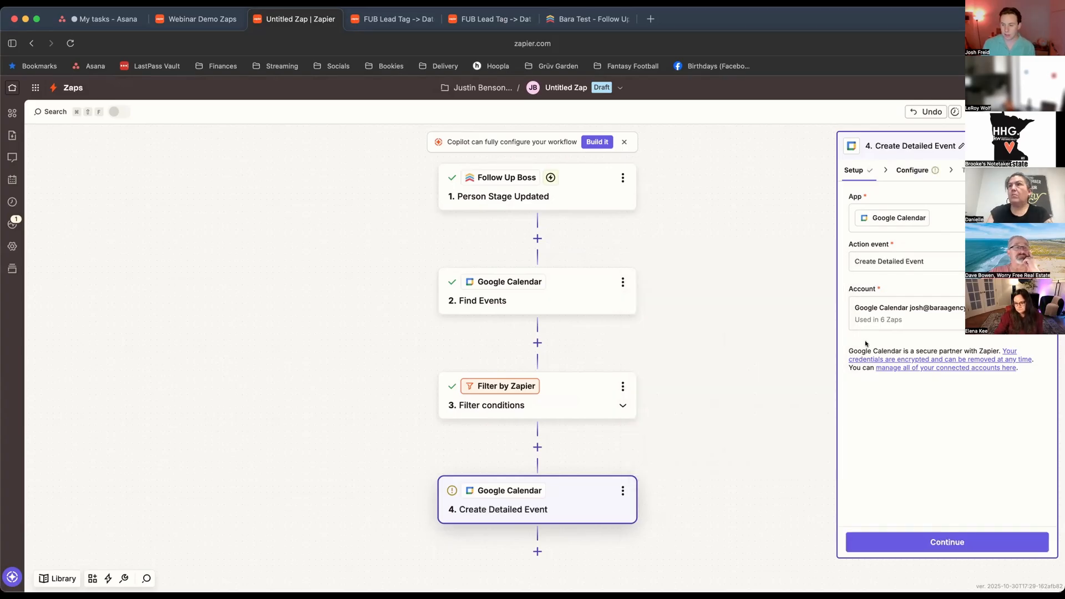
click(922, 546)
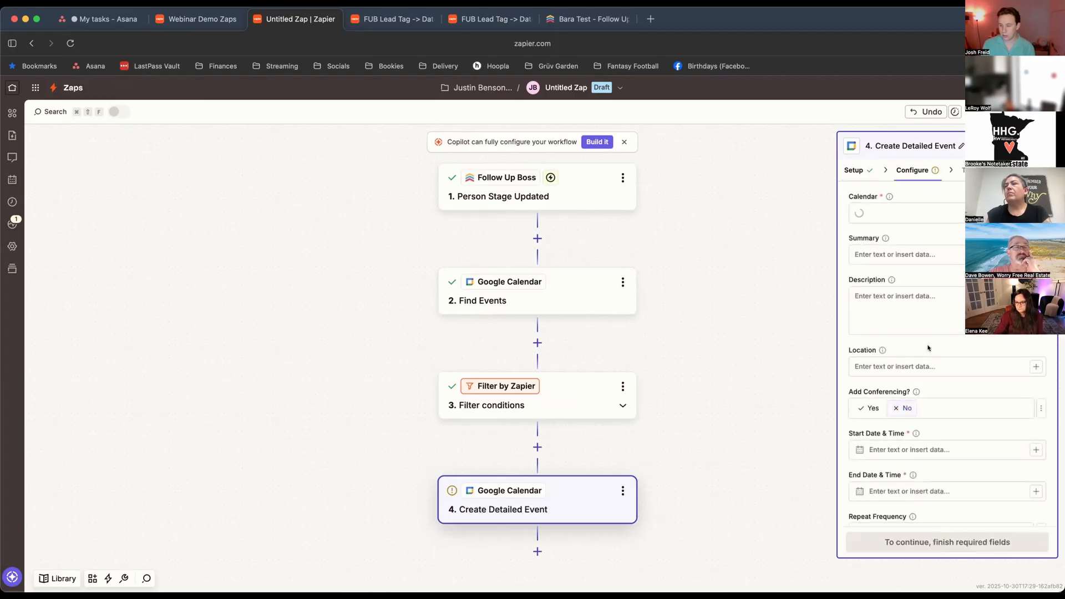
- Choose the account owner's Bara Agency calendar for the detailed event and check the configuration of the Find Events step
click(934, 216)
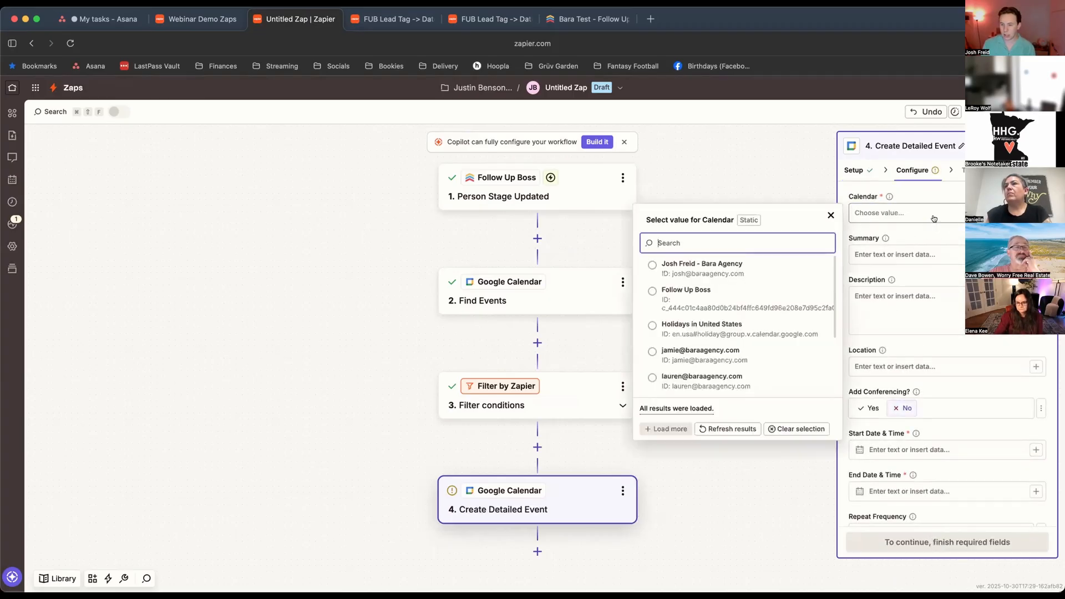
click(772, 270)
click(548, 286)
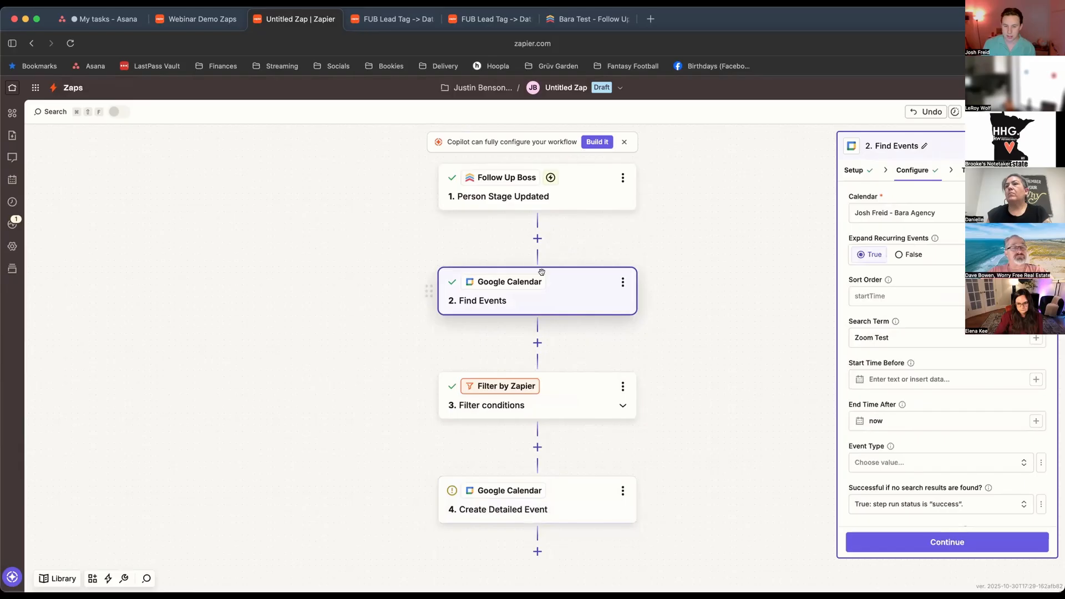
click(542, 506)
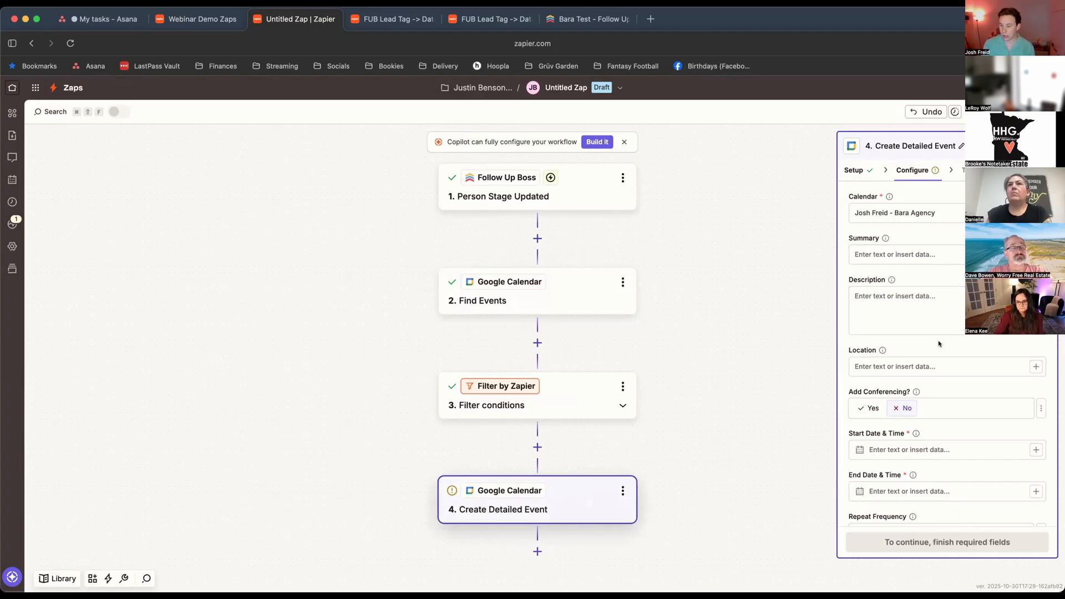
- Map the detailed event's Start Date & Time to Custom Birthday from the Person Stage Updated trigger
scroll(945, 342, down, 2)
scroll(945, 333, down, 2)
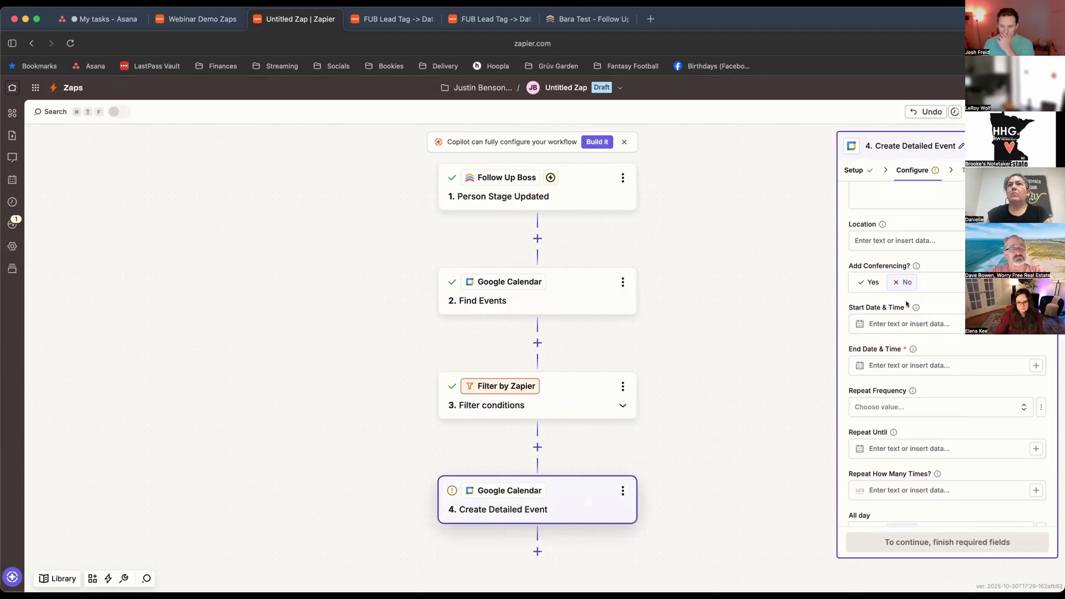
click(961, 316)
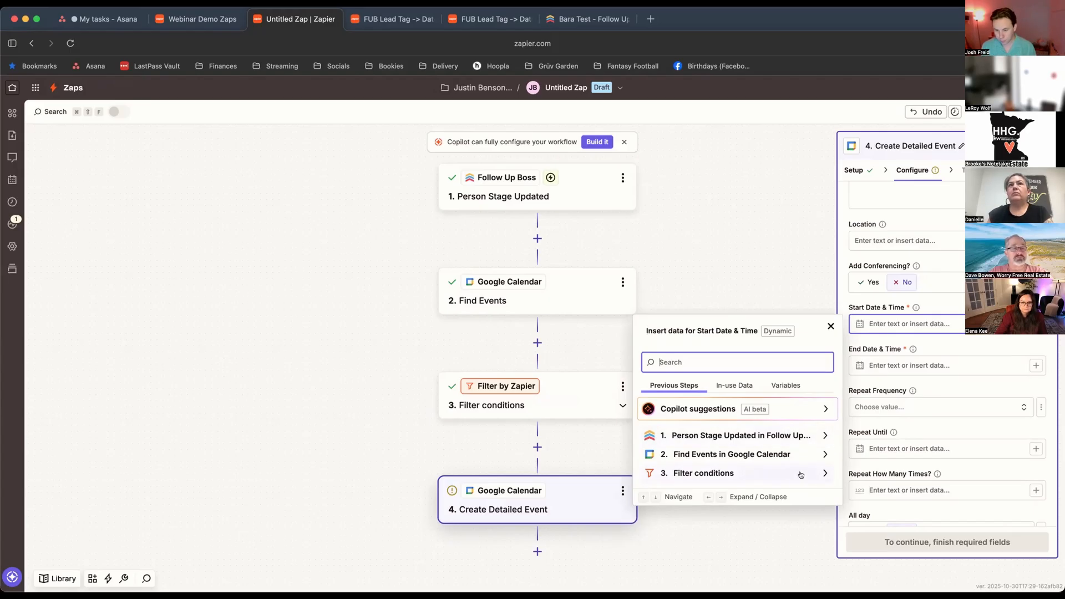
click(771, 438)
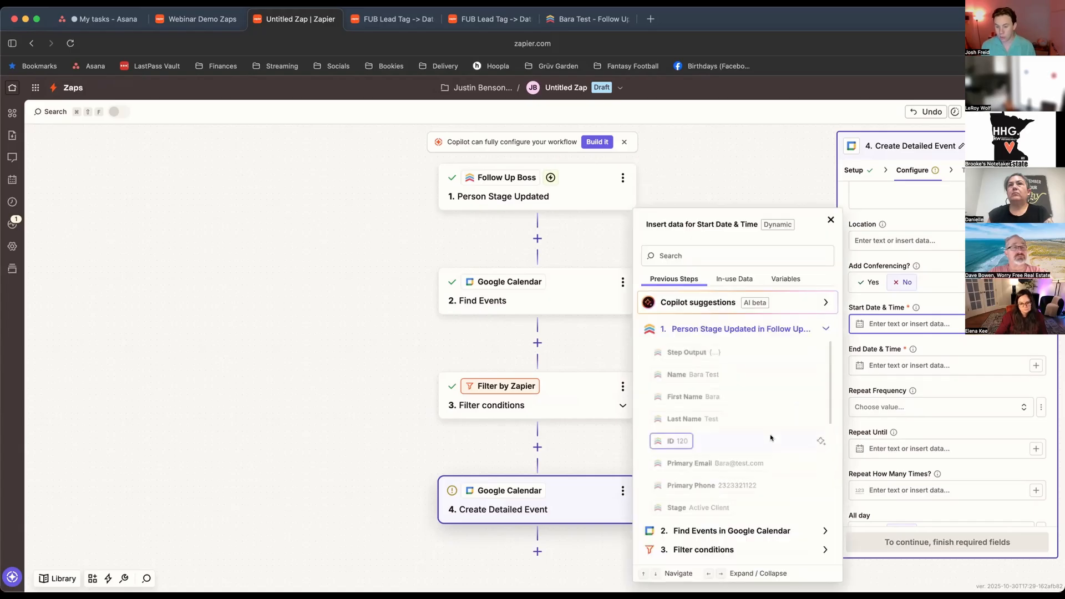
click(786, 249)
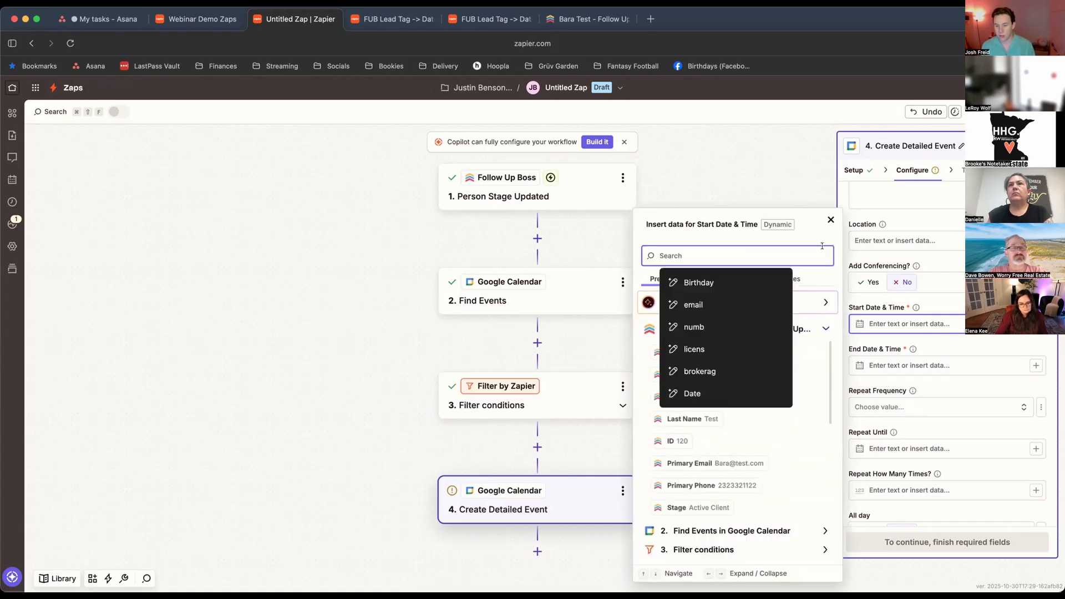
text(Bir)
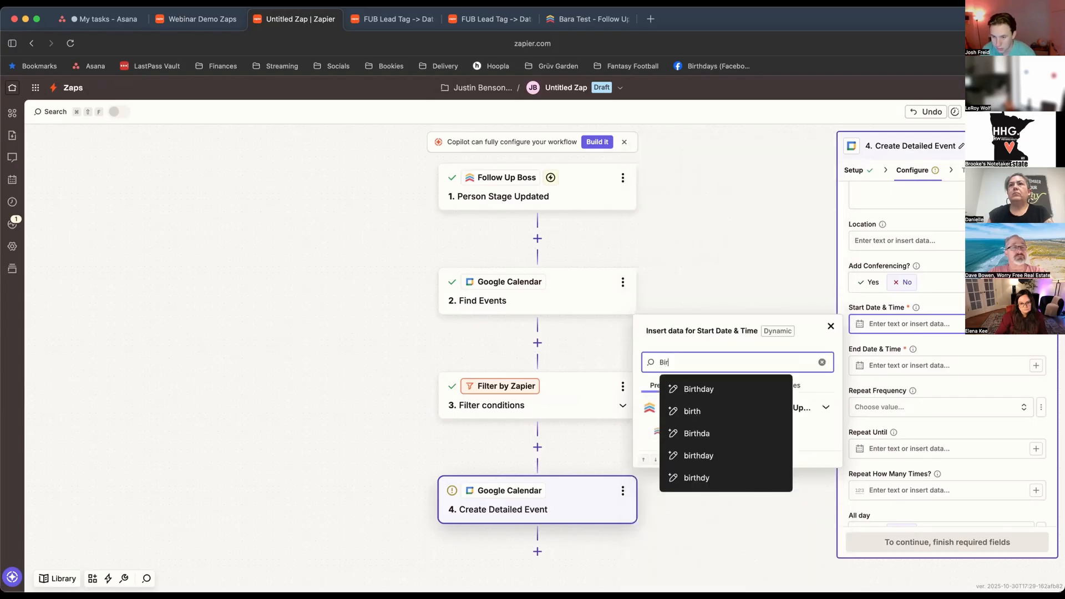
text(thday)
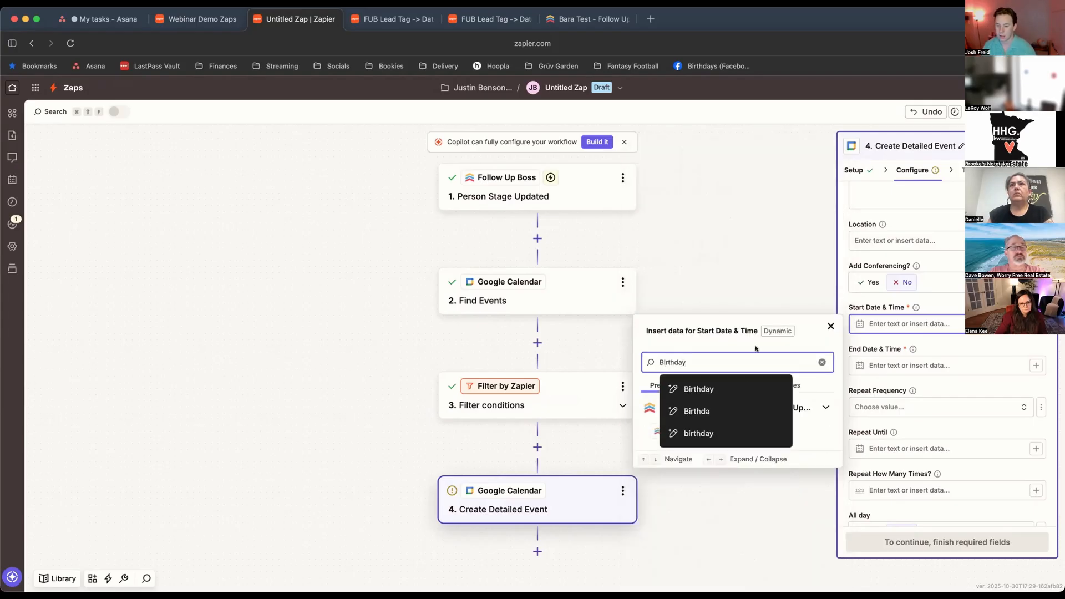
click(727, 388)
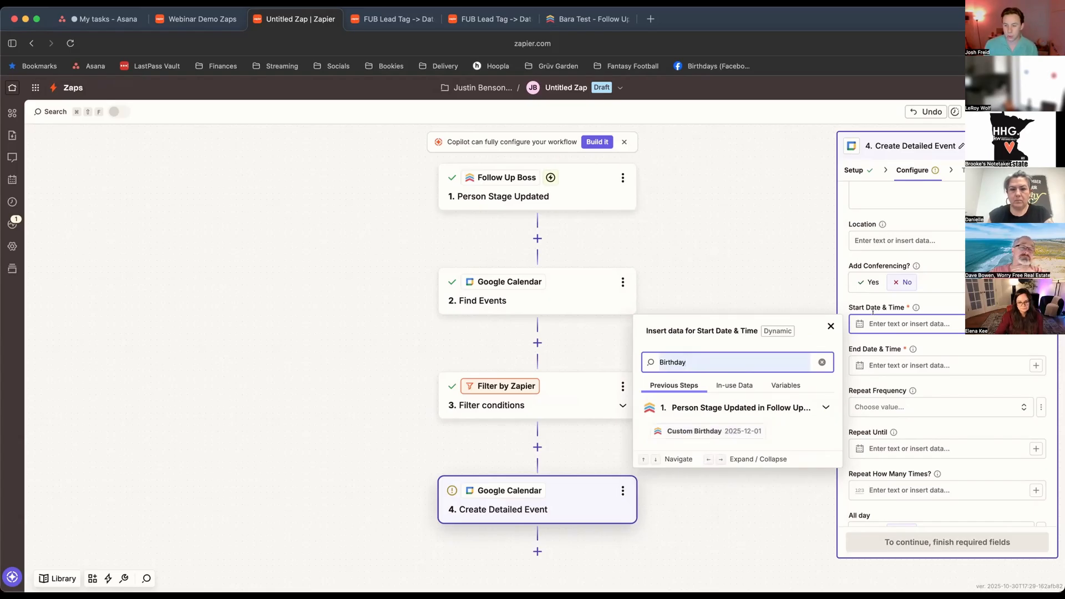
click(738, 431)
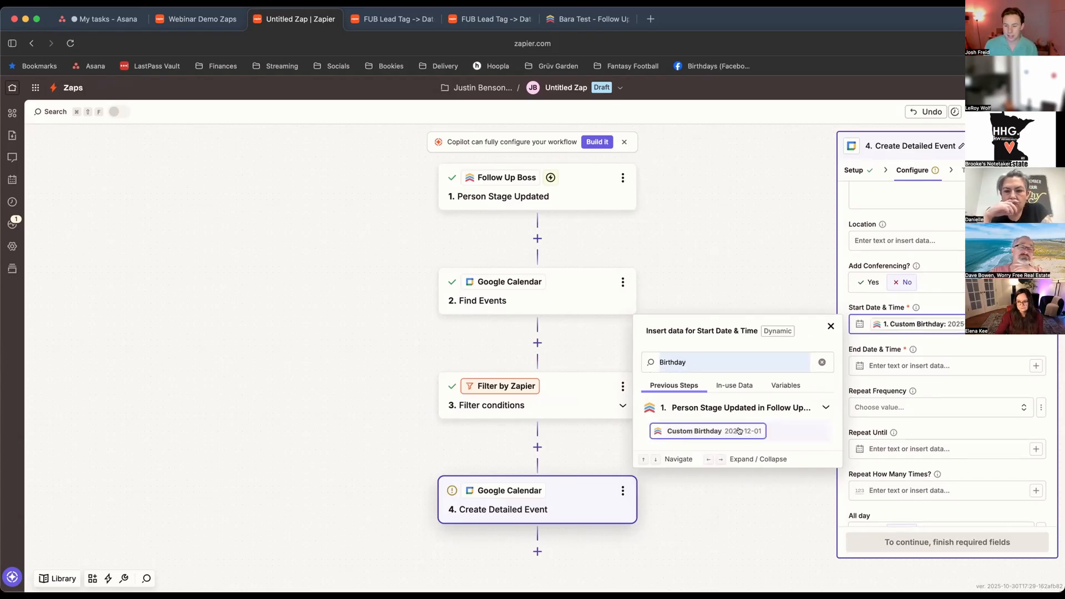
- Map the detailed event's End Date & Time to the trigger's Custom Birthday field
click(1034, 365)
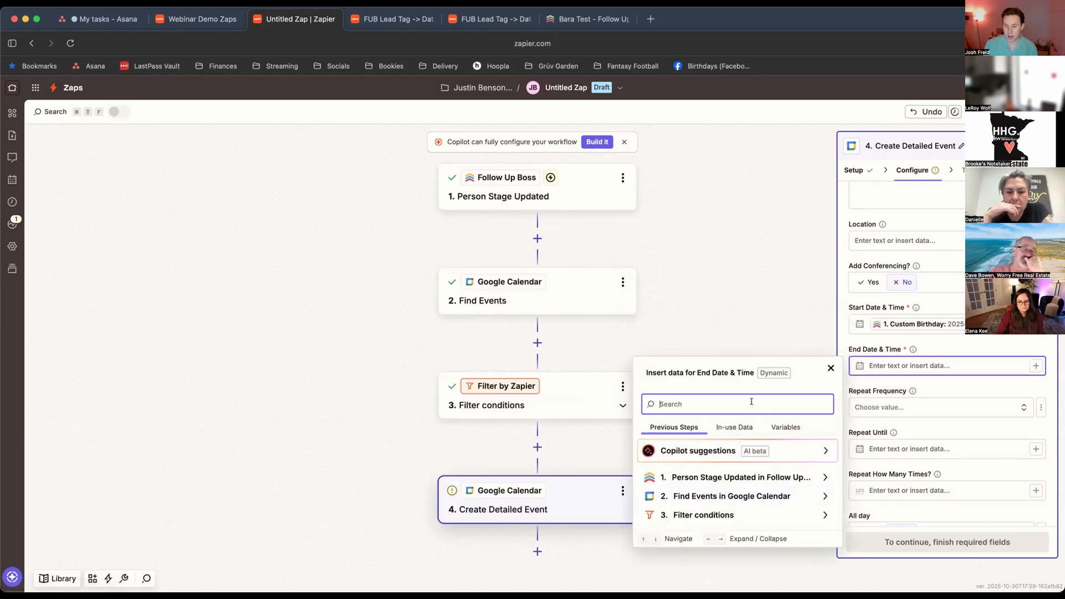
text(birthda)
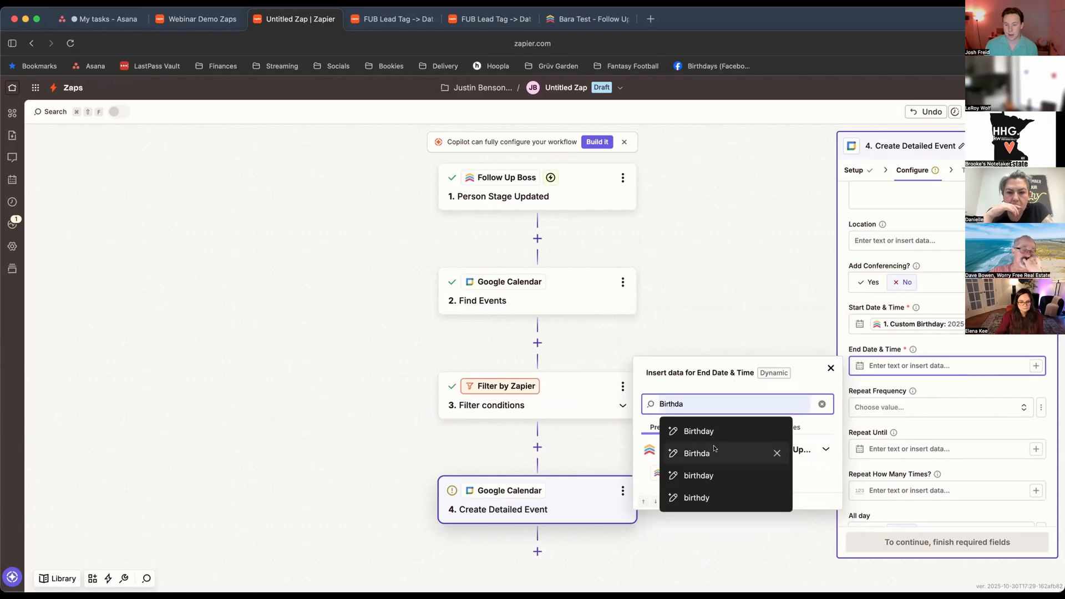
click(699, 431)
click(713, 473)
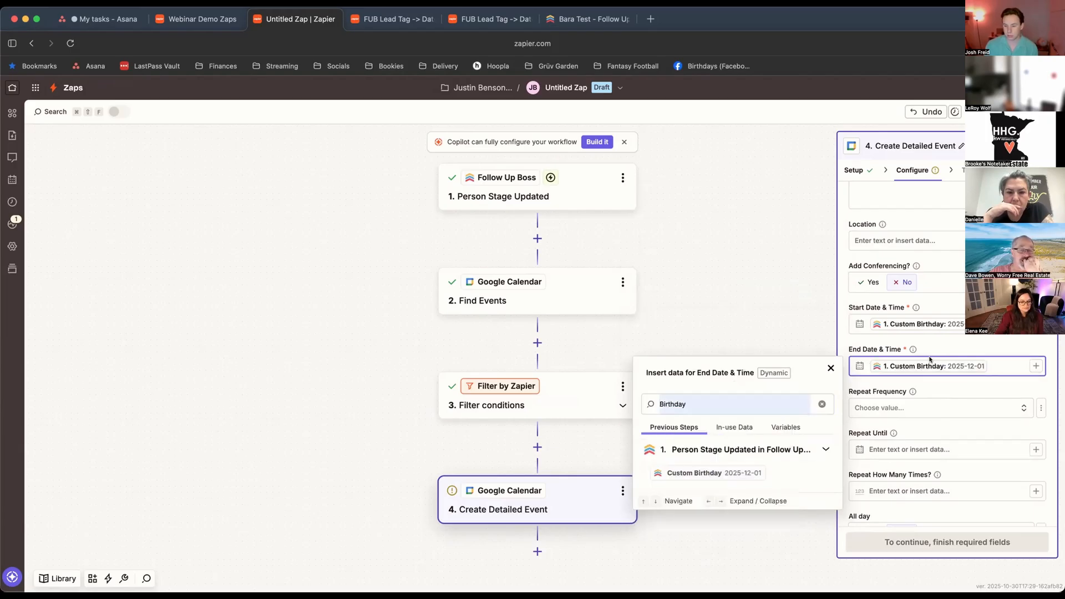
click(961, 349)
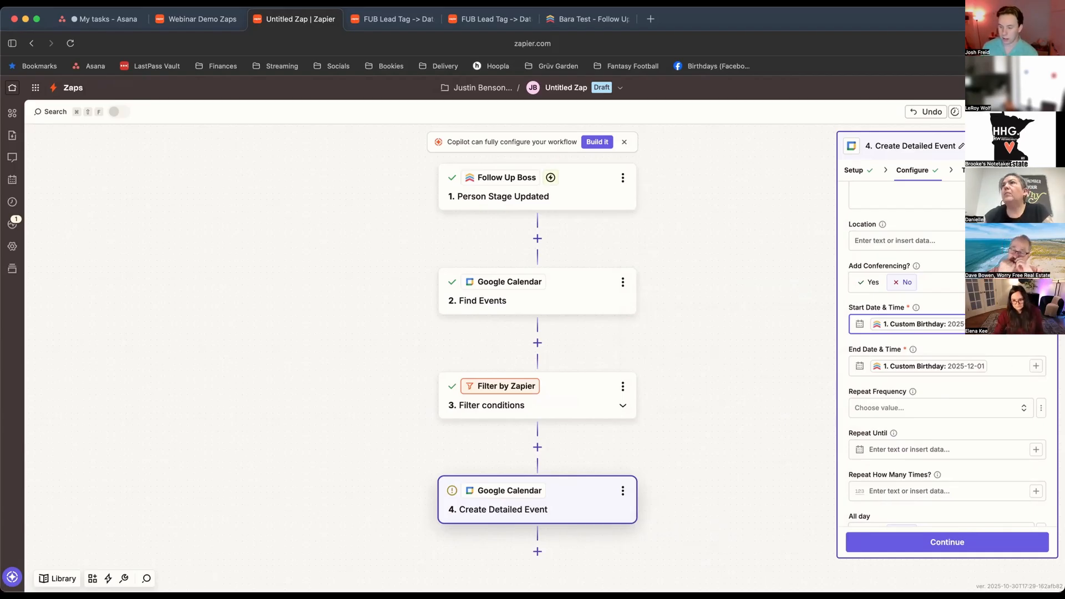
- Make the calendar event all-day and set its repeat frequency to Yearly
scroll(978, 368, down, 5)
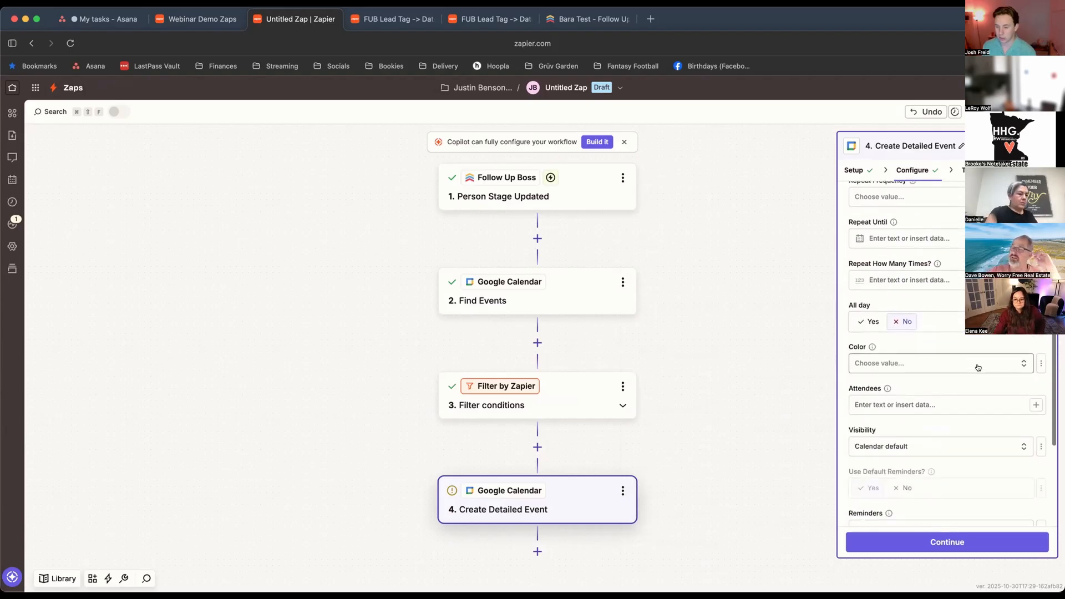
click(868, 321)
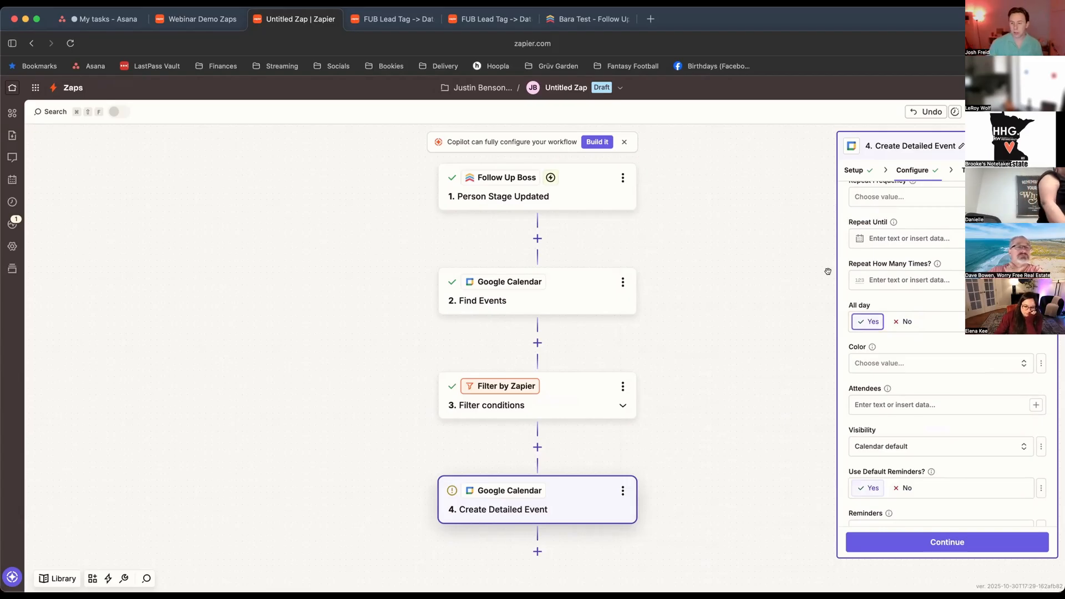
scroll(868, 306, up, 5)
scroll(938, 344, up, 1)
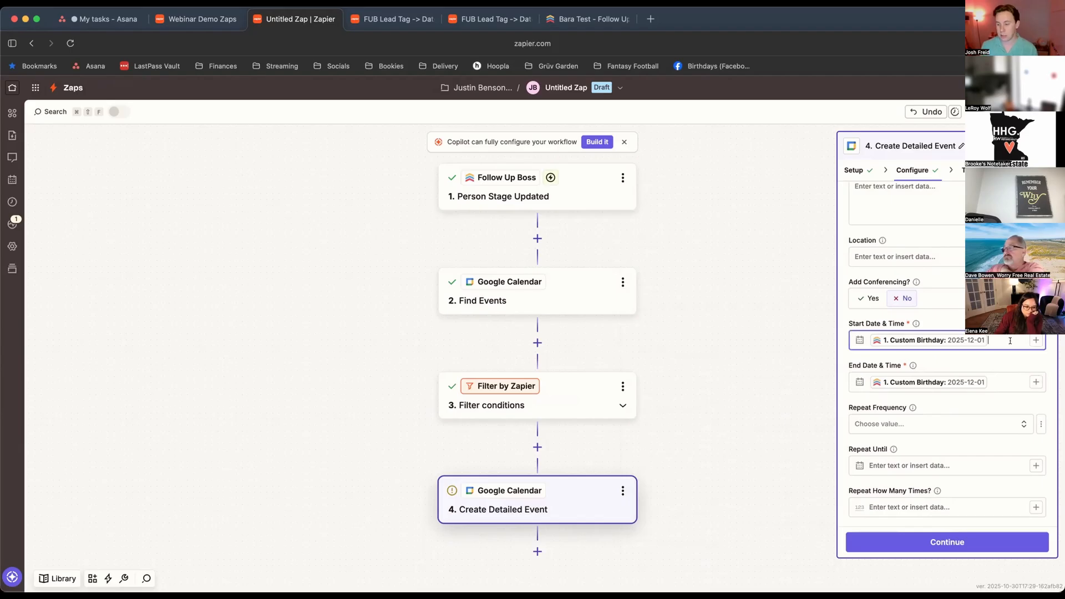
scroll(1007, 348, down, 1)
scroll(1008, 348, down, 1)
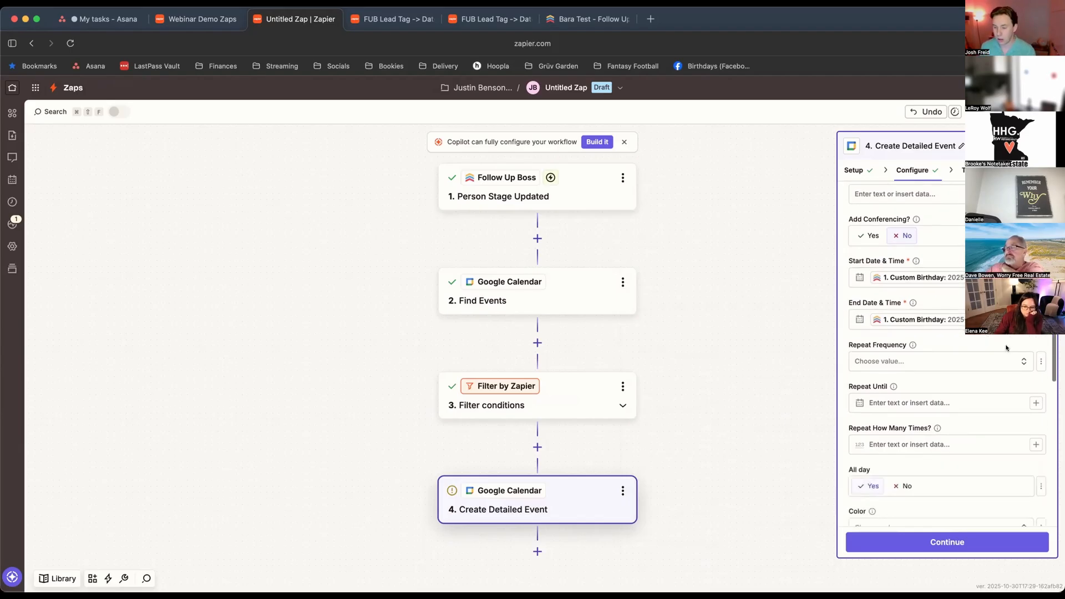
scroll(973, 338, down, 1)
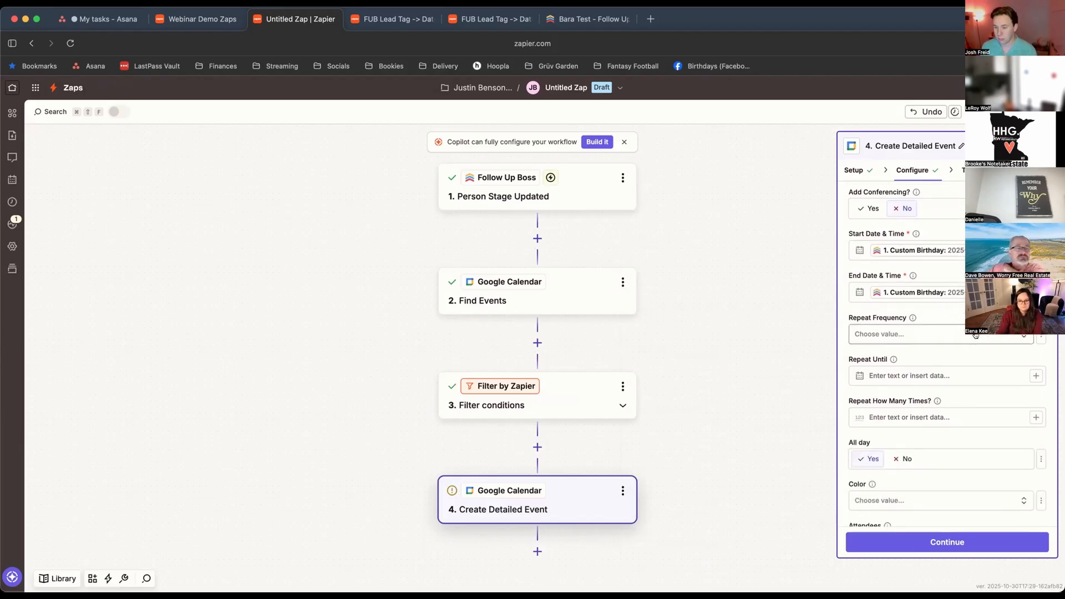
click(973, 337)
click(951, 328)
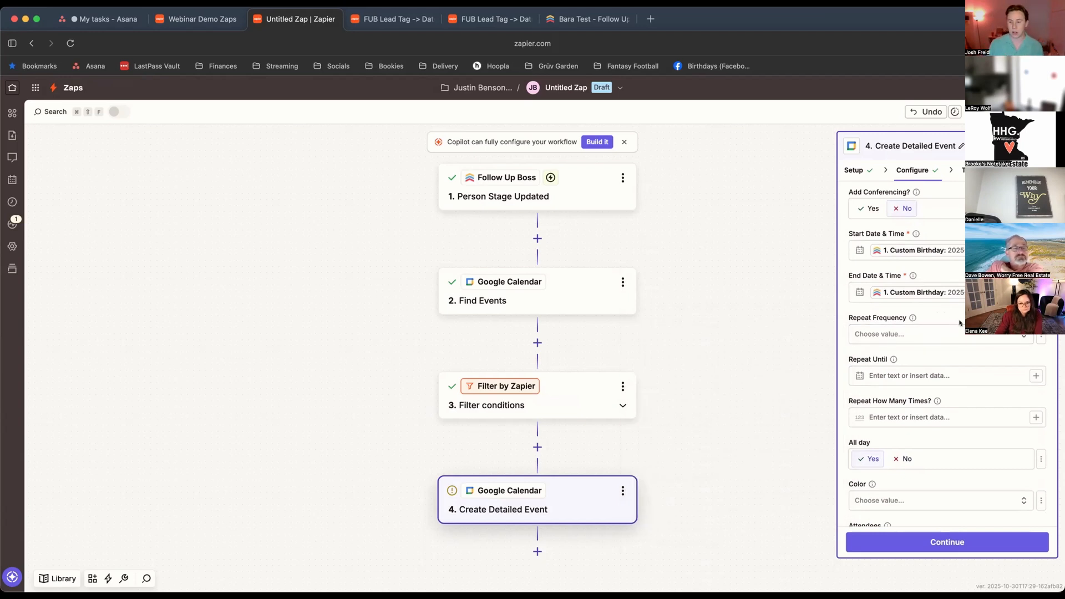
click(965, 342)
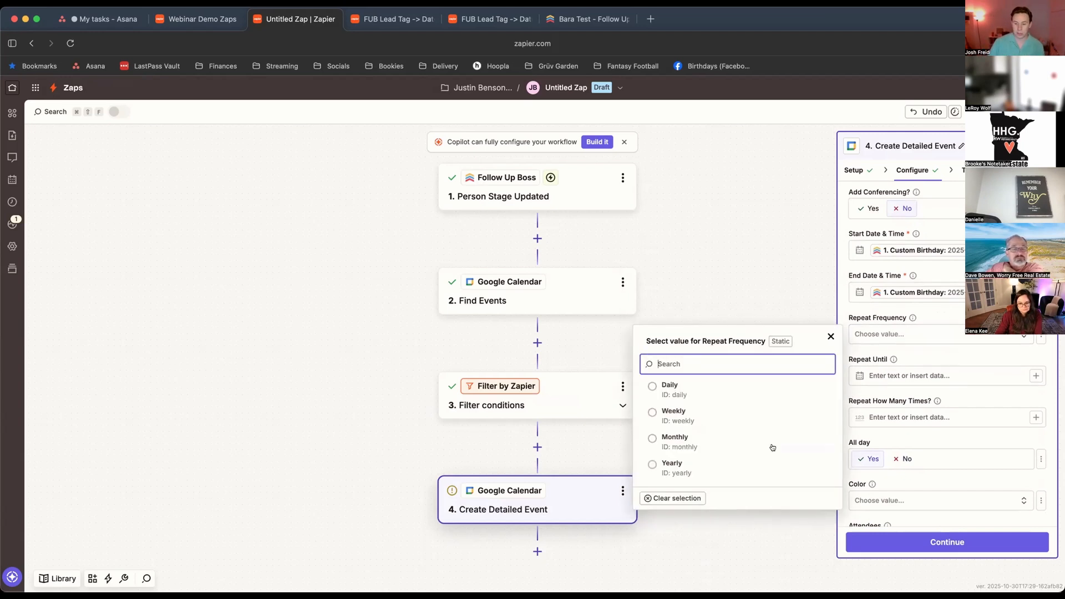
click(747, 475)
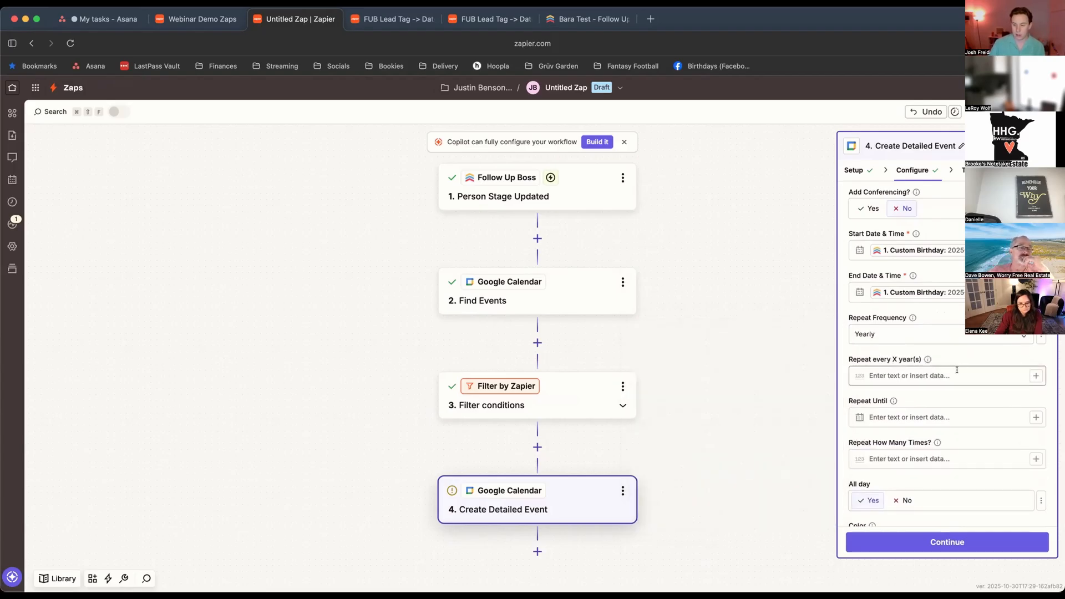
- Set the detailed event's repeat interval to every 1 year
click(956, 370)
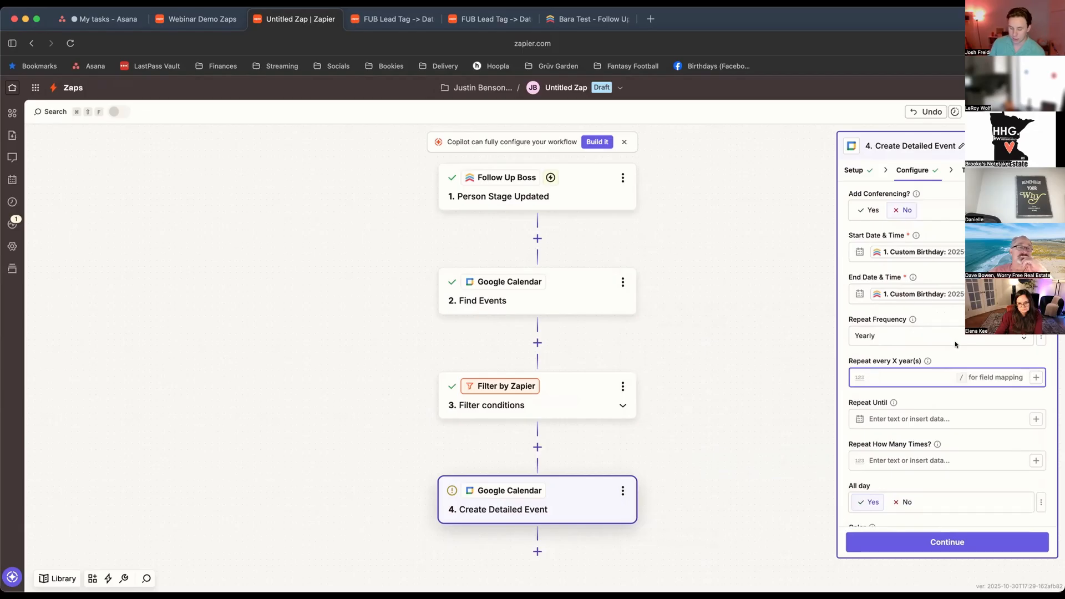
text(1)
click(979, 359)
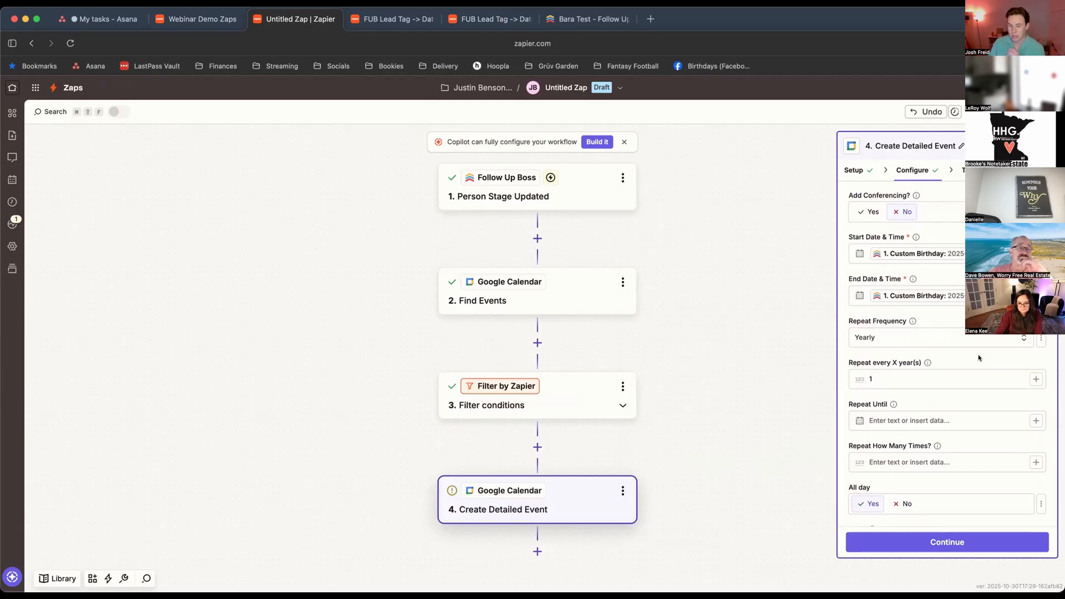
scroll(979, 361, down, 2)
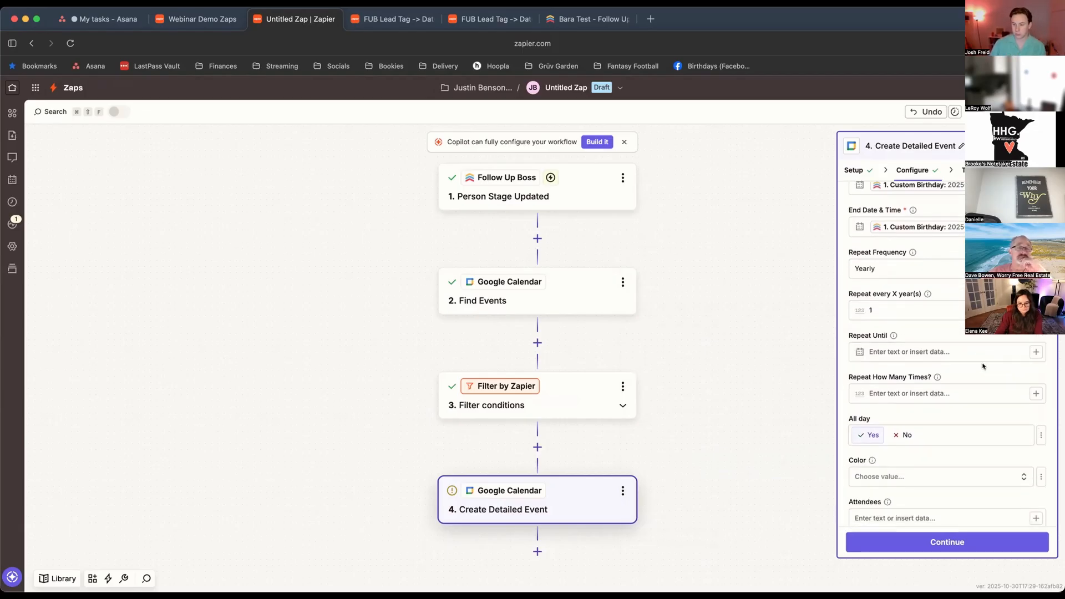
scroll(945, 324, down, 2)
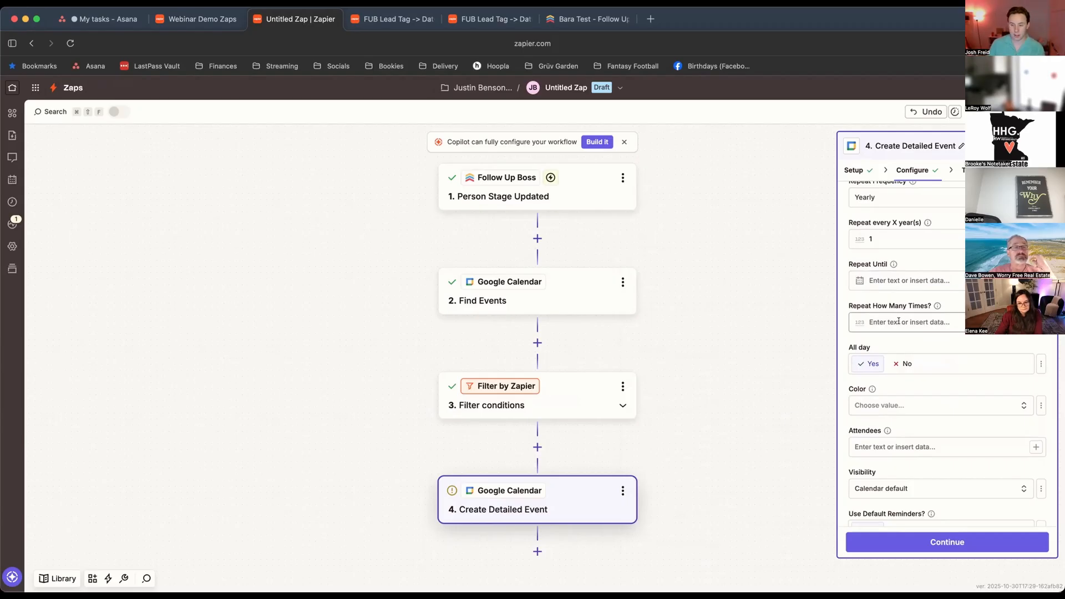
scroll(899, 321, down, 1)
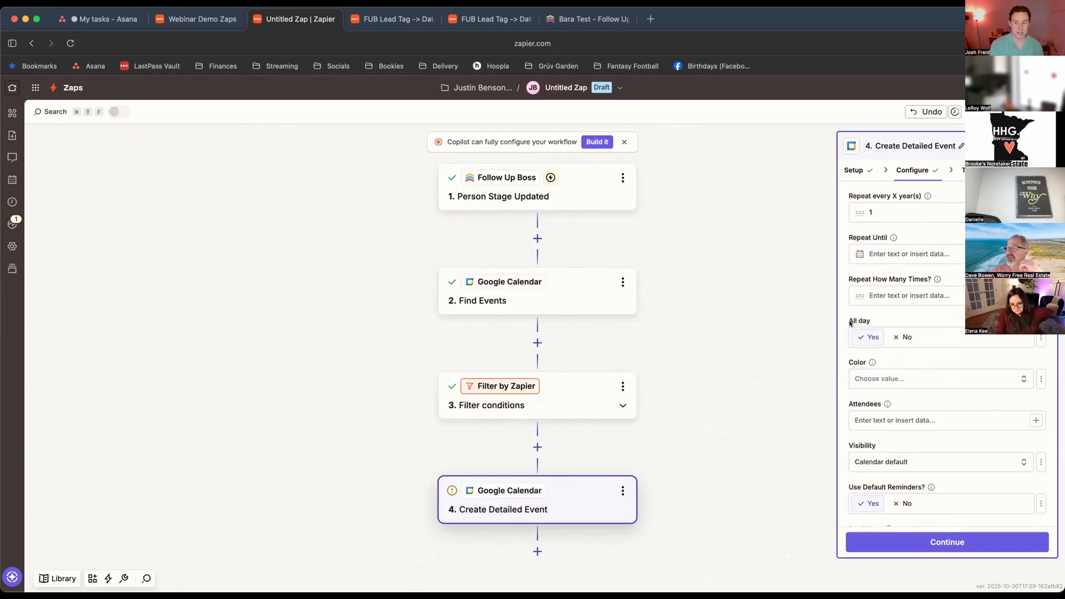
click(902, 336)
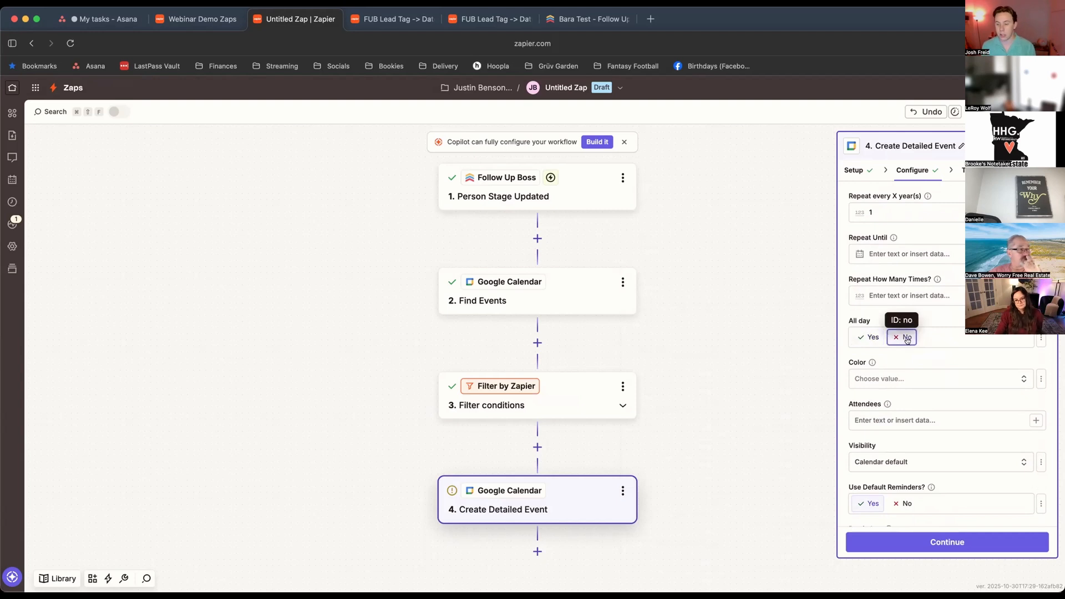
click(868, 339)
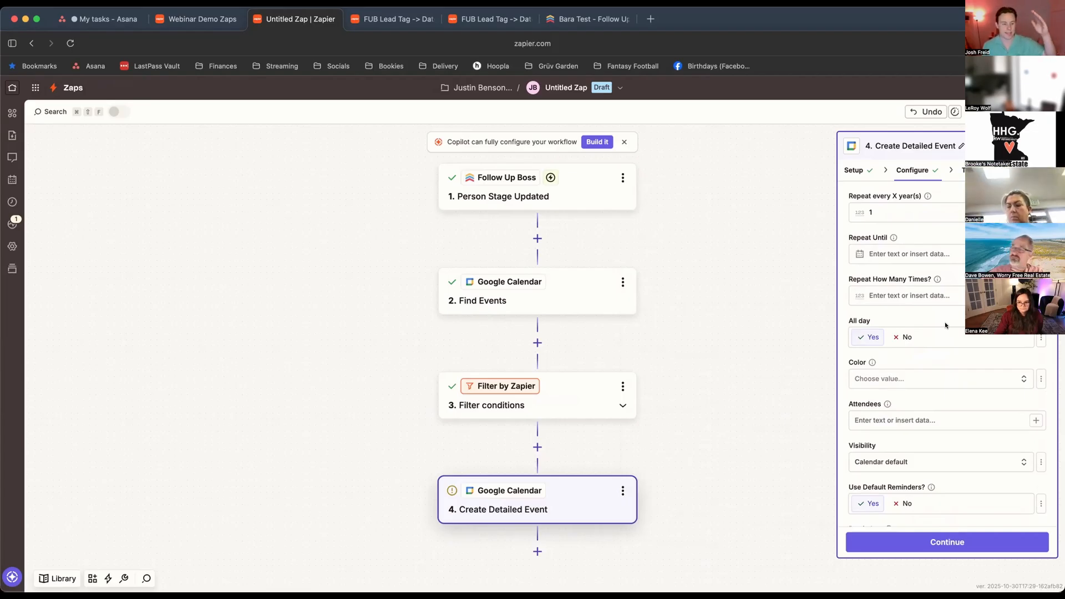
- Look through the available Color and Visibility options for the detailed event without choosing a different value
scroll(935, 331, down, 3)
scroll(925, 312, down, 2)
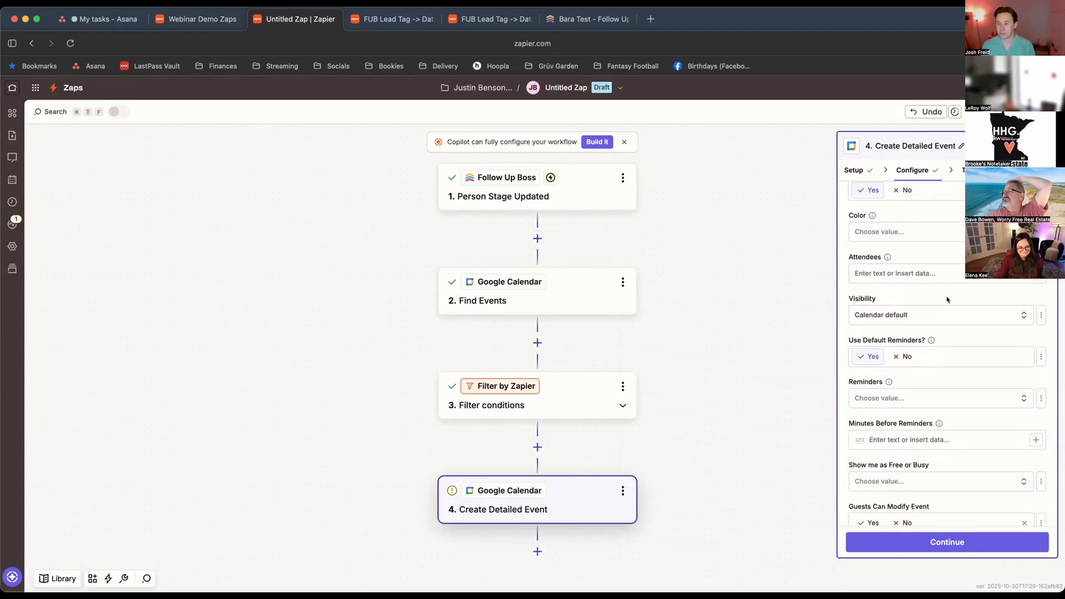
click(938, 232)
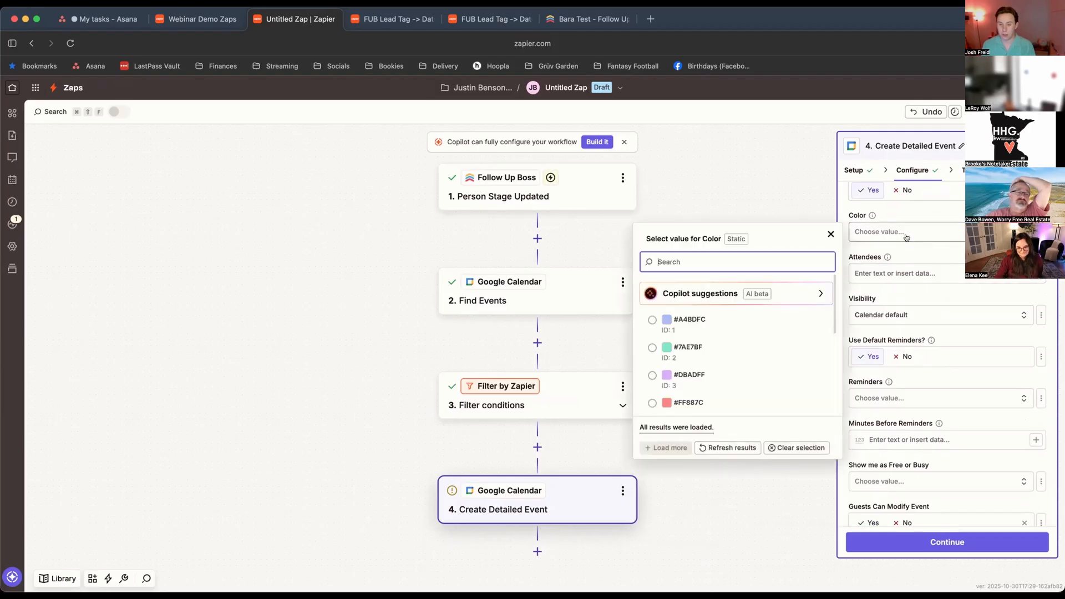
scroll(757, 355, down, 4)
scroll(756, 356, down, 1)
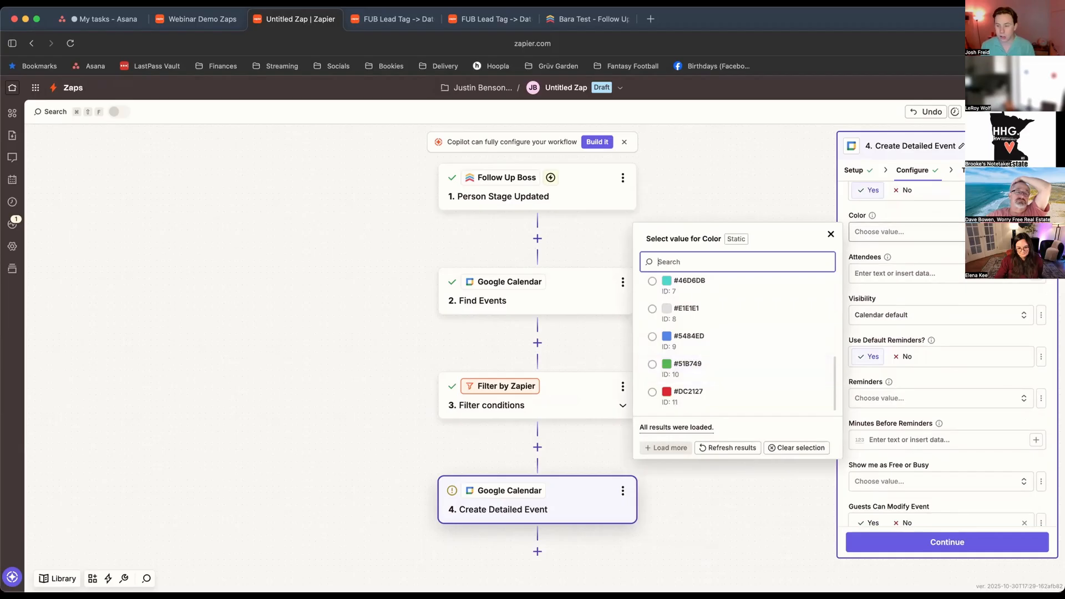
click(921, 252)
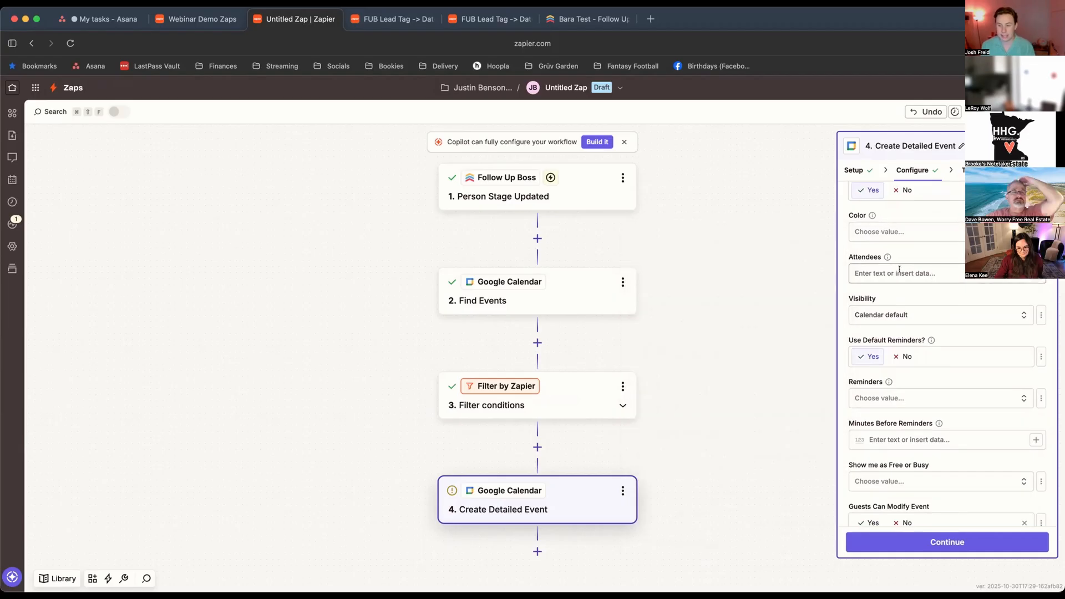
click(951, 319)
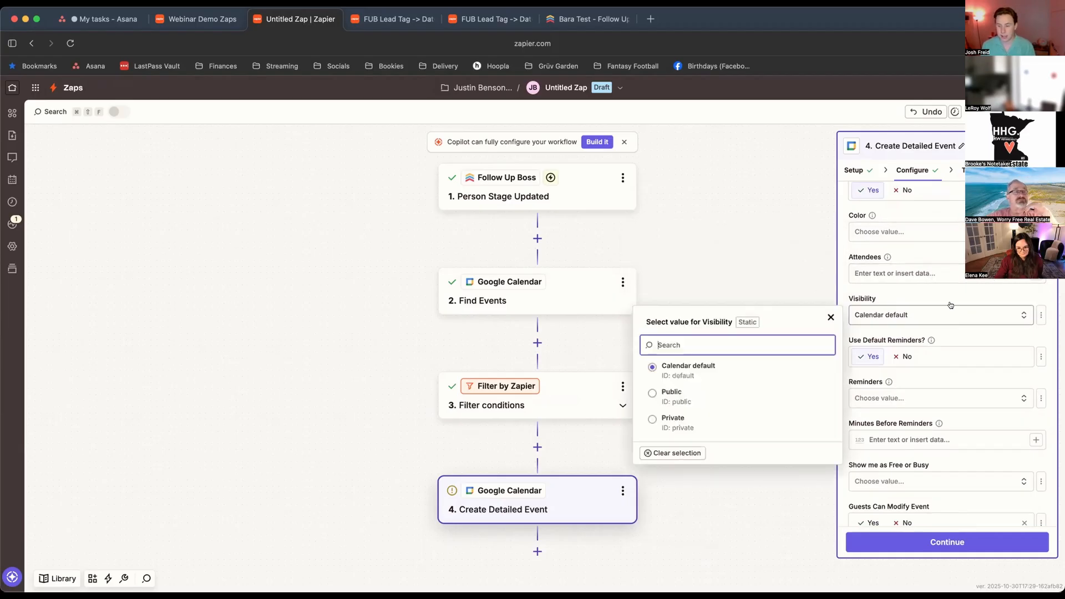
click(961, 297)
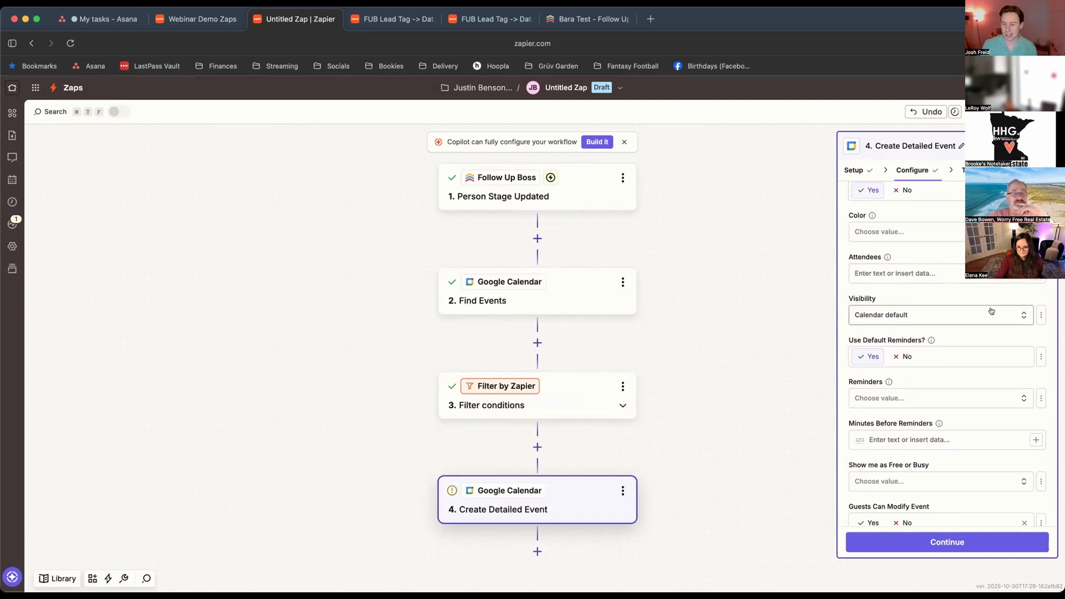
- Turn off the default reminders and add an Email reminder 15 minutes before the event
scroll(992, 312, down, 3)
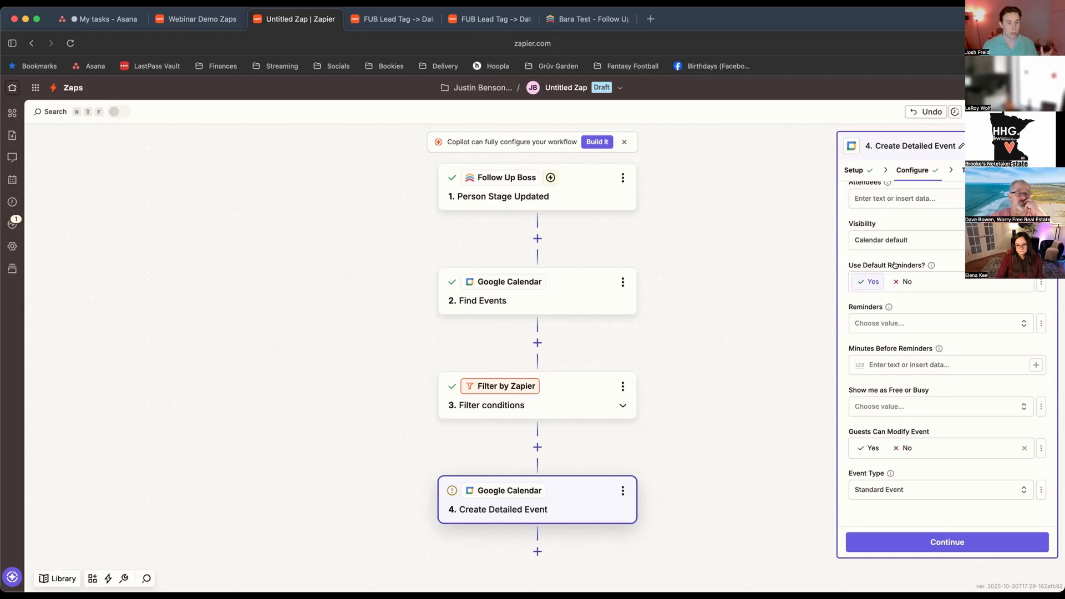
click(904, 282)
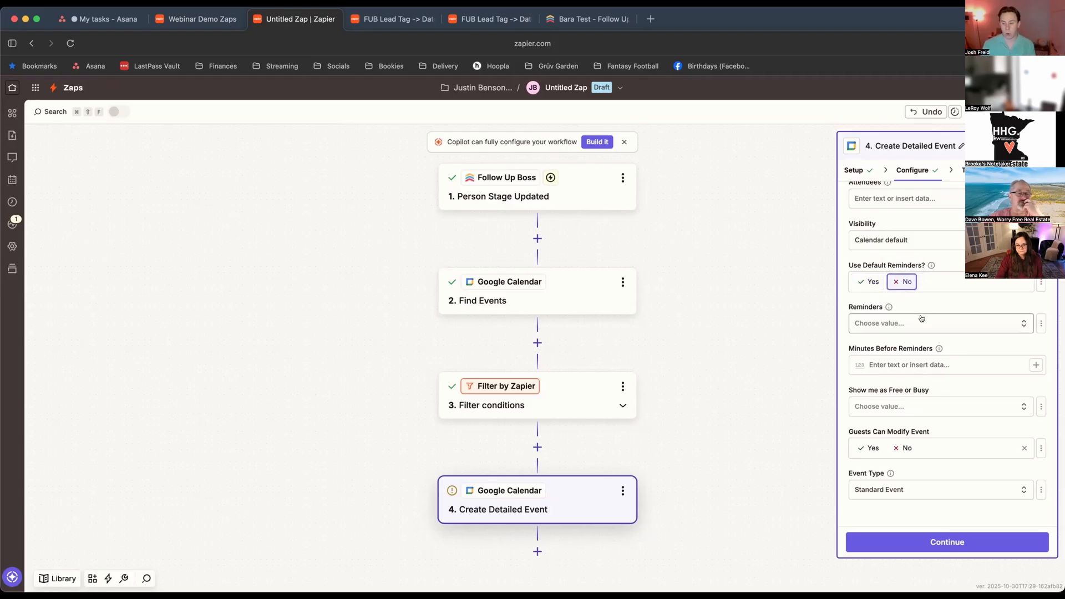
click(918, 320)
click(736, 358)
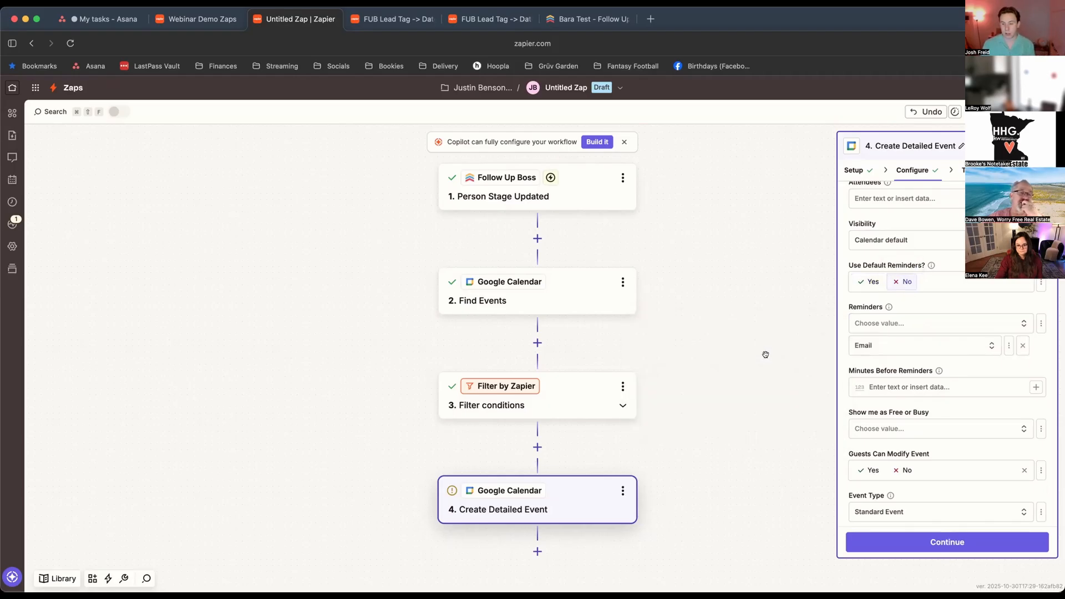
click(958, 384)
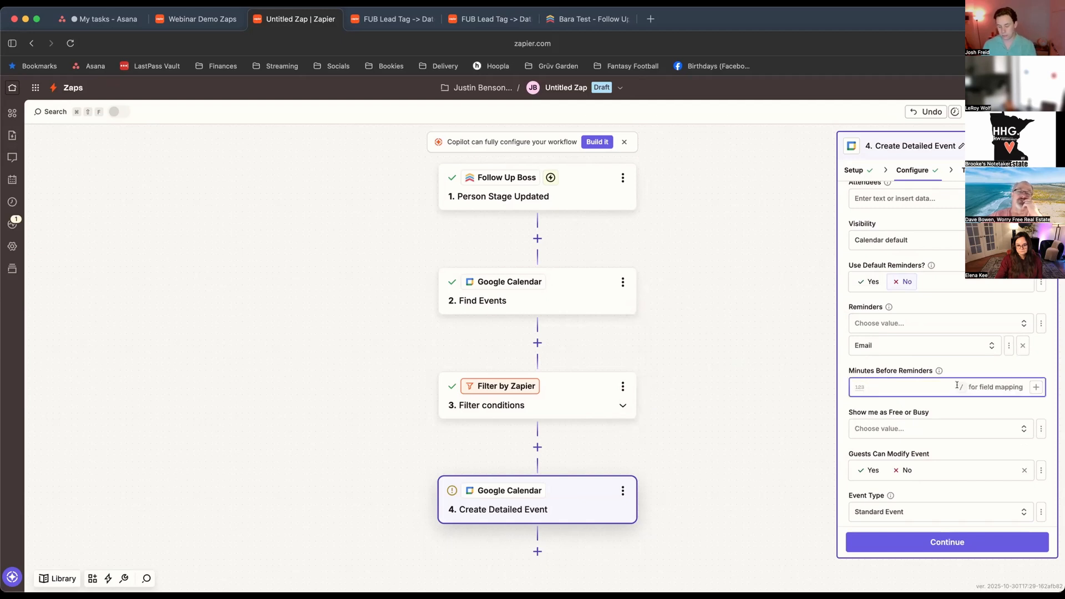
text(15)
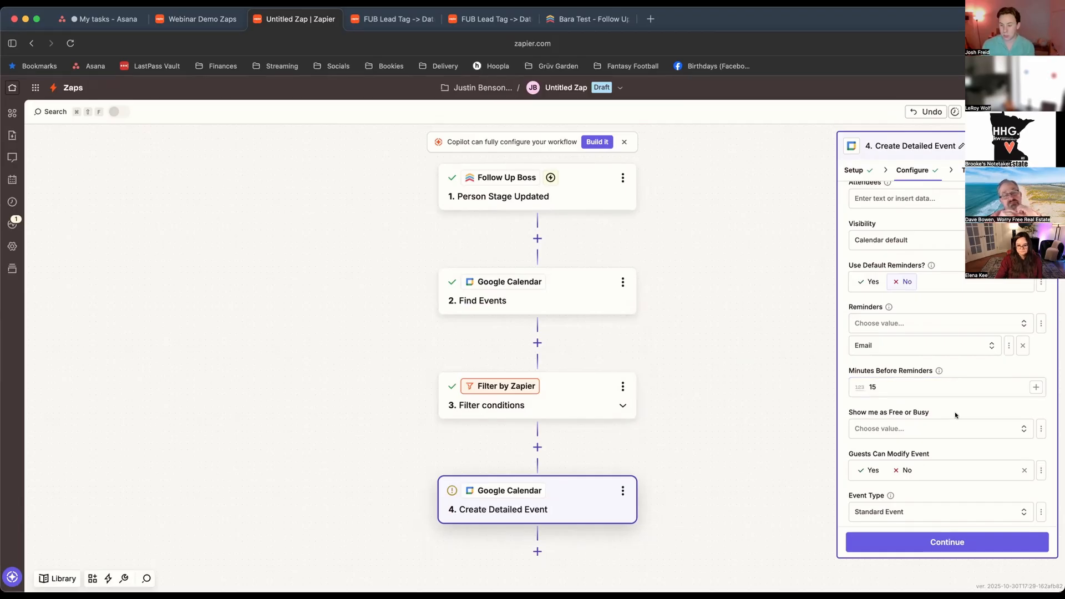
- Show the calendar owner as Free during the event and set Guests Can Modify Event to No
click(958, 430)
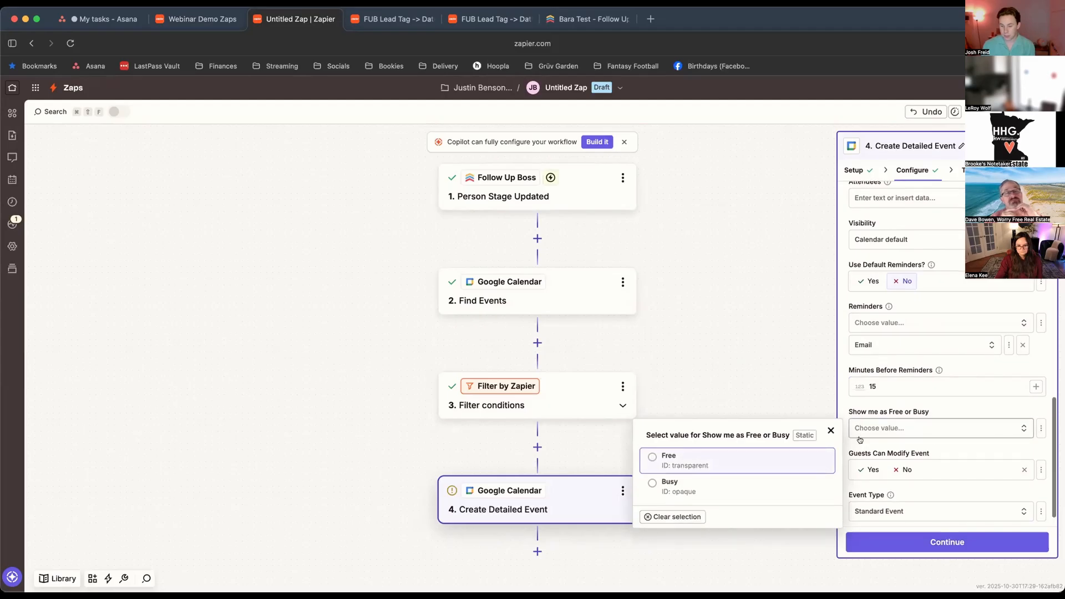
click(651, 457)
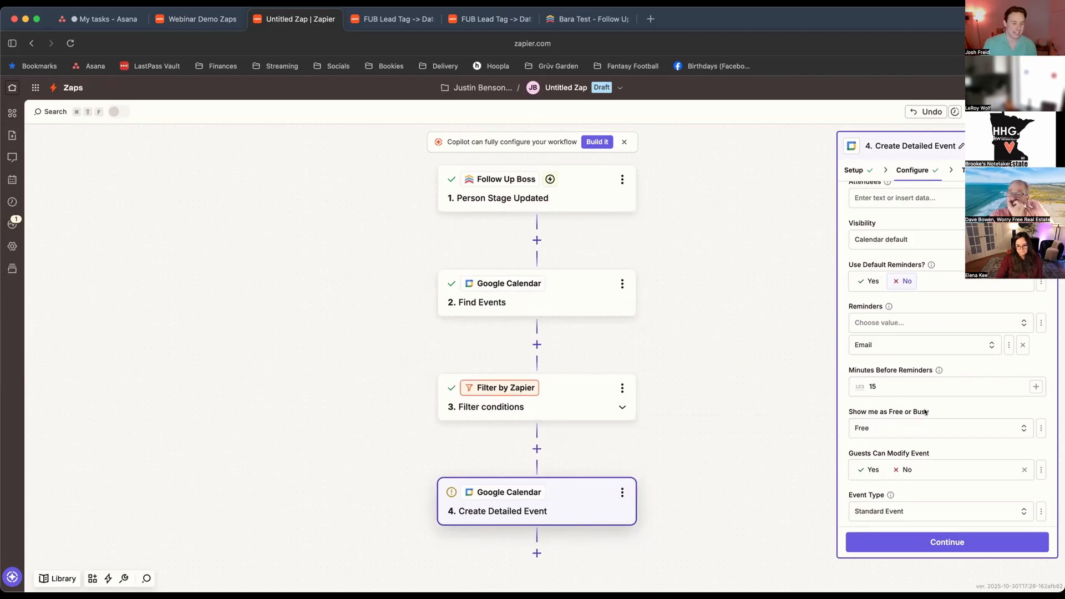
scroll(956, 405, down, 1)
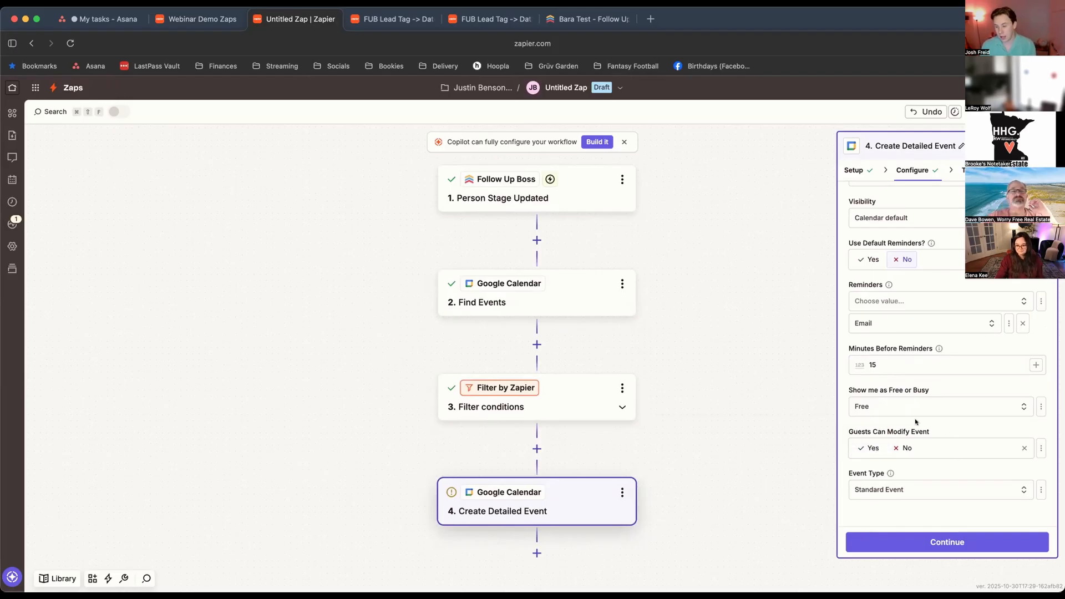
click(904, 446)
click(906, 444)
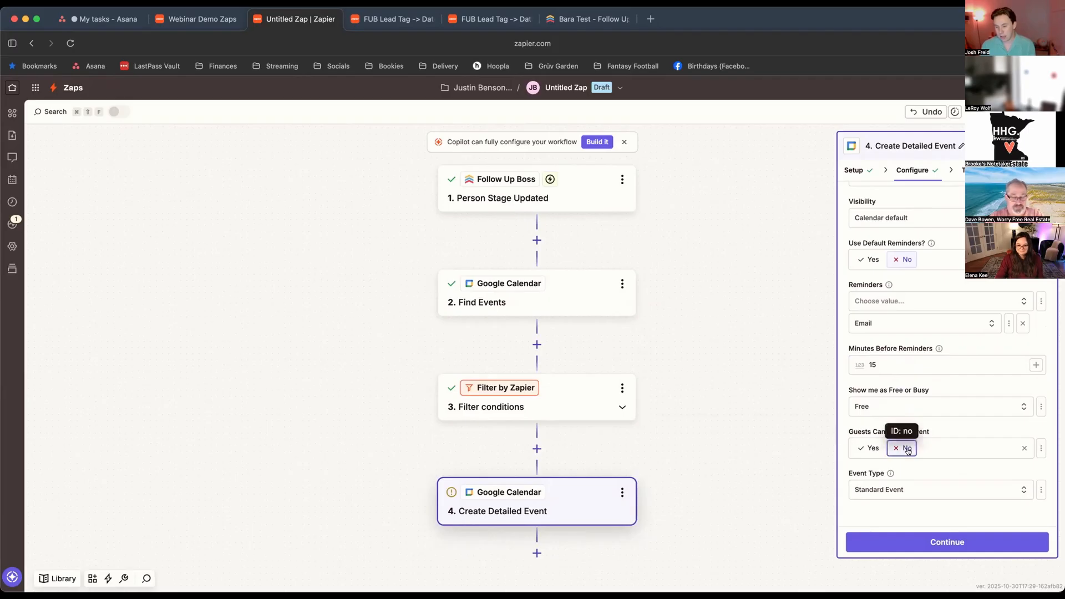
click(946, 489)
click(954, 467)
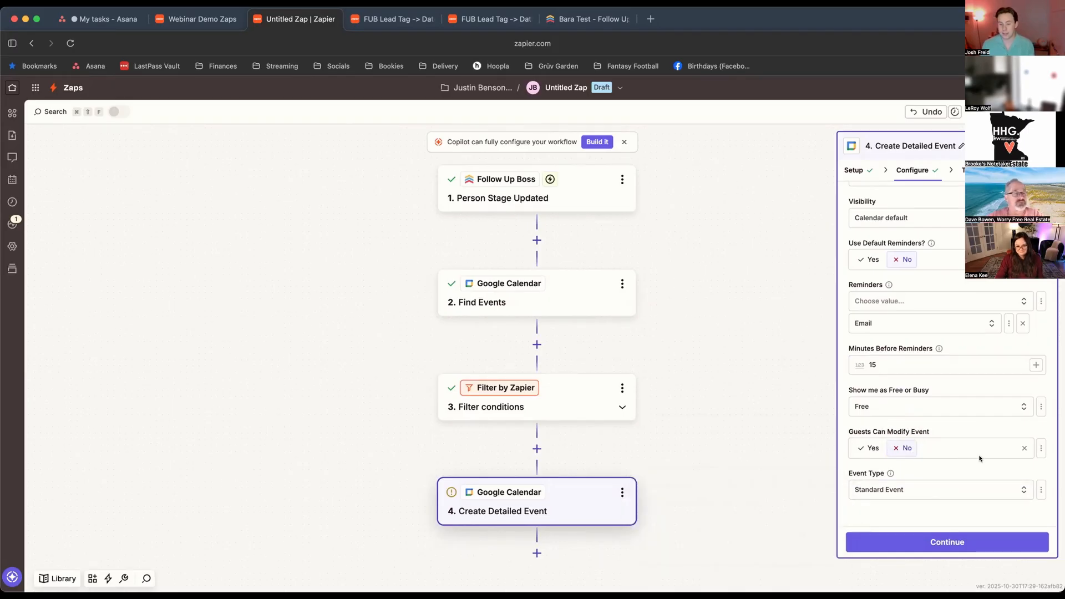
- Test the Create Detailed Event step by sending an event to Google Calendar and examine the returned data
click(975, 539)
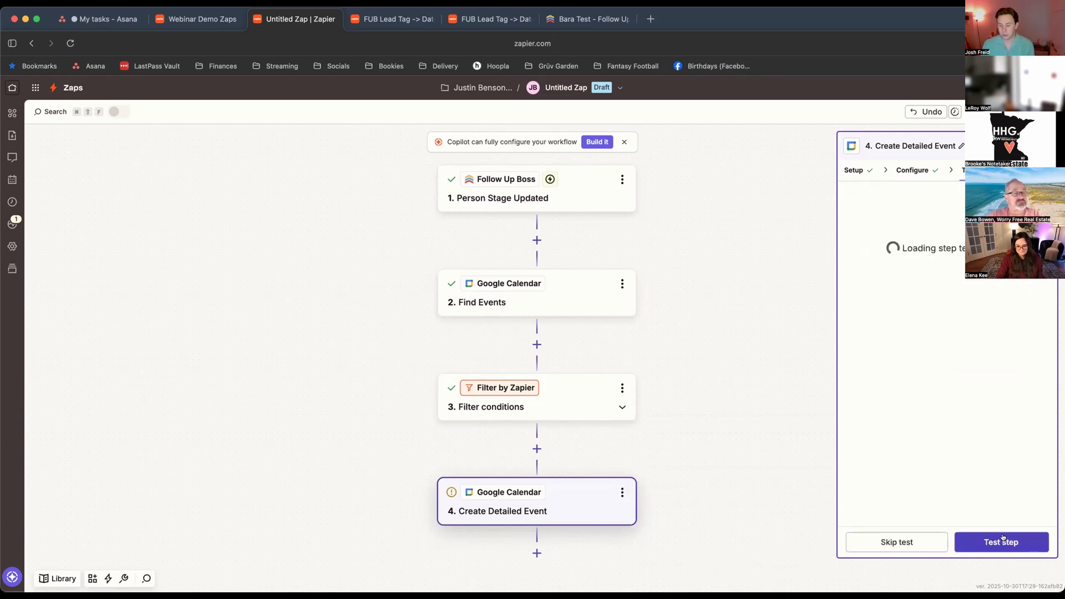
click(966, 540)
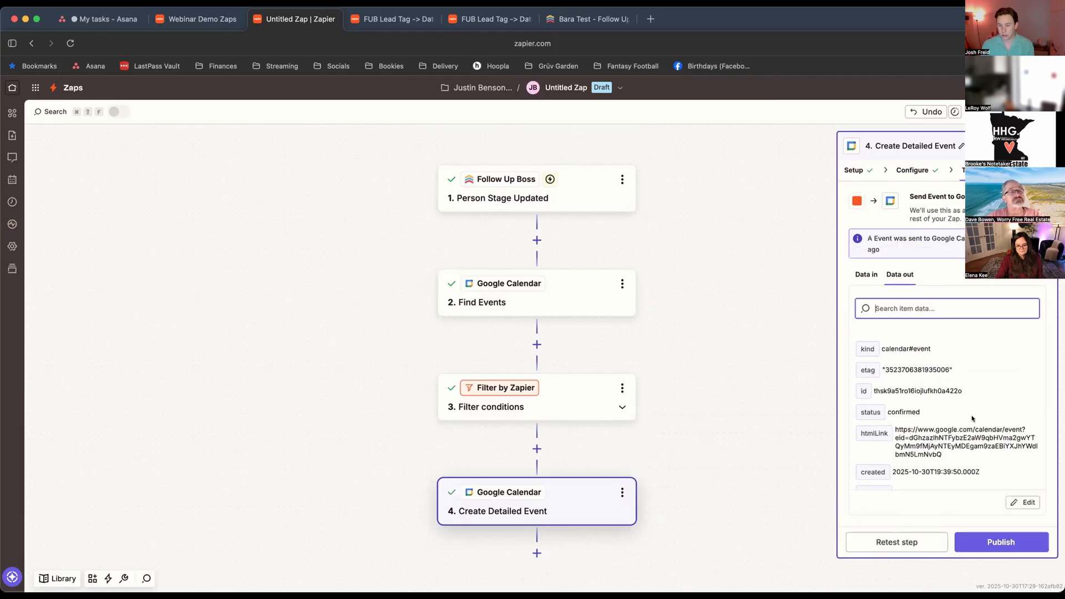
scroll(947, 383, down, 5)
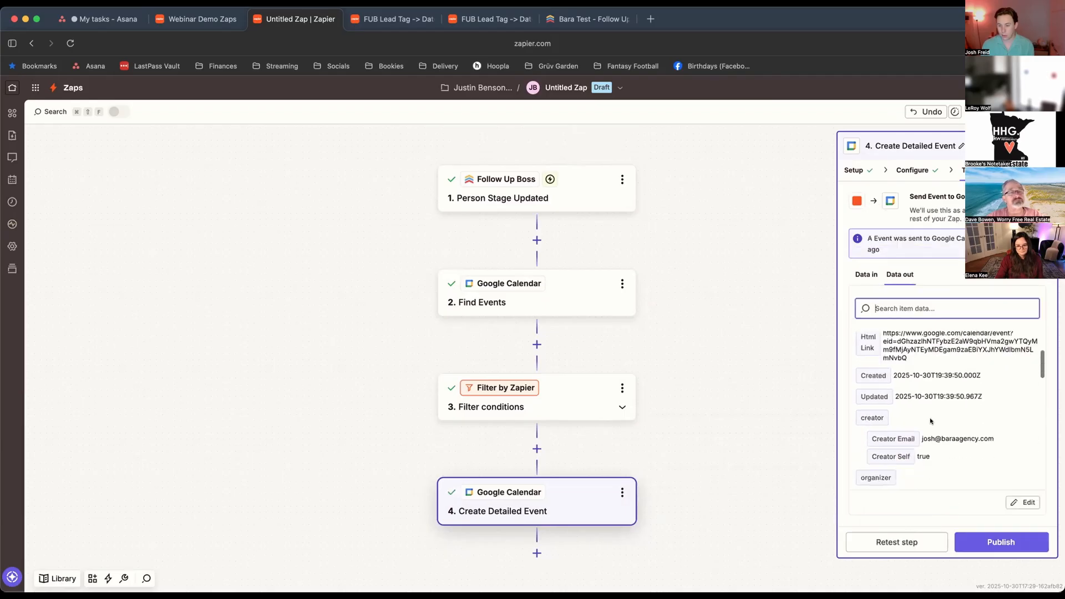
scroll(941, 392, up, 3)
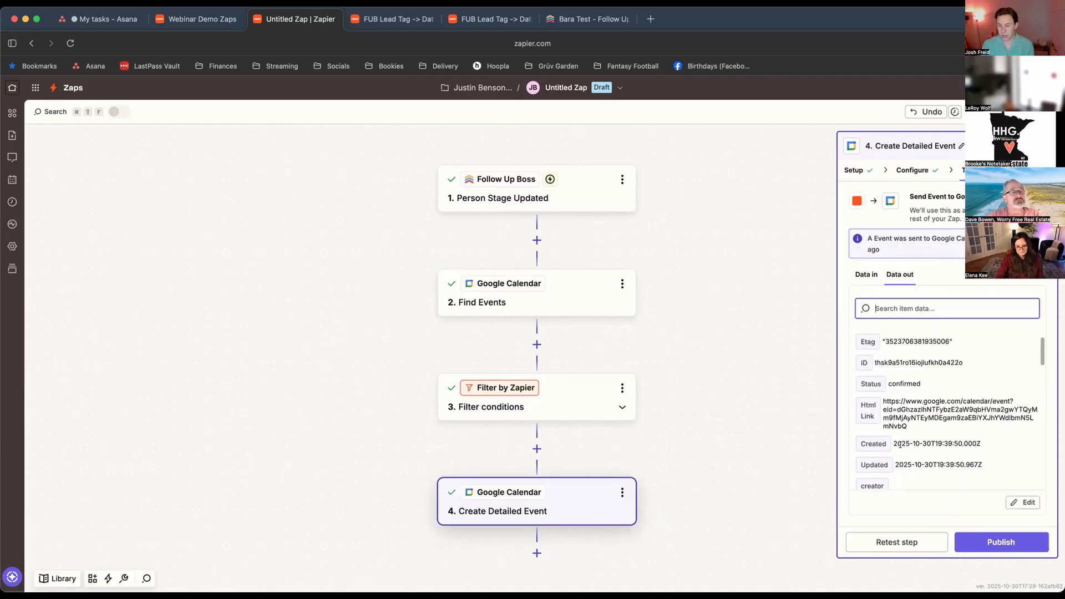
scroll(917, 438, up, 1)
scroll(892, 413, down, 4)
scroll(901, 404, down, 10)
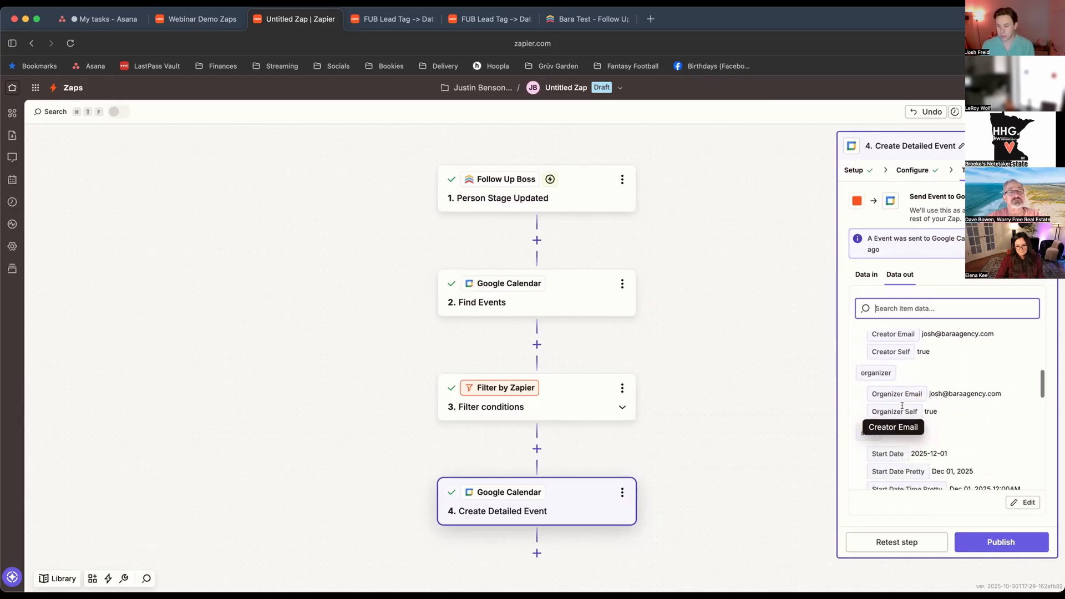
scroll(950, 411, down, 5)
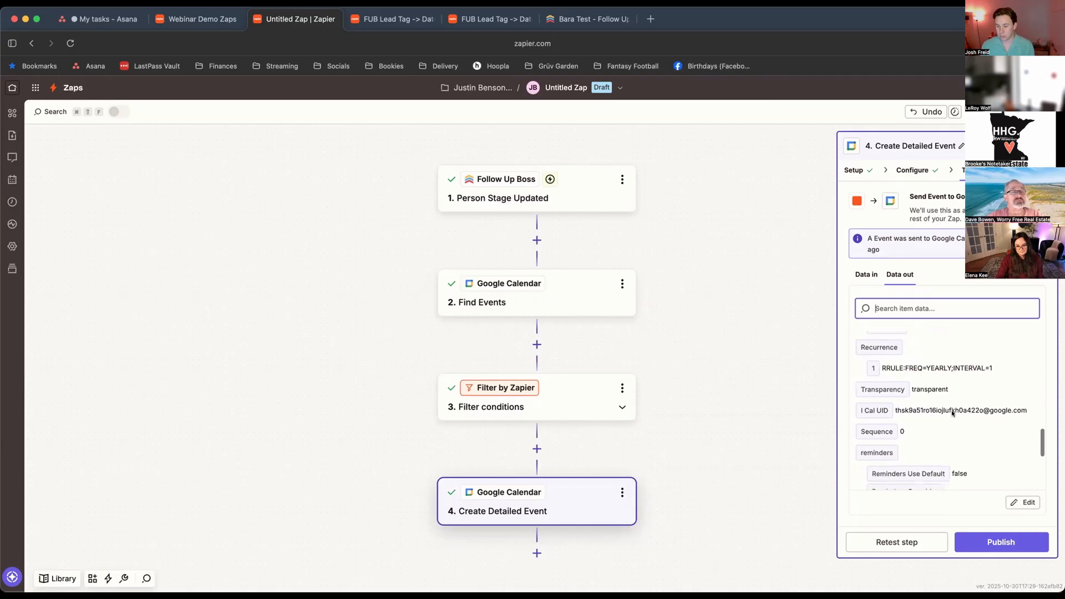
- Reopen the Create Detailed Event configuration and review its fields from the calendar choice through the reminder settings
click(913, 170)
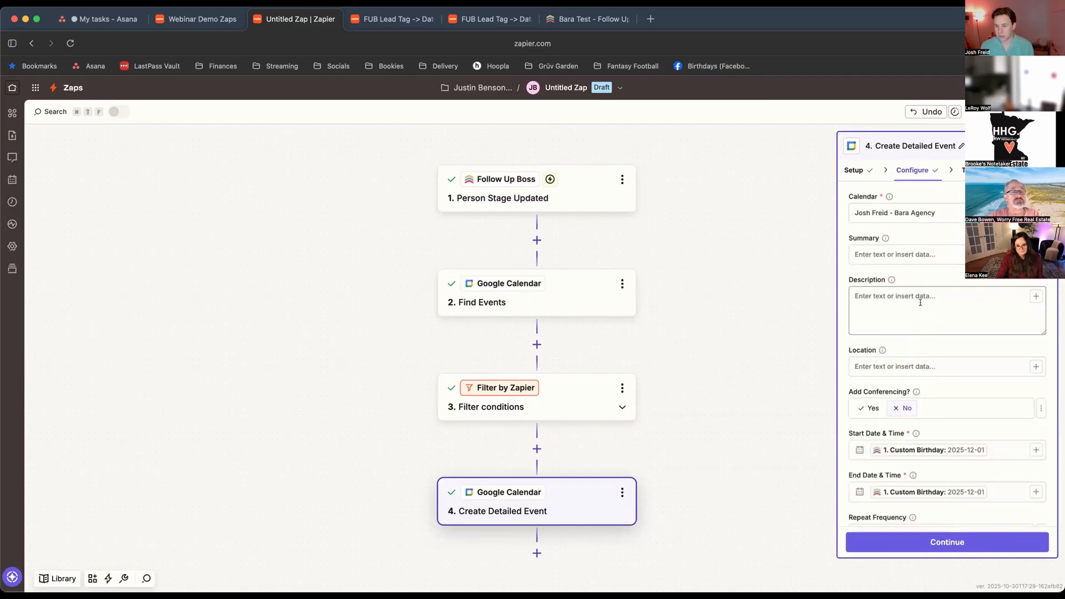
scroll(921, 304, down, 4)
scroll(921, 308, down, 1)
scroll(921, 308, up, 2)
scroll(921, 308, down, 4)
scroll(920, 308, up, 5)
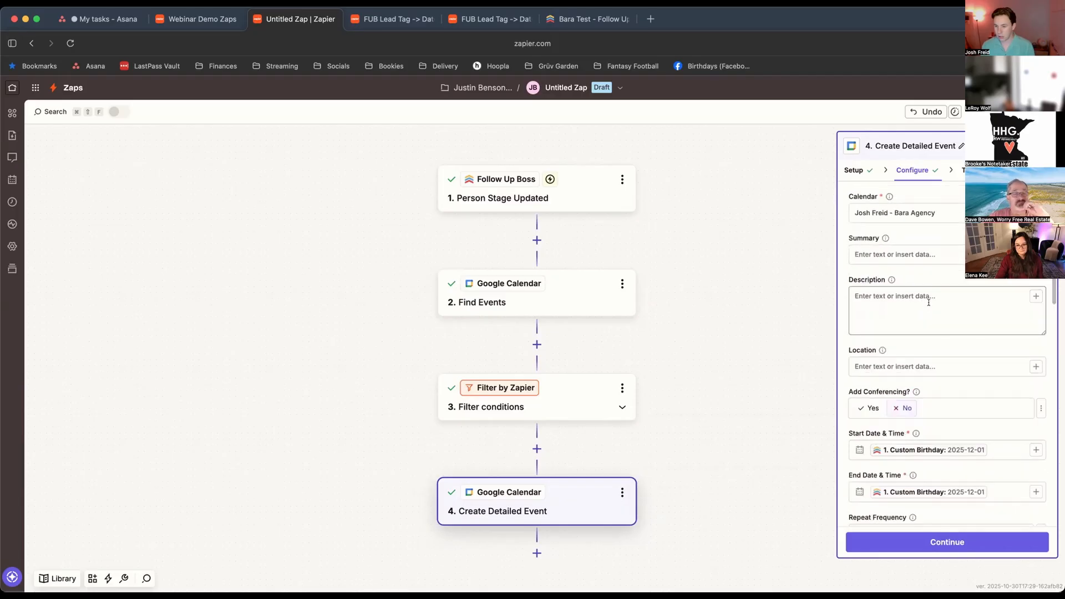
scroll(957, 300, down, 1)
scroll(956, 300, down, 5)
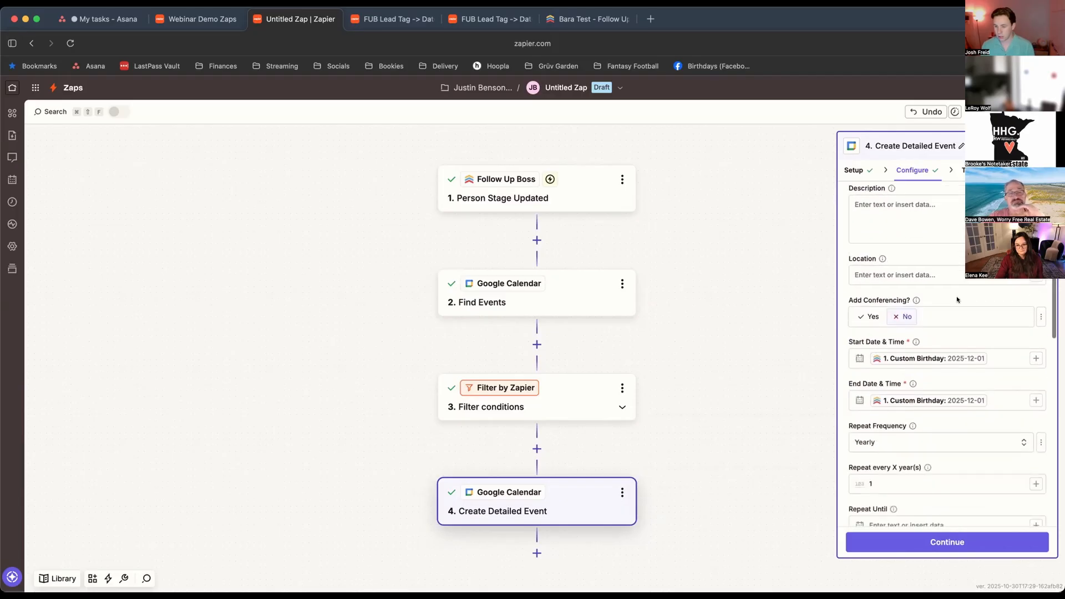
scroll(957, 300, down, 5)
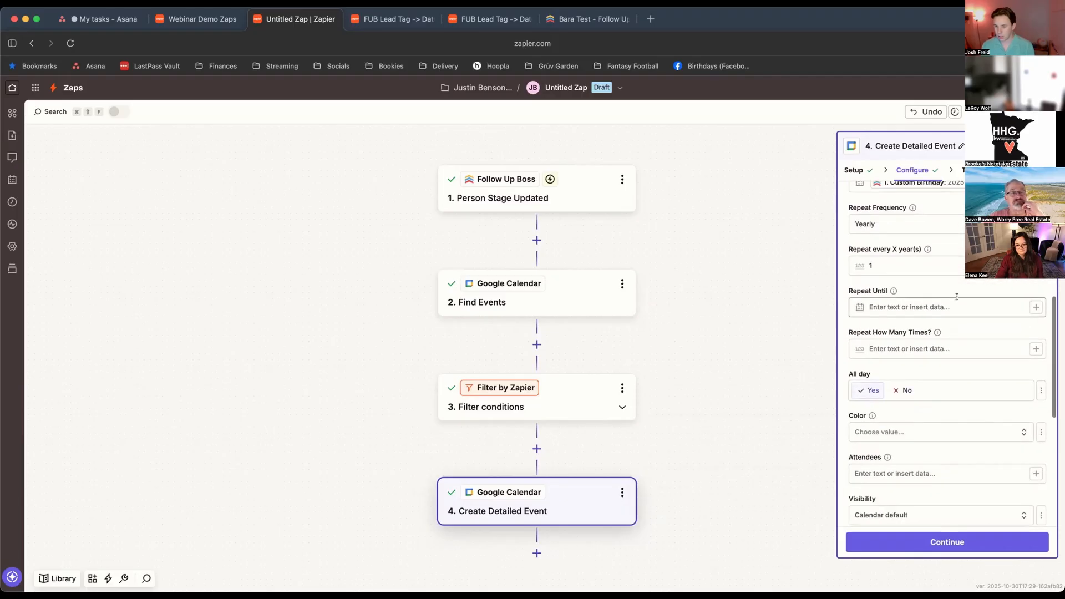
scroll(965, 294, down, 2)
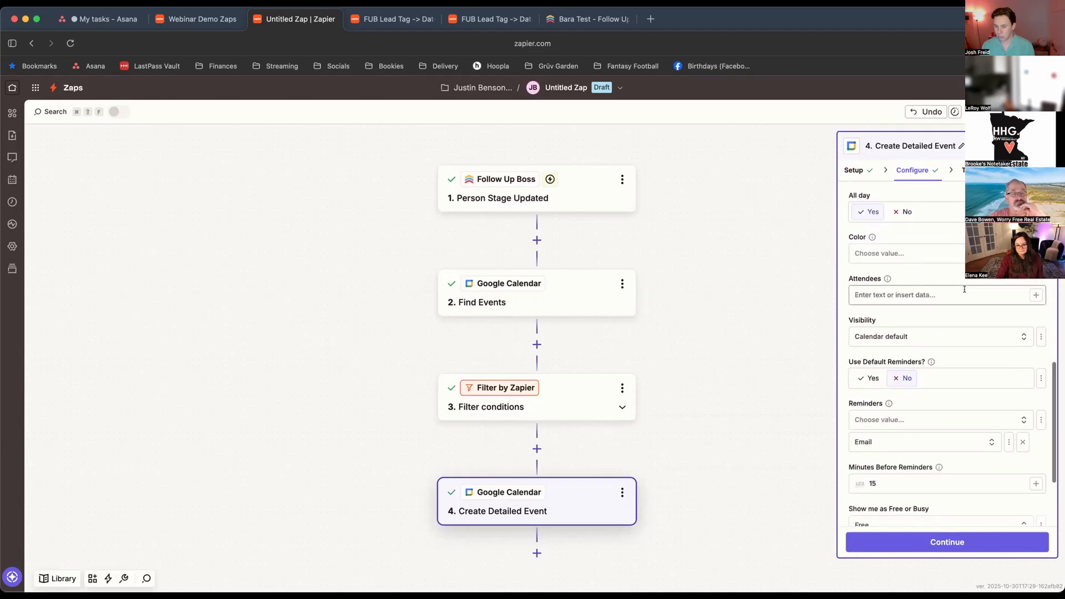
scroll(967, 290, up, 12)
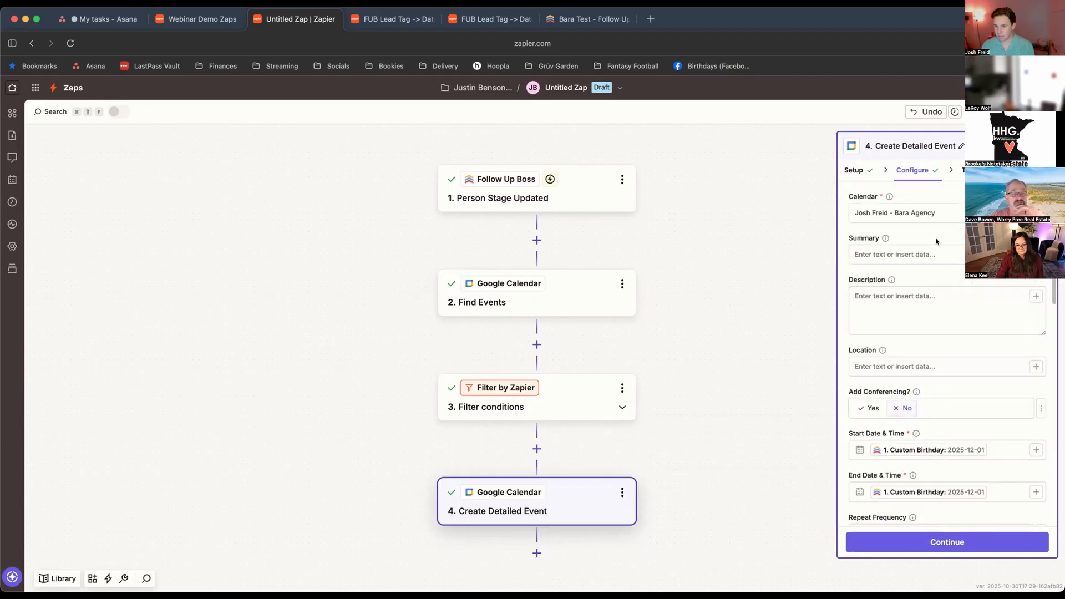
click(896, 254)
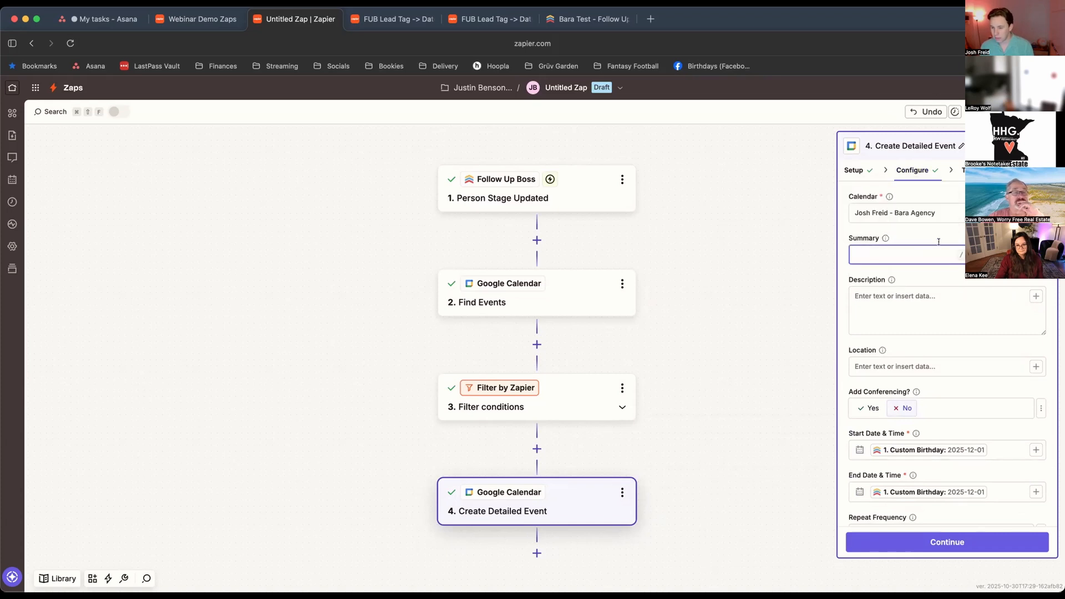
scroll(945, 244, down, 3)
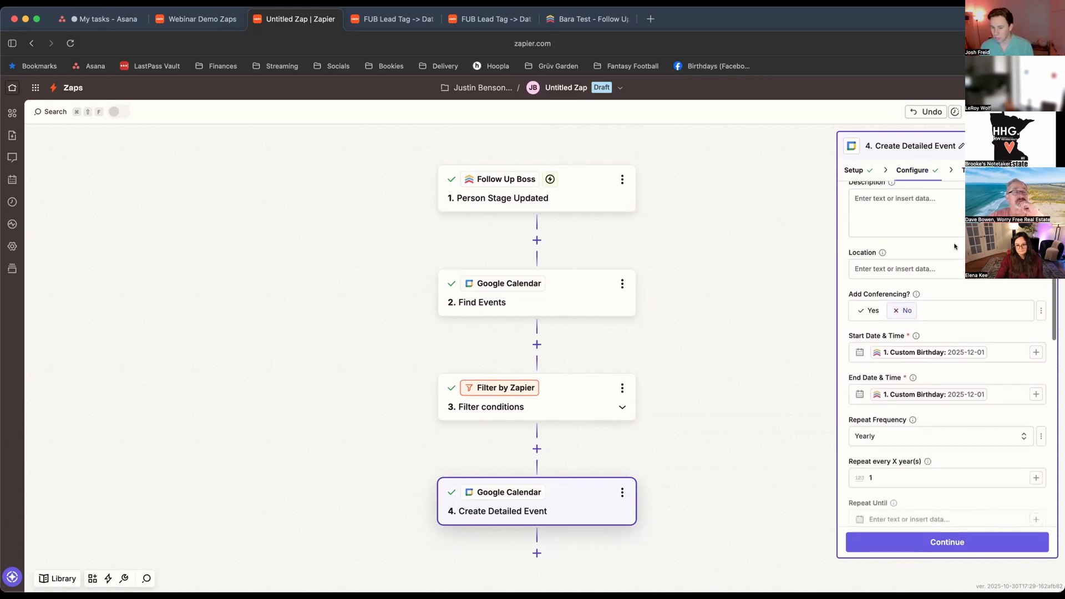
scroll(943, 250, up, 3)
click(920, 251)
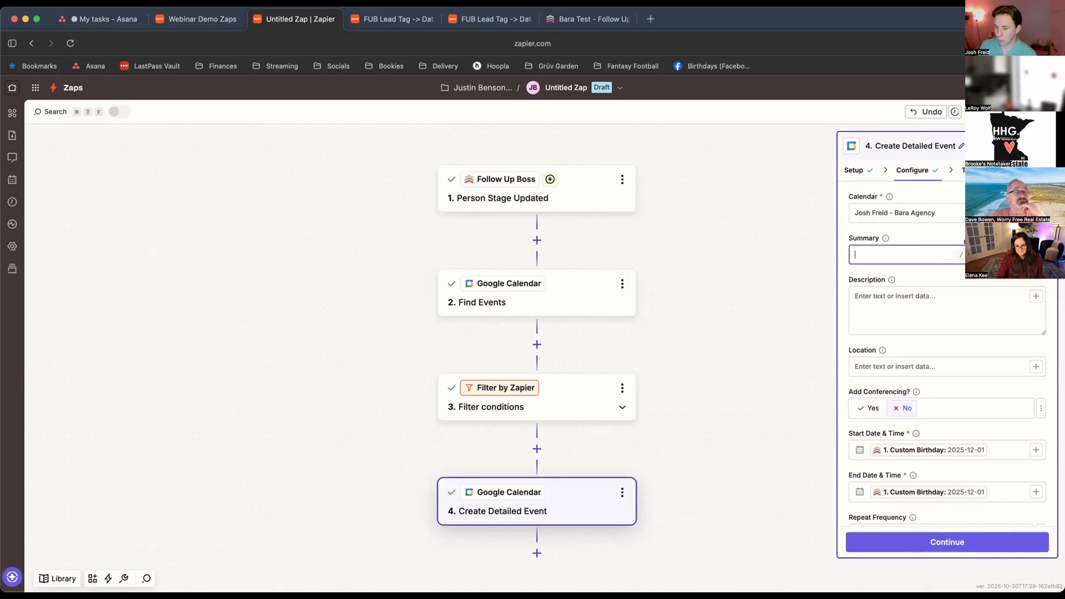
key(slash)
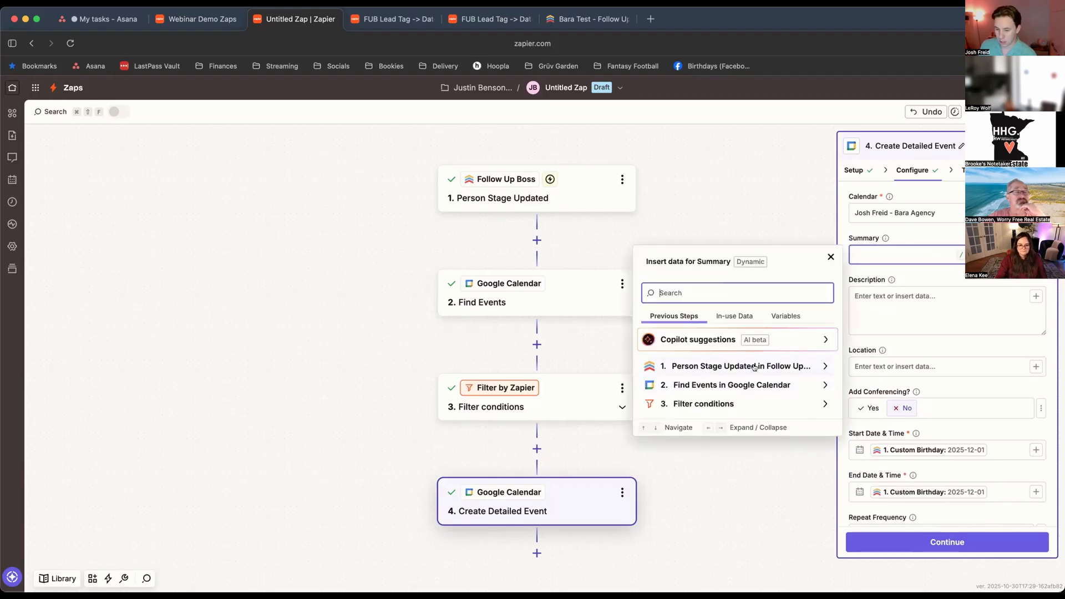
click(932, 239)
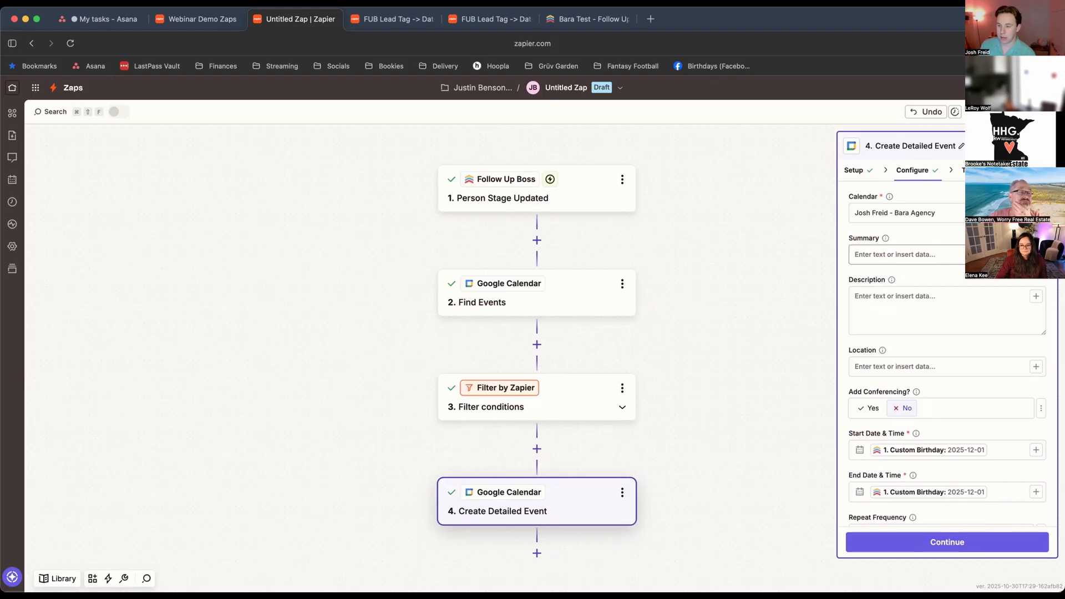
click(943, 254)
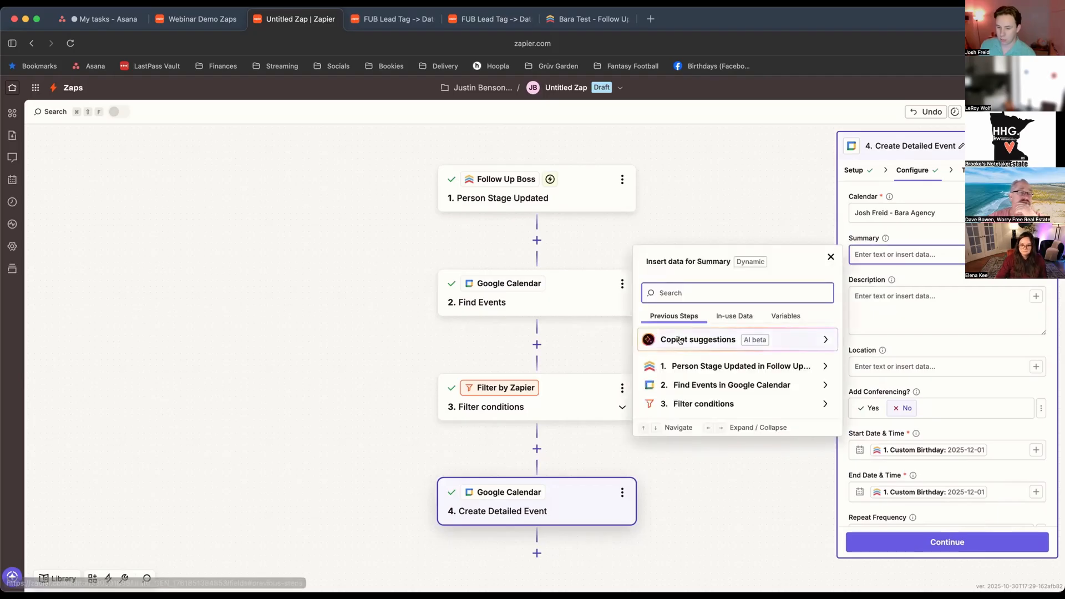
click(937, 232)
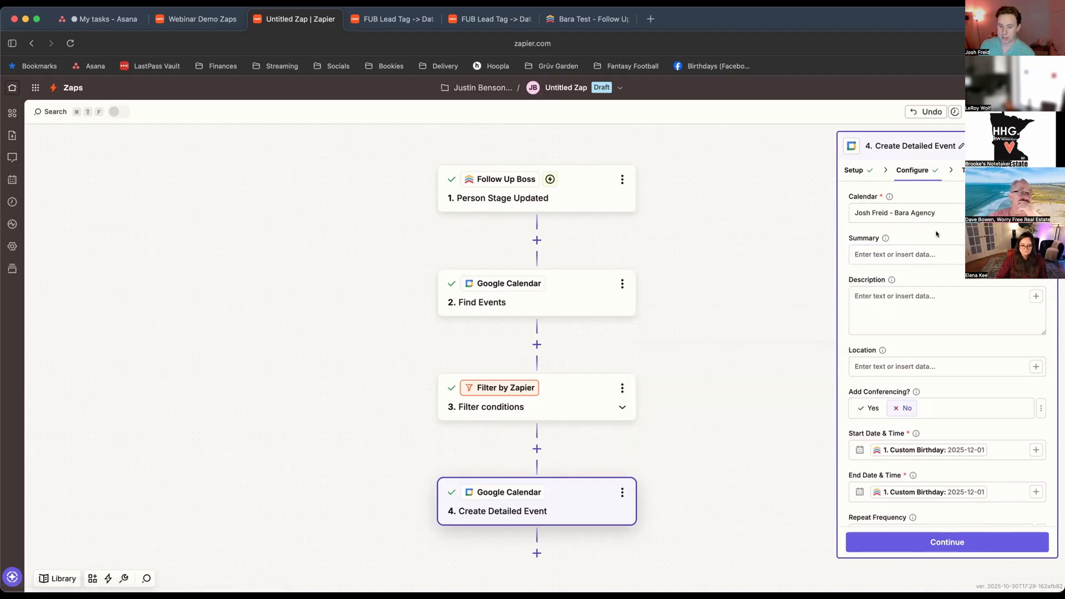
- Replace the search term in the Find Events step with the Follow Up Boss Name field followed by "Birthday"
click(569, 395)
click(549, 301)
scroll(920, 352, down, 4)
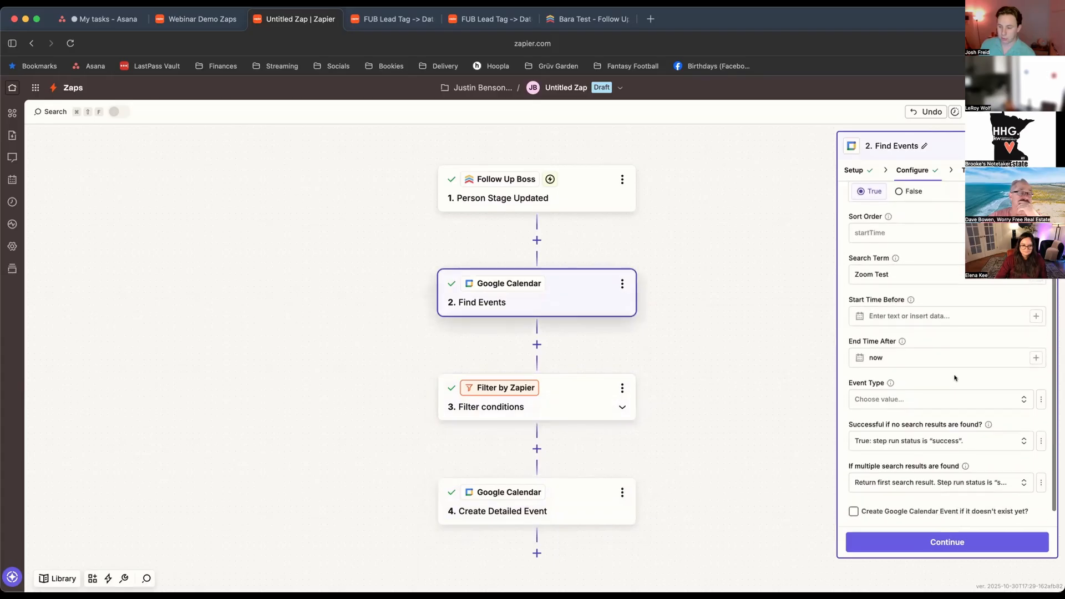
scroll(887, 313, up, 3)
click(872, 307)
triple_click(894, 308)
key(BackSpace)
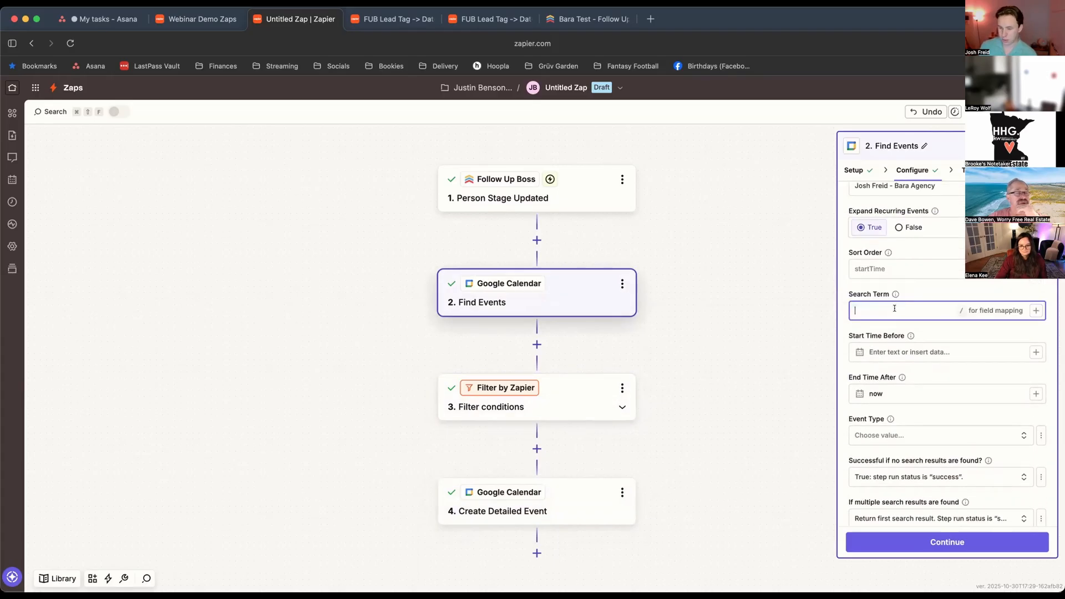
click(1036, 311)
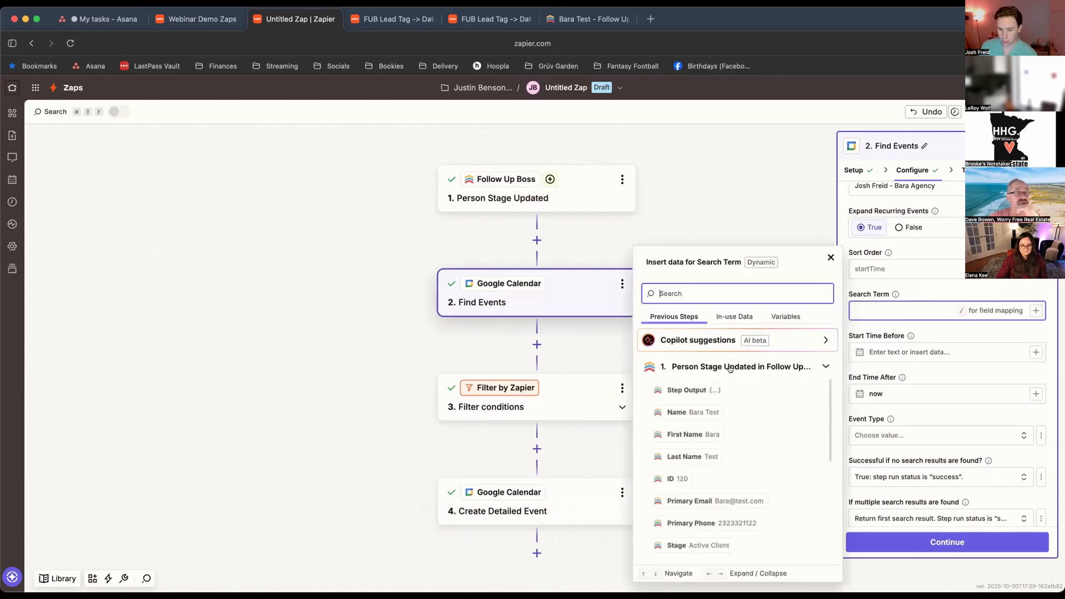
click(707, 414)
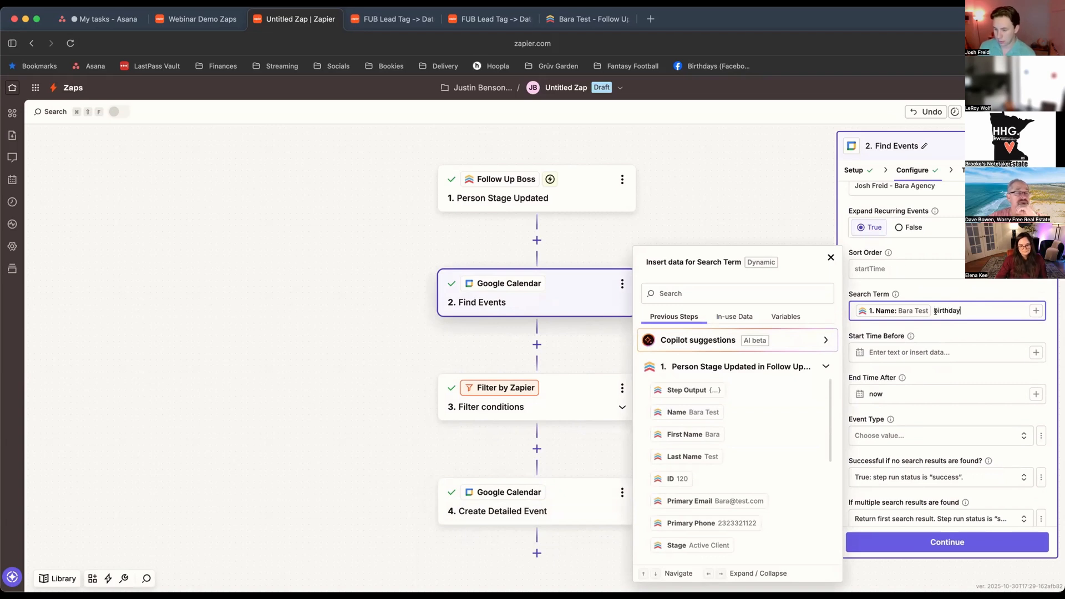
key(BackSpace)
text(B)
click(947, 542)
- Set the Create Detailed Event summary to the Follow Up Boss Name field followed by "Birthday"
click(552, 502)
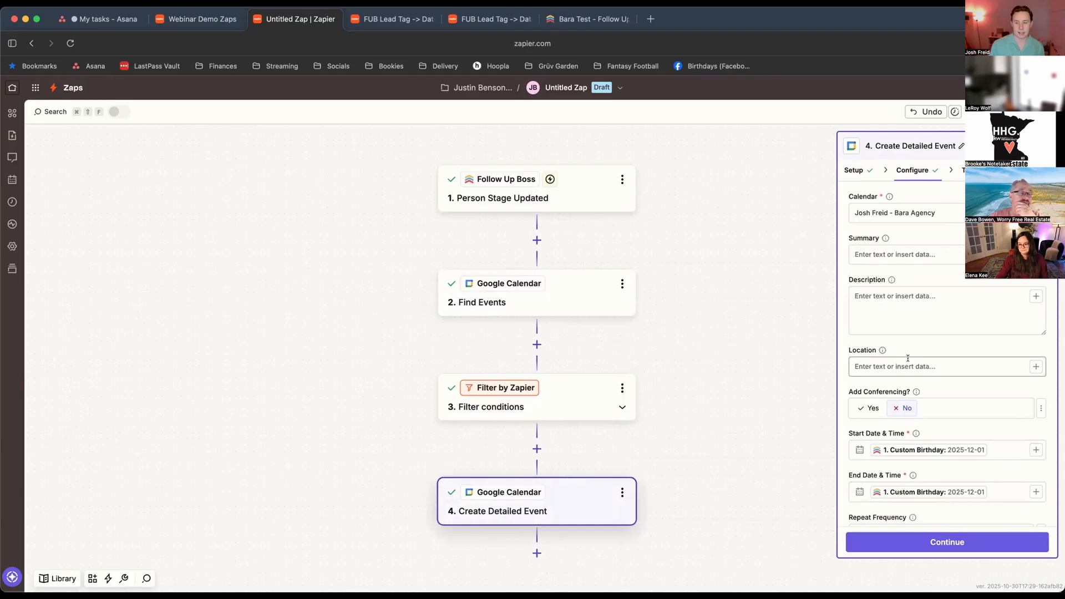
click(913, 254)
click(1035, 255)
click(755, 364)
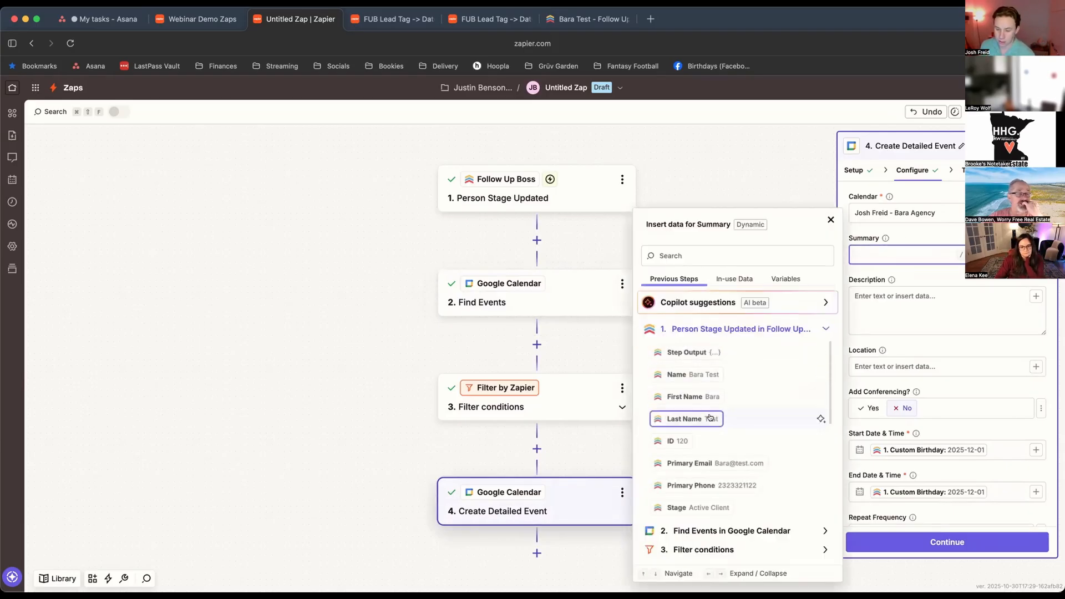
click(700, 376)
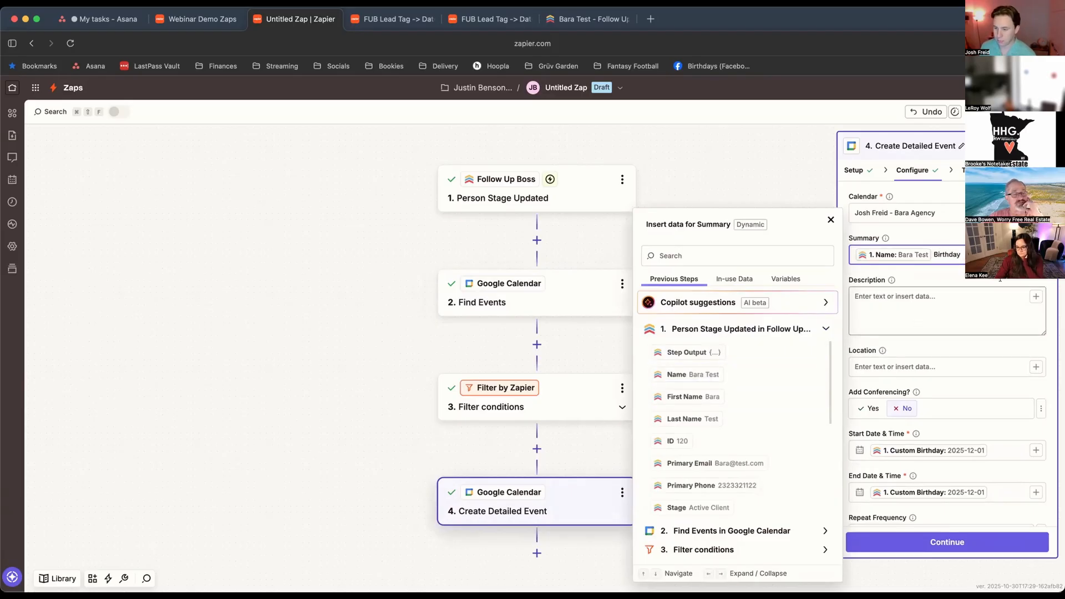
click(946, 239)
- Retest the Create Detailed Event step by sending an event to Google Calendar and examine the data sent and returned
scroll(943, 389, down, 2)
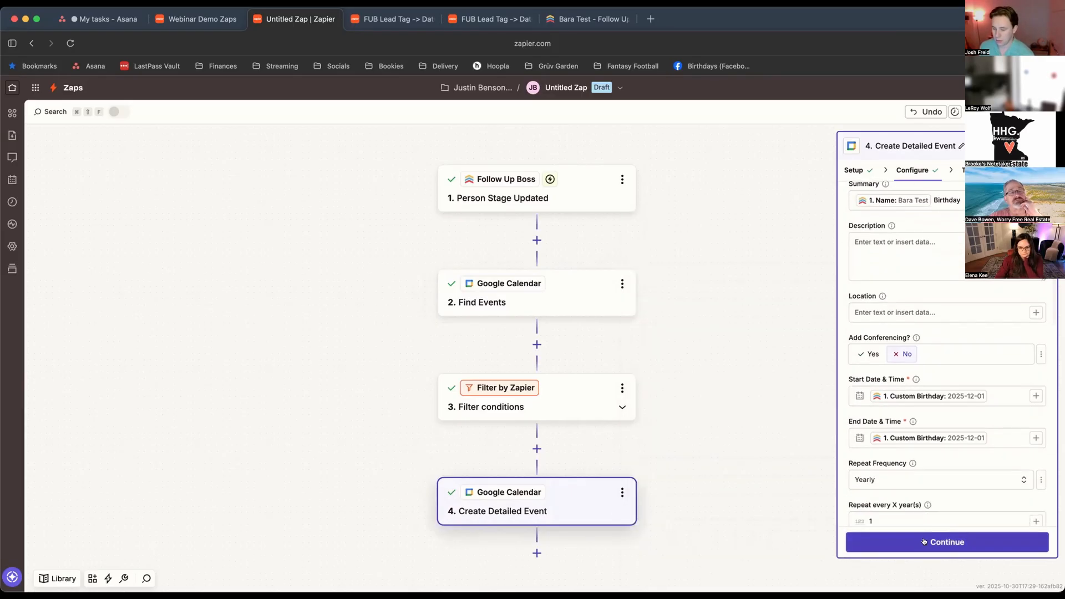
click(927, 540)
click(927, 540)
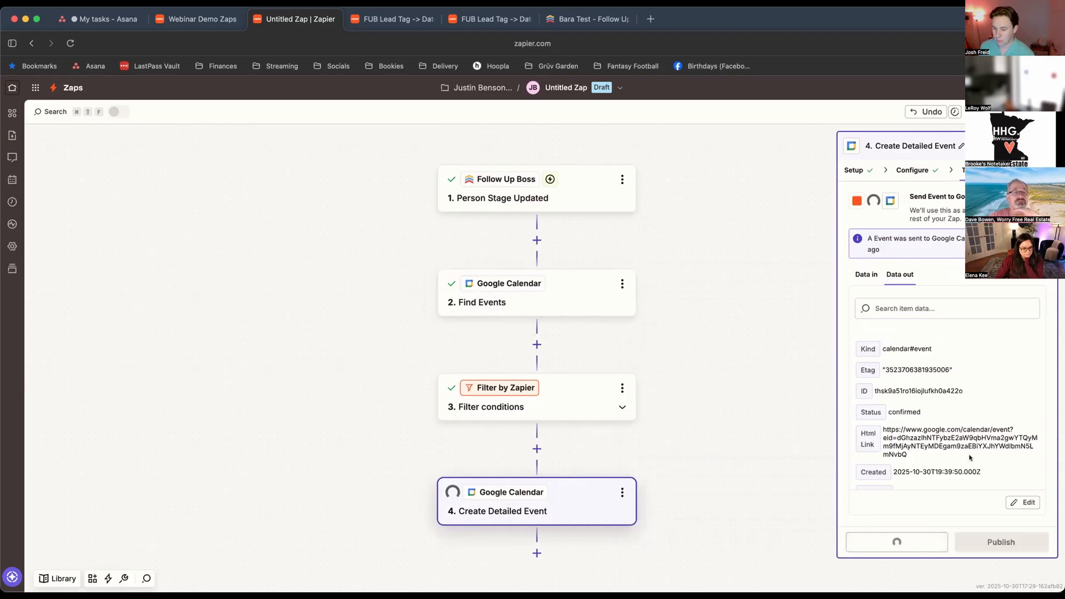
scroll(977, 449, down, 5)
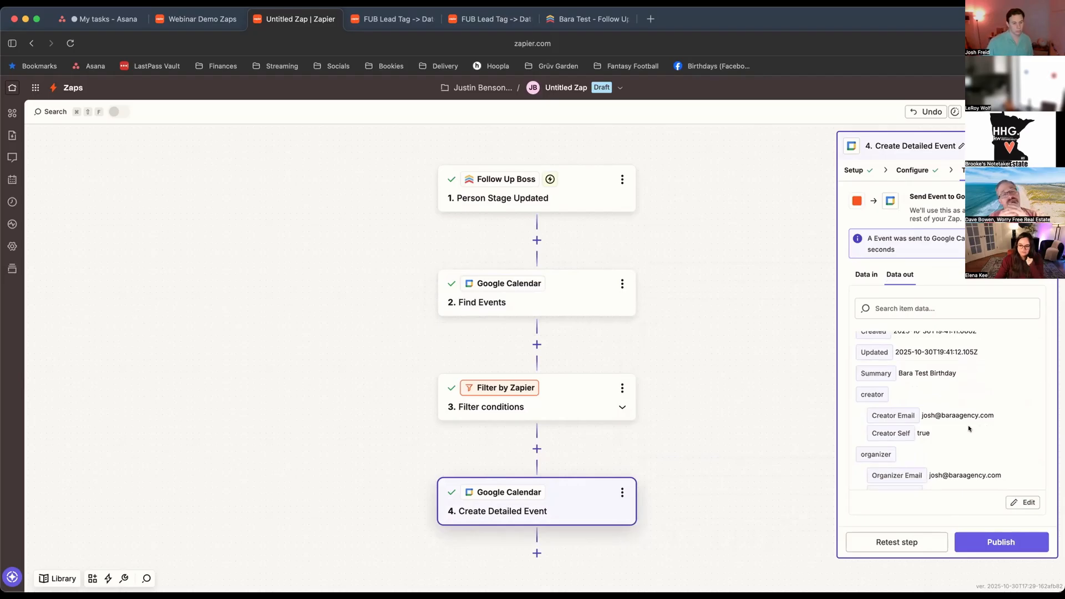
scroll(965, 427, up, 3)
click(866, 274)
click(900, 274)
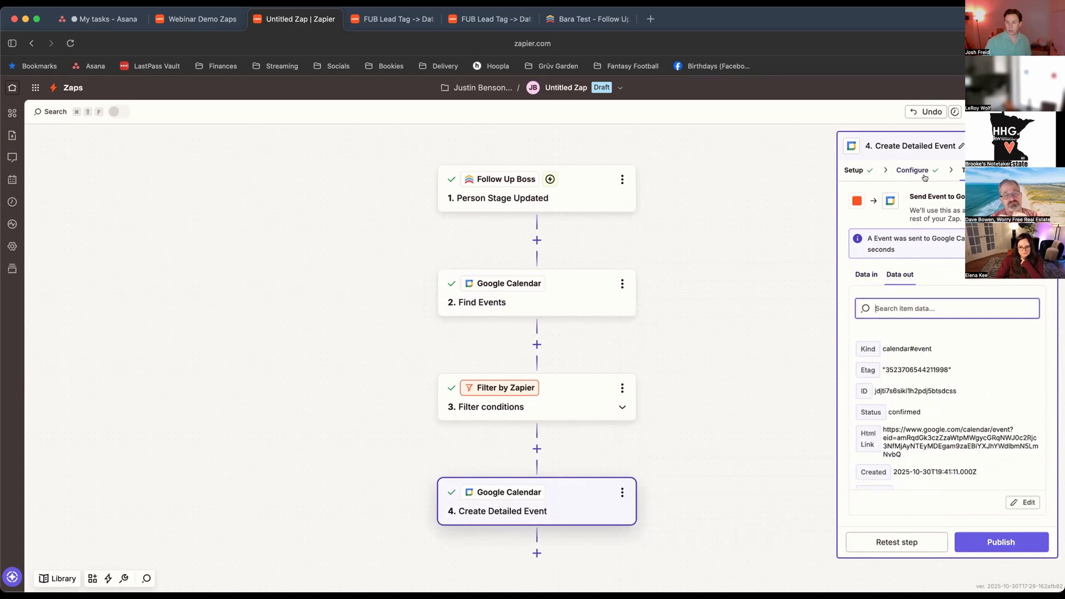
- Reopen the Create Detailed Event configuration and set Minutes Before Reminders to 1440
click(913, 169)
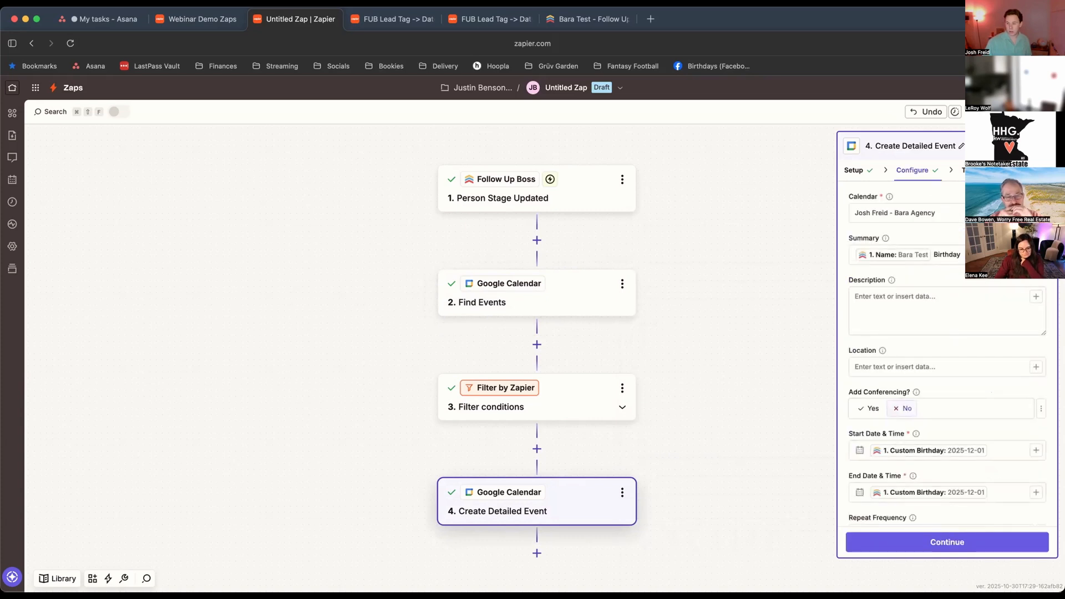
scroll(990, 417, down, 10)
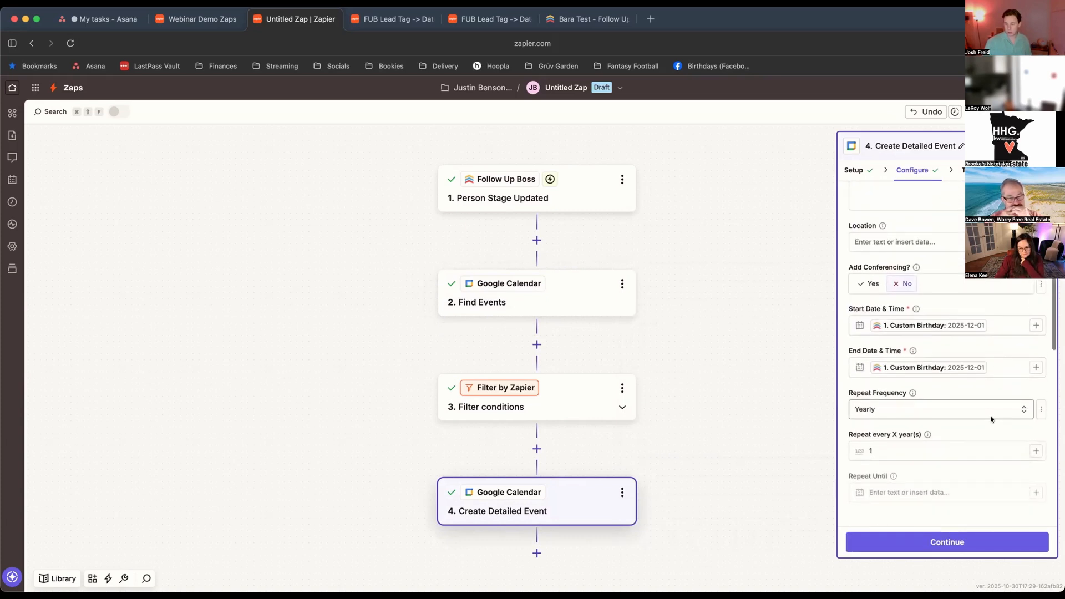
scroll(991, 419, down, 9)
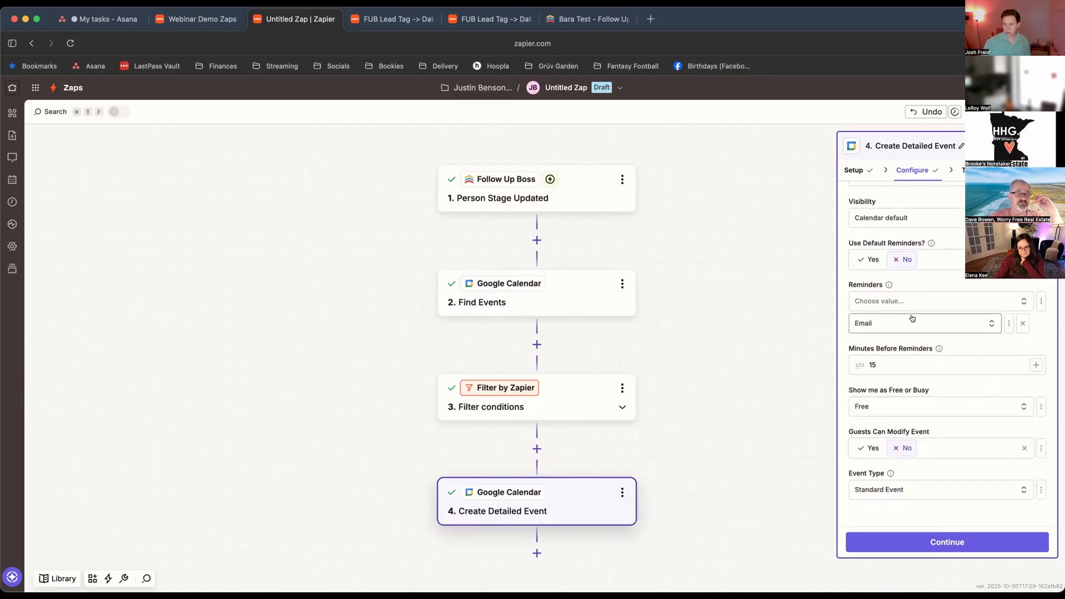
click(917, 360)
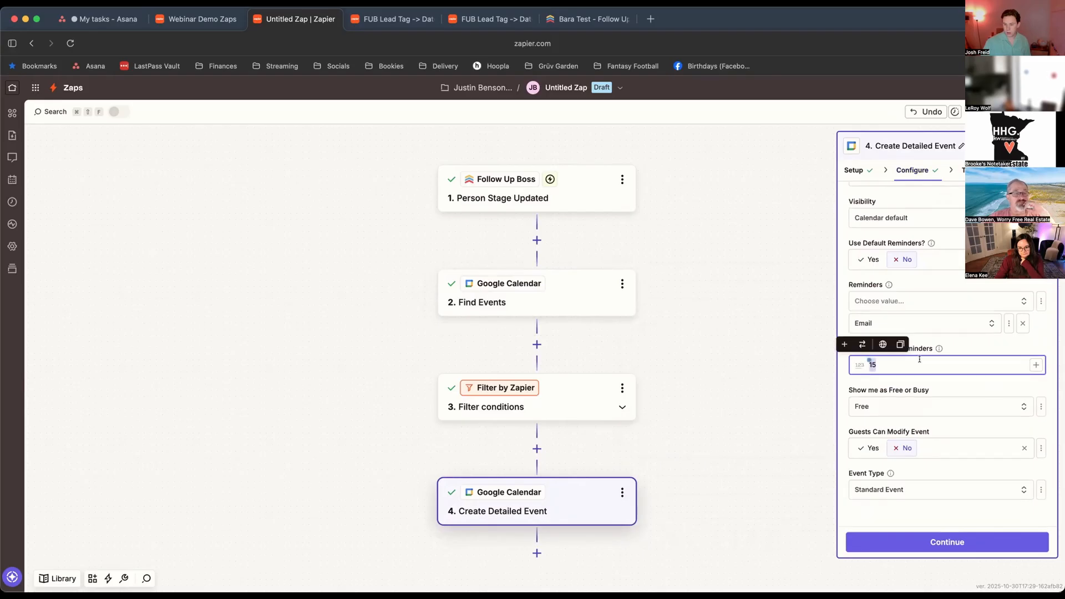
click(956, 351)
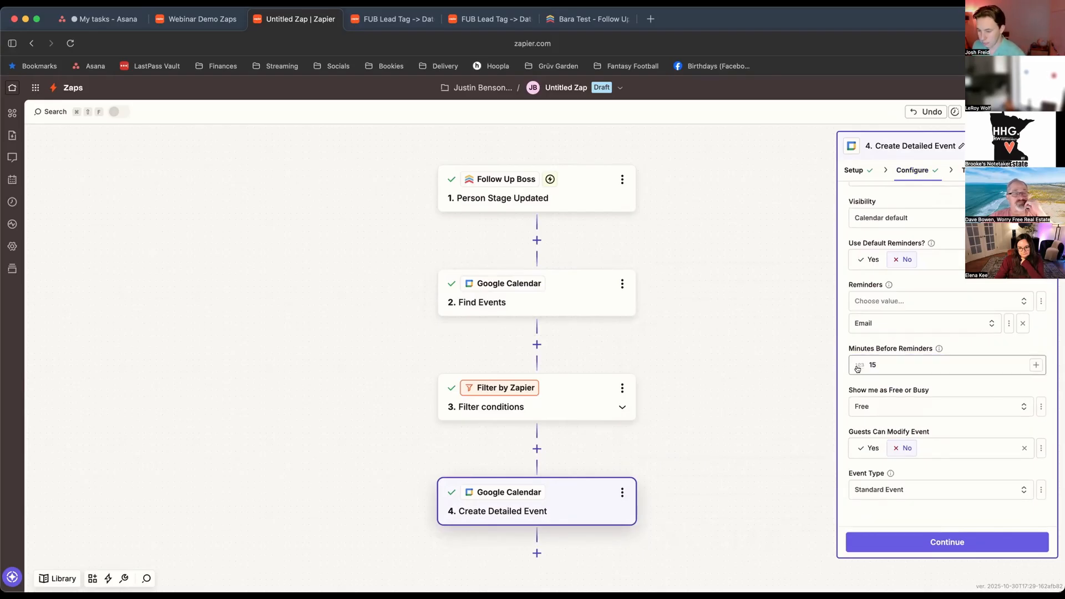
mouse_move(859, 367)
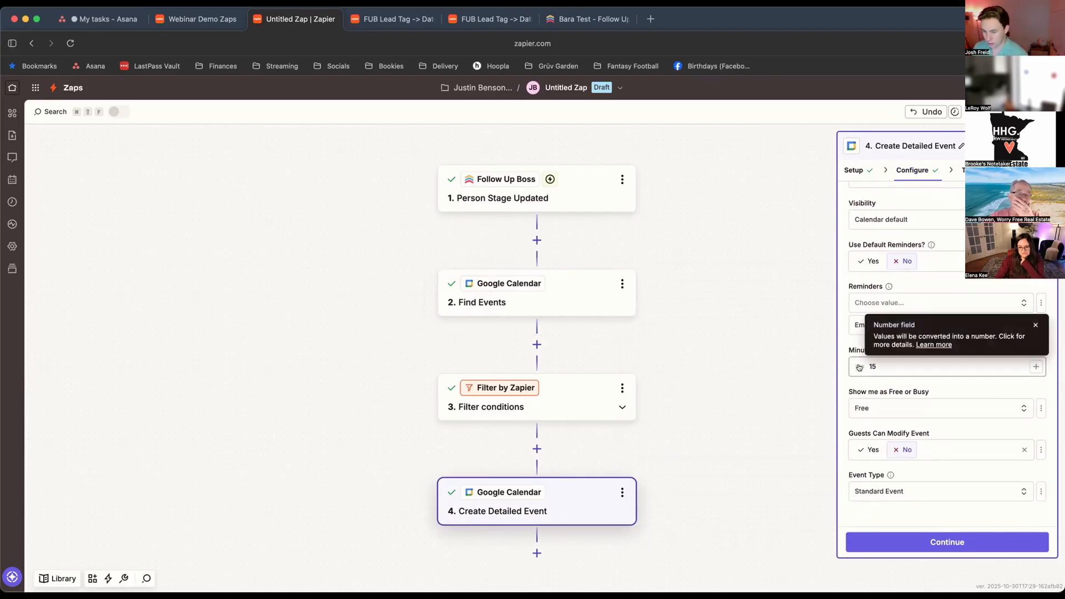
click(910, 365)
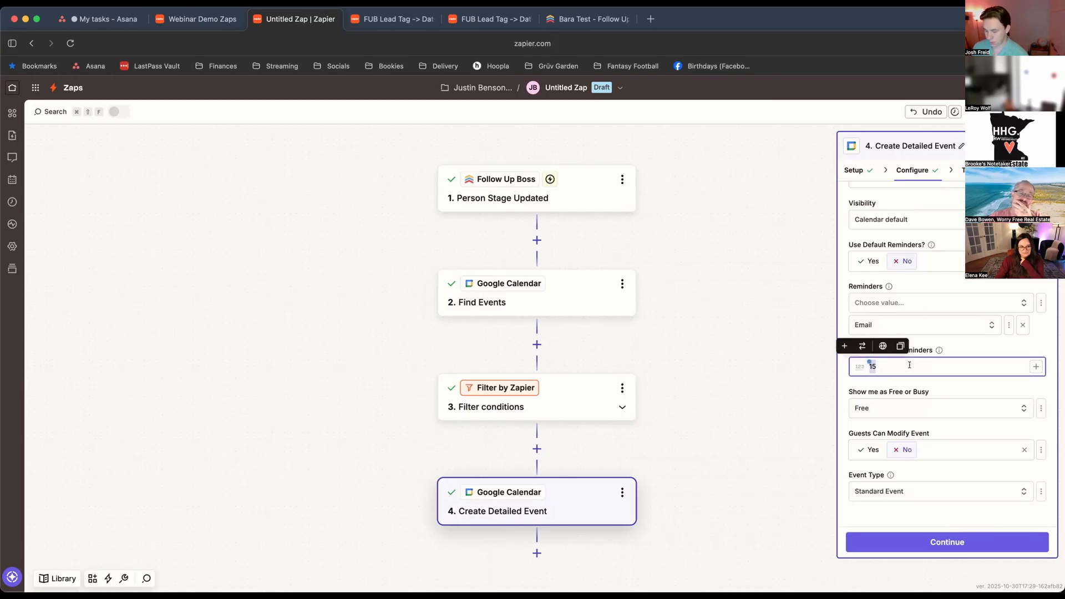
key(BackSpace)
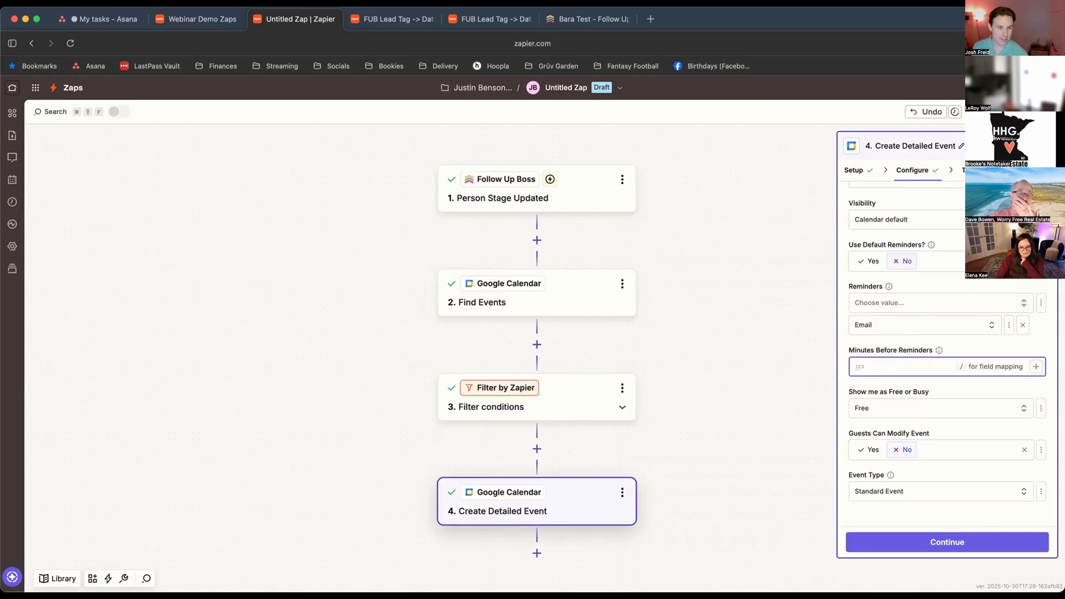
text(µ)
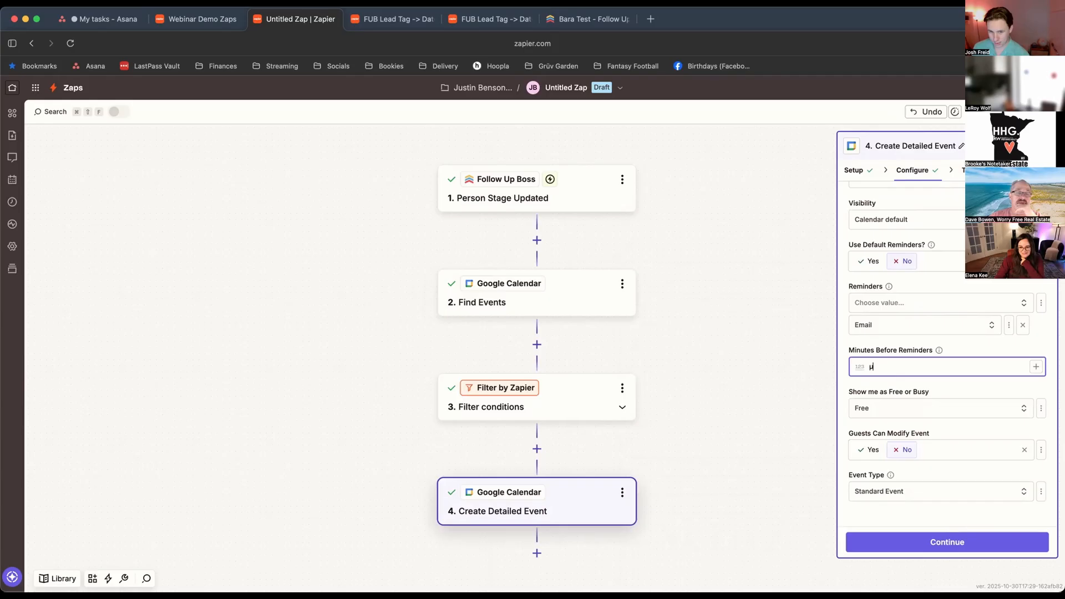
key(BackSpace)
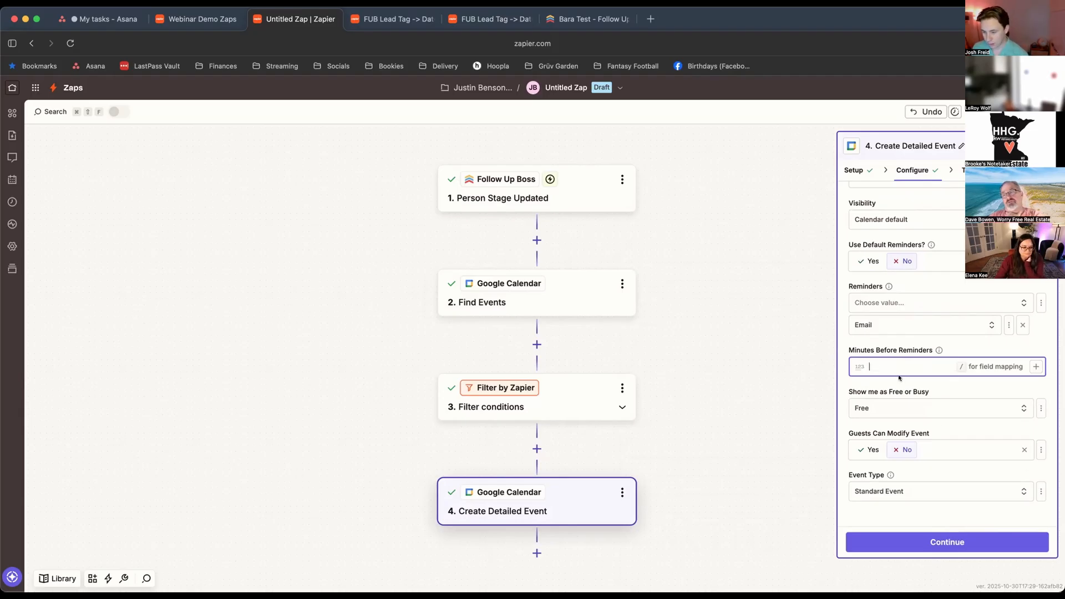
text(1440)
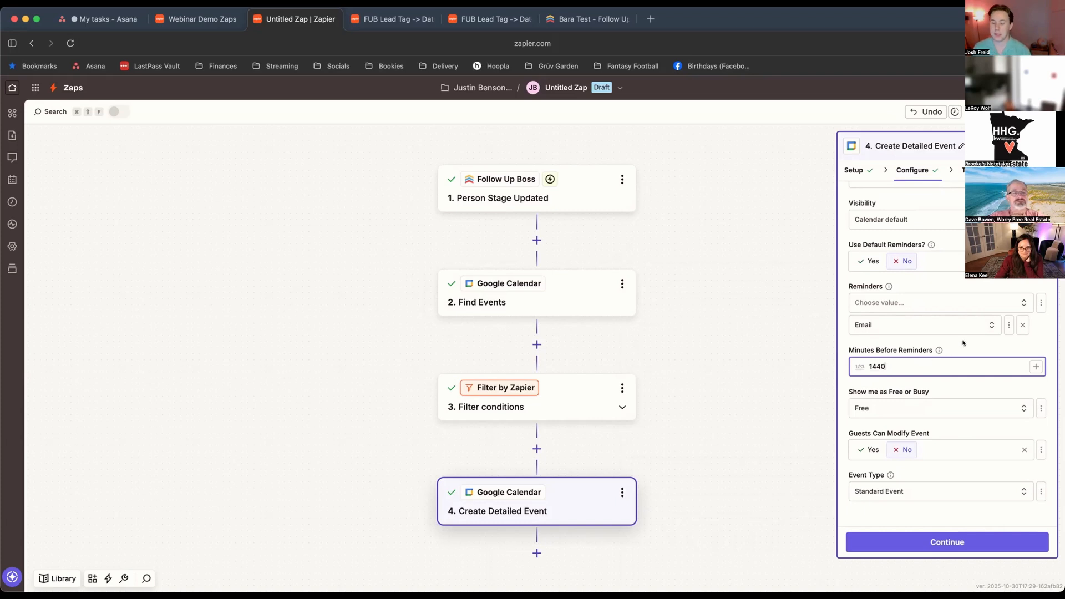
click(963, 343)
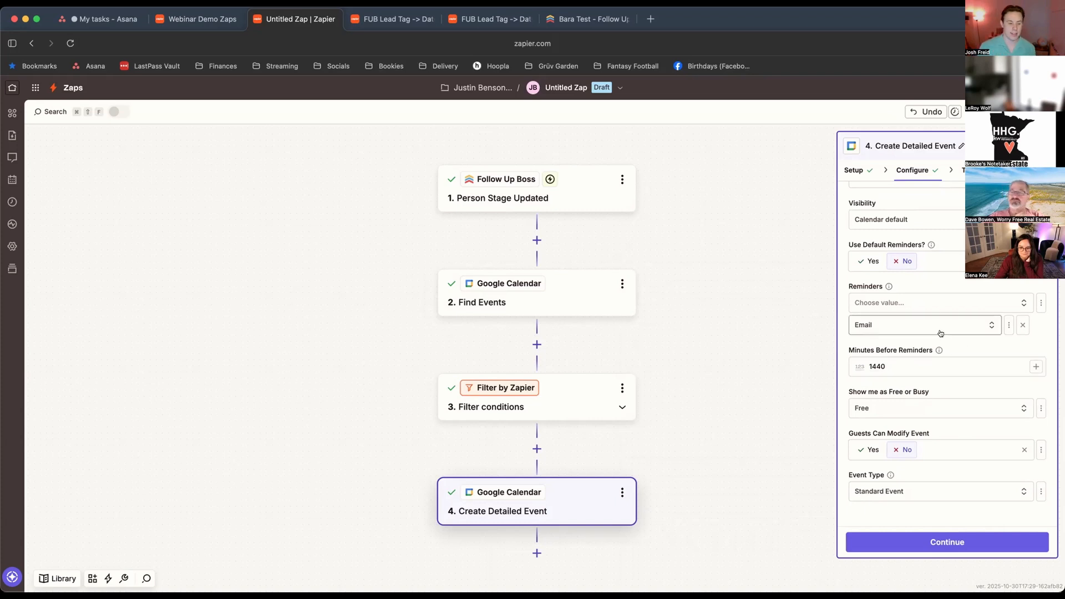
- Change the event's reminder type to Popup and review the remaining reminder settings
scroll(893, 384, down, 1)
scroll(904, 370, up, 1)
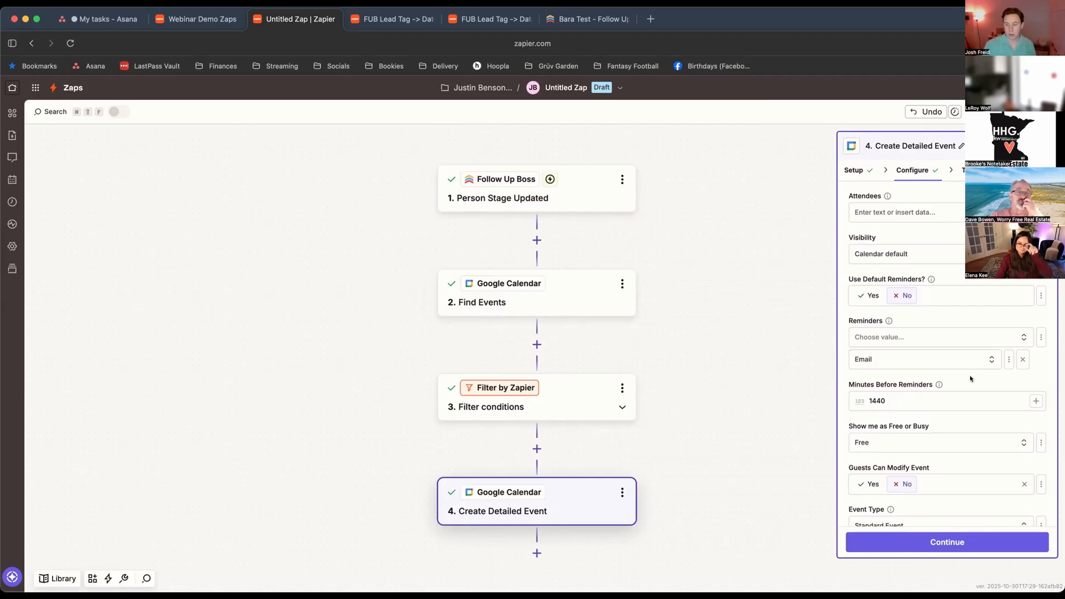
scroll(909, 400, up, 1)
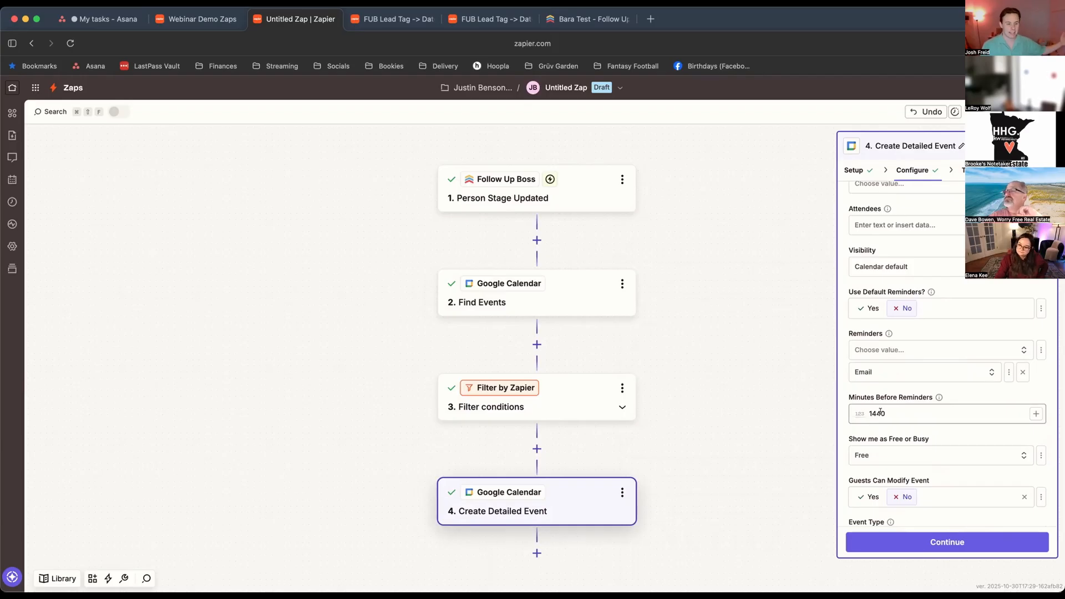
click(898, 377)
click(790, 431)
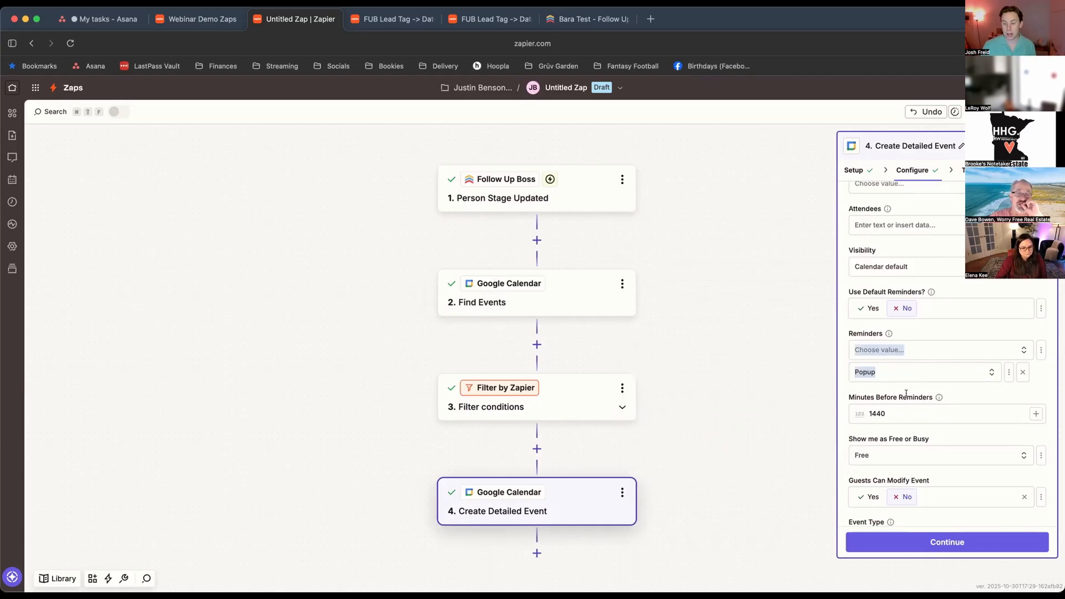
click(981, 398)
click(935, 384)
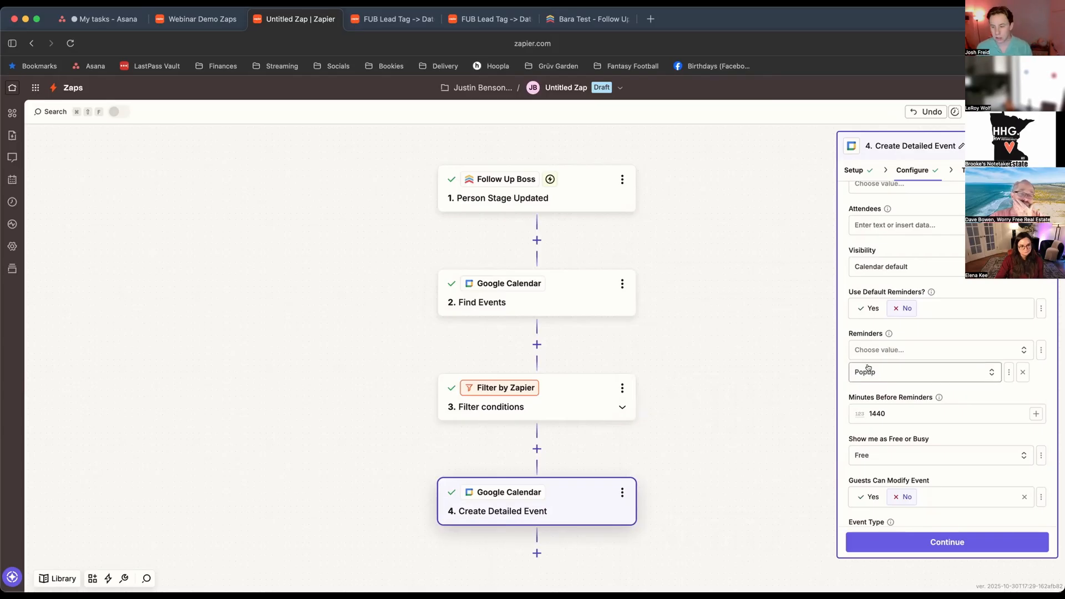
scroll(946, 388, down, 2)
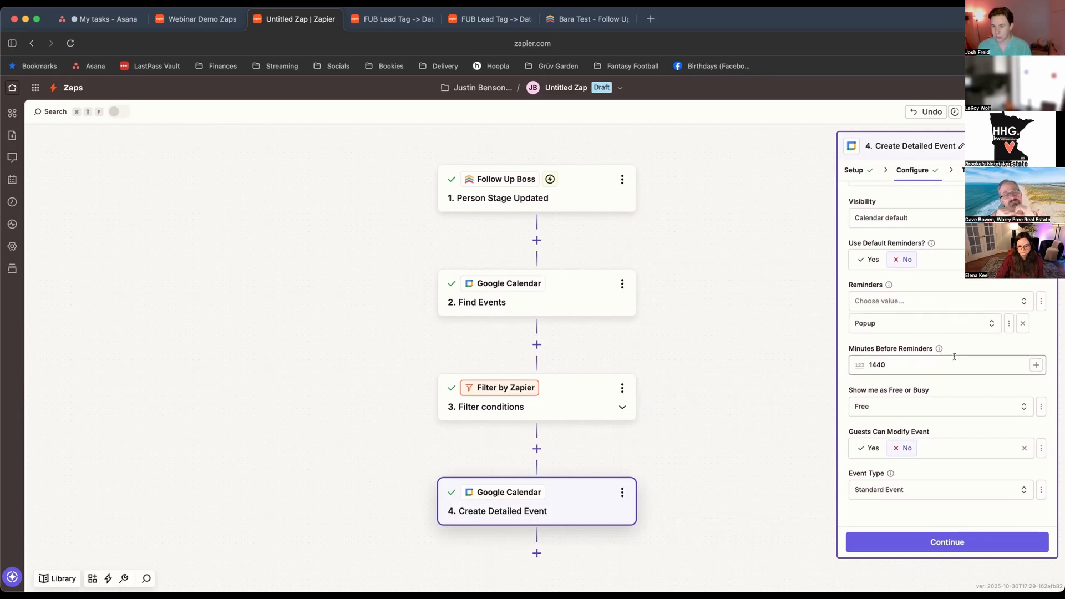
- Examine the attendee, visibility and reminder settings of the Create Detailed Event step
scroll(956, 354, up, 1)
scroll(957, 354, up, 3)
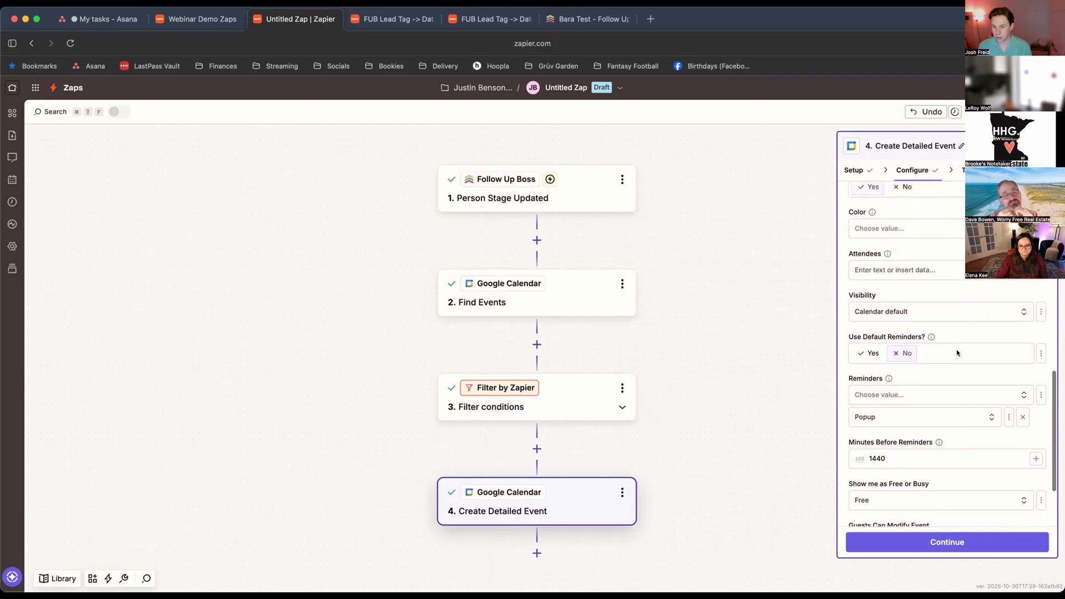
scroll(956, 354, down, 1)
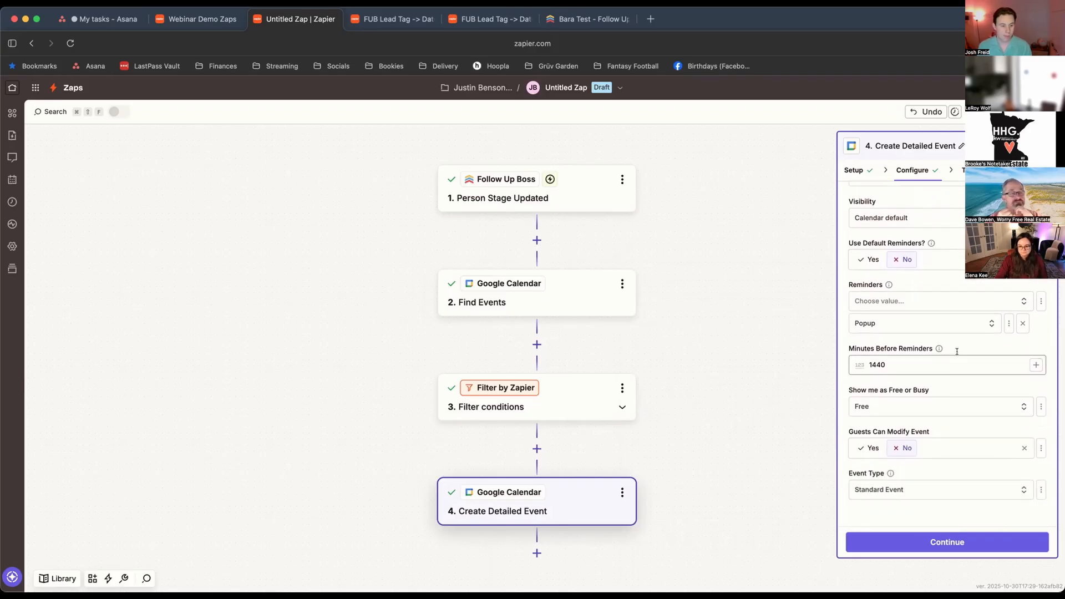
scroll(953, 357, up, 5)
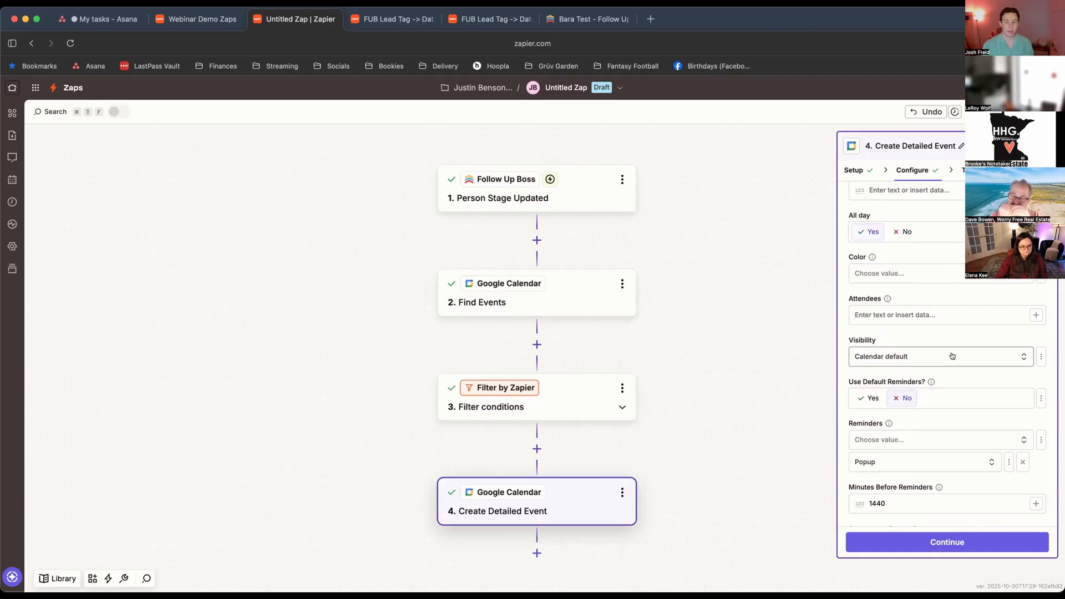
click(942, 313)
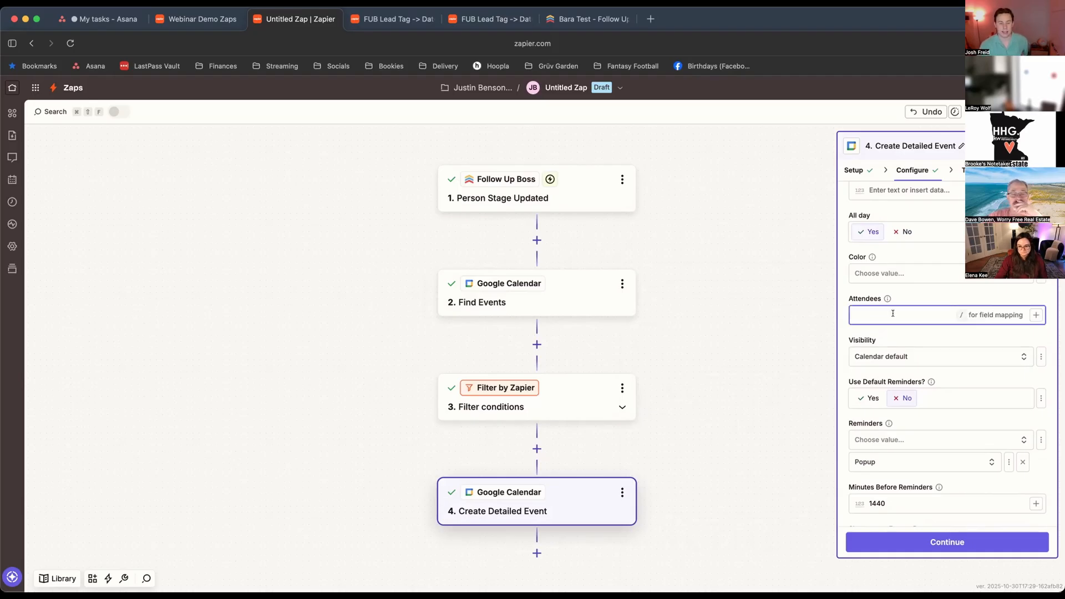
click(937, 295)
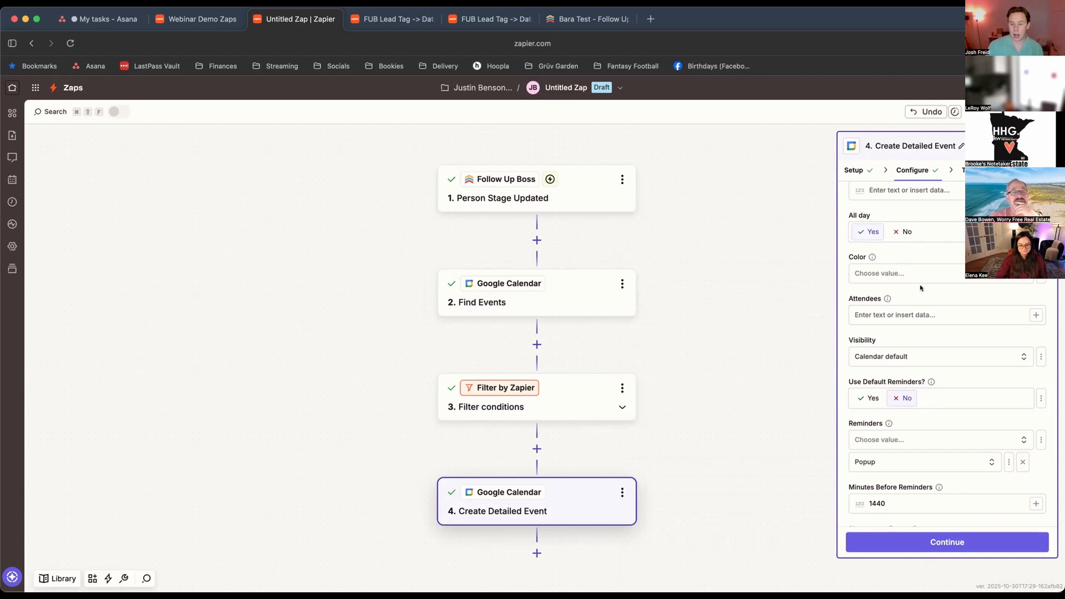
click(922, 311)
click(925, 300)
click(912, 315)
click(925, 298)
click(936, 309)
click(936, 290)
click(927, 314)
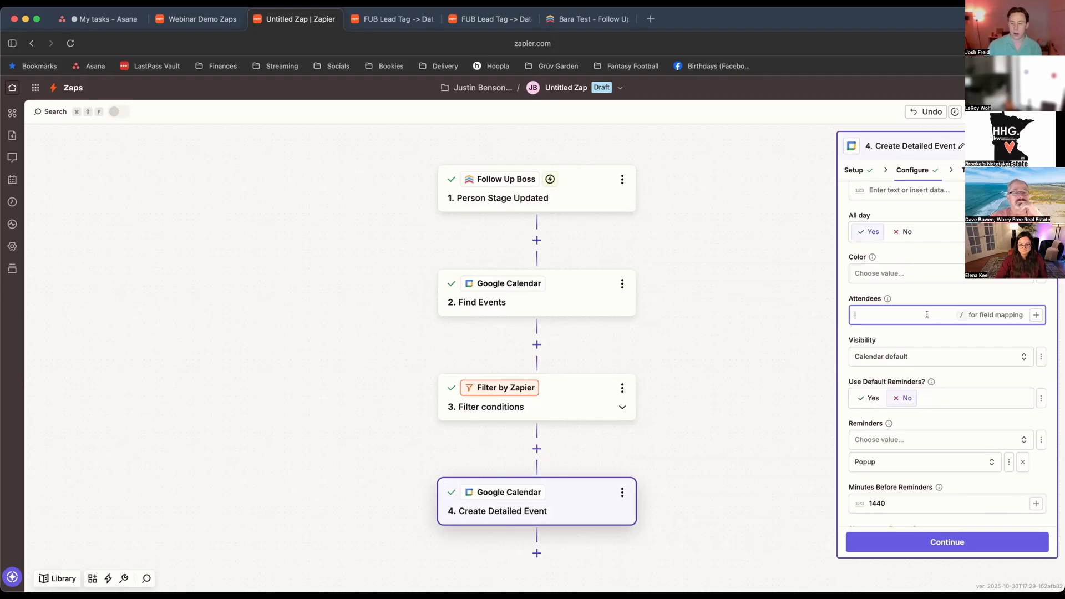
- Look through the Person Stage Updated data available for the Attendees field and search it for "Agent"
click(1033, 315)
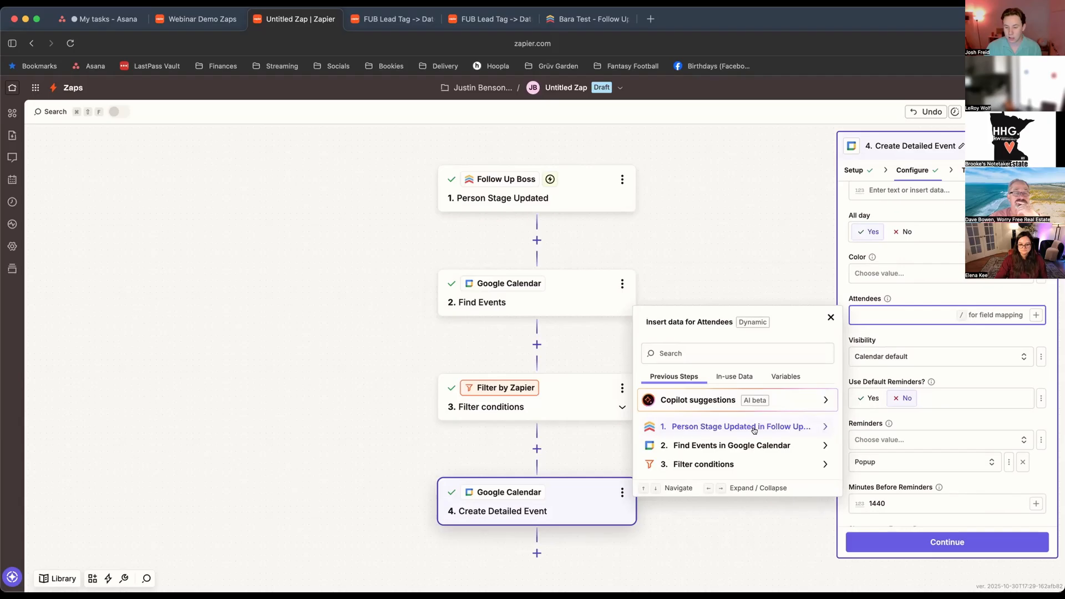
click(771, 426)
scroll(767, 421, down, 2)
scroll(767, 421, down, 4)
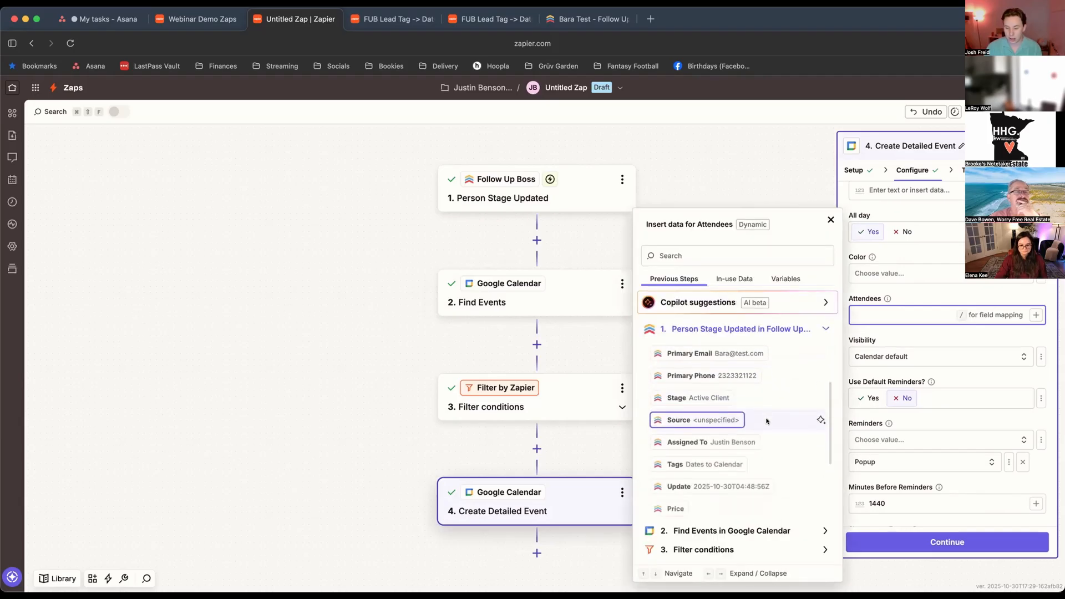
click(719, 255)
text(Agent)
key(BackSpace)
key(BackSpace)
key(BackSpace)
key(BackSpace)
key(BackSpace)
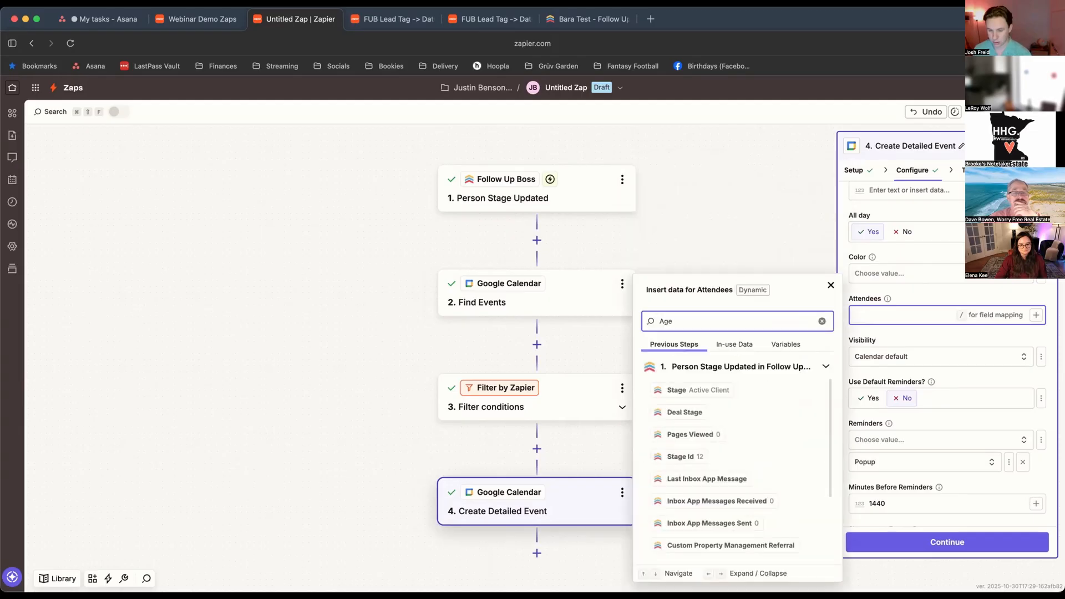
- Search the Attendees data for "Assi" and review the assigned-agent fields from Follow Up Boss
text(Assi)
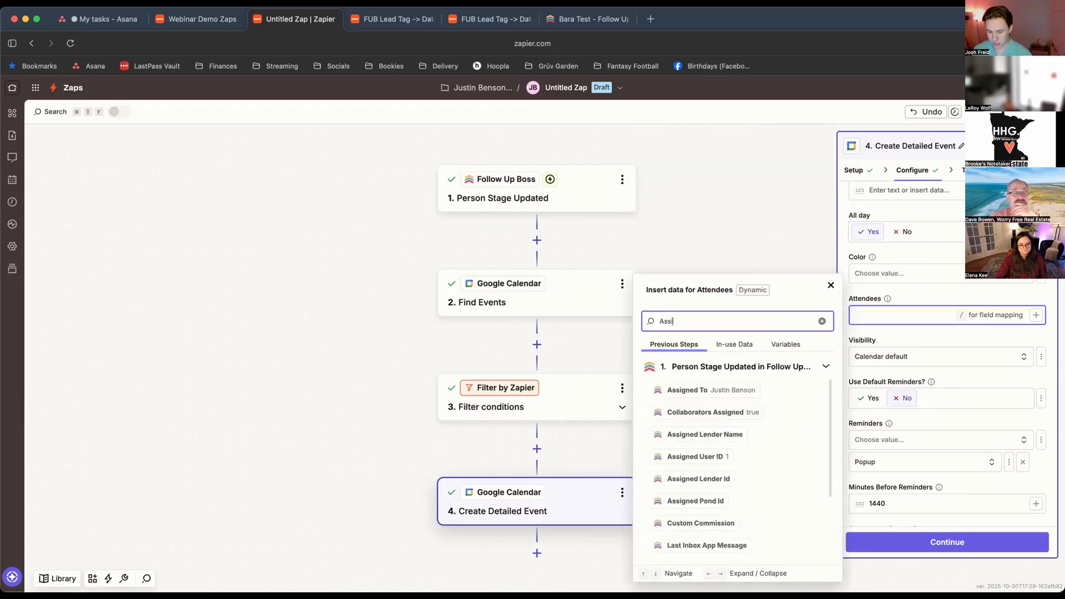
scroll(742, 430, down, 3)
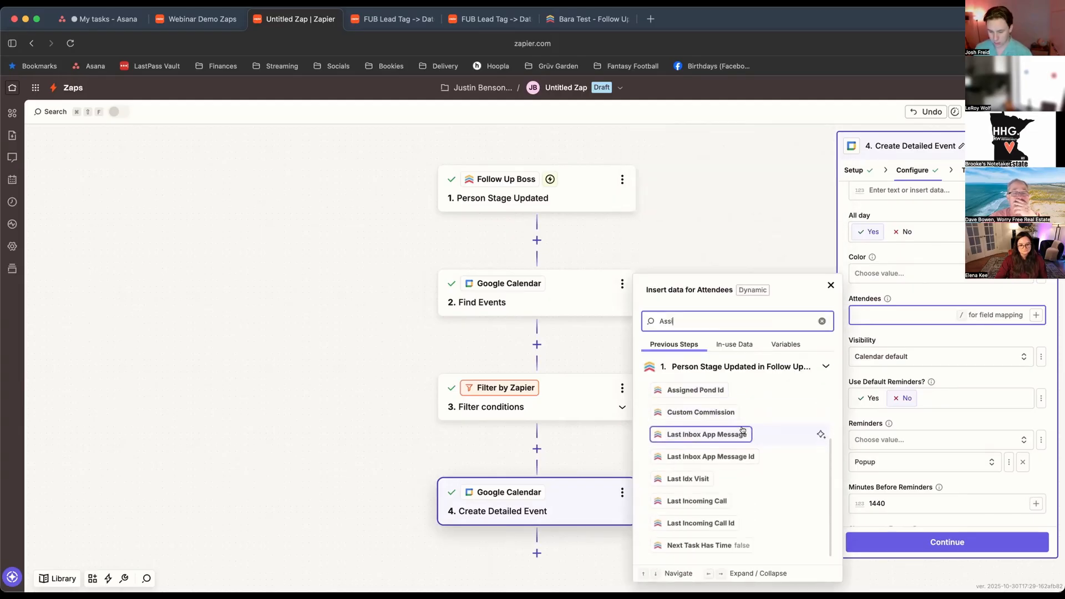
scroll(742, 429, up, 2)
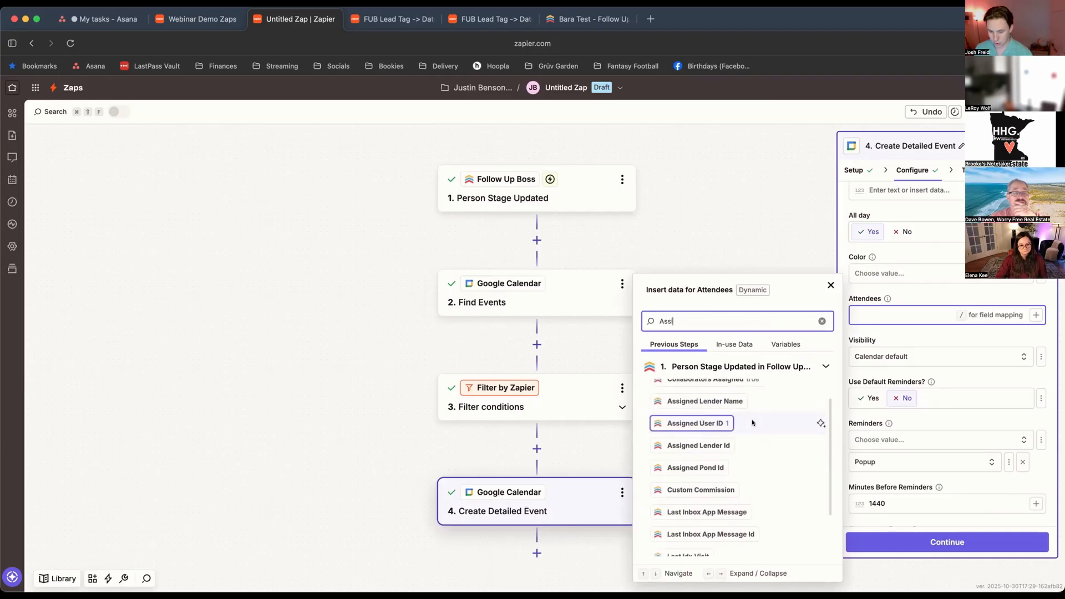
scroll(749, 419, down, 2)
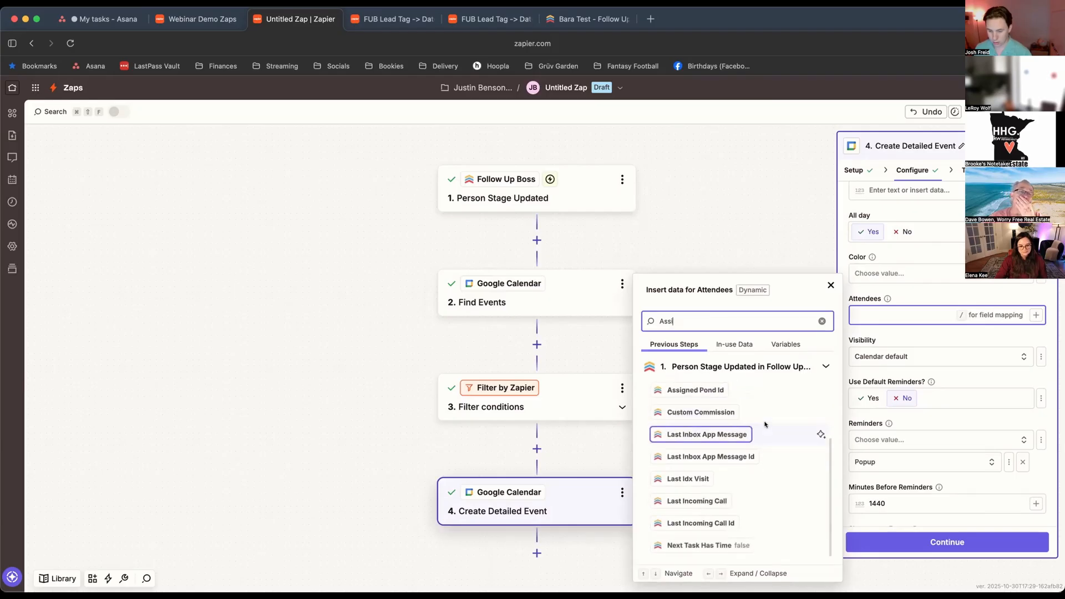
scroll(774, 421, up, 3)
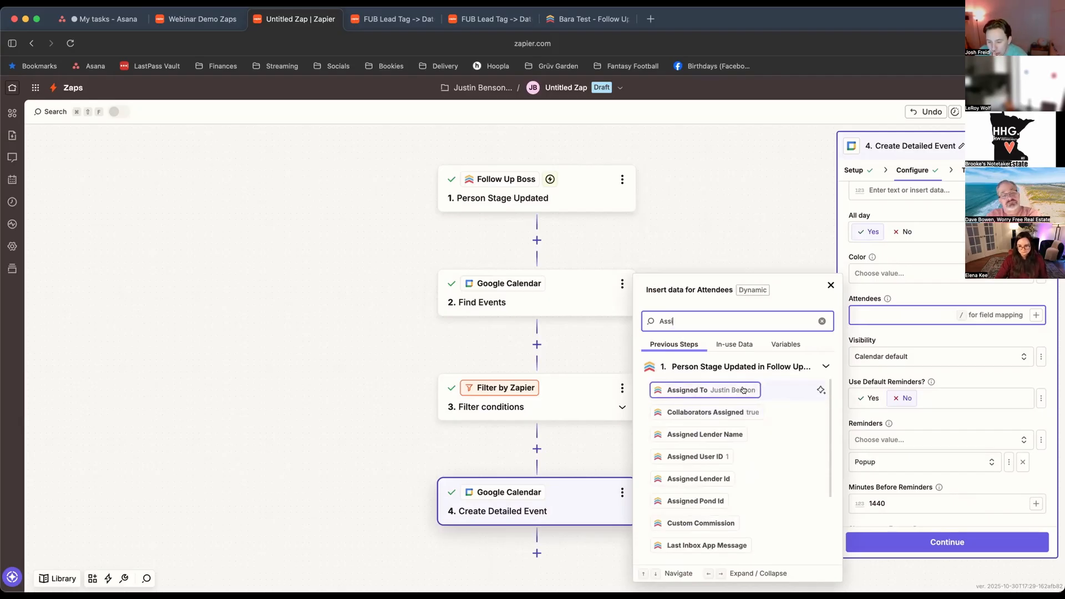
- Search the Attendees data for "Email", review the matching fields, and close the data list without inserting one
key(super+a)
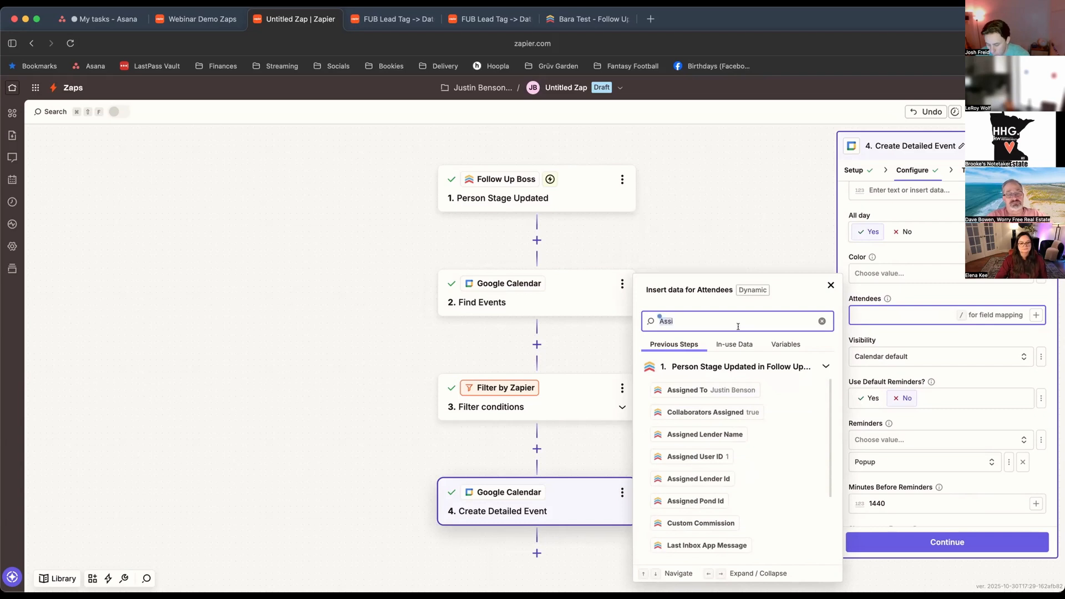
text(Email)
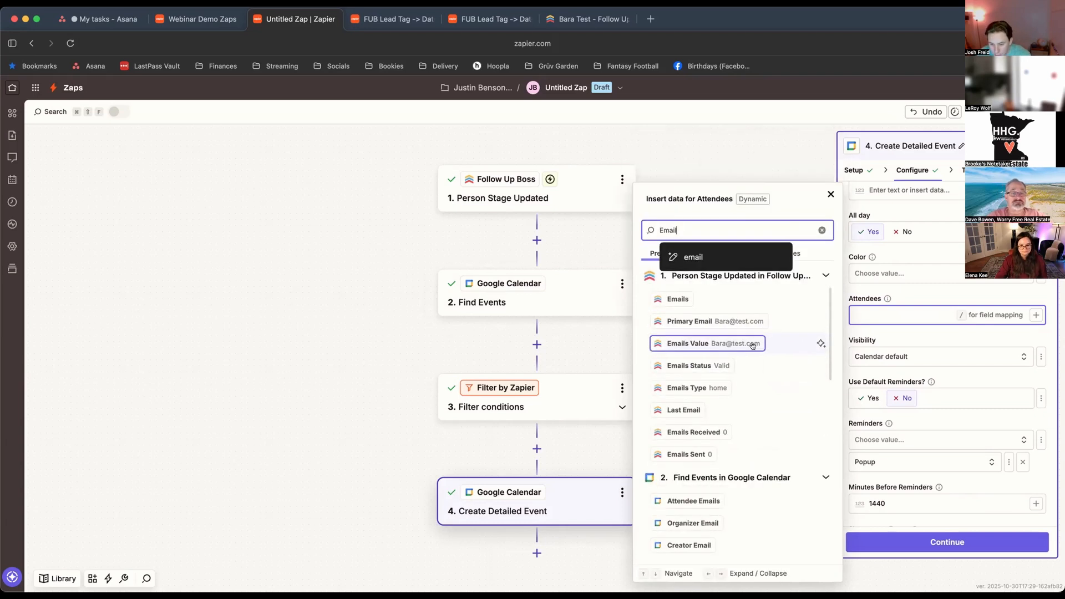
scroll(754, 350, down, 5)
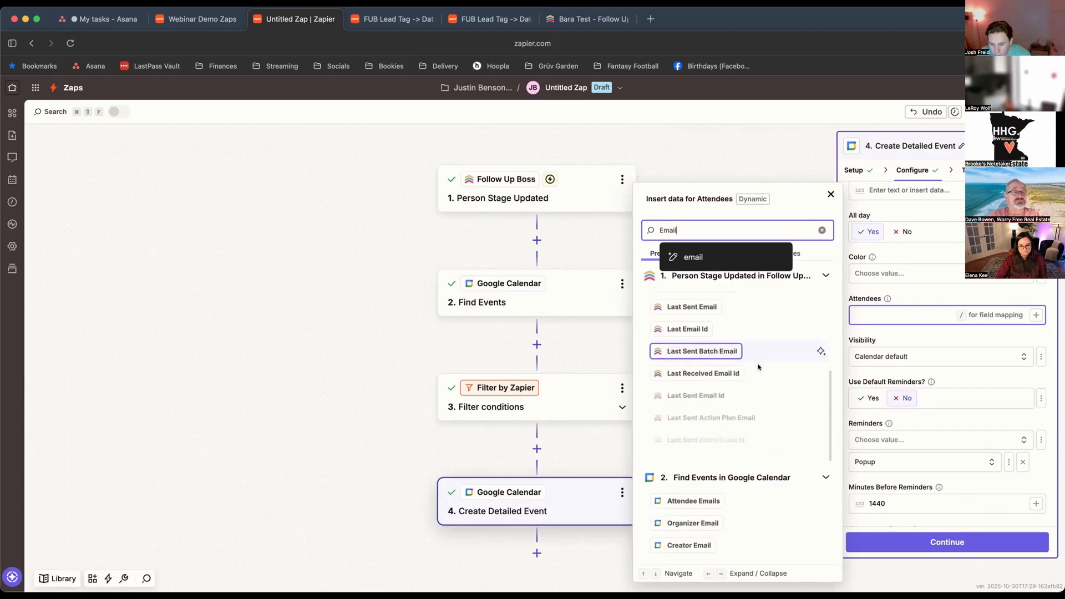
scroll(755, 363, up, 5)
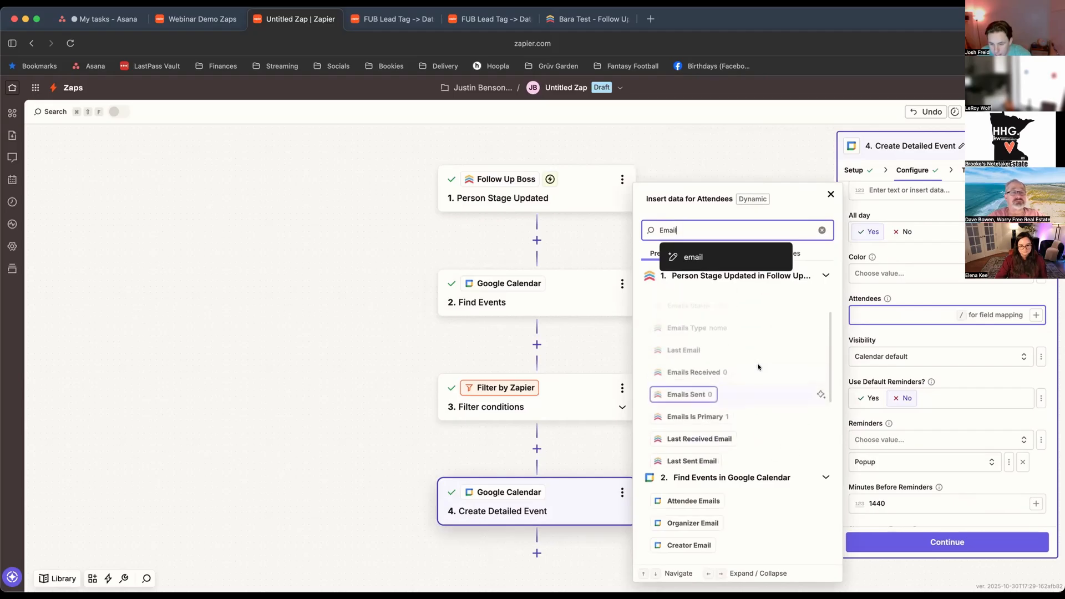
click(690, 256)
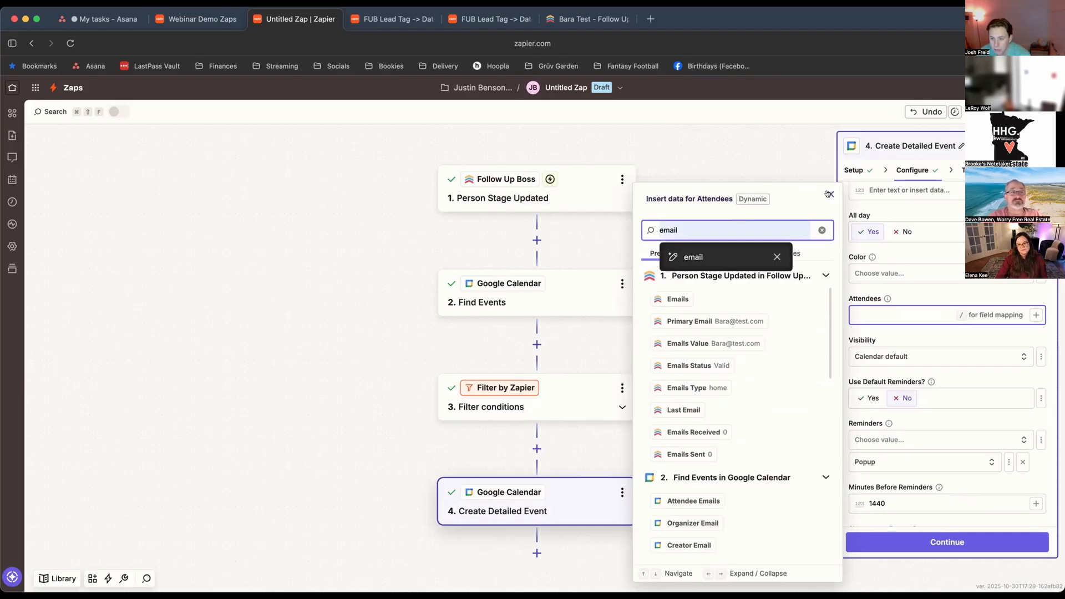
click(828, 193)
click(828, 193)
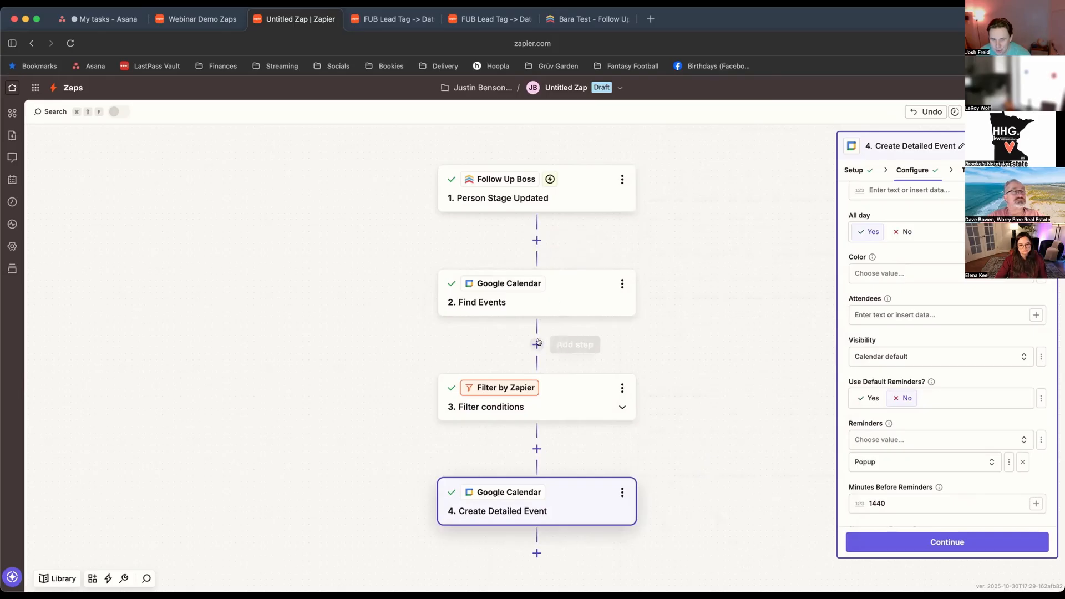
- Add a Follow Up Boss action step between Filter conditions and Create Detailed Event
click(535, 448)
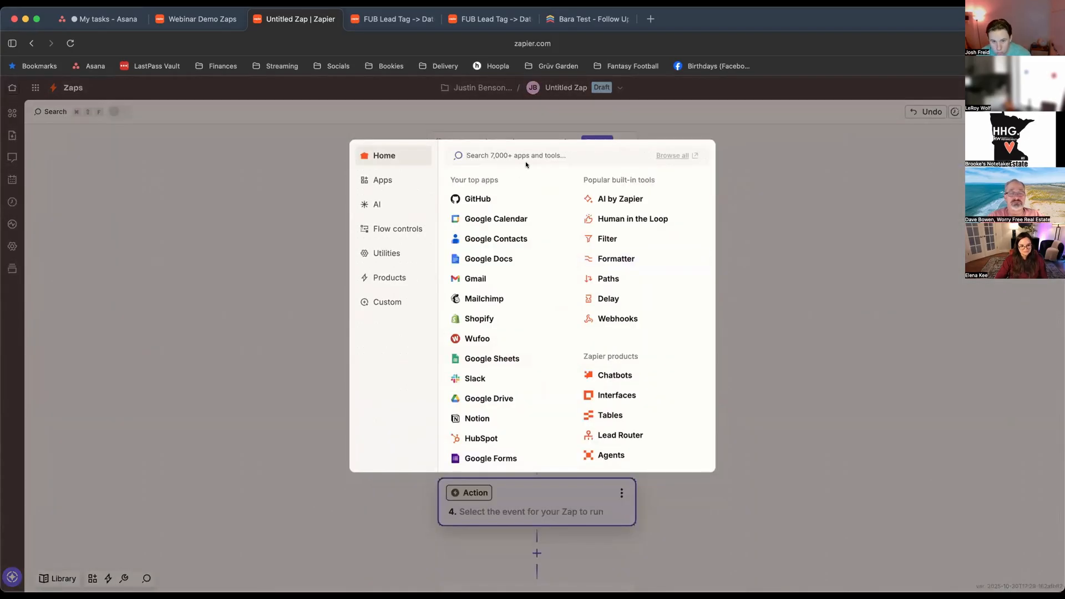
text(follow)
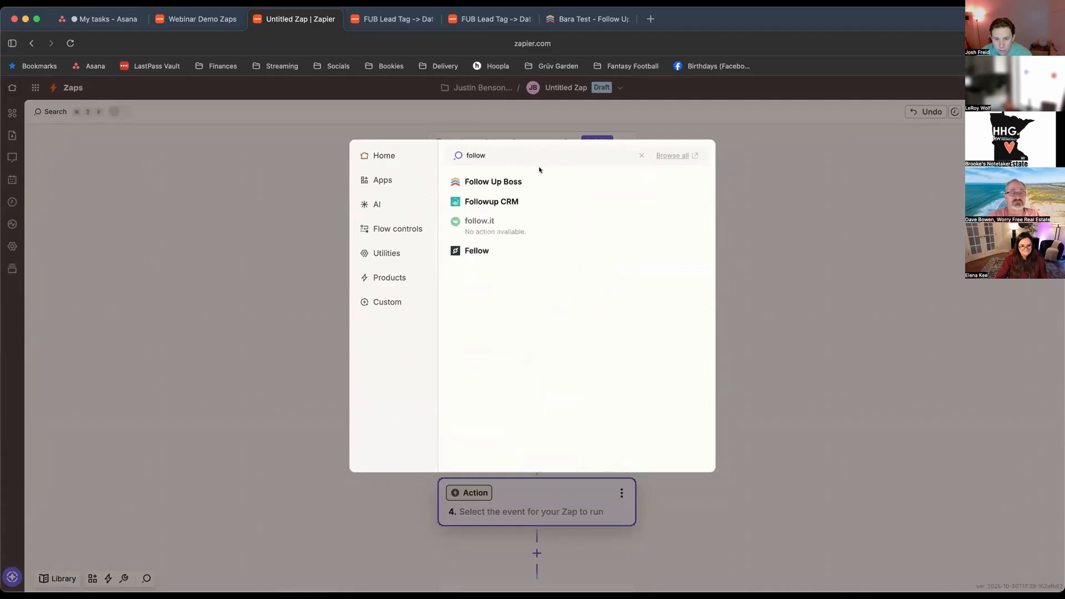
click(548, 180)
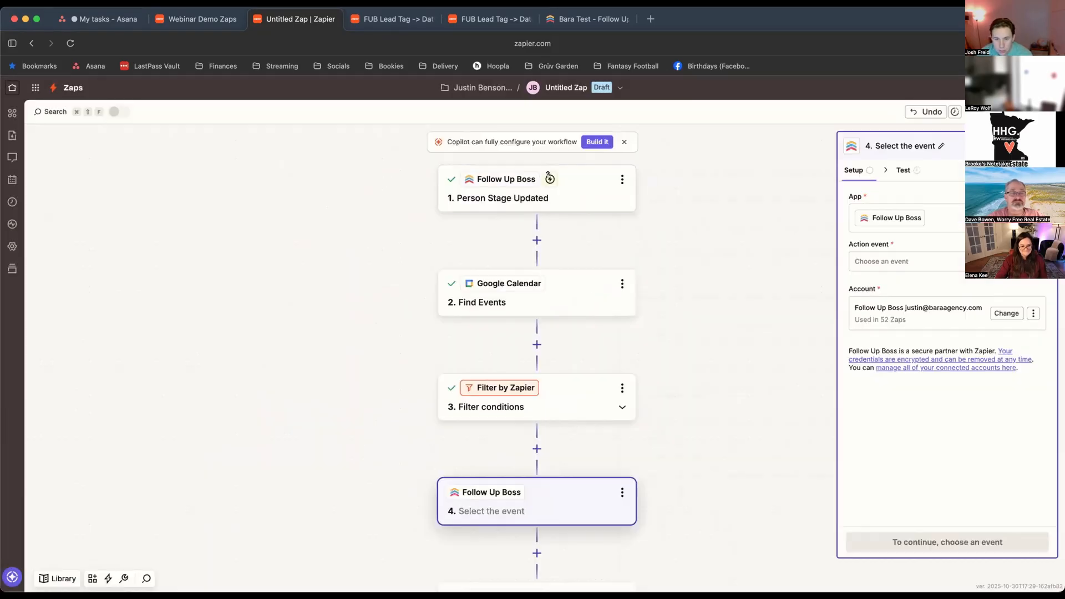
- Examine the standard Follow Up Boss action events for one that looks up the assigned agent's details
click(914, 259)
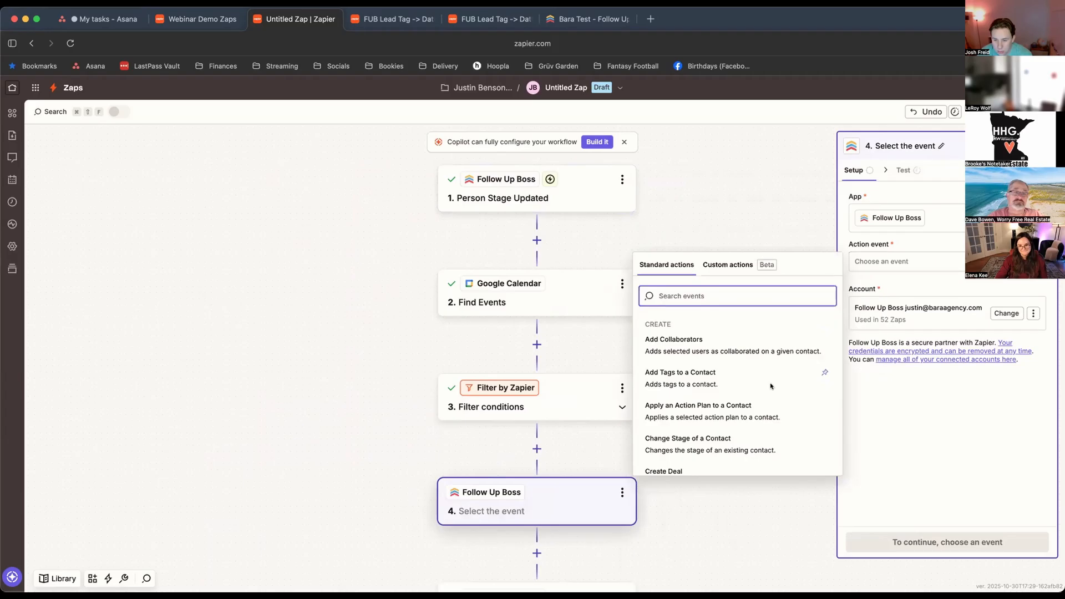
scroll(781, 373, down, 3)
scroll(781, 374, down, 5)
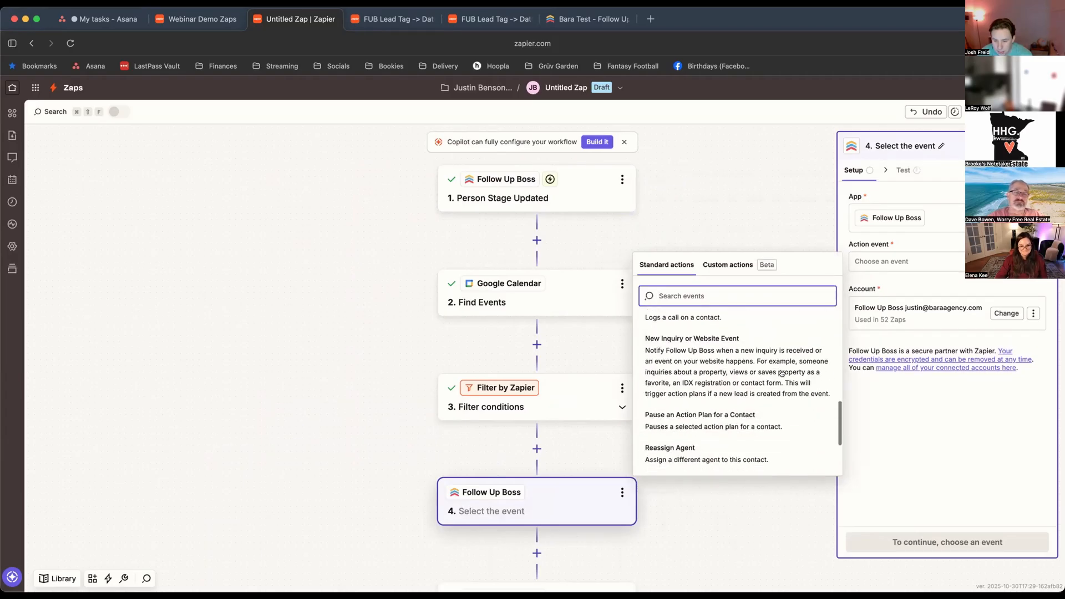
scroll(781, 373, up, 4)
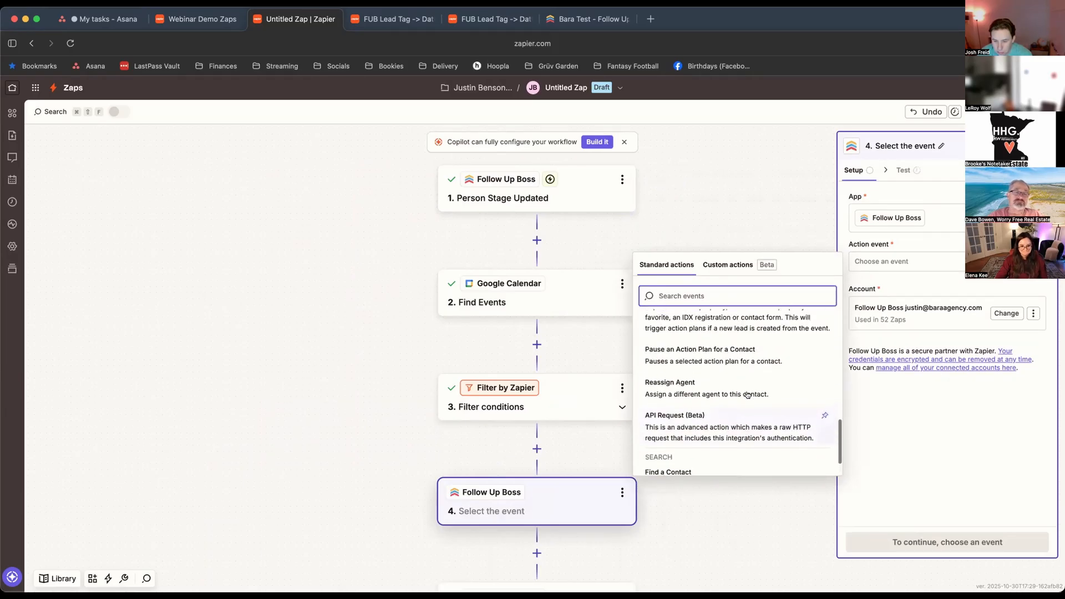
scroll(747, 395, up, 5)
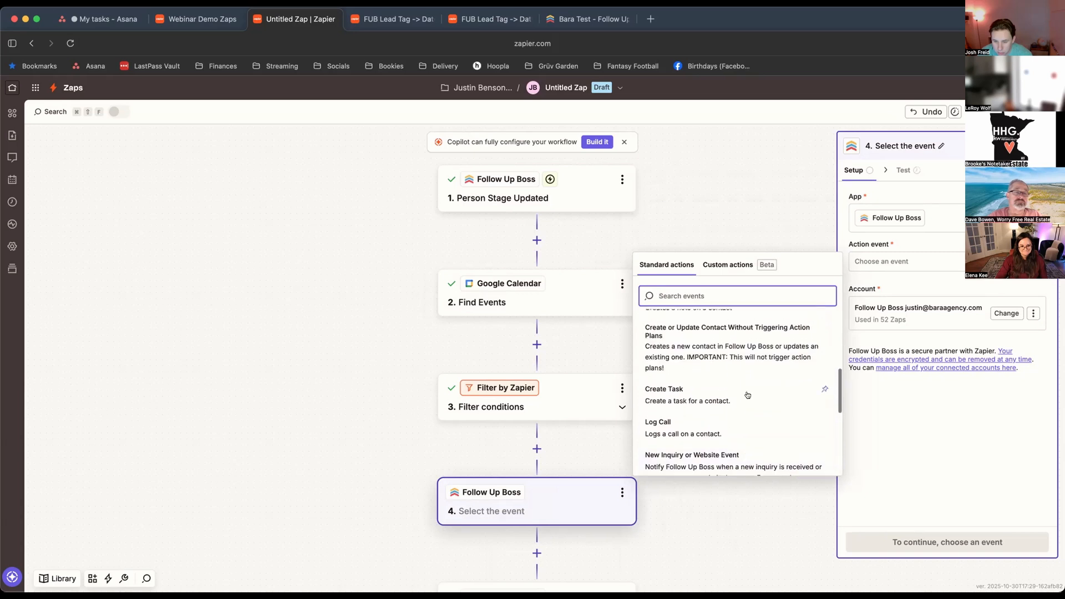
scroll(747, 394, up, 3)
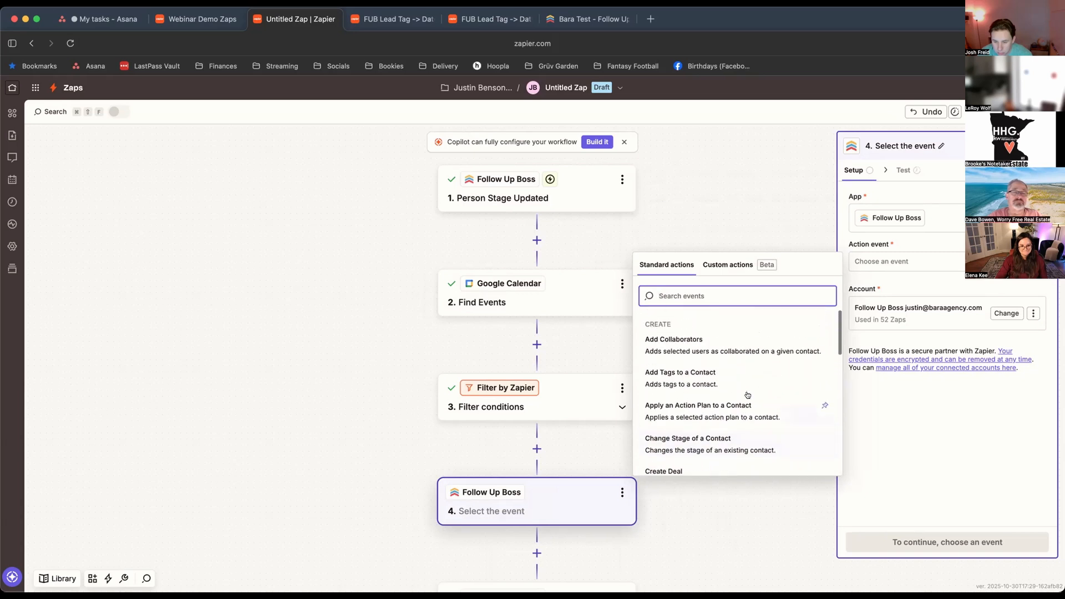
scroll(749, 395, down, 5)
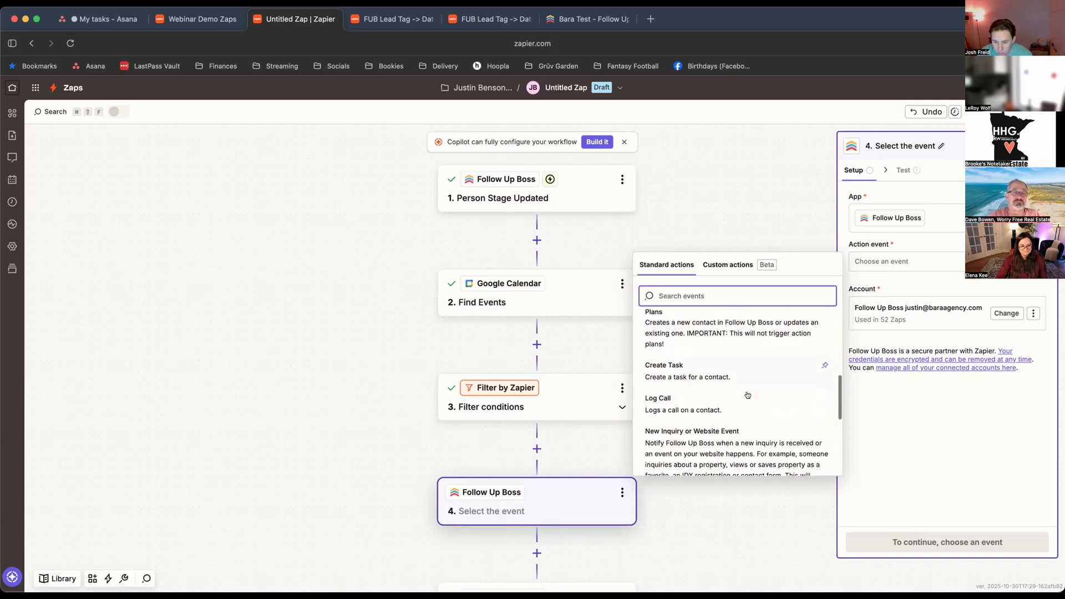
scroll(747, 395, down, 4)
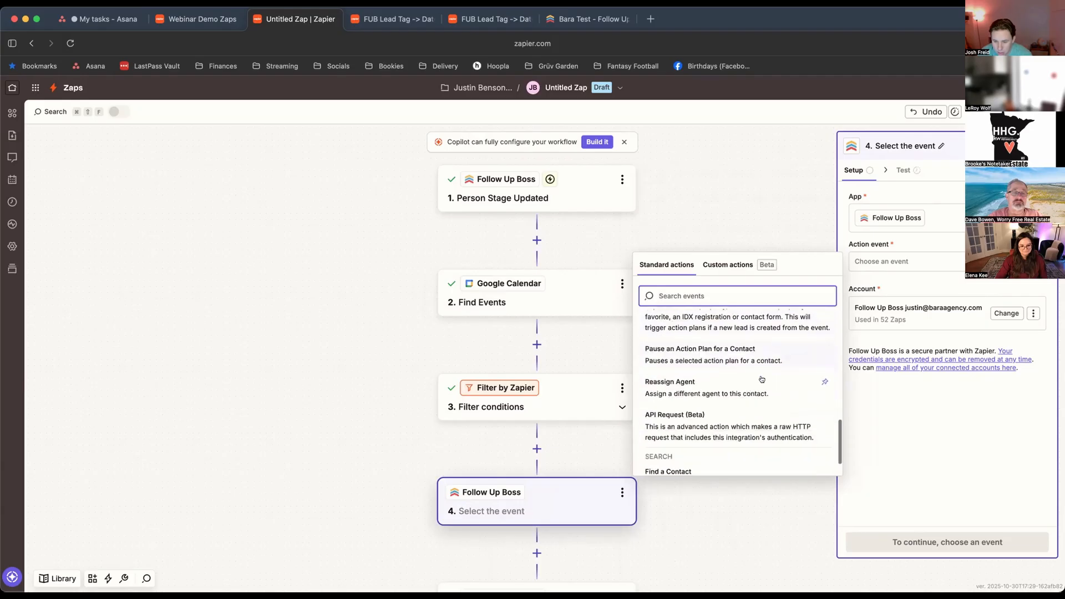
scroll(798, 391, down, 1)
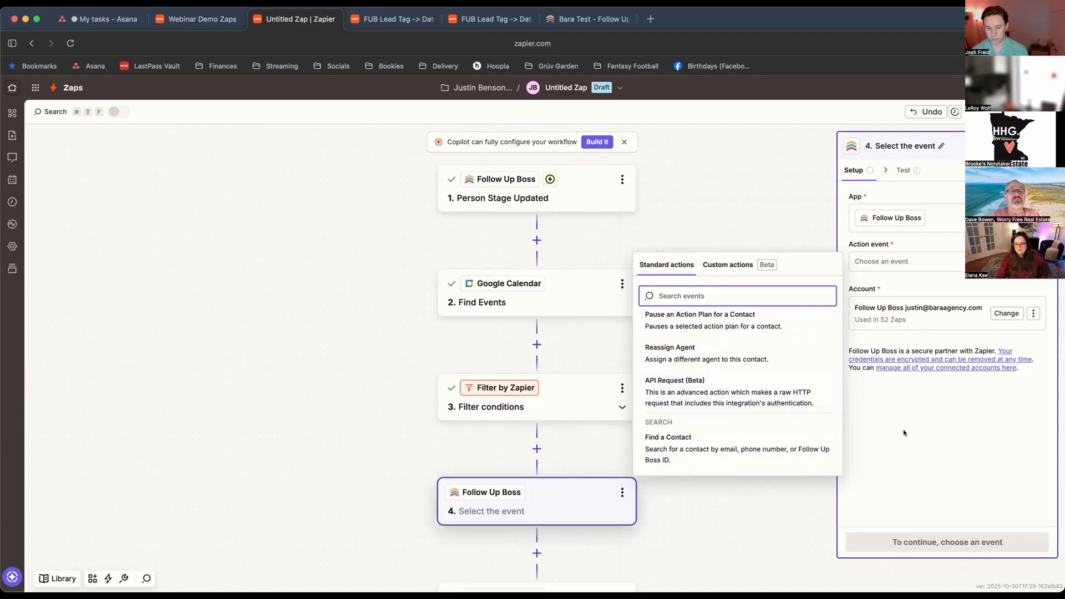
- Close the action event list and delete the unconfigured Follow Up Boss step from the Zap
click(686, 504)
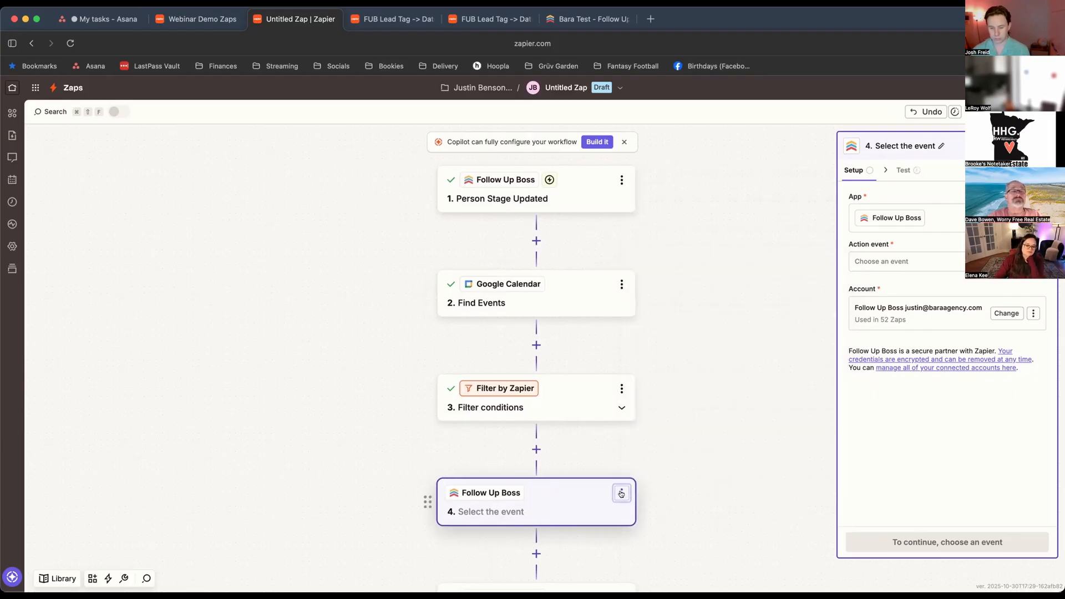
click(621, 493)
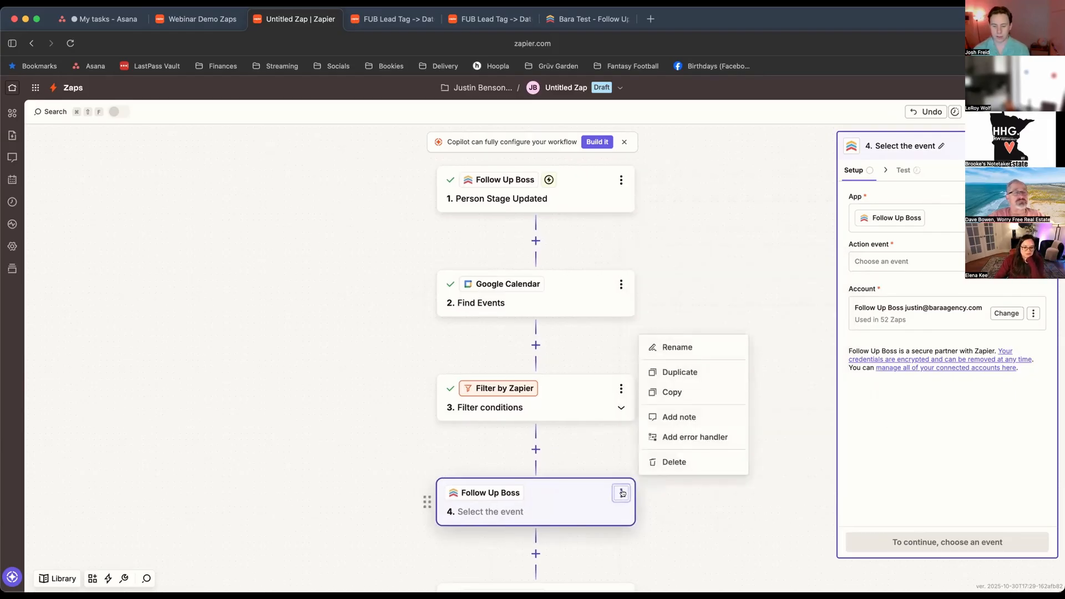
click(667, 469)
click(669, 466)
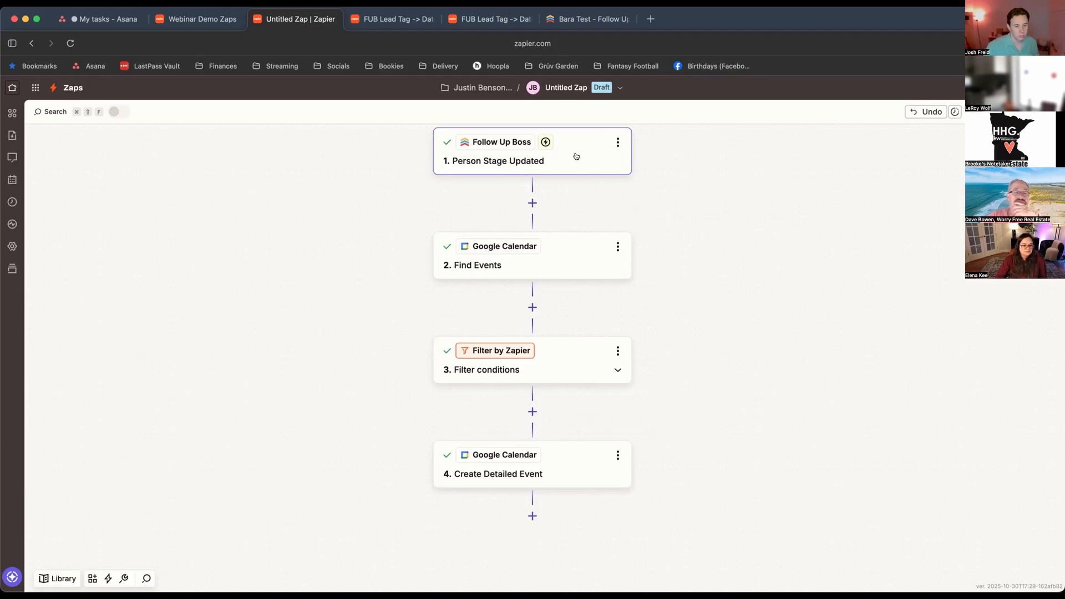
- Switch to the "FUB Lead Tag → Dates to Calendar" Zap and open its Tag Added to Contact trigger
click(387, 19)
click(513, 241)
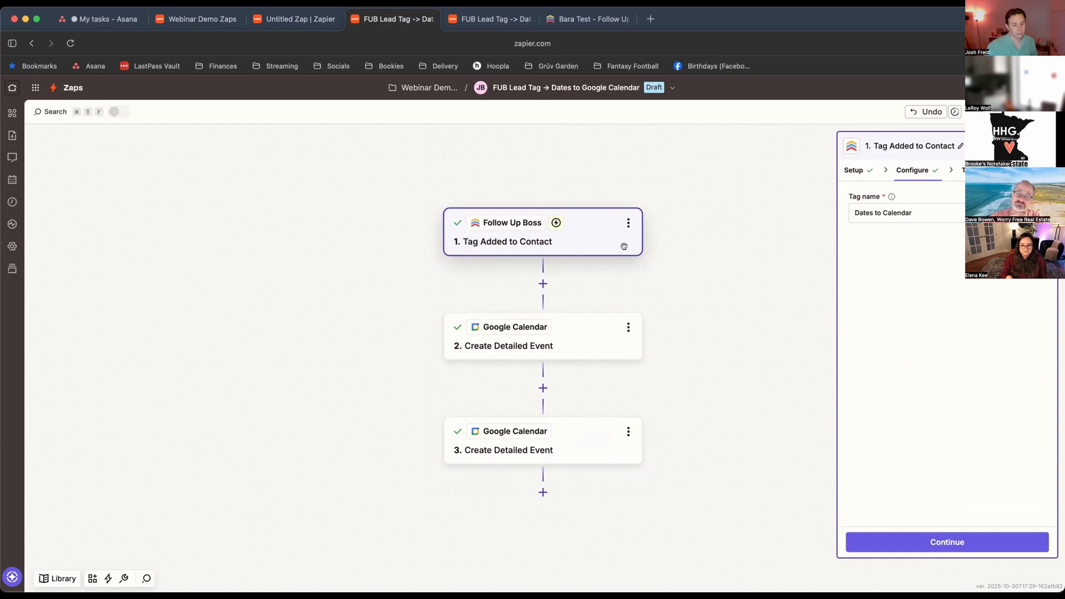
- Compare the Tag Added to Contact trigger's setup and tag configuration with the untitled Zap's Person Stage Updated trigger
click(854, 170)
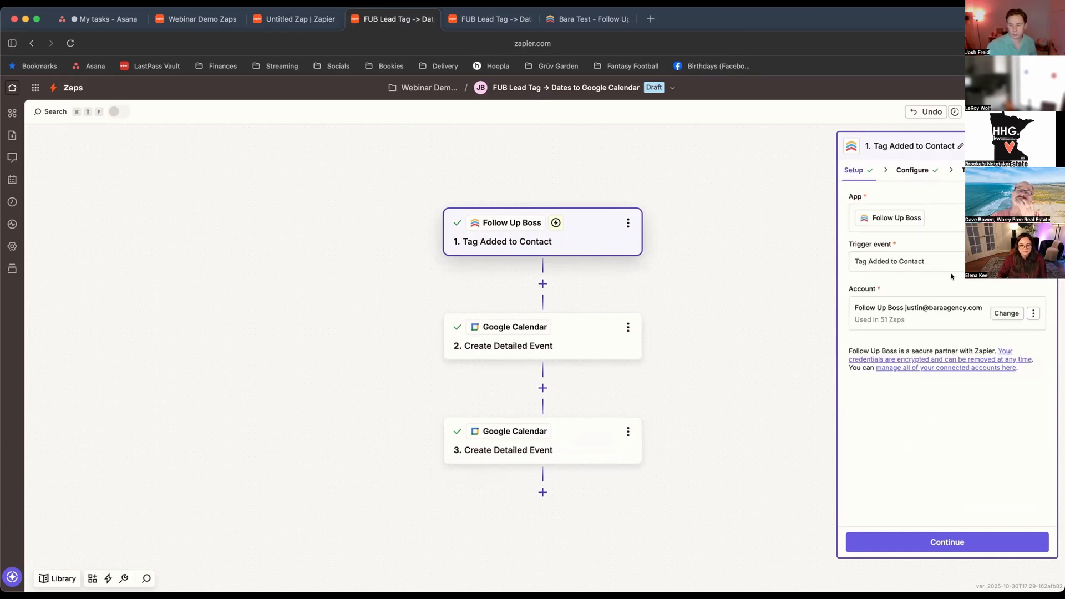
click(914, 170)
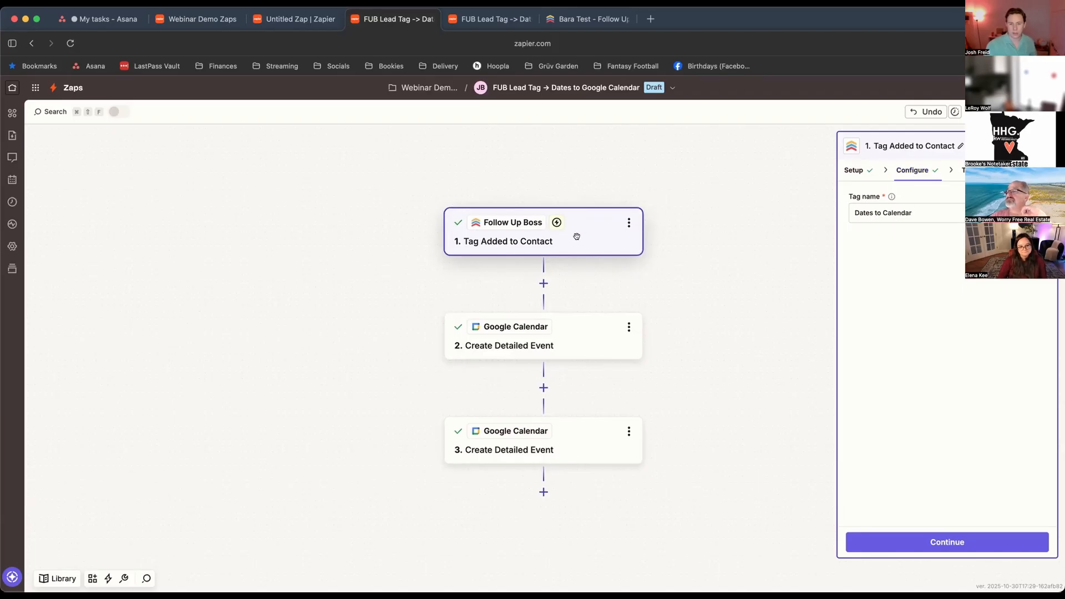
click(314, 21)
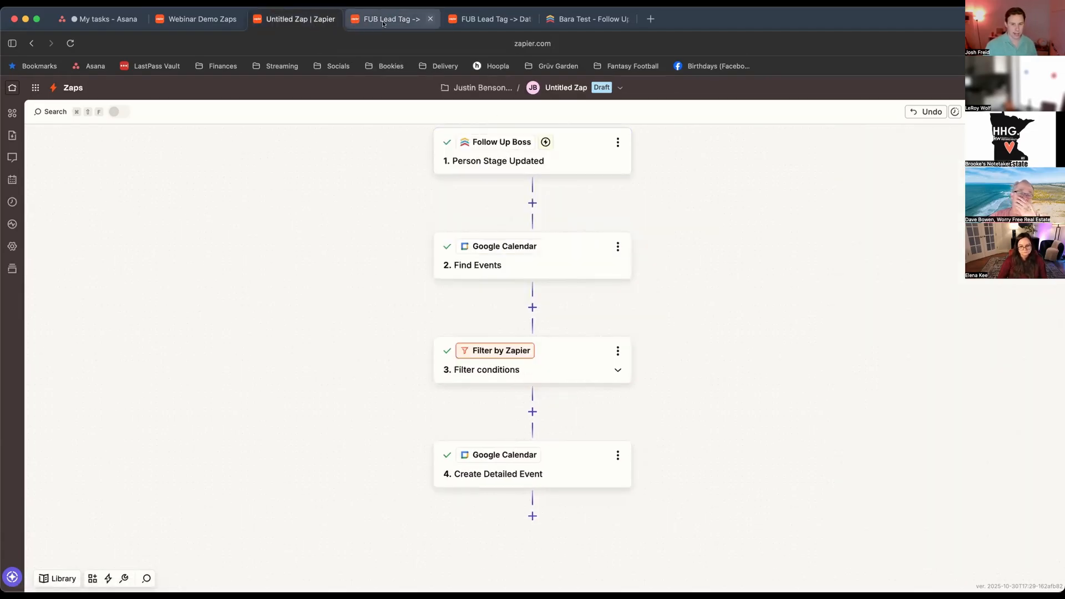
click(381, 21)
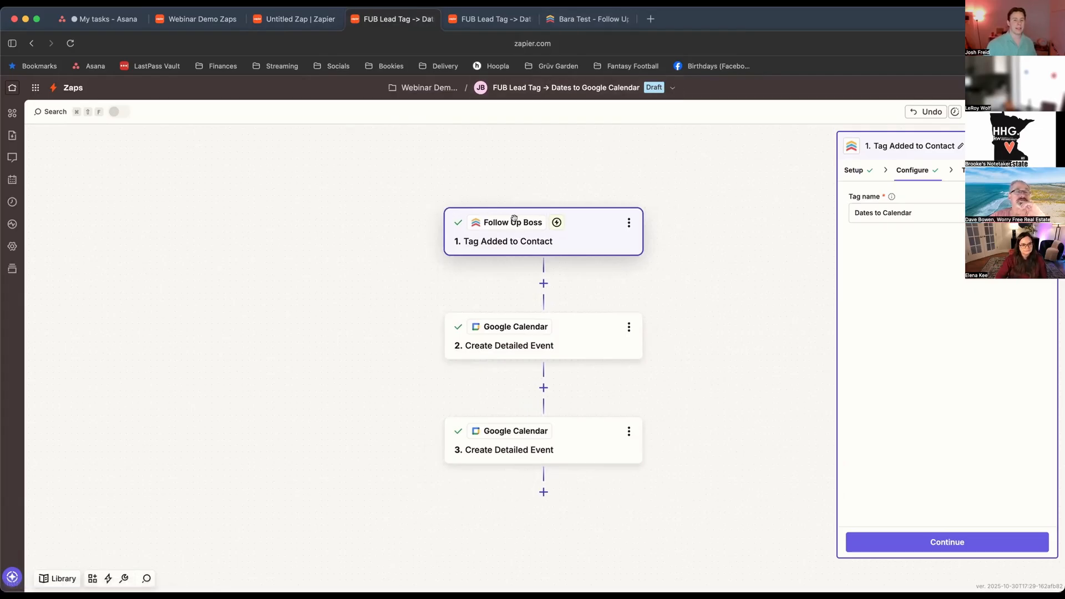
key(ctrl+shift+Tab)
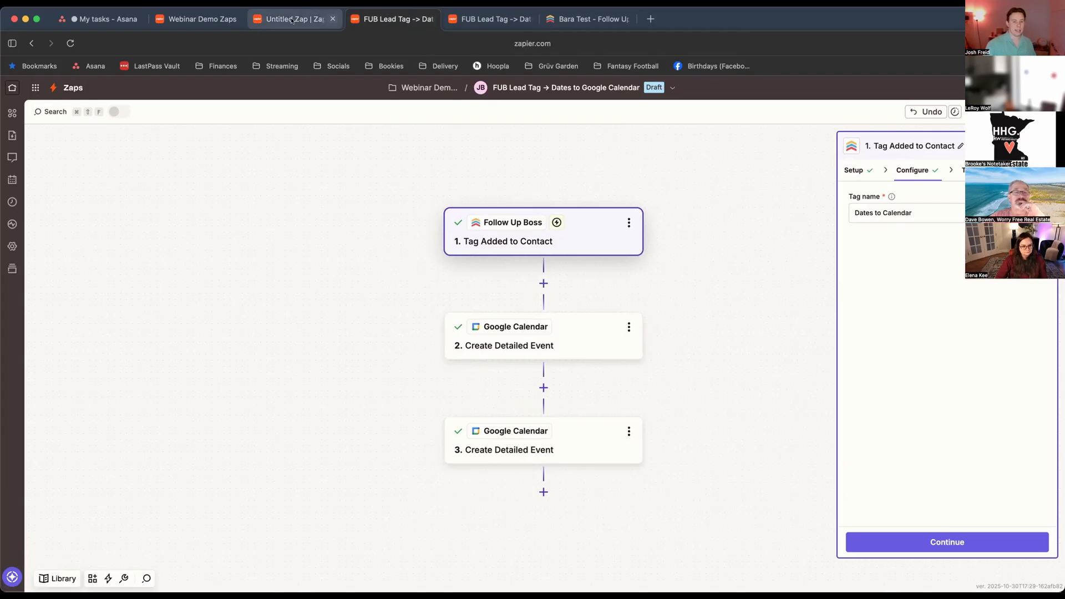
click(468, 164)
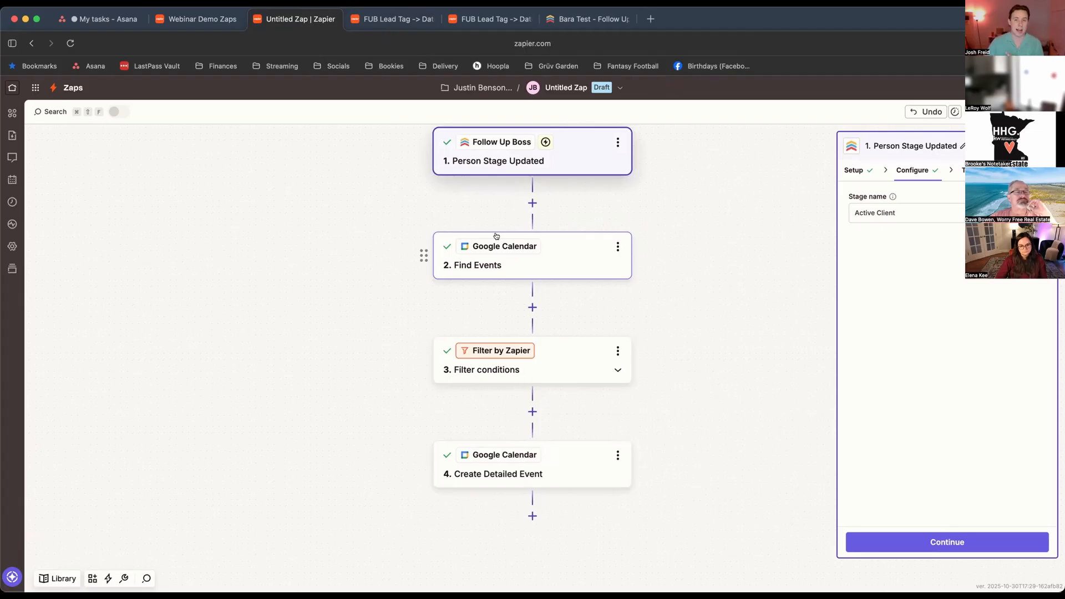
click(394, 19)
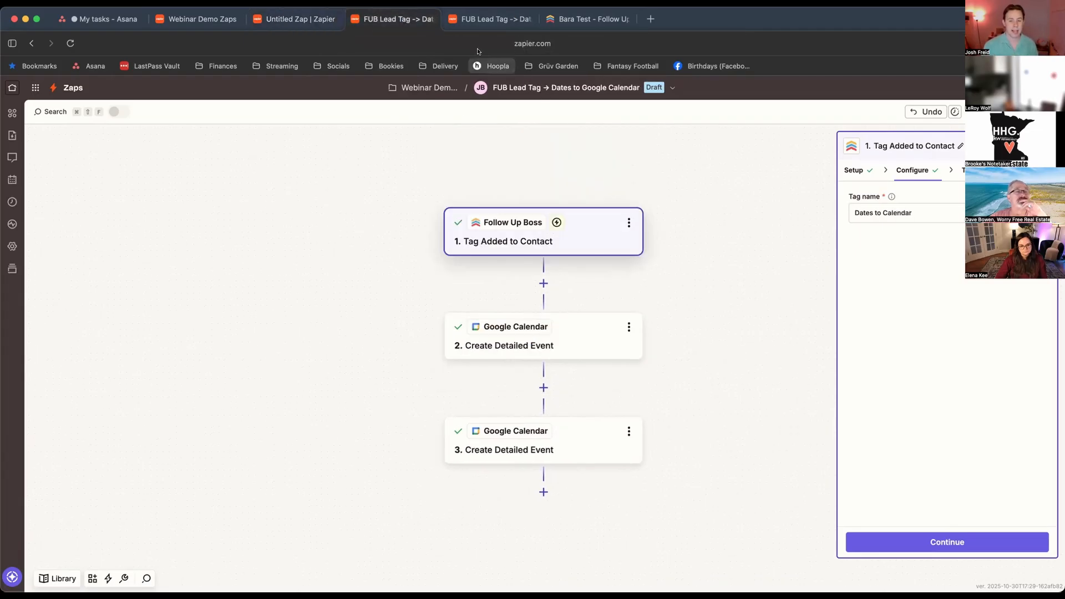
- Switch to Follow Up Boss, dismiss the Add relationship dialog and open the list of all people
click(583, 19)
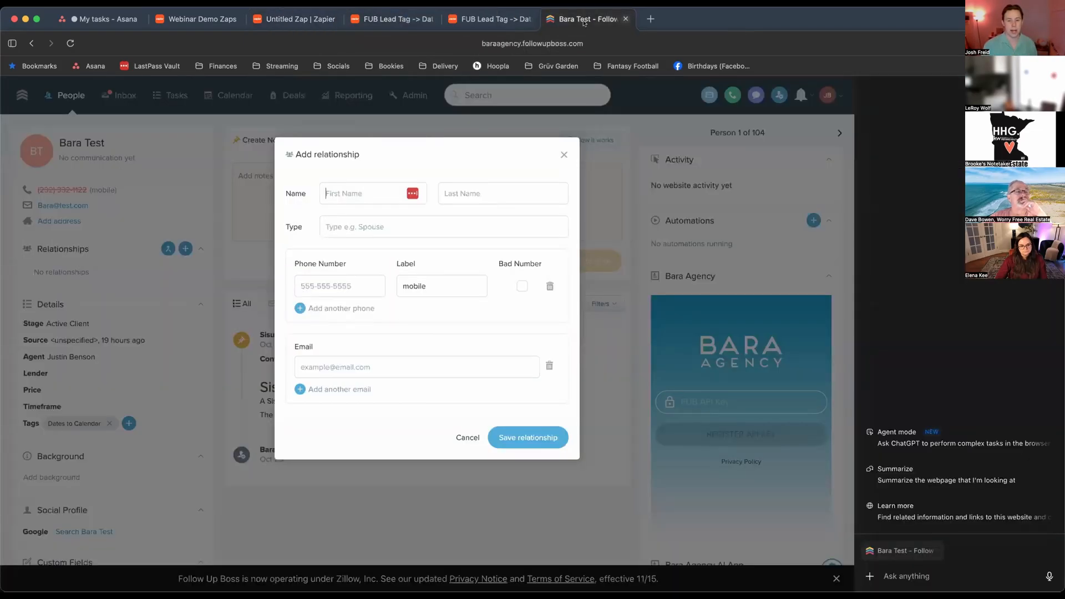
click(559, 155)
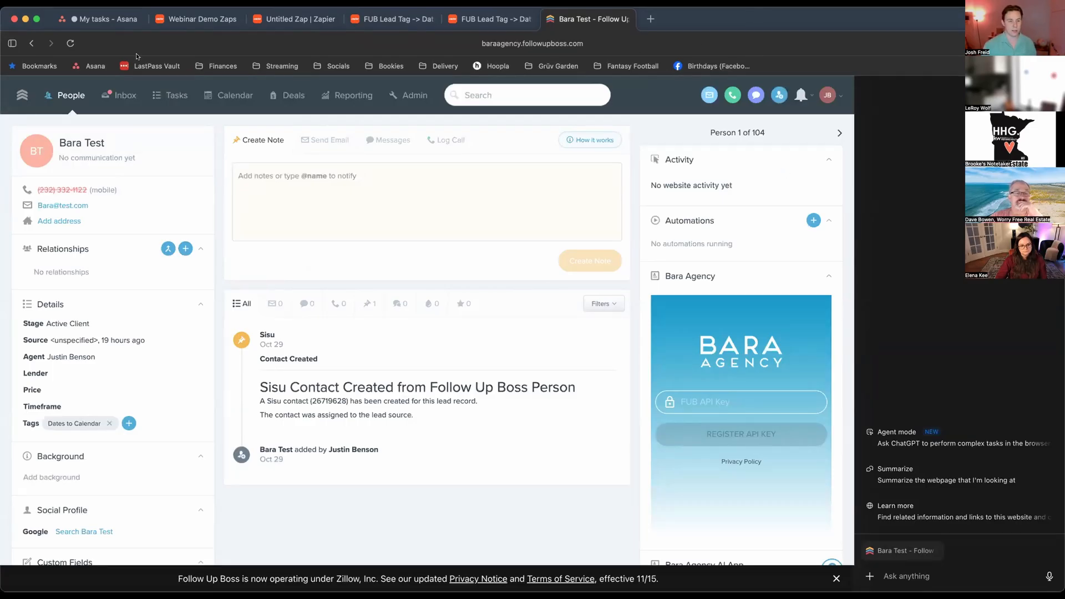
click(61, 96)
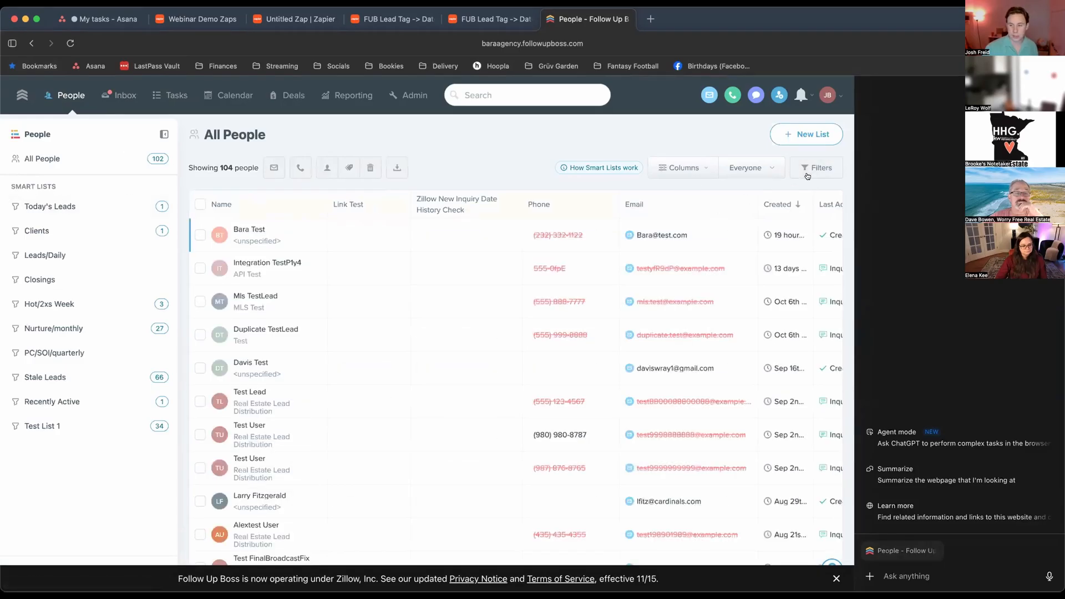
- Filter the people list by Stage, including Active Client
click(808, 175)
click(777, 198)
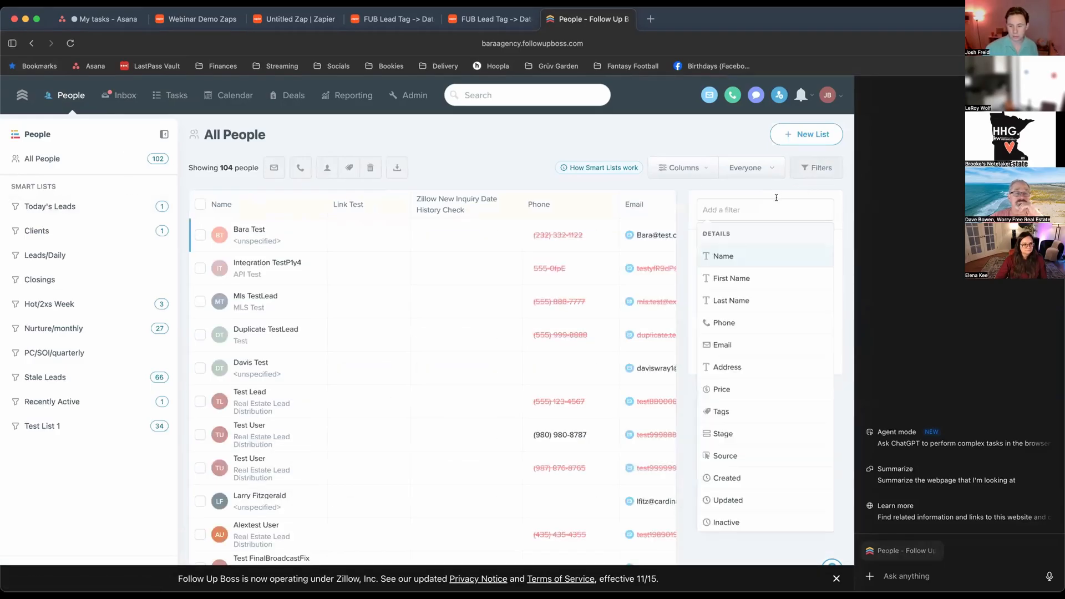
text(stage)
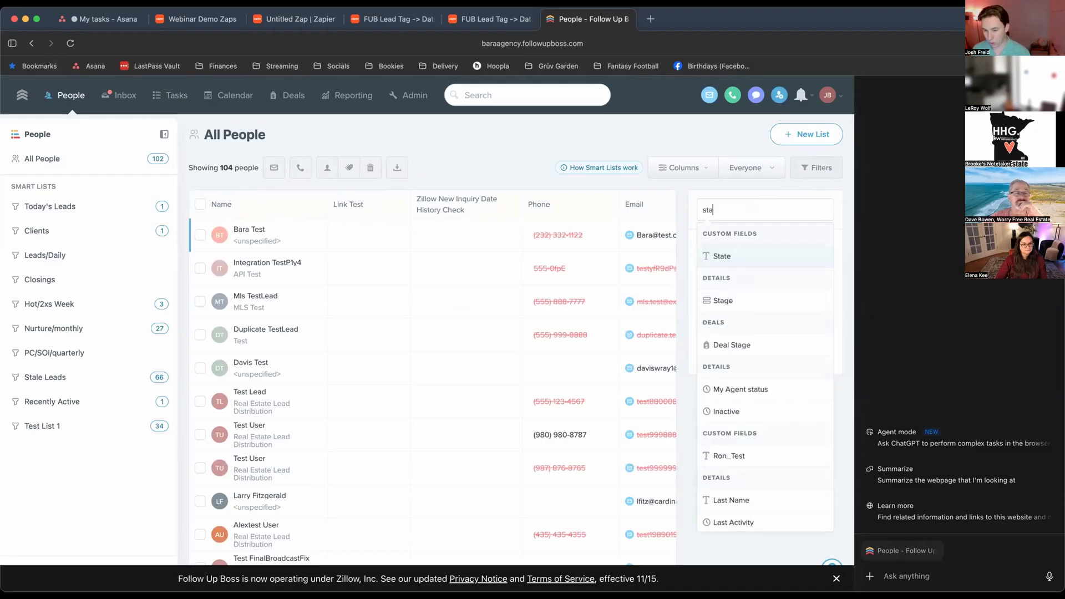
click(748, 257)
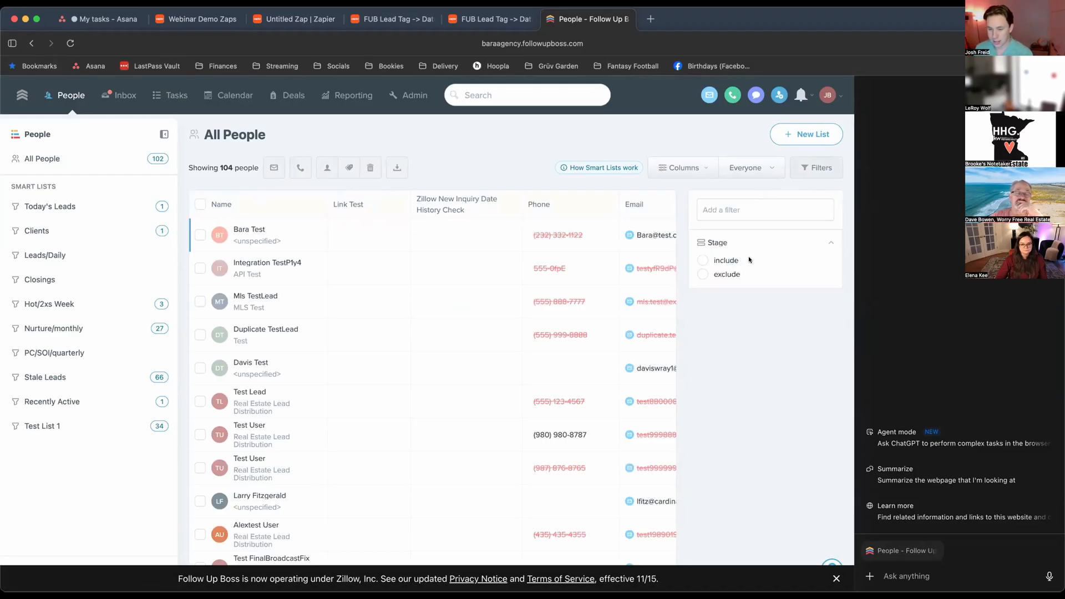
click(718, 259)
scroll(699, 334, down, 3)
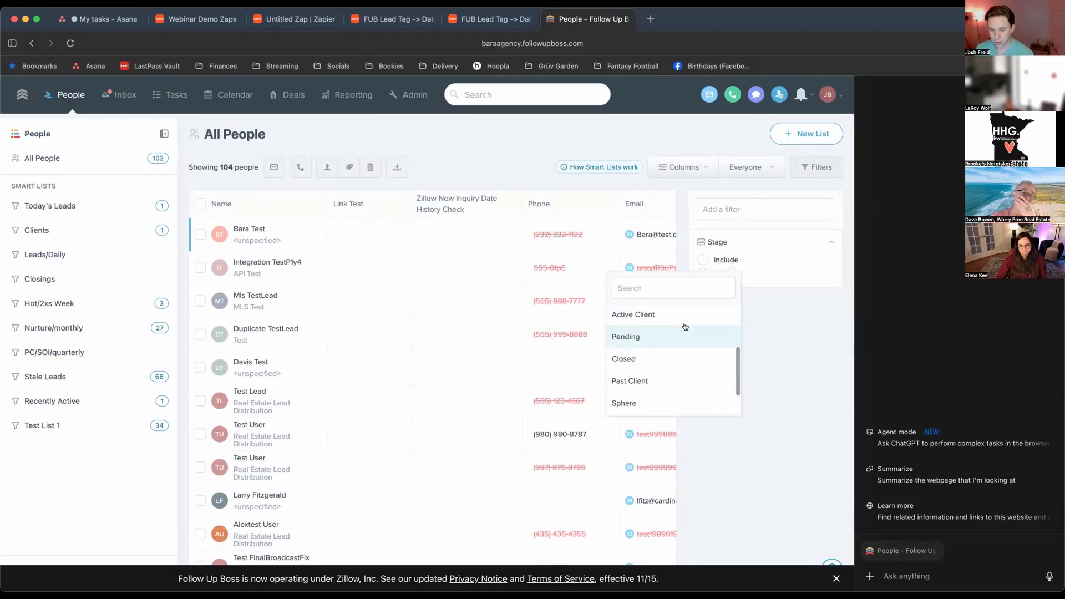
click(685, 314)
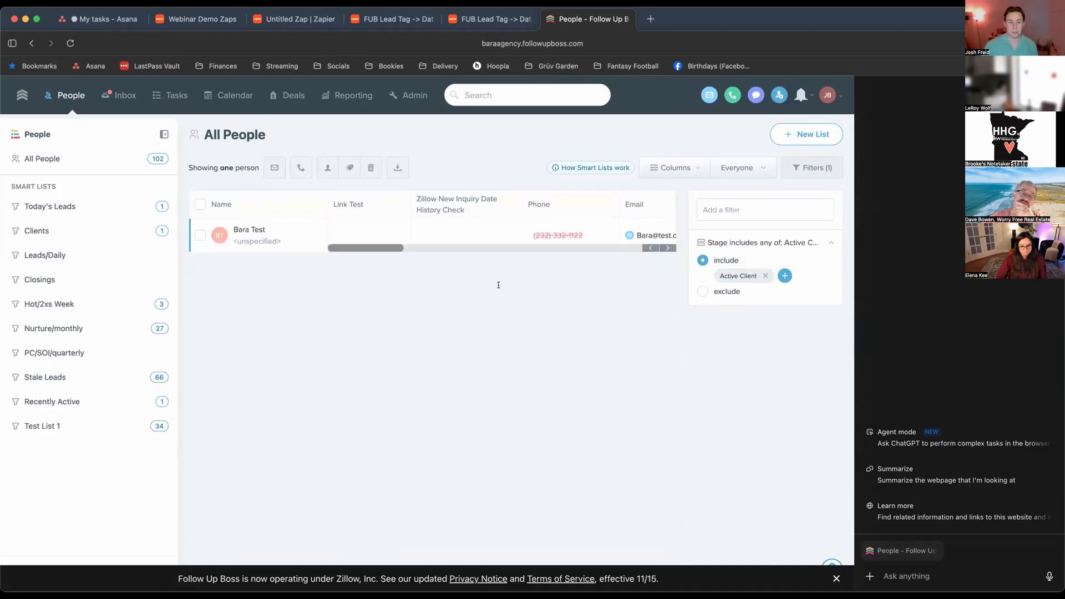
- Add the Pending and Closed stages to the included values of the Stage filter
key(super+plus)
click(777, 336)
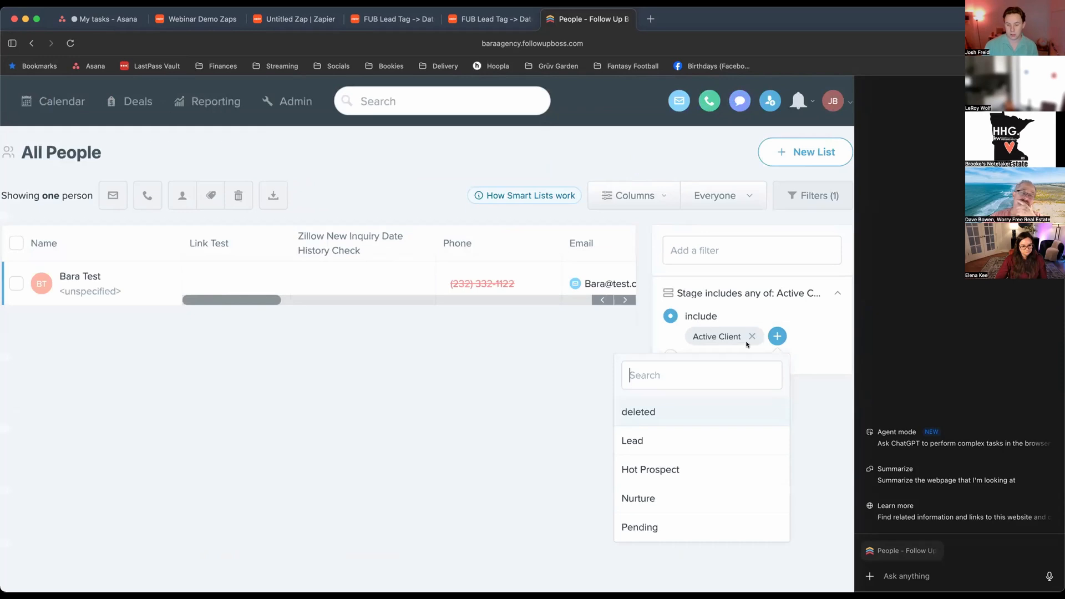
click(674, 529)
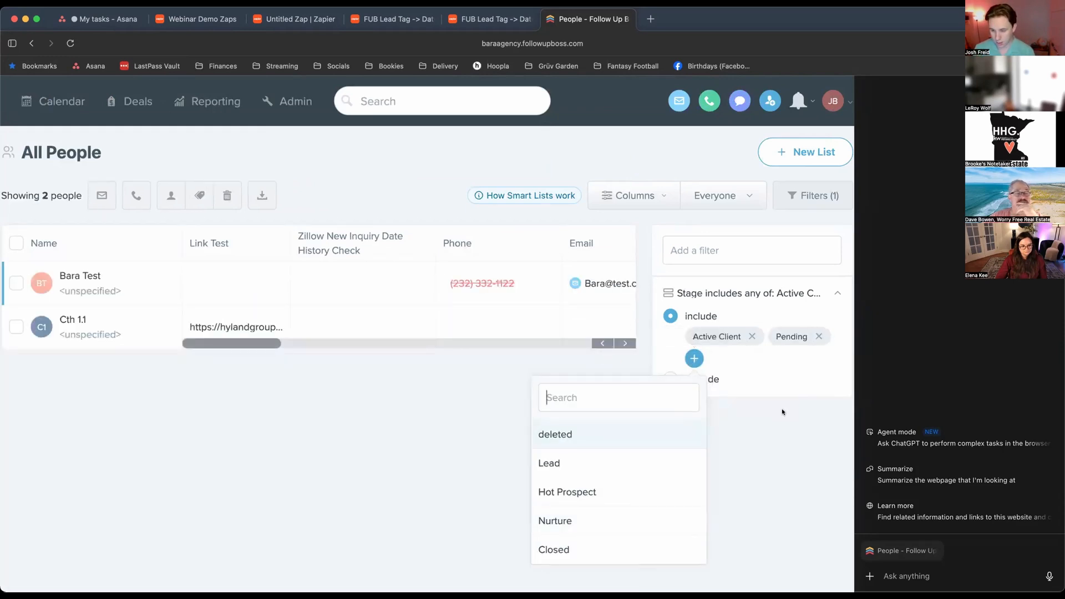
key(super+minus)
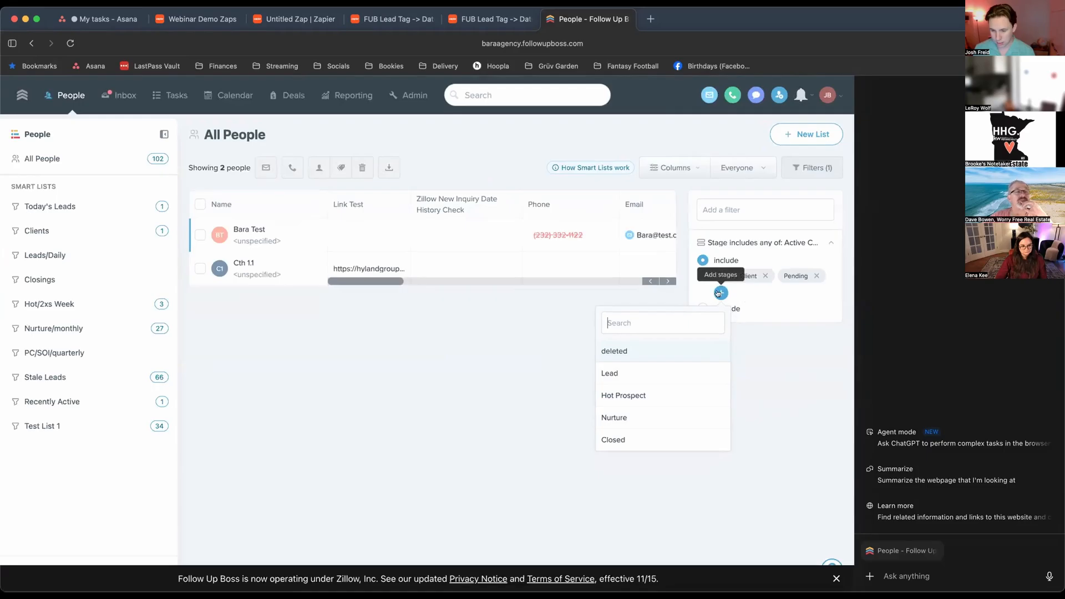
click(613, 440)
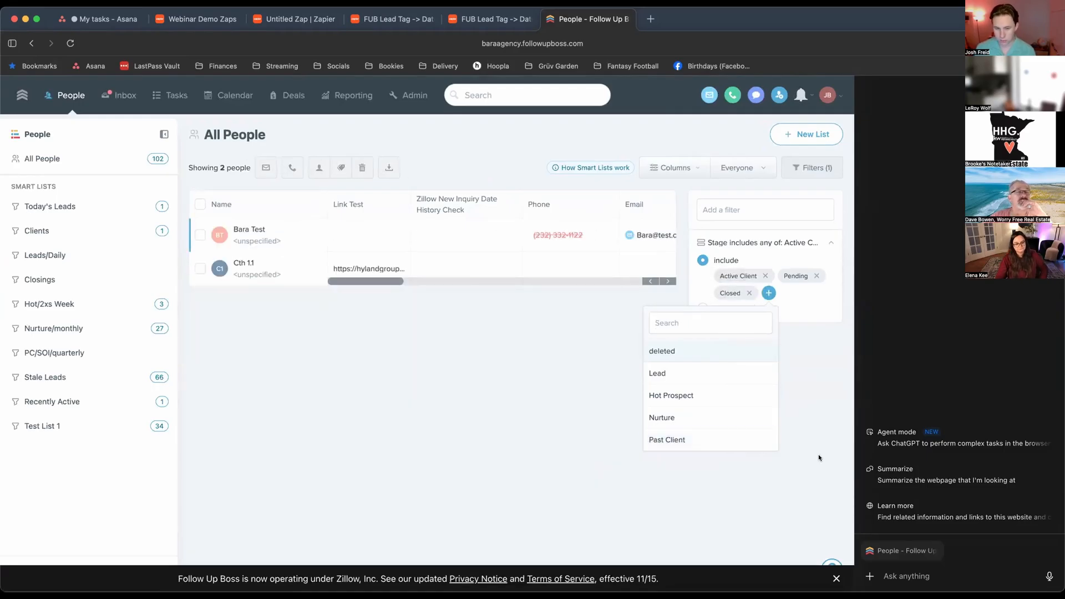
click(413, 396)
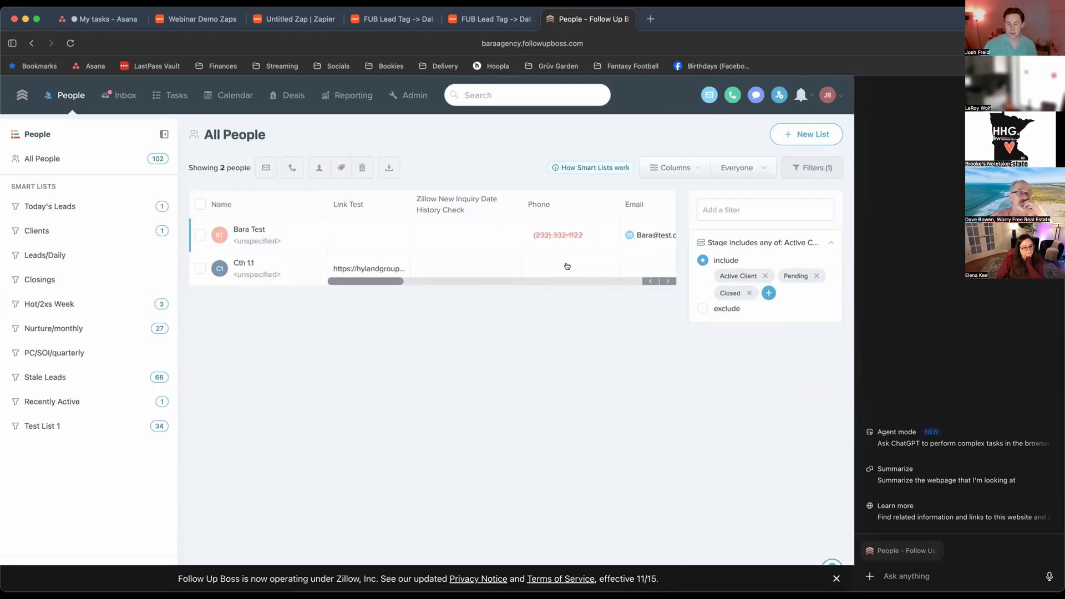
- Select all the filtered people and add the existing "Dates to Calendar" tag to them
click(197, 204)
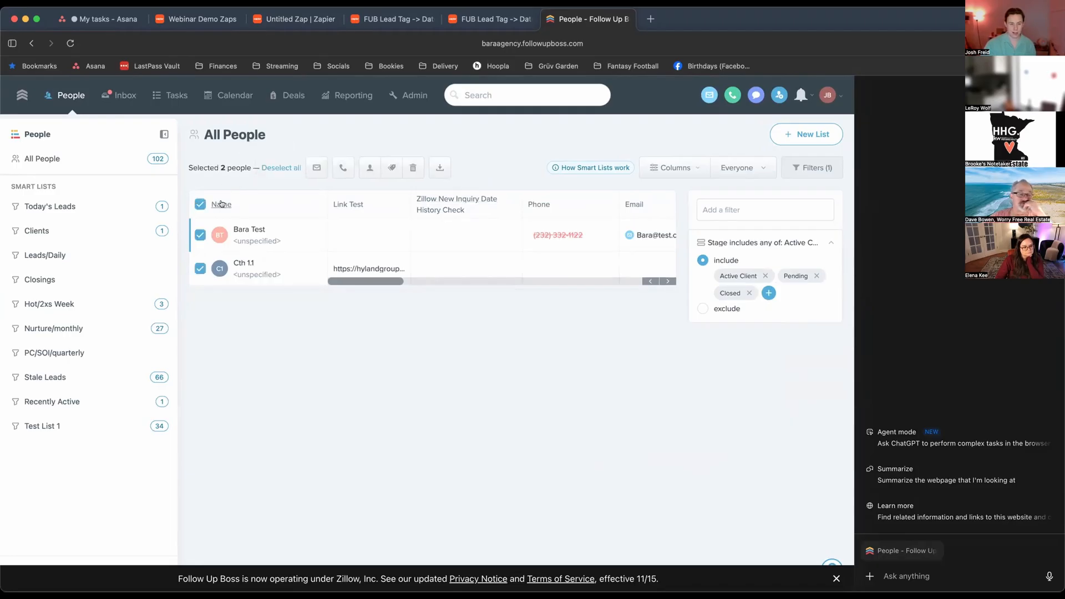
click(383, 171)
click(423, 193)
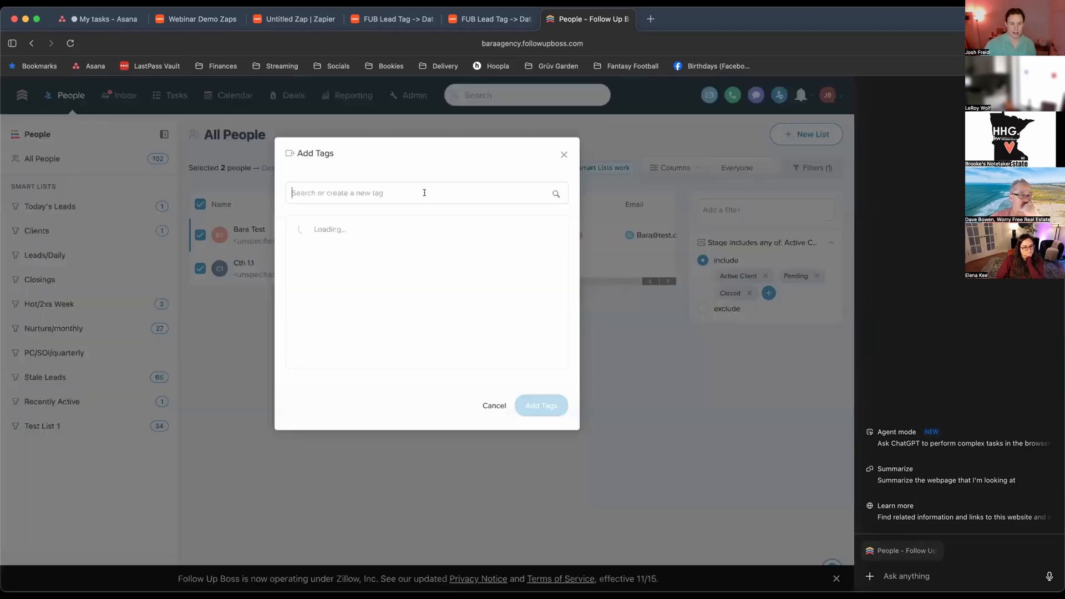
text(Send to Calenda)
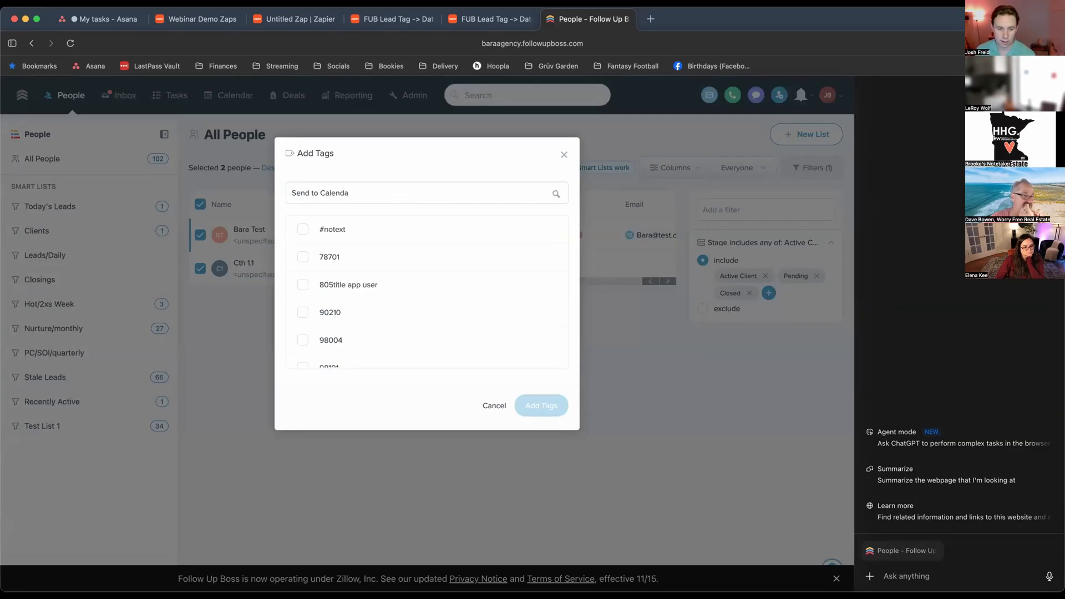
double_click(299, 190)
text(Dates)
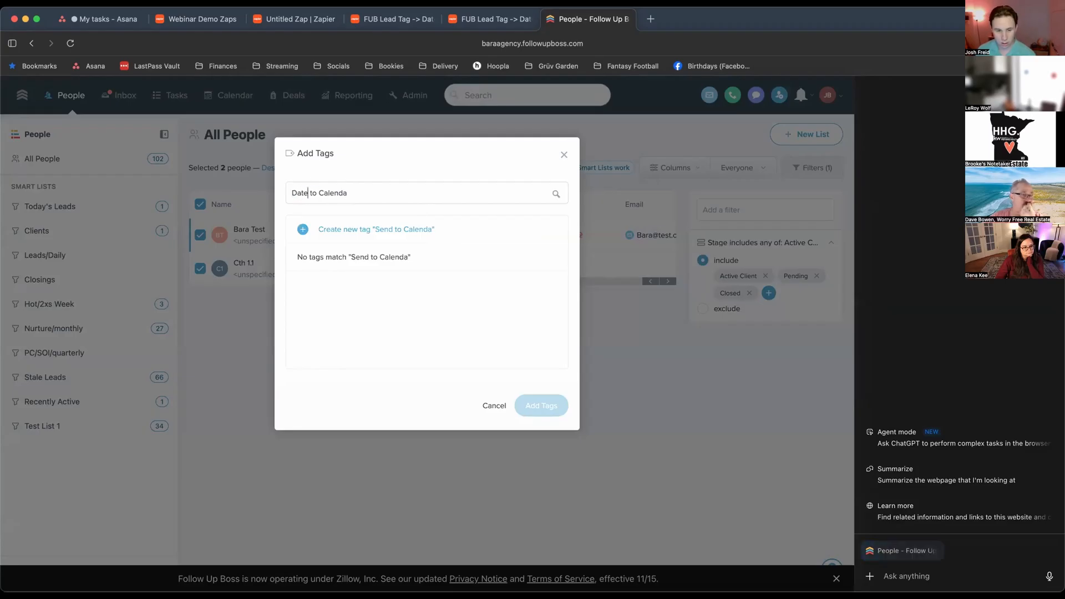
click(385, 233)
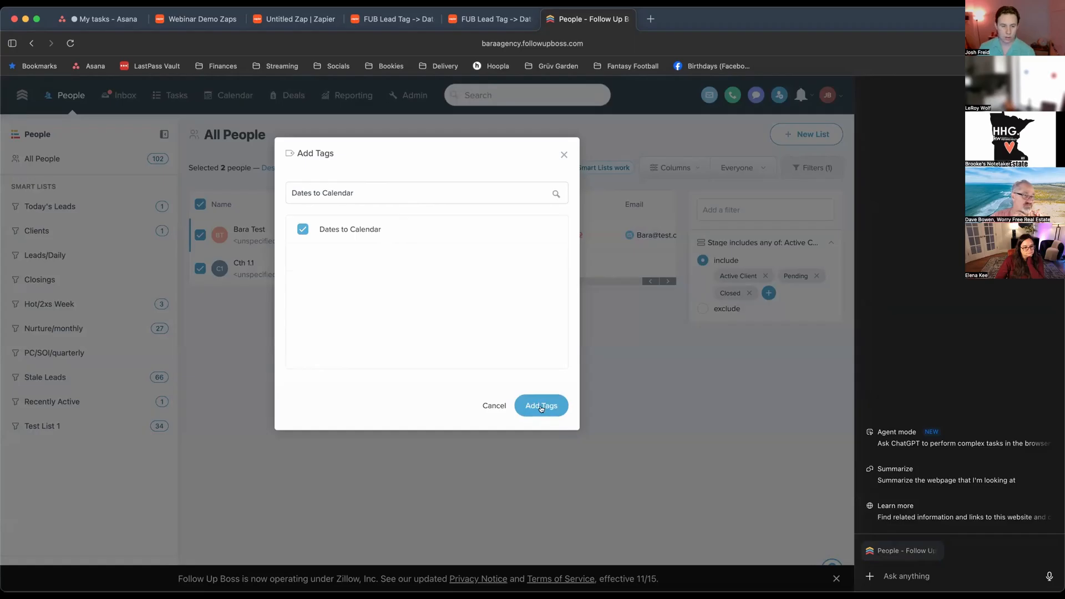
click(541, 407)
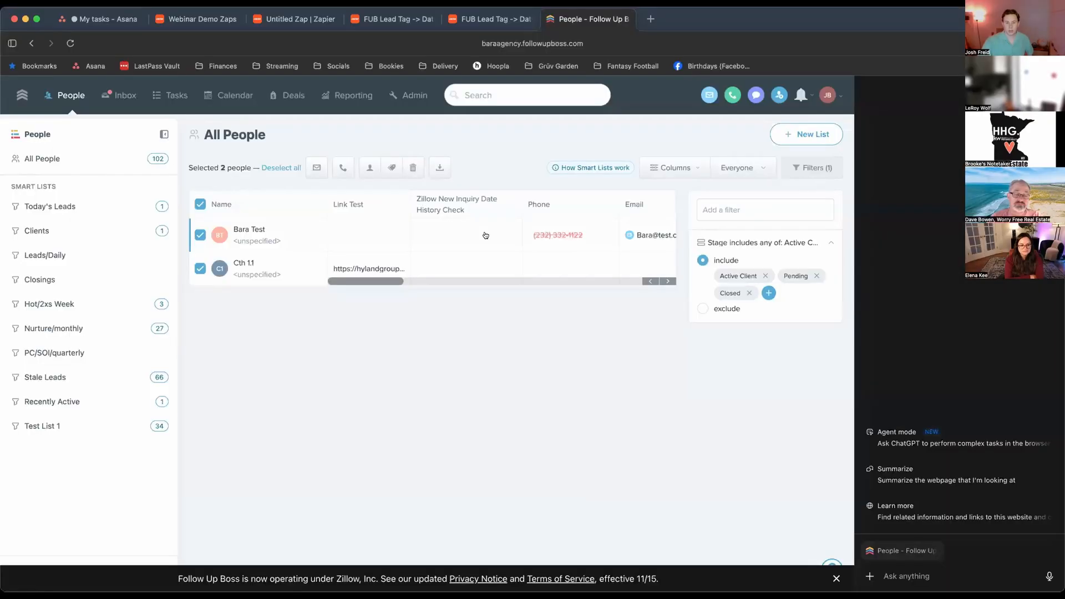
- Switch to the untitled Zap in Zapier and change its Follow Up Boss trigger event to Deal Stage Updated
click(295, 25)
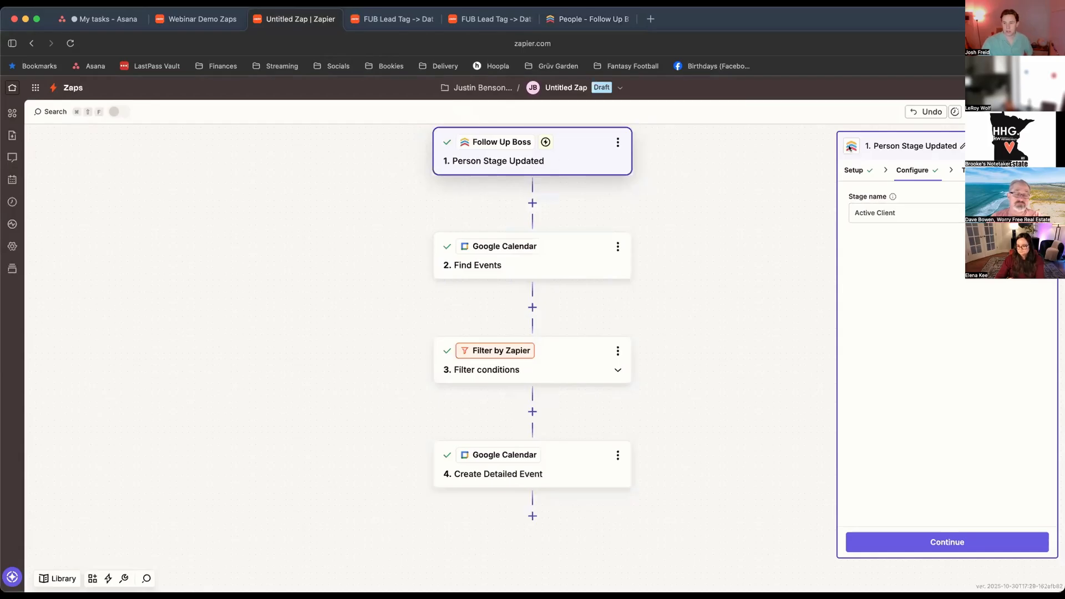
click(854, 169)
click(899, 261)
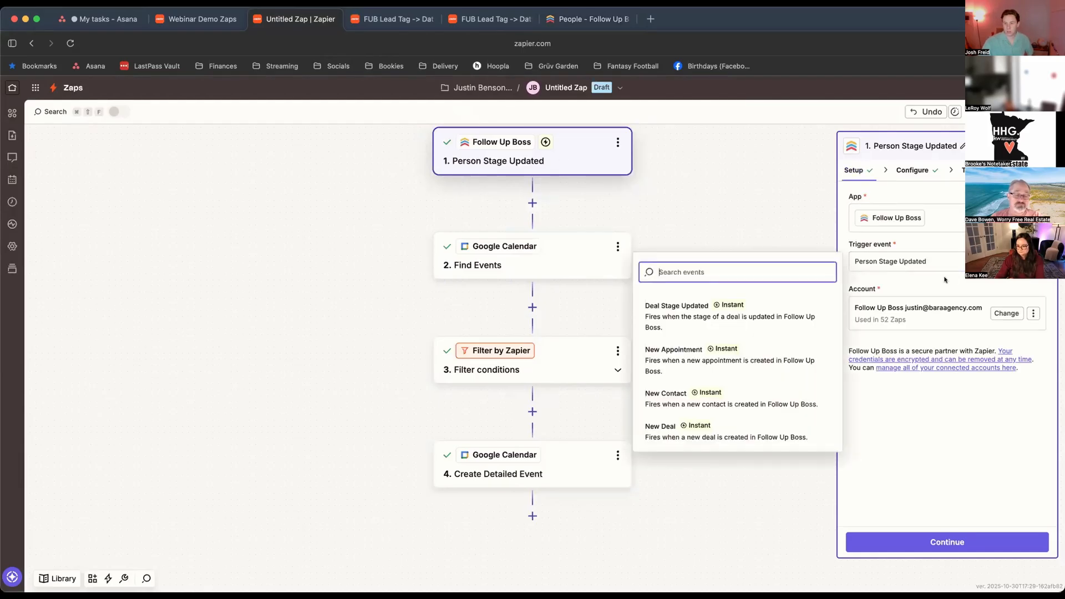
click(745, 319)
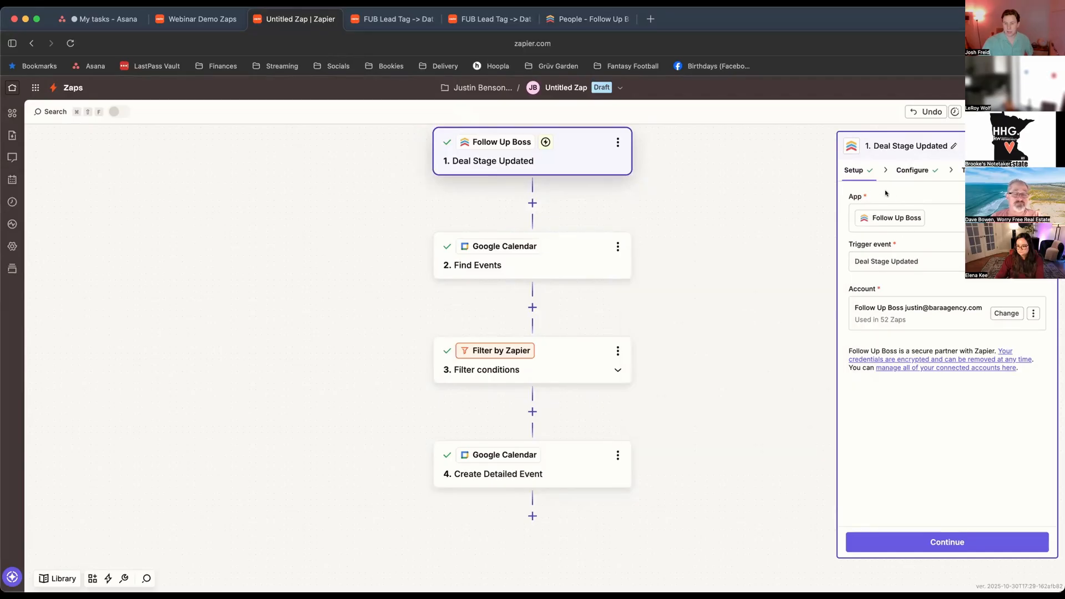
click(937, 535)
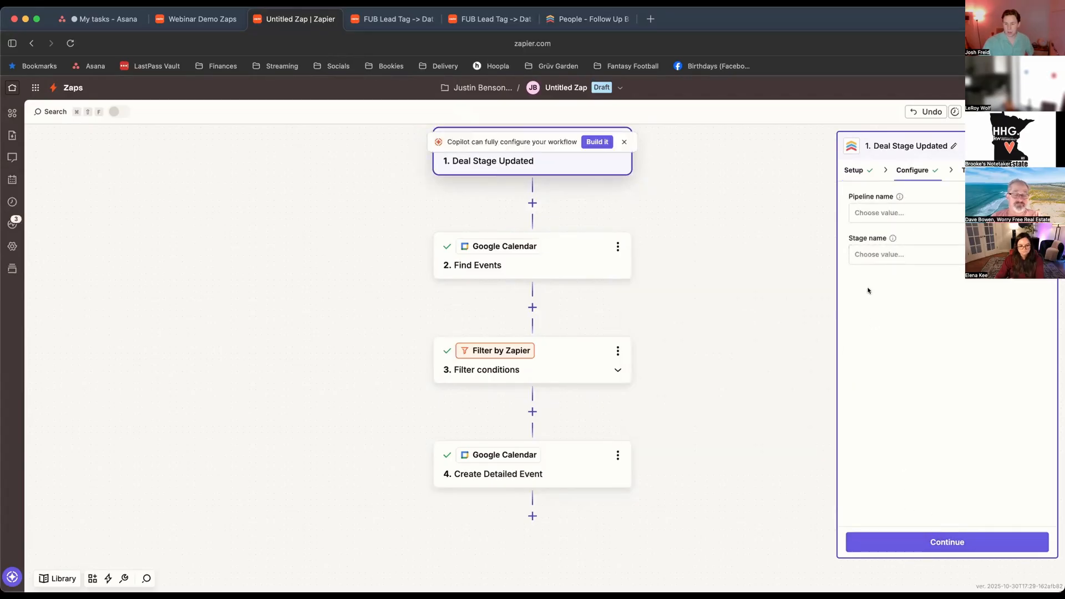
- Configure the Deal Stage Updated trigger with the Buyers pipeline and Buyer Contract stage, and continue to its test
click(921, 212)
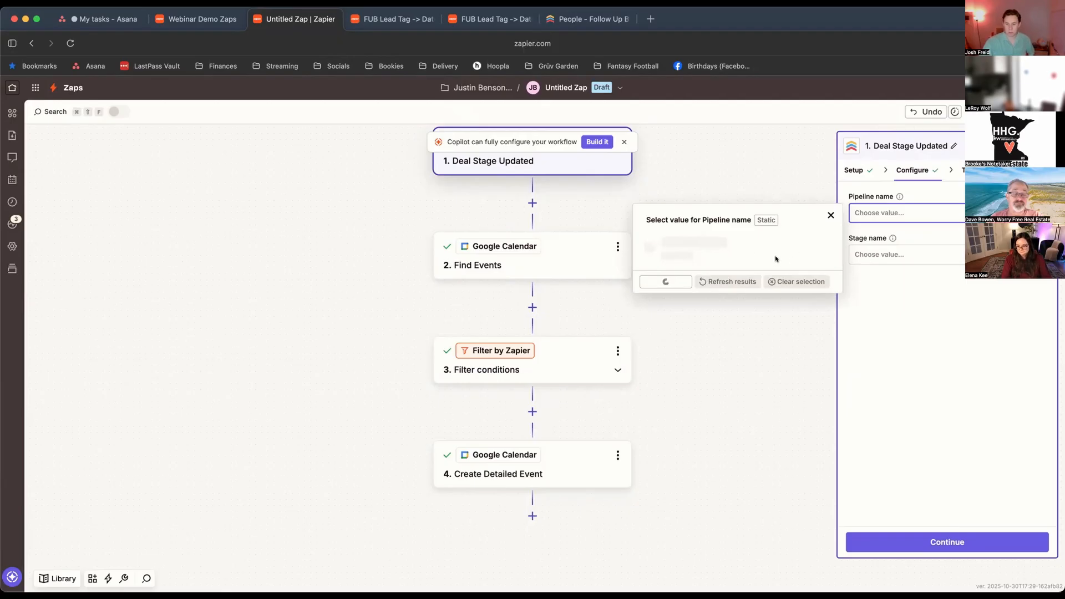
click(736, 332)
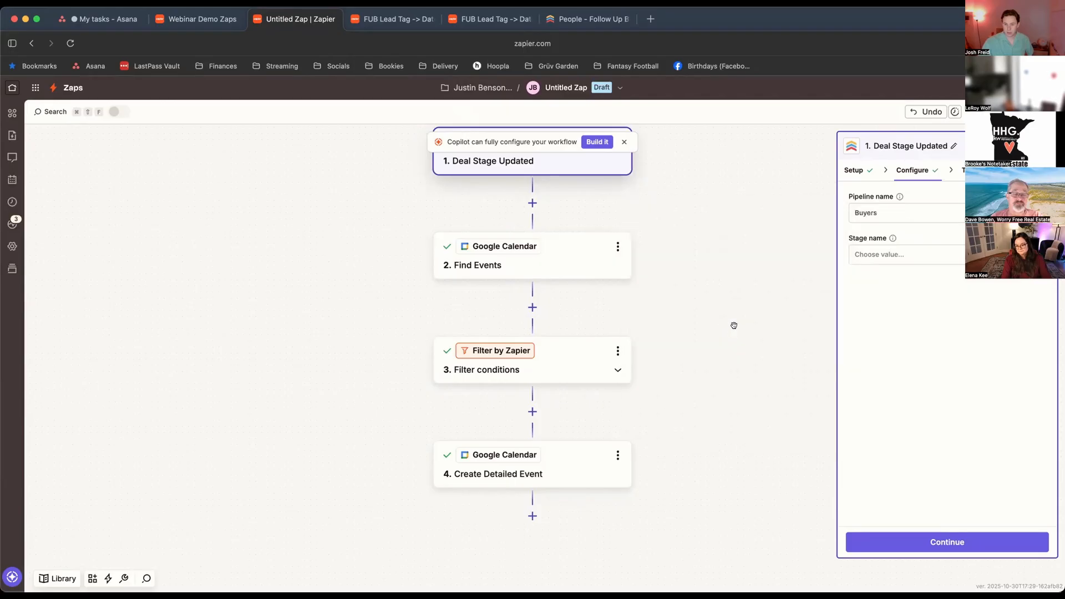
click(893, 254)
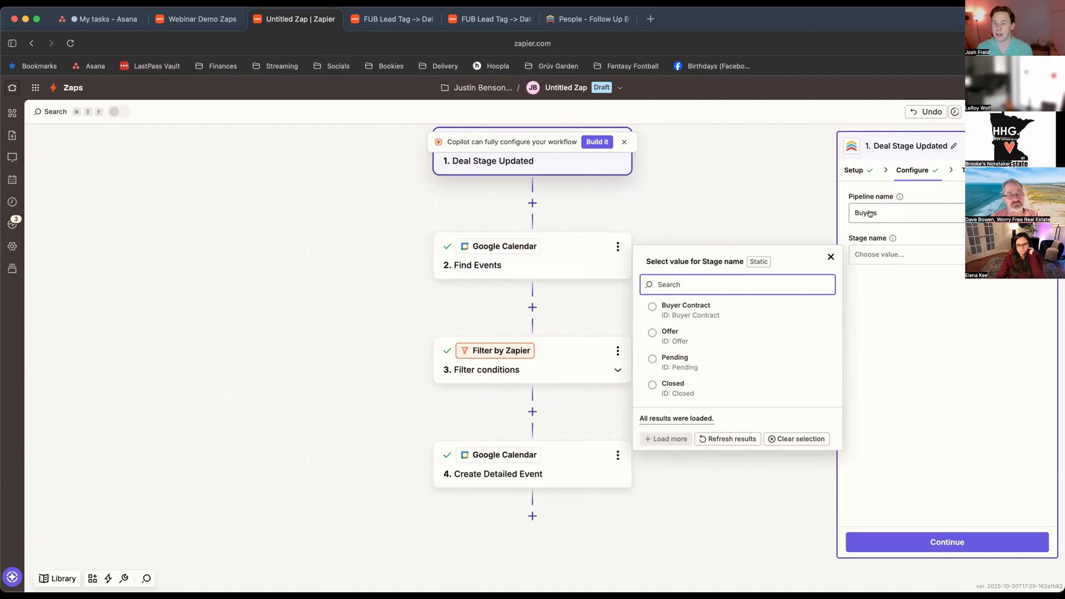
click(733, 307)
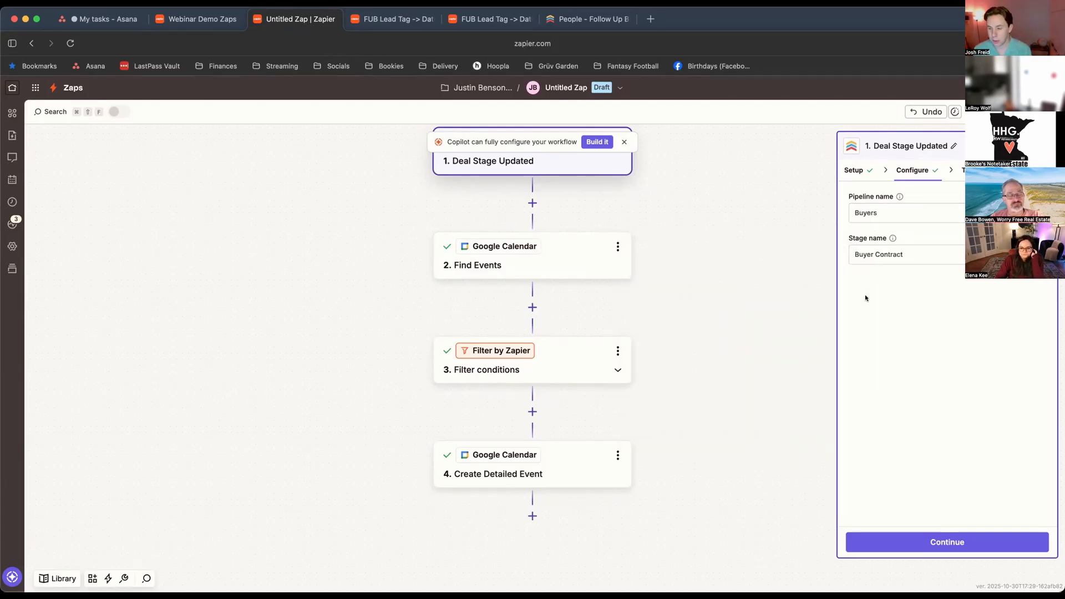
click(949, 542)
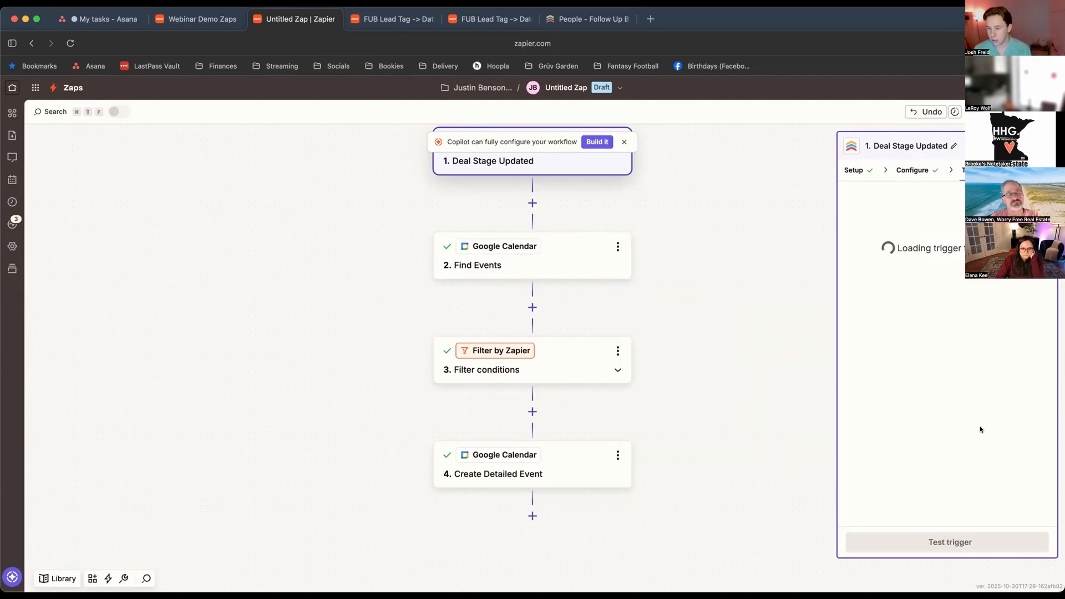
- Test the Deal Stage Updated trigger and switch to Follow Up Boss to open the first filtered person's record
click(987, 540)
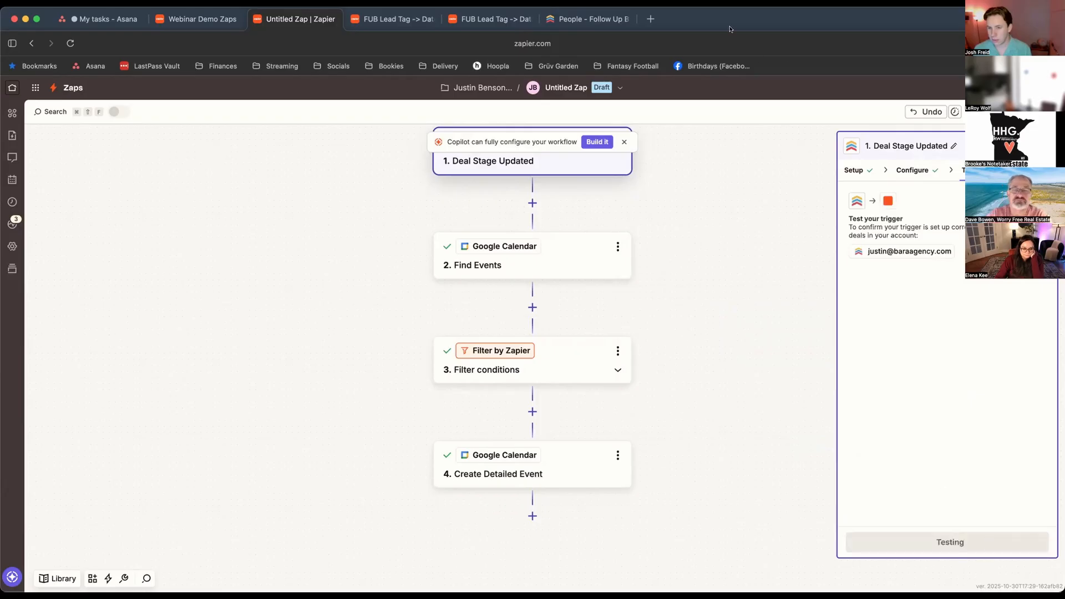
click(574, 22)
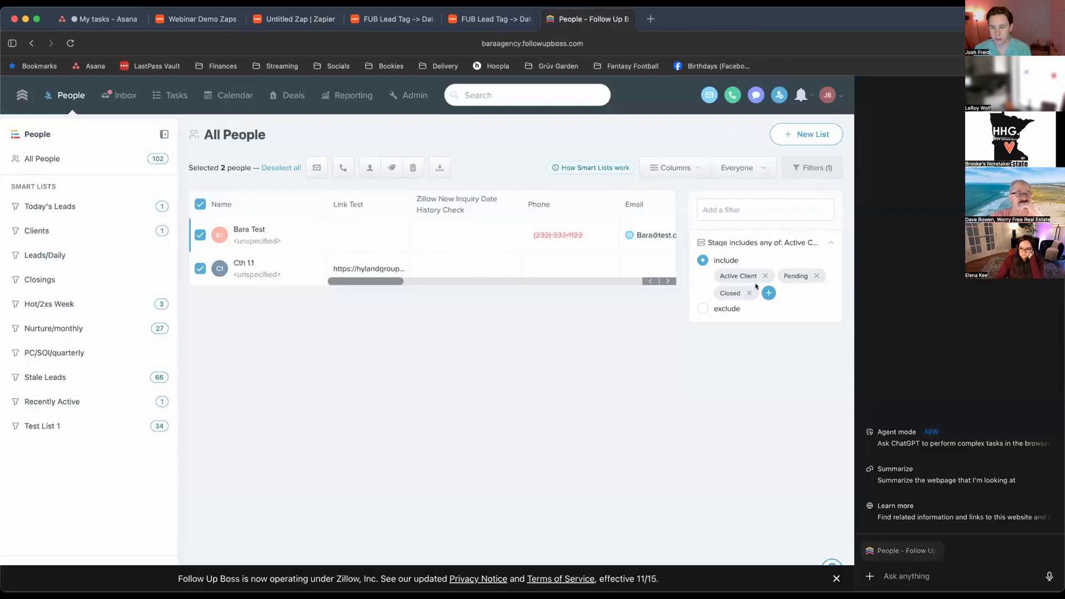
click(239, 229)
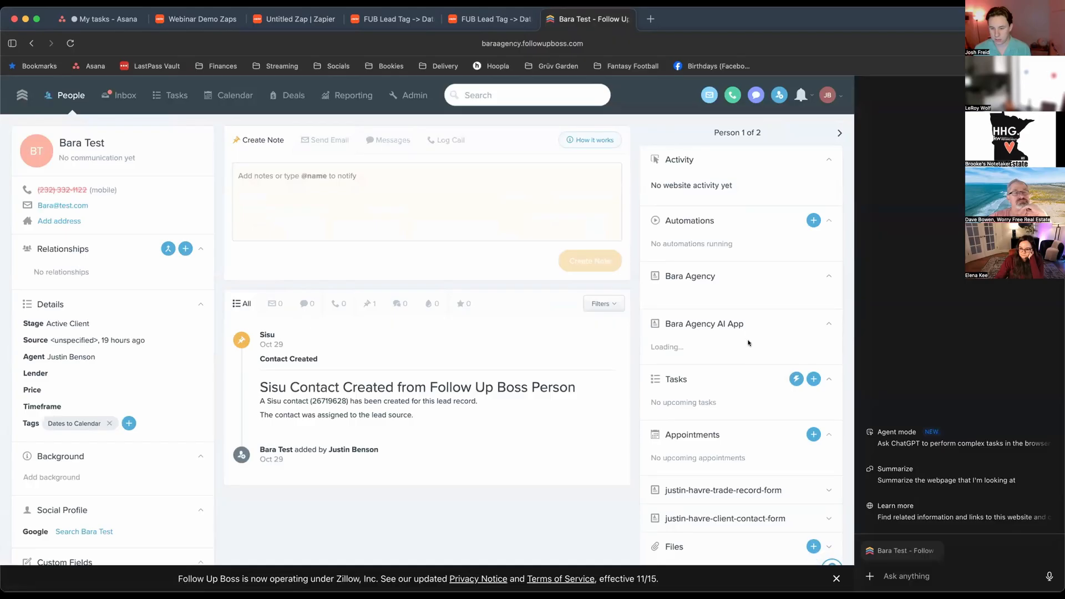
- Create a deal named "Test Deal" for this contact in the Buyers pipeline at the Buyer Contract stage
scroll(747, 341, down, 1)
scroll(746, 341, down, 12)
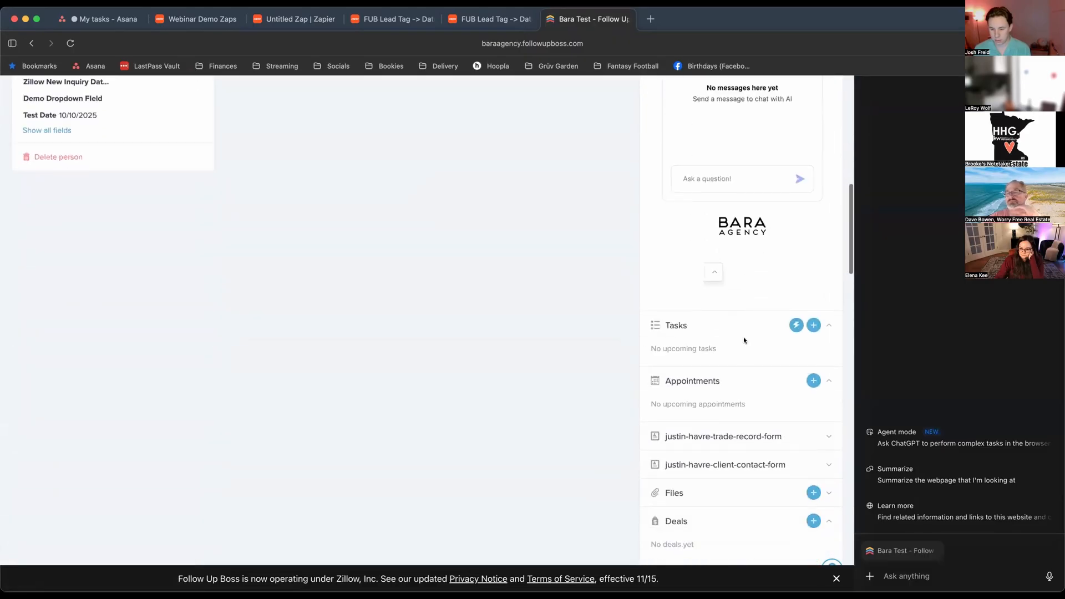
scroll(743, 344, down, 2)
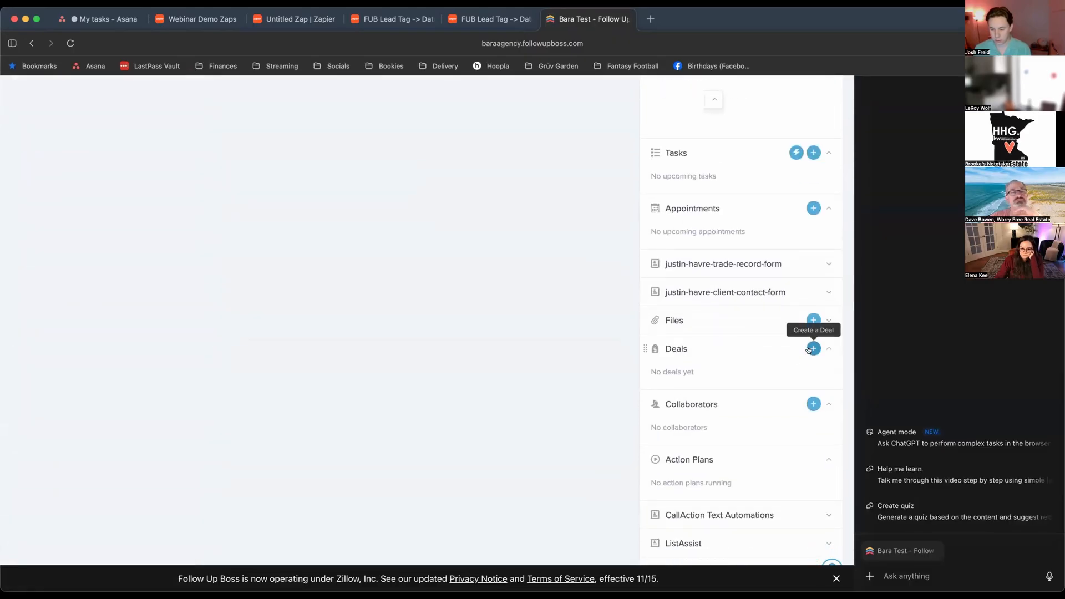
click(813, 348)
text(Test Deal)
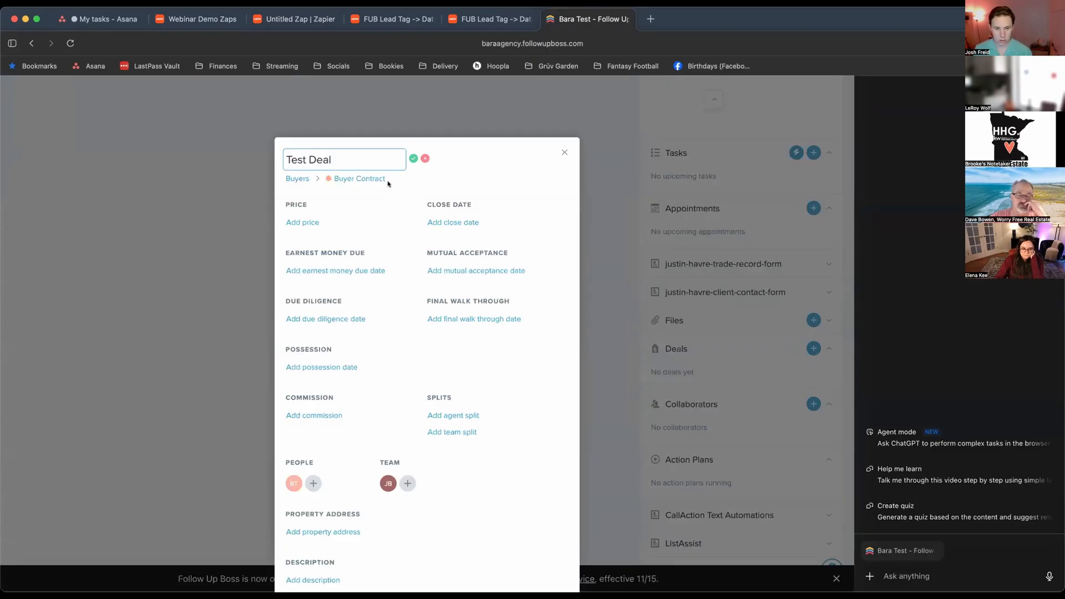
click(363, 178)
click(387, 197)
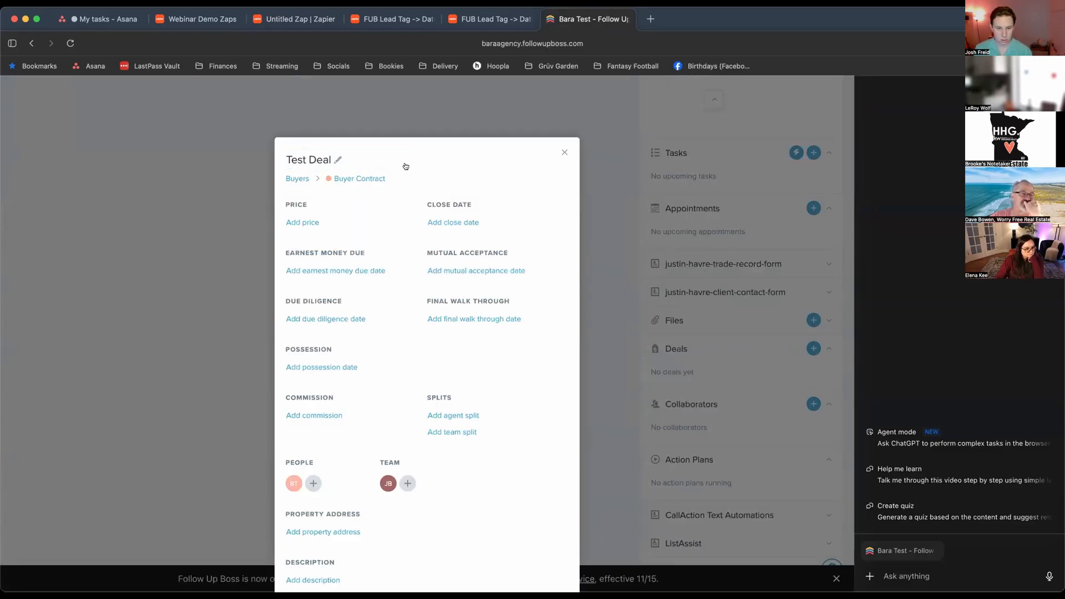
scroll(500, 253, down, 5)
click(538, 508)
- Return to the untitled Zap in Zapier, preview the sample deals and find new records for the Deal Stage Updated trigger
click(489, 19)
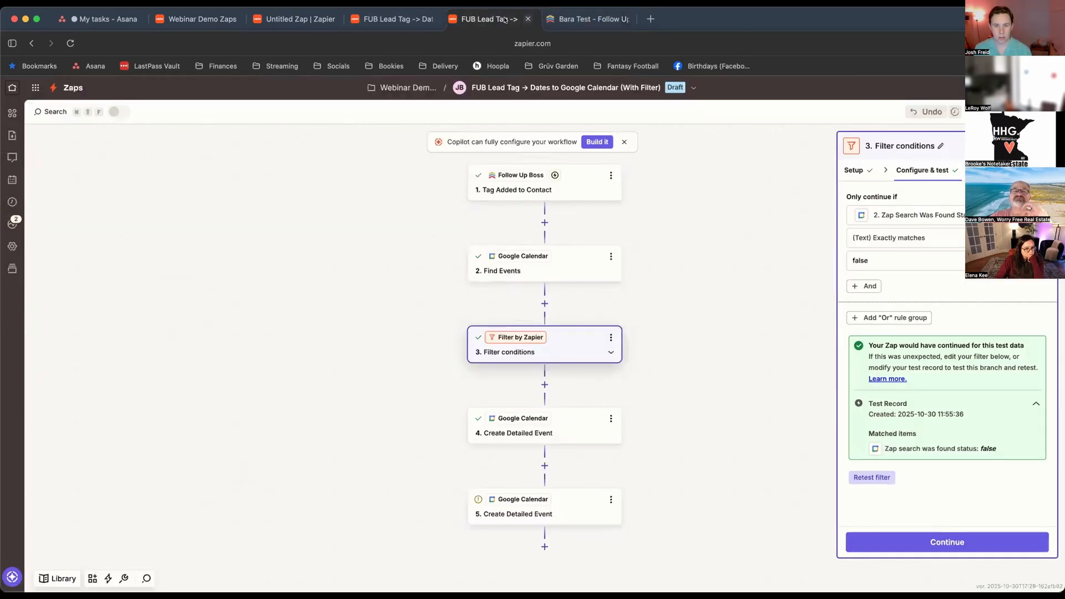
click(401, 19)
click(299, 19)
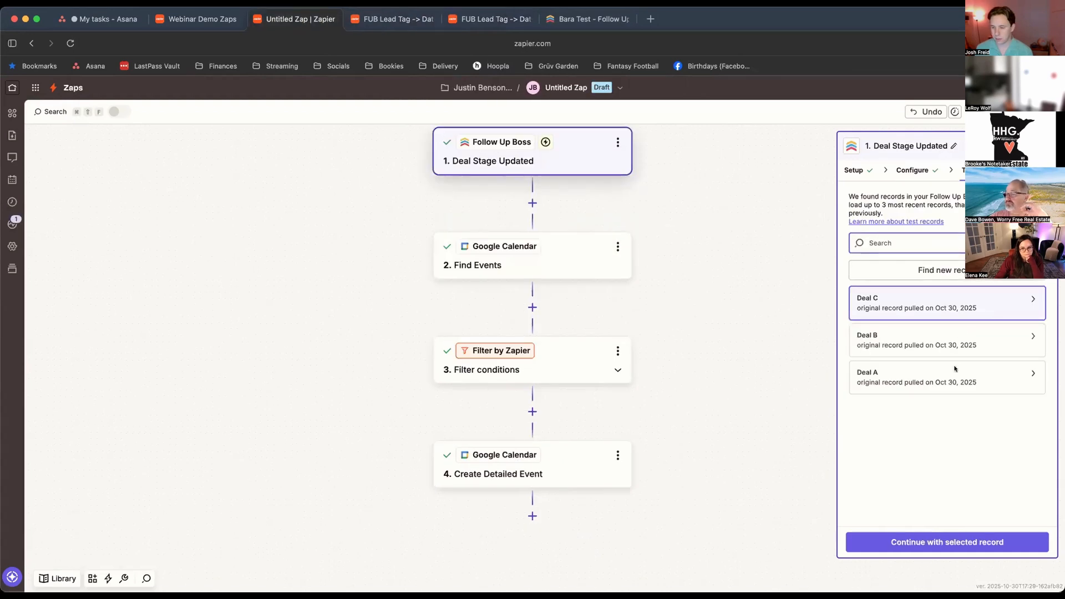
mouse_move(937, 305)
scroll(721, 327, down, 2)
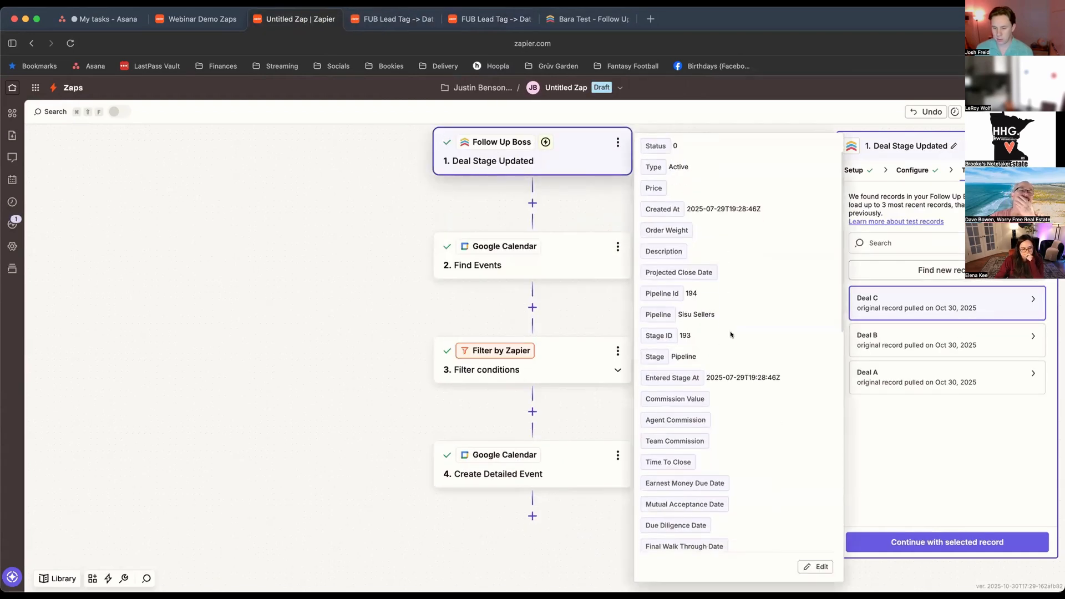
click(939, 336)
click(954, 271)
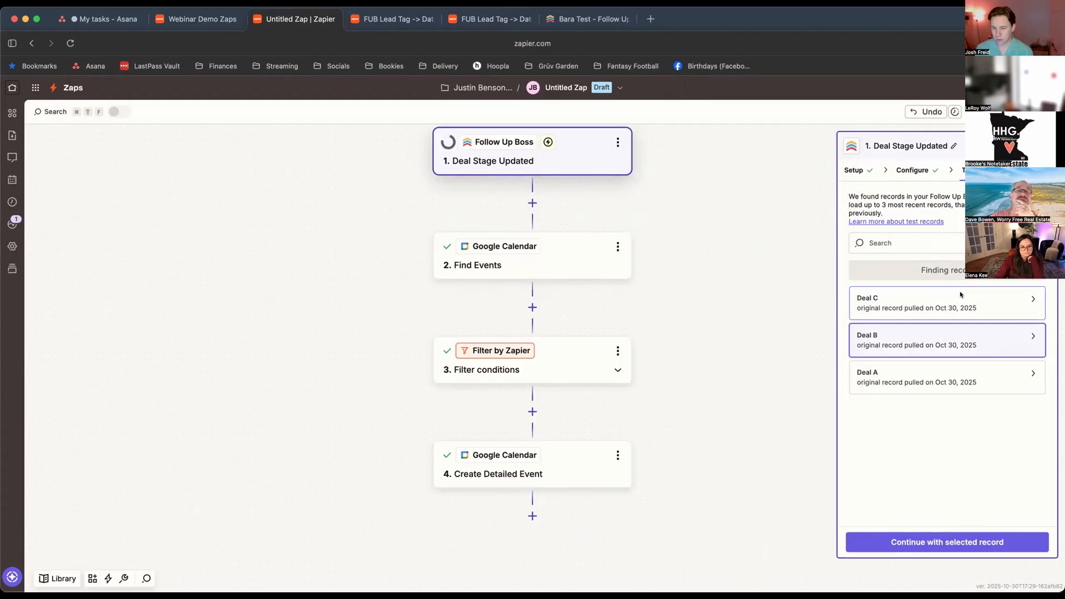
- Examine the Deal C test record's fields, including its dates, custom fields and linked people
click(941, 305)
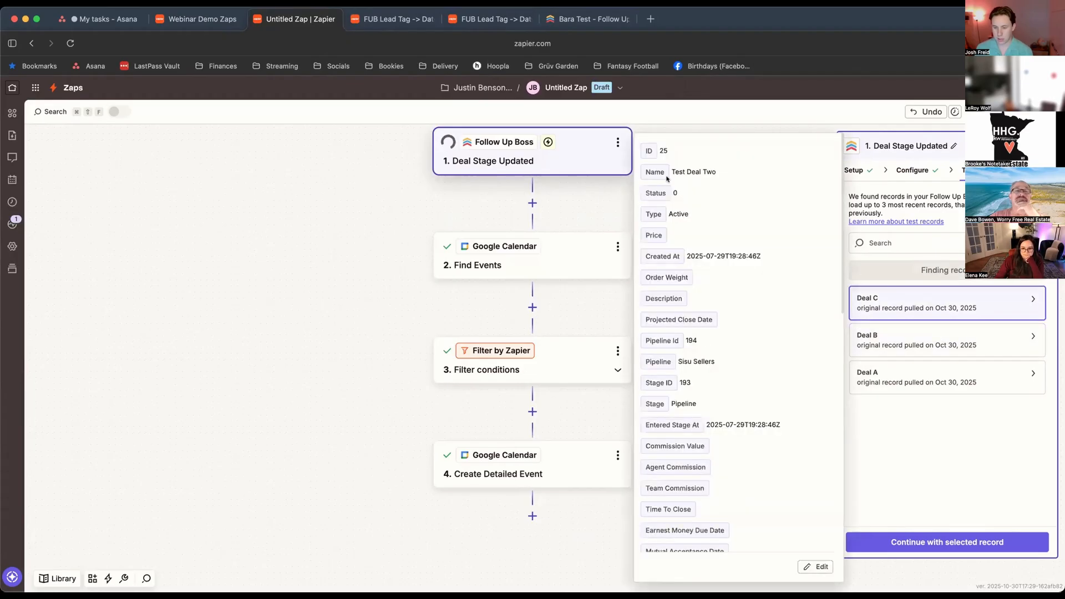
scroll(716, 242, down, 2)
scroll(717, 244, down, 8)
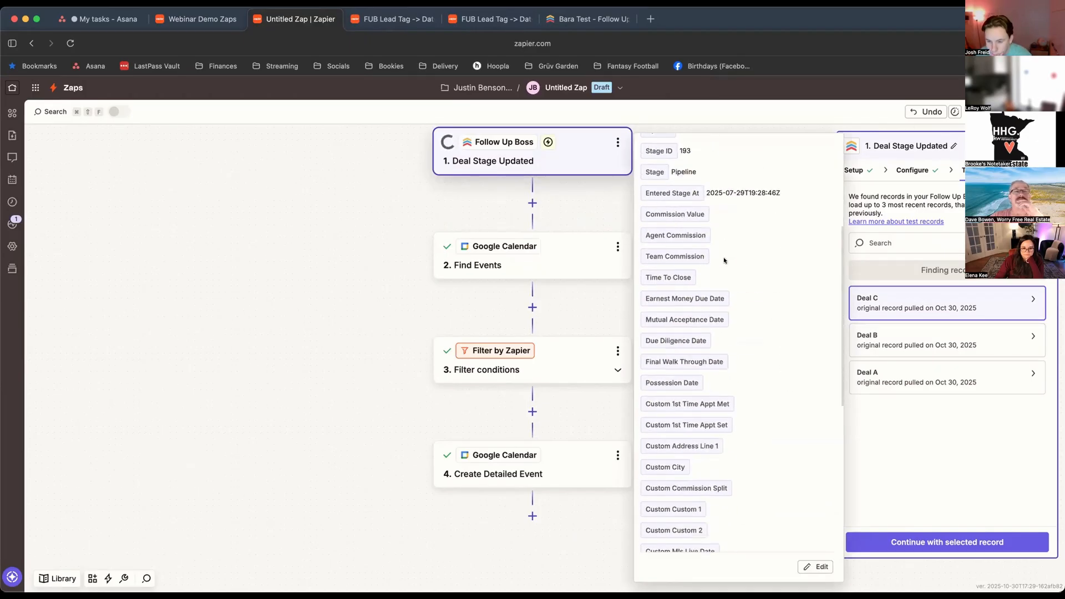
scroll(722, 265, down, 5)
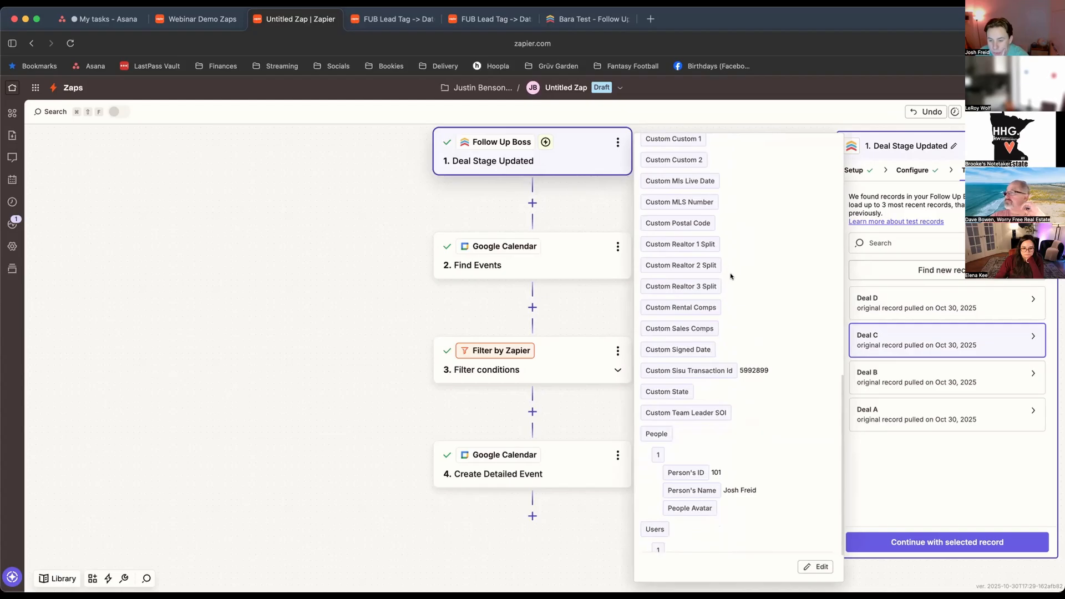
scroll(689, 232, up, 4)
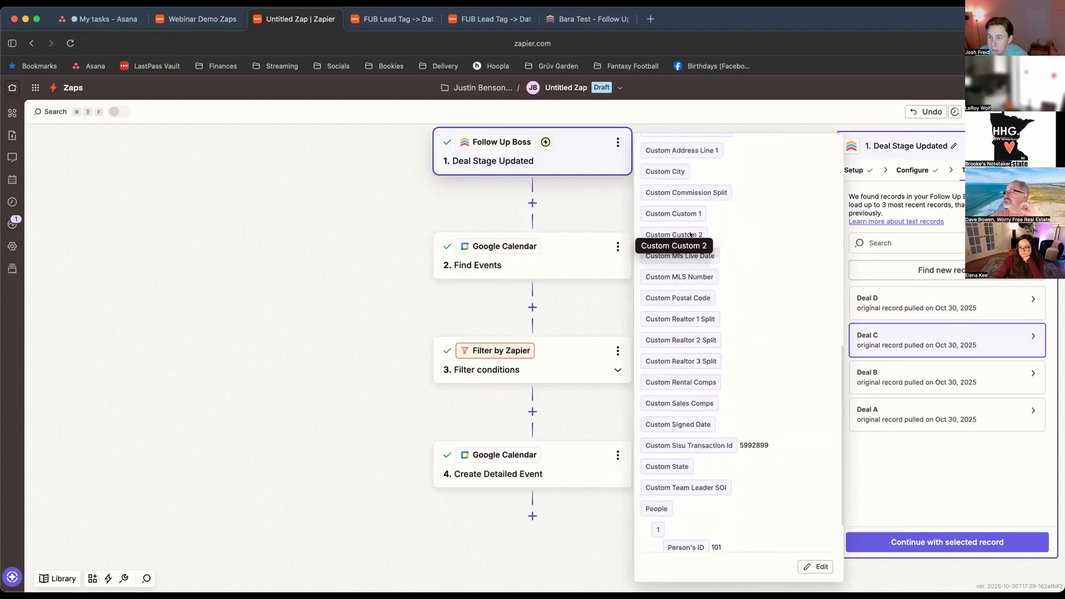
scroll(689, 232, up, 6)
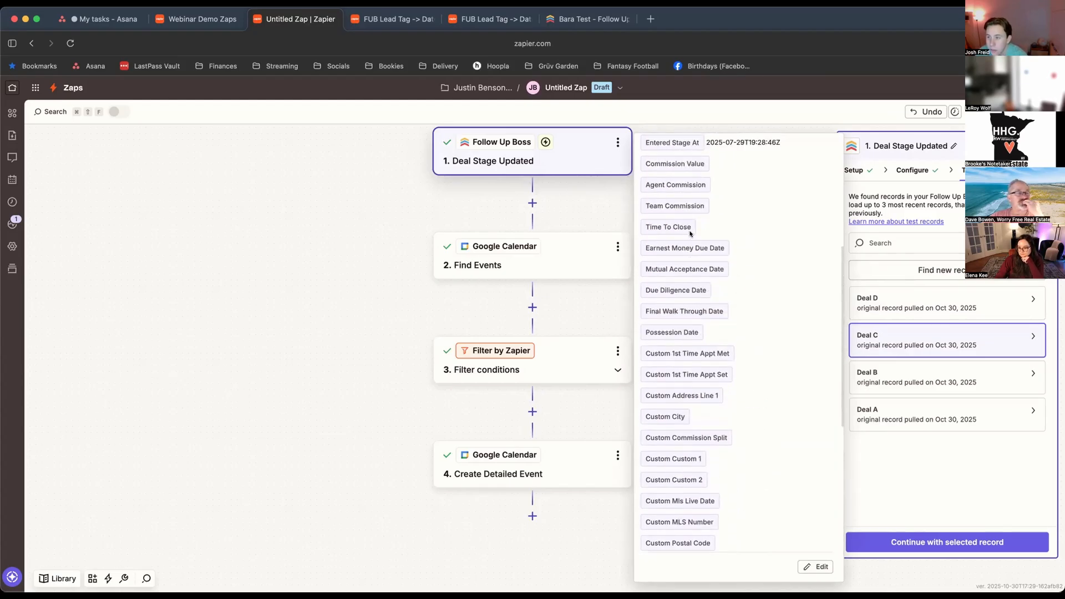
scroll(690, 233, up, 2)
scroll(690, 234, up, 4)
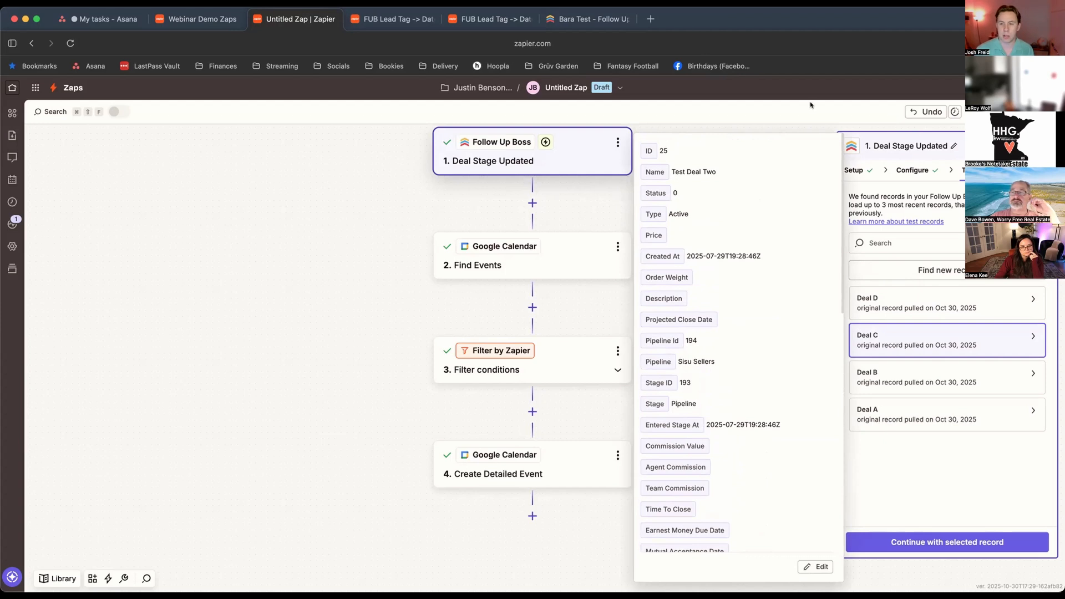
- Switch to Follow Up Boss, open Test Deal and review its standard date fields and custom fields
click(590, 18)
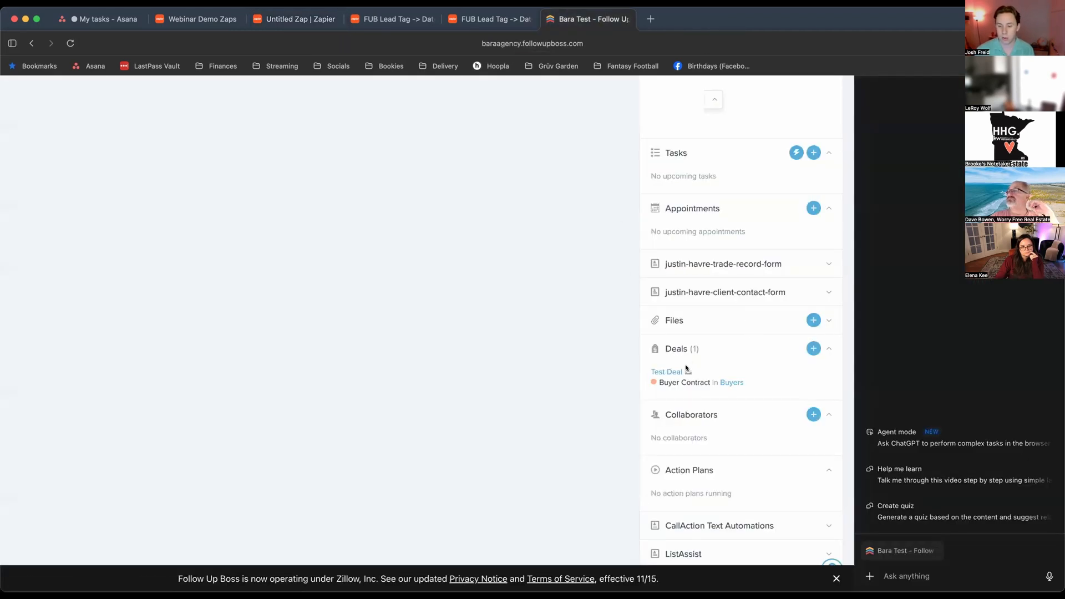
click(669, 372)
scroll(440, 308, up, 5)
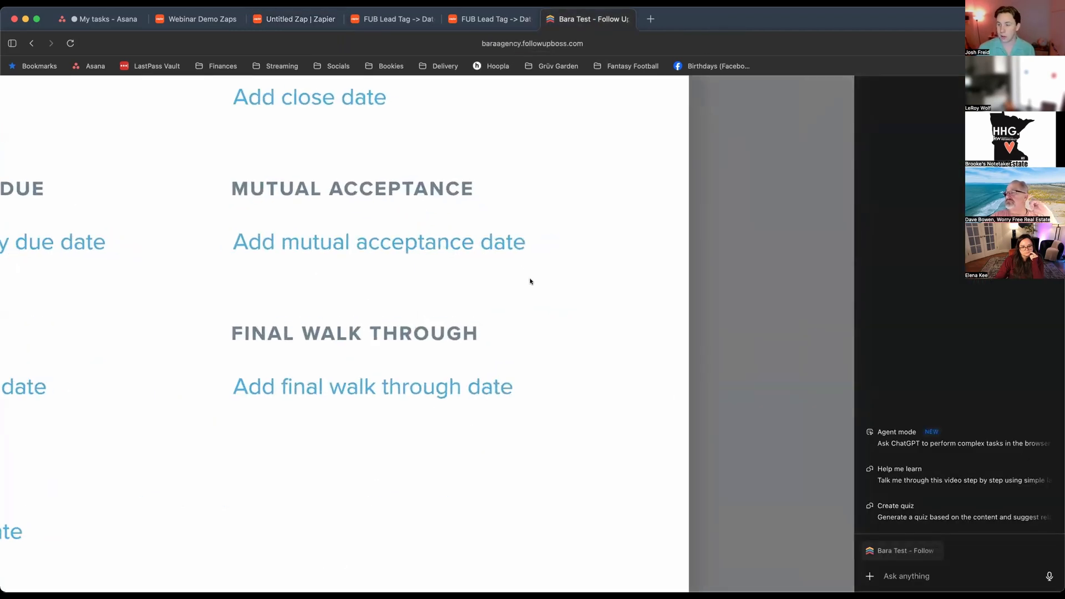
scroll(554, 258, down, 5)
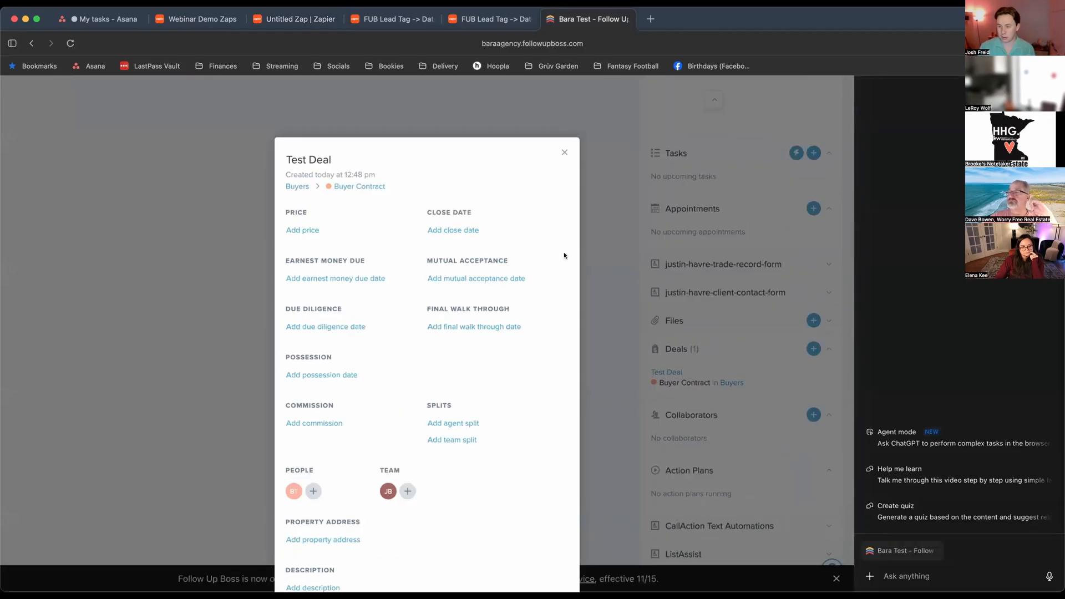
scroll(428, 289, down, 3)
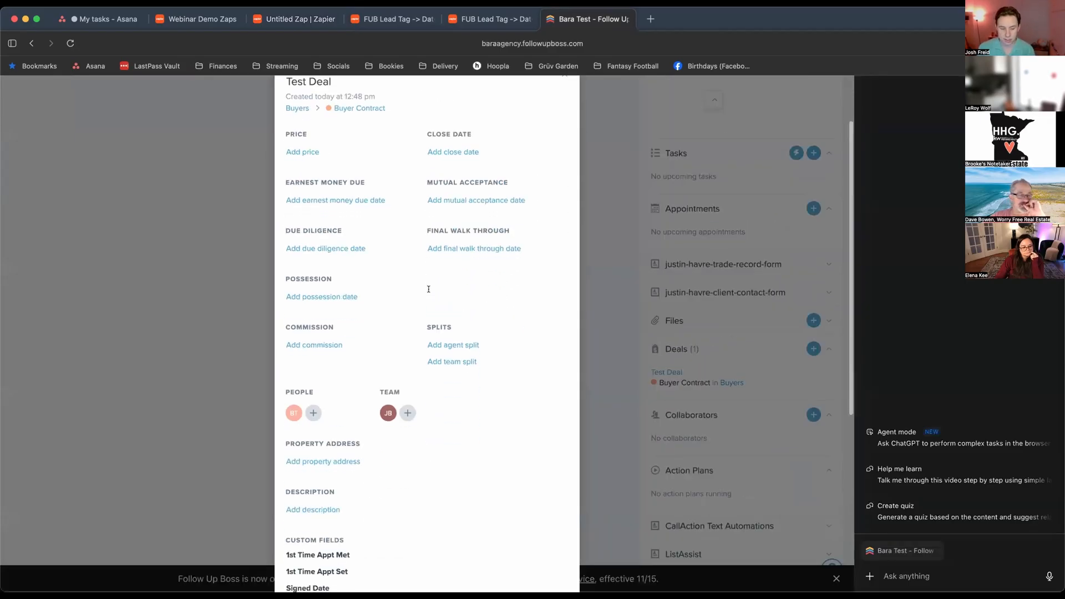
scroll(380, 265, up, 2)
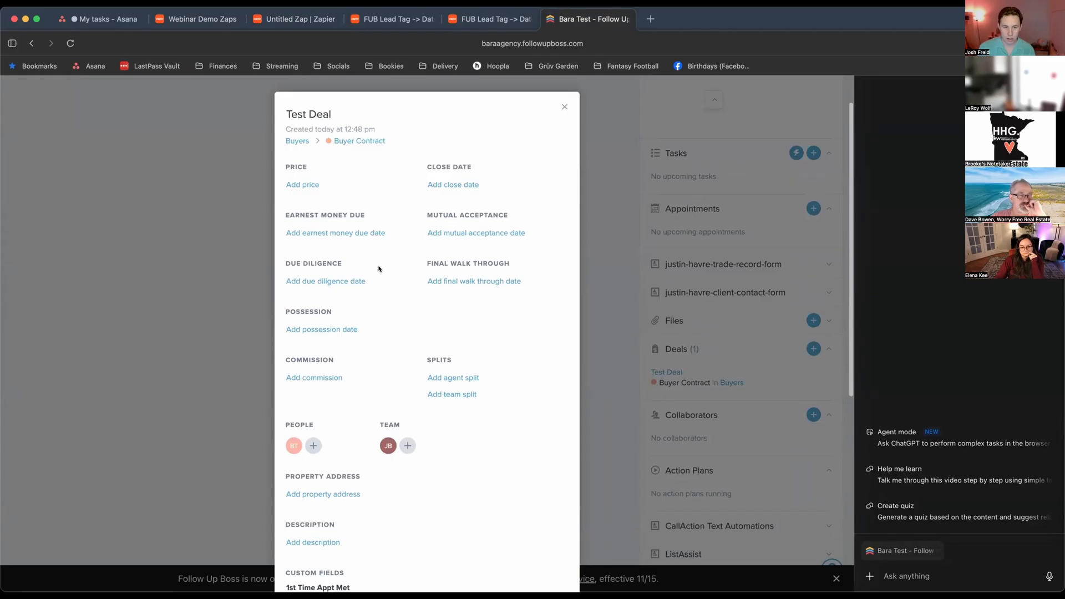
scroll(363, 337, down, 4)
scroll(365, 339, down, 1)
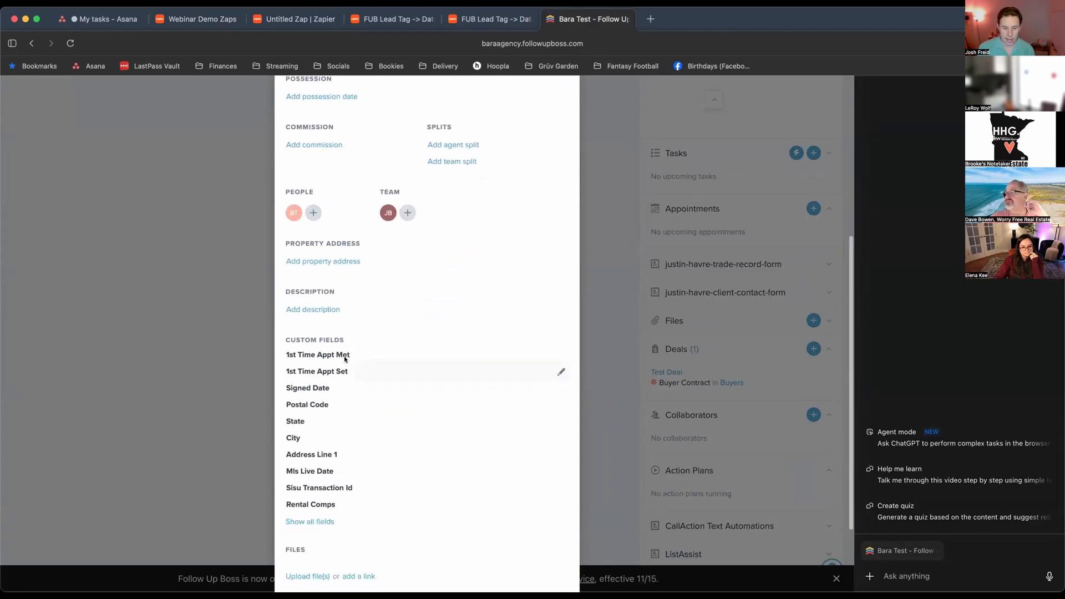
- Set Test Deal's 1st Time Appt Met to 10/22/2025 and its Signed Date to 10/24/2025
click(480, 354)
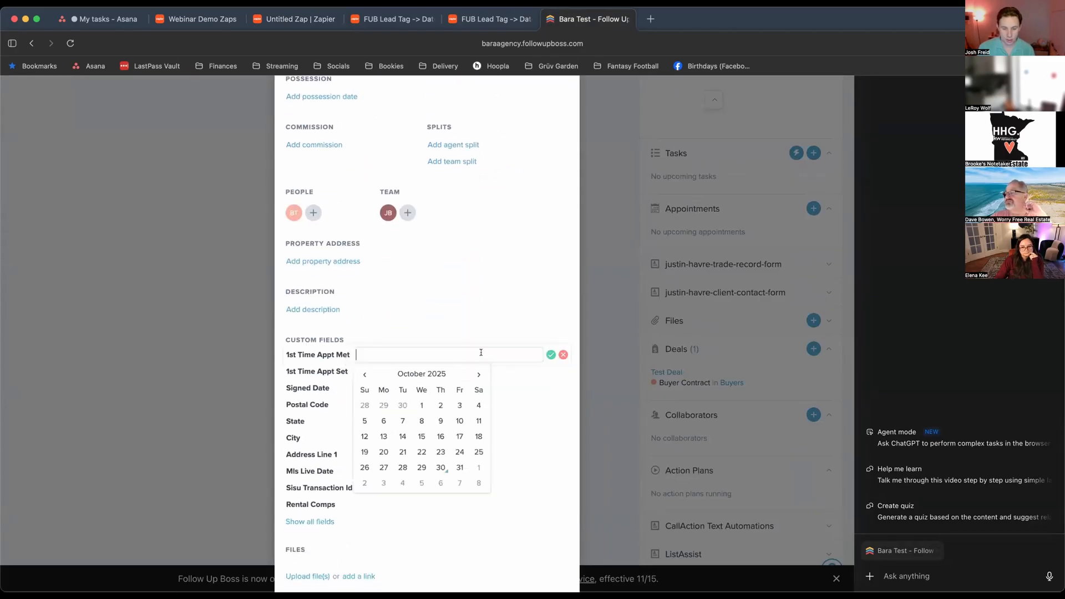
click(420, 452)
click(518, 371)
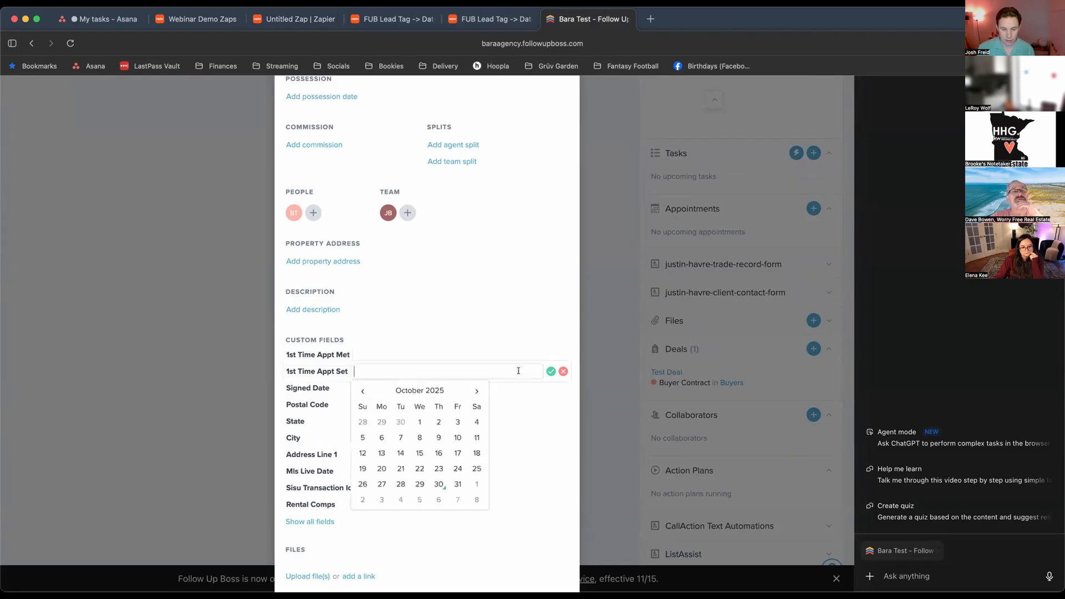
click(484, 355)
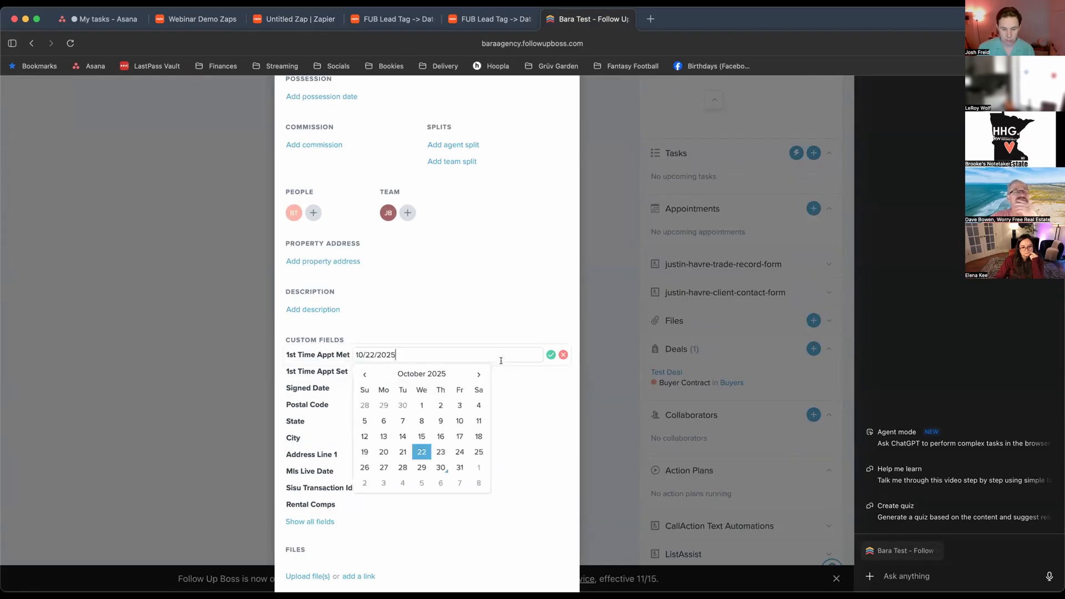
click(547, 355)
click(434, 380)
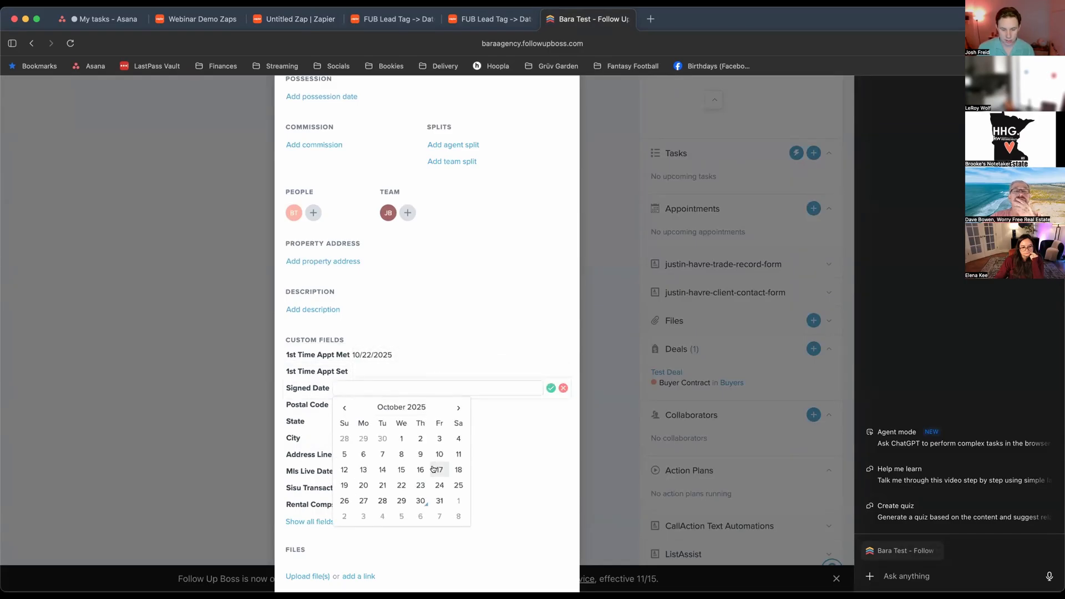
click(439, 484)
click(550, 388)
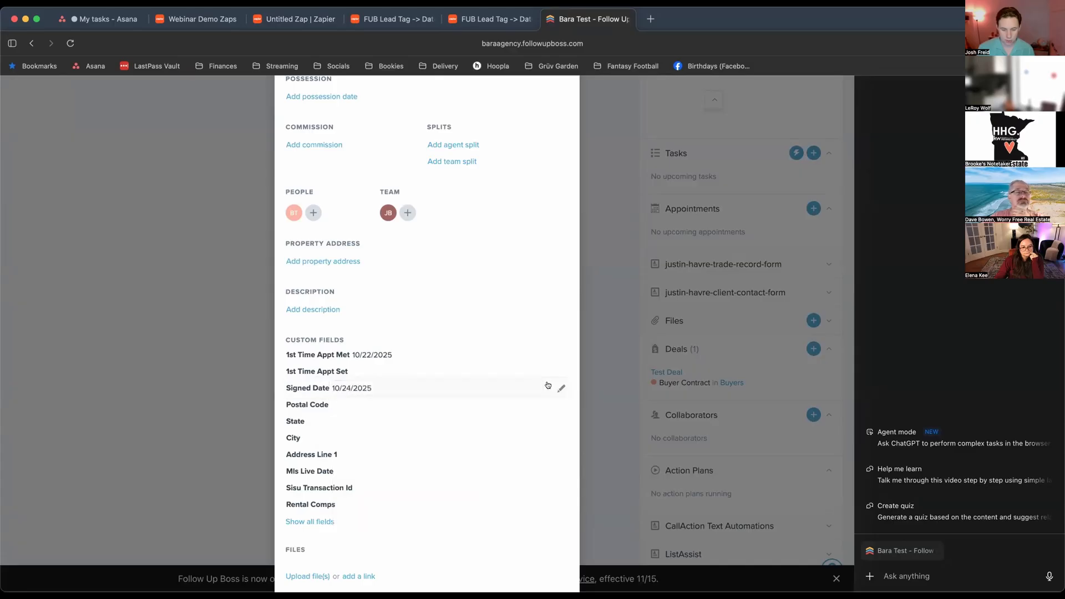
- Move Test Deal to the Pending stage of the Buyers pipeline and finish editing the deal
scroll(435, 404, up, 5)
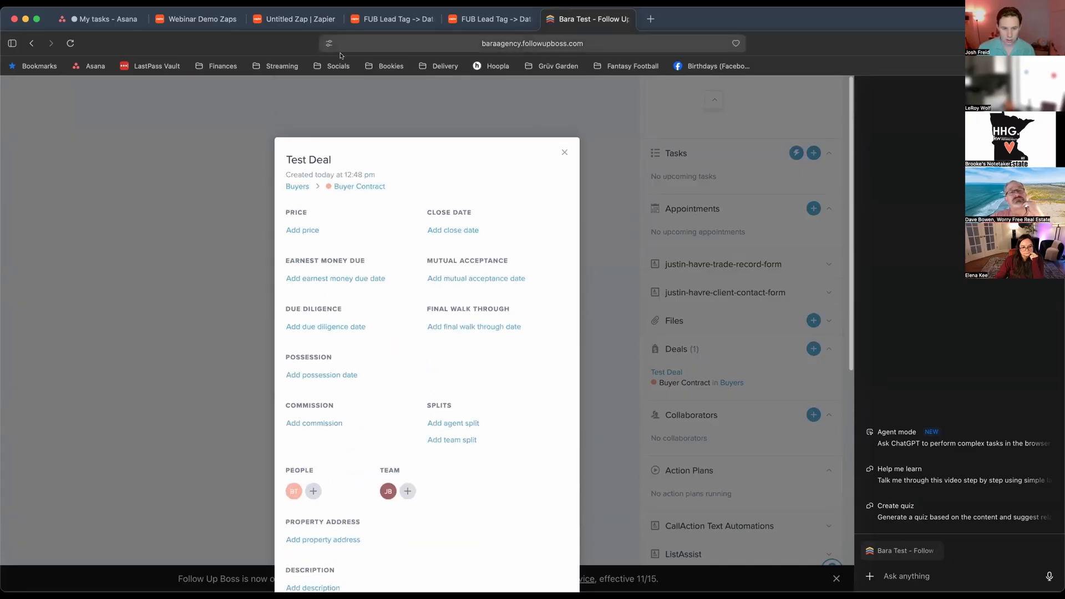
click(377, 187)
click(387, 253)
scroll(466, 397, down, 8)
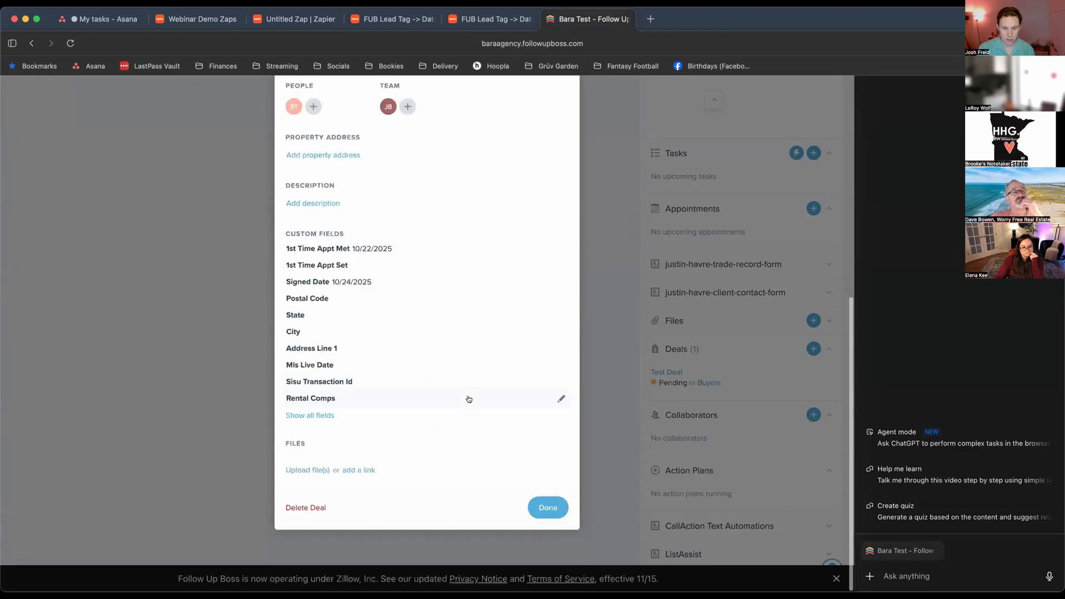
click(546, 508)
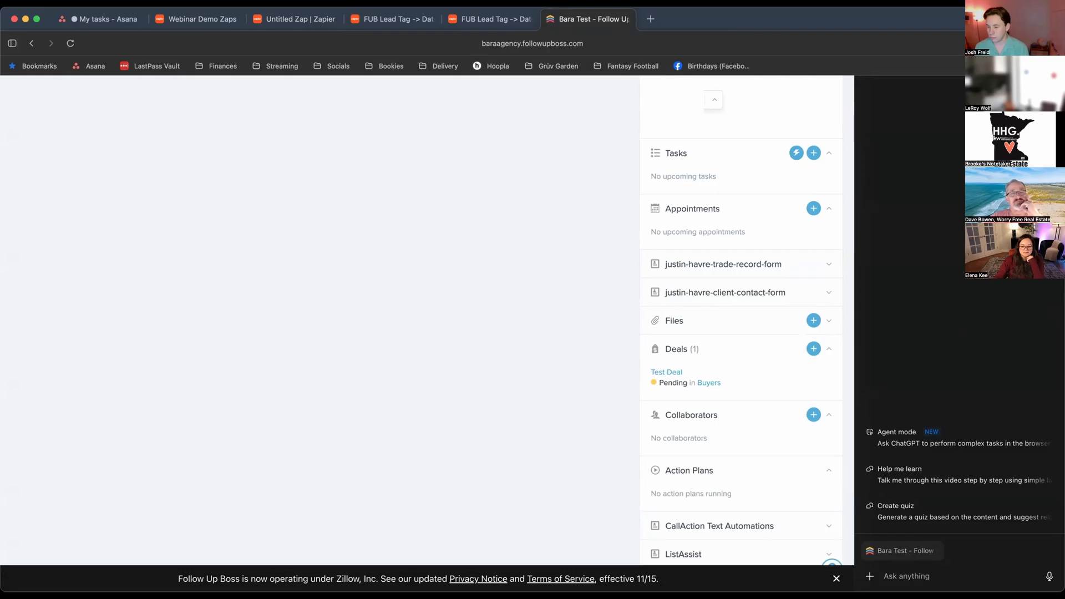
- Look over the contact's record and reopen Test Deal to view its details
scroll(555, 352, up, 15)
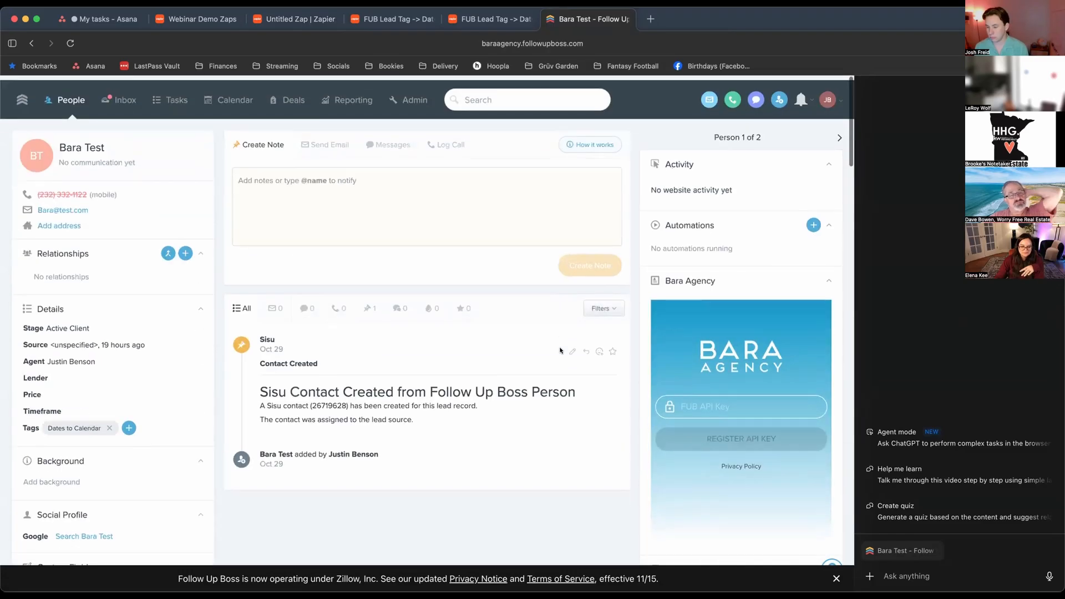
scroll(710, 310, down, 15)
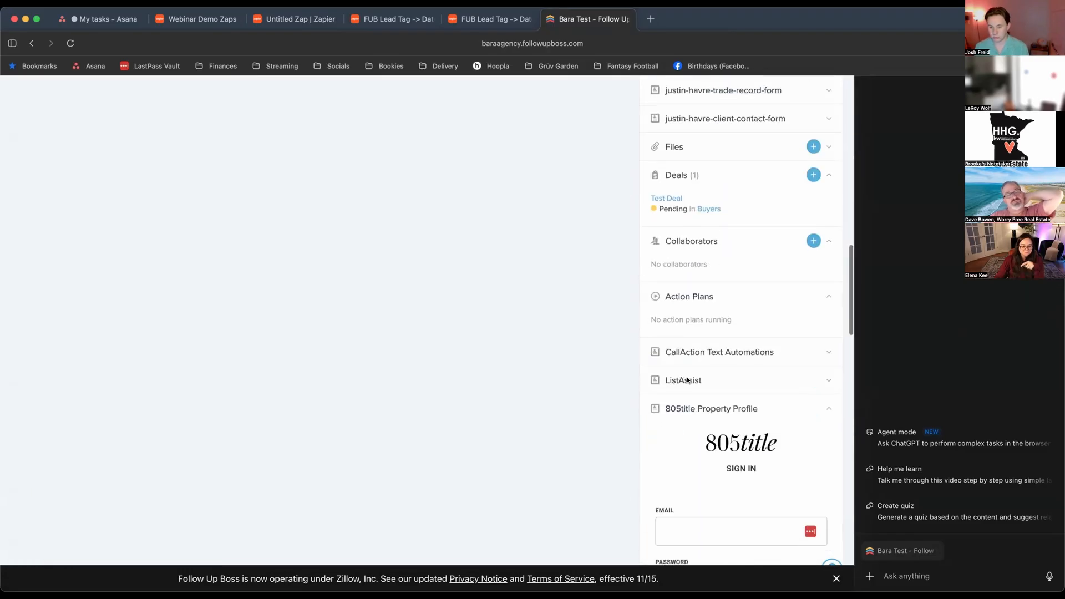
click(669, 199)
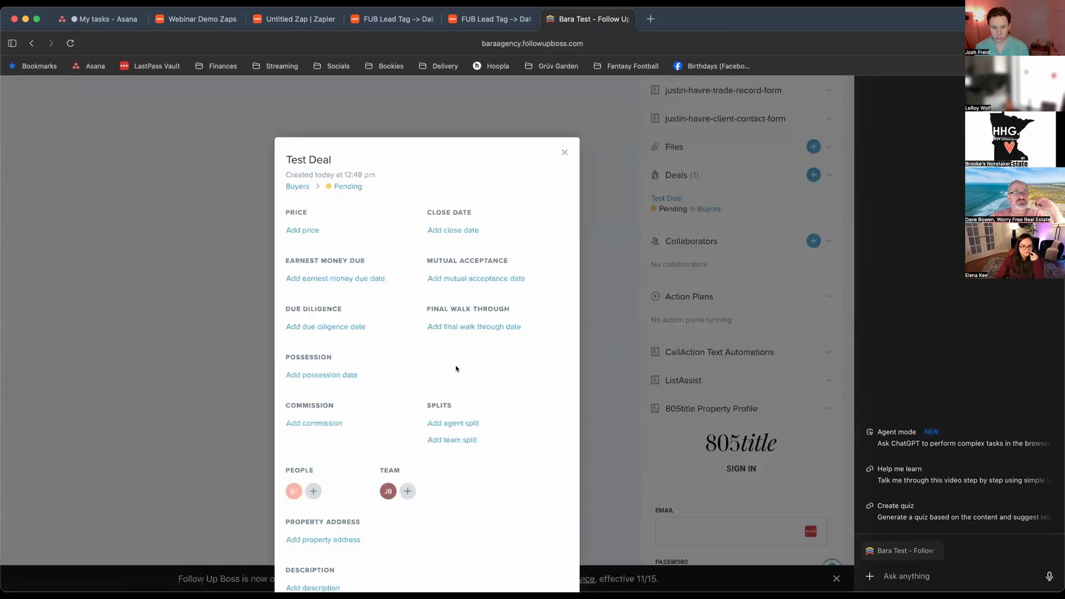
scroll(374, 275, up, 2)
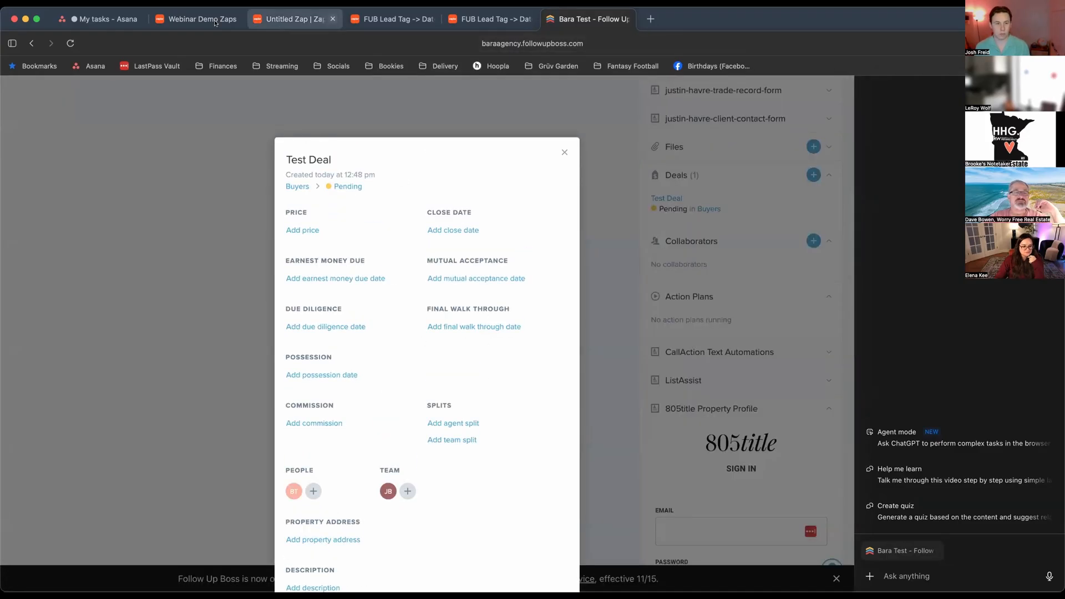
- Switch to Zapier to look over the untitled Zap's Deal C record and the lead-tag Zaps, and return to Test Deal in Follow Up Boss
click(288, 21)
key(ctrl+Tab)
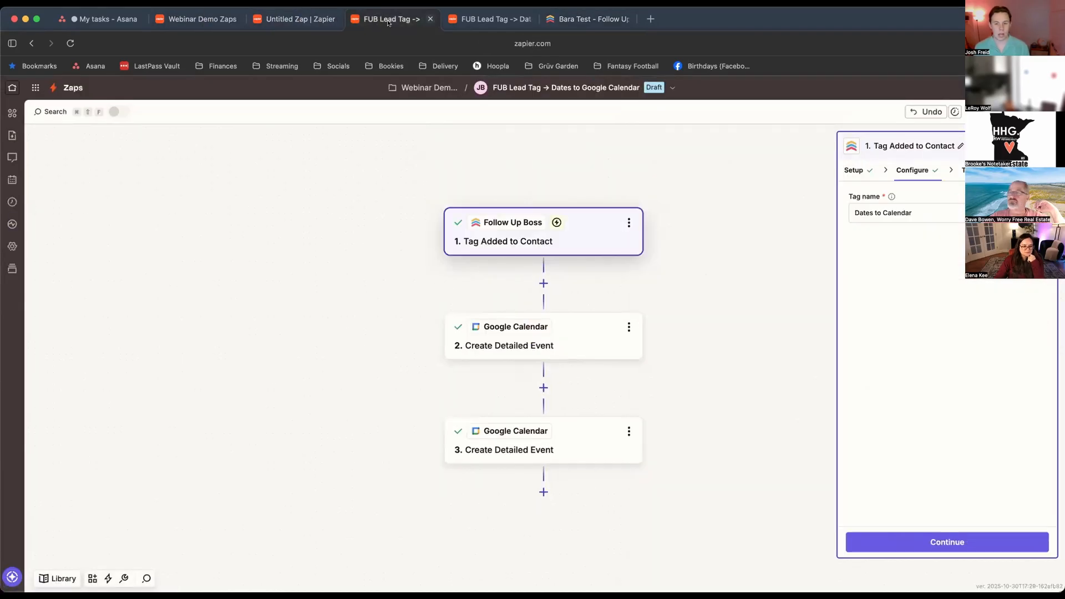
click(302, 20)
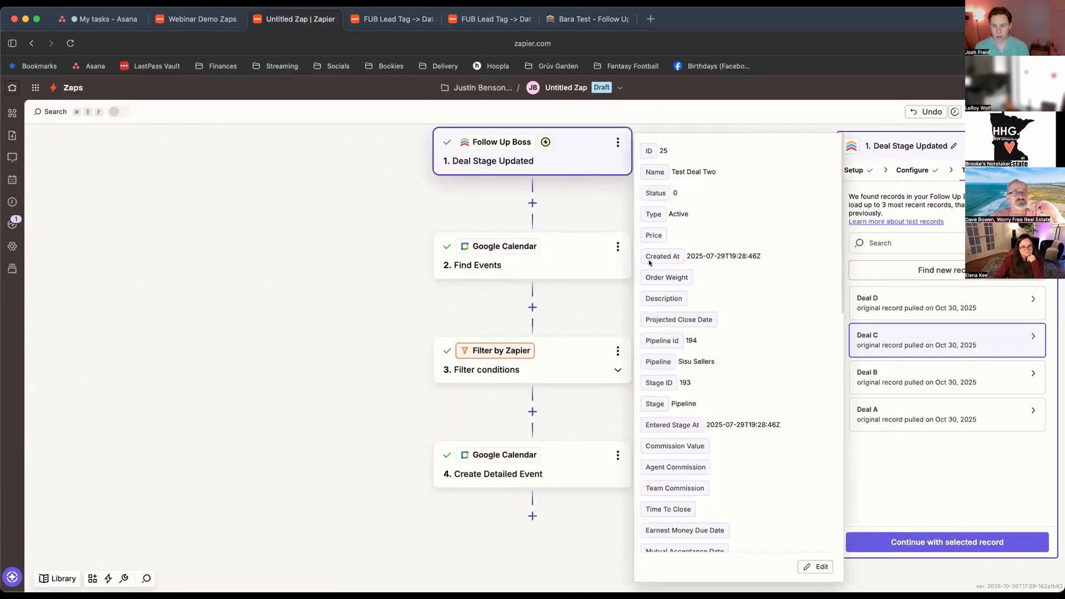
scroll(702, 359, down, 2)
click(485, 22)
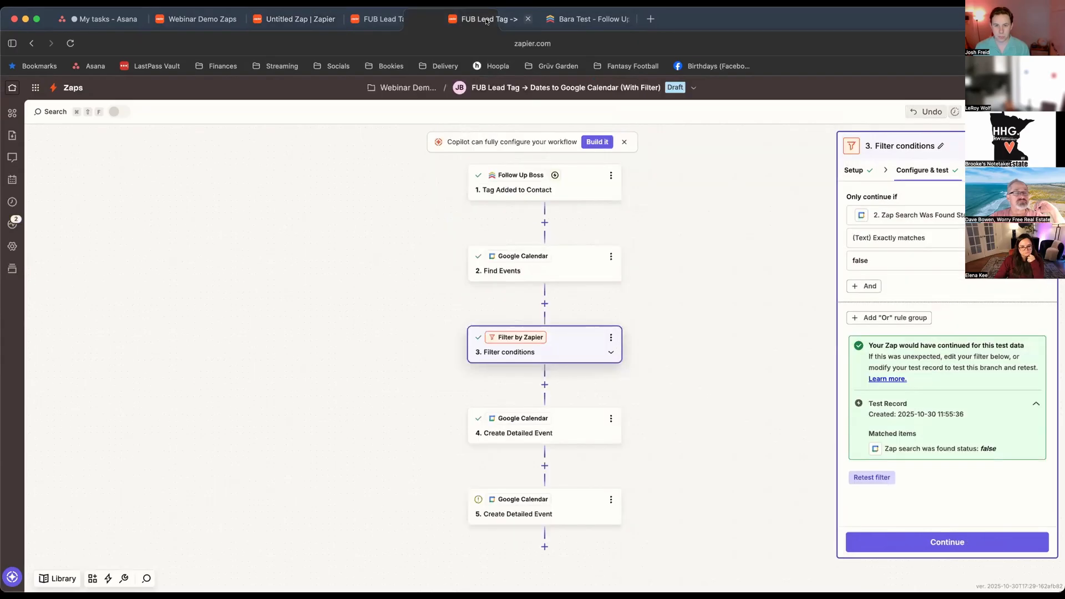
click(581, 27)
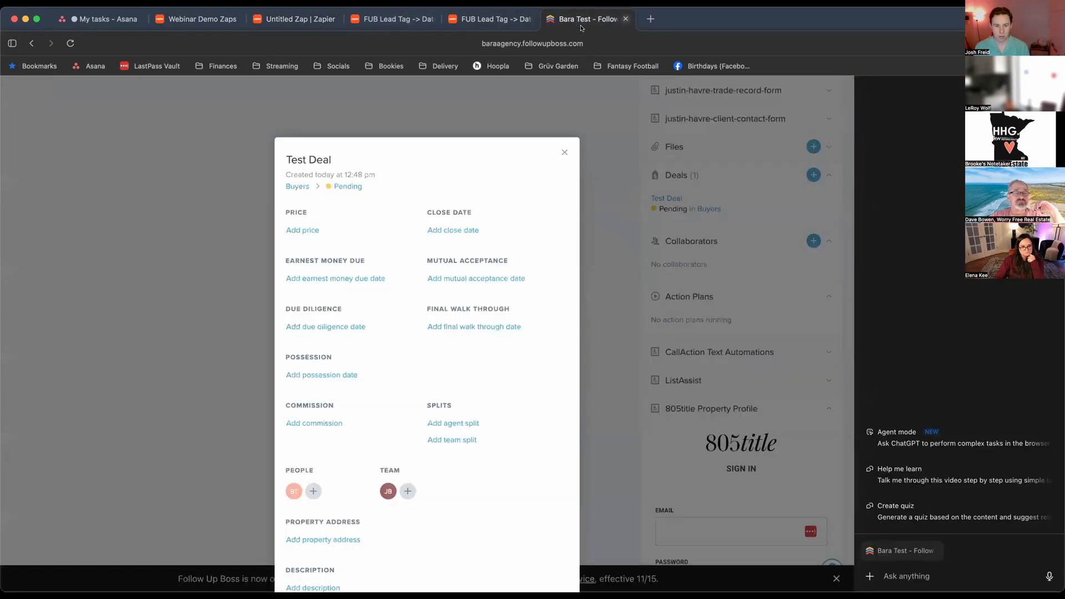
- Return to the untitled Zap in Zapier and examine Deal C's date and custom fields, including Earnest Money Due Date
click(306, 20)
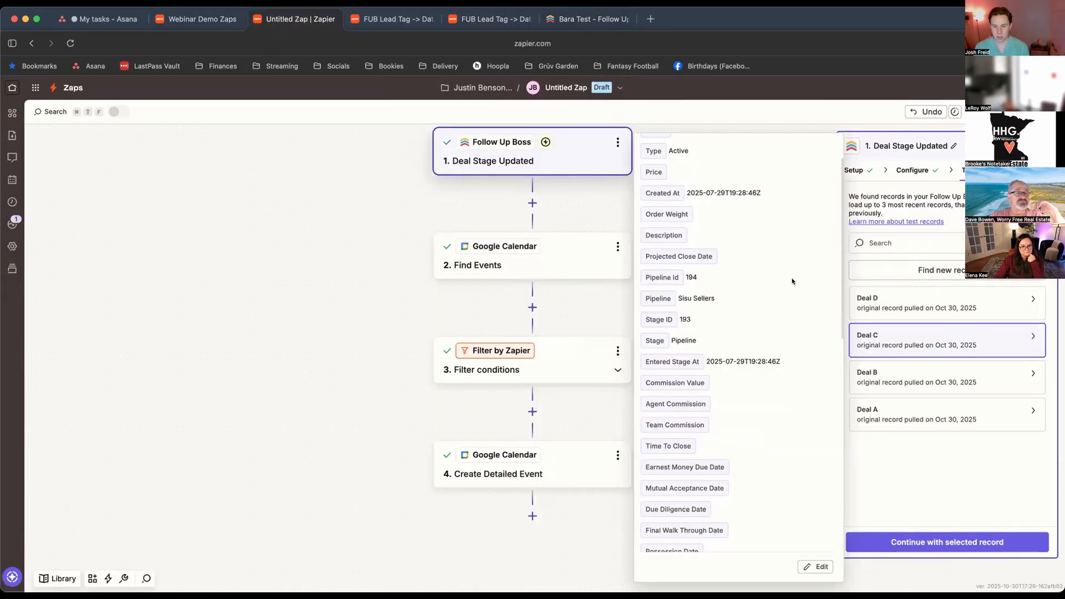
scroll(732, 389, down, 1)
triple_click(691, 441)
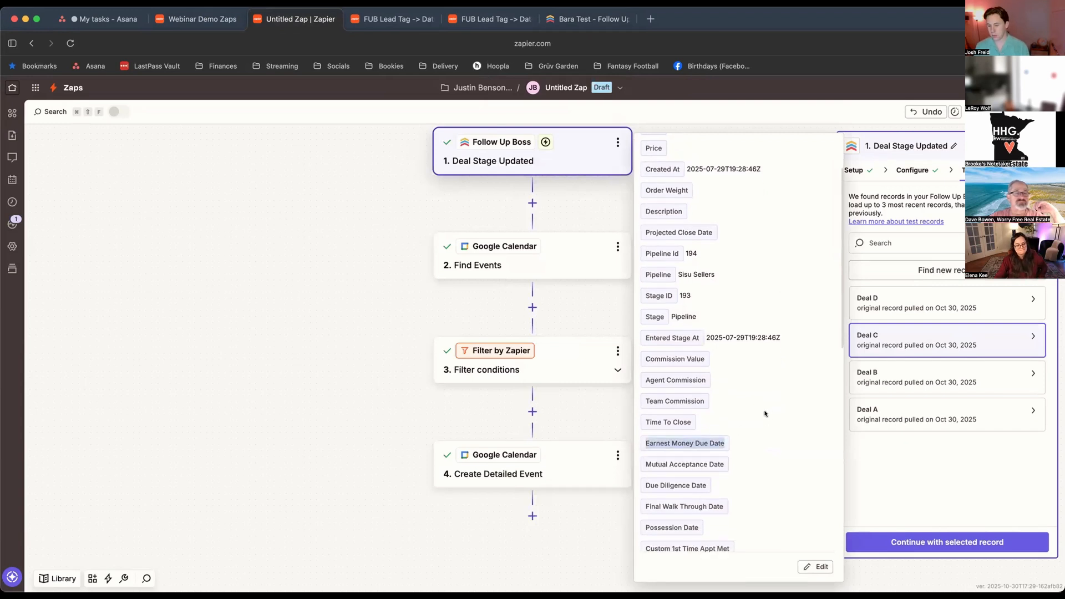
scroll(760, 412, down, 12)
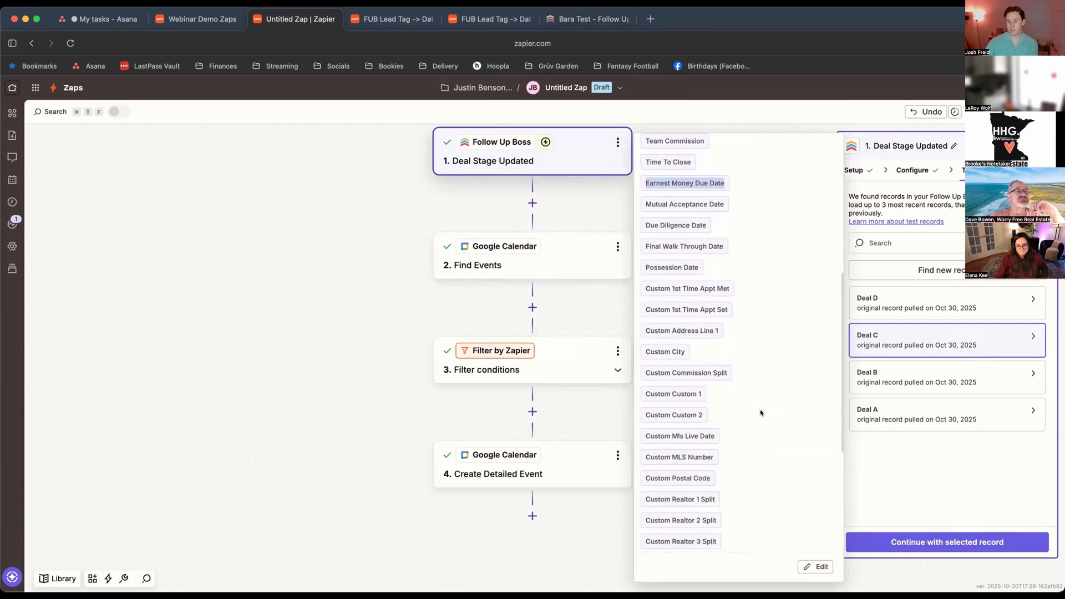
scroll(760, 413, down, 7)
scroll(763, 413, up, 18)
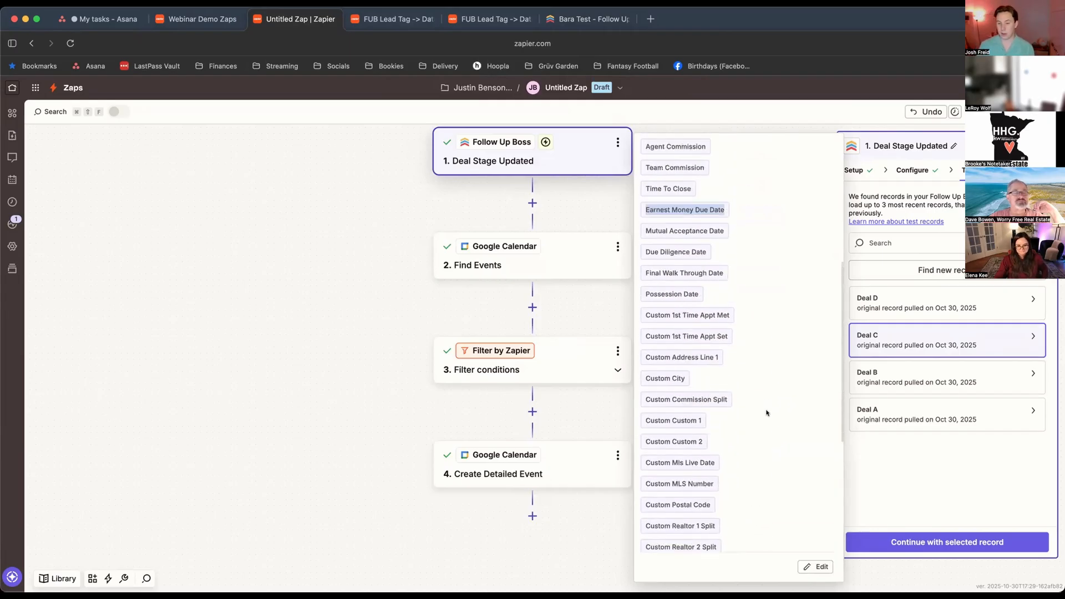
scroll(765, 413, up, 4)
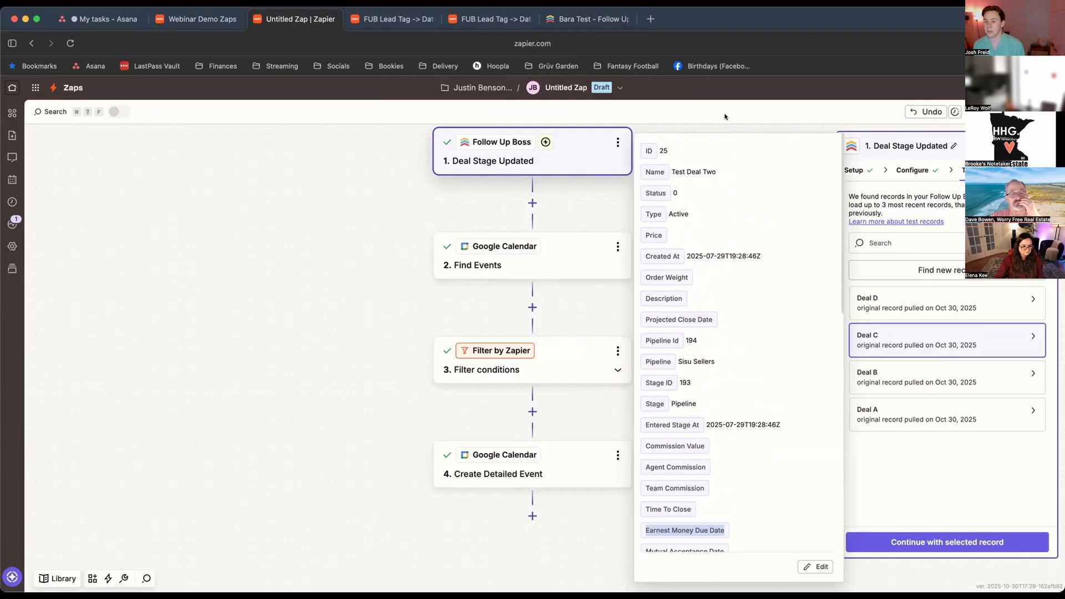
scroll(597, 86, up, 2)
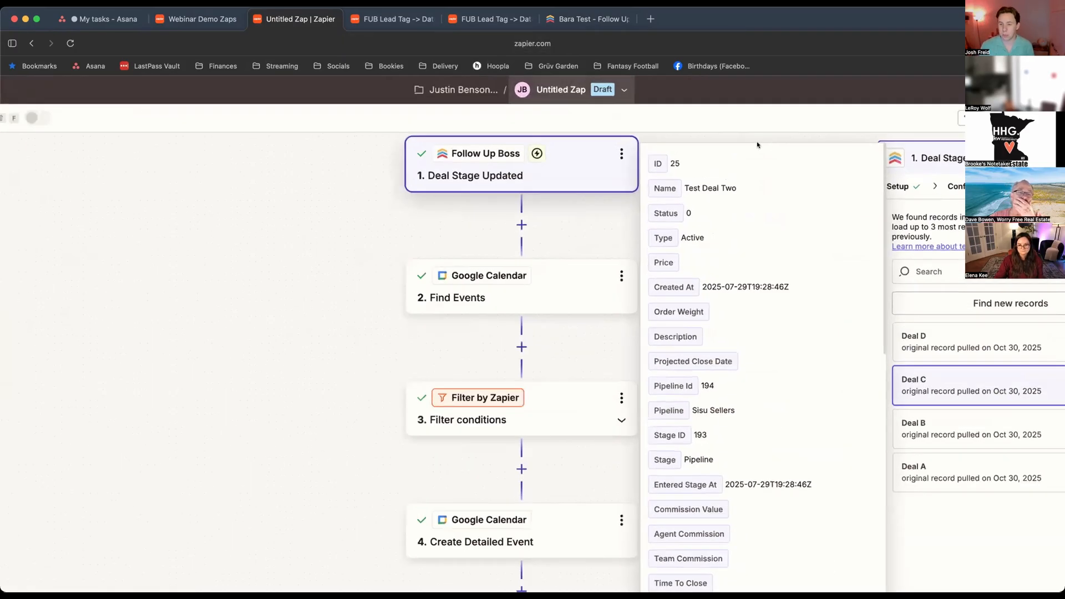
scroll(758, 144, up, 5)
scroll(758, 144, down, 6)
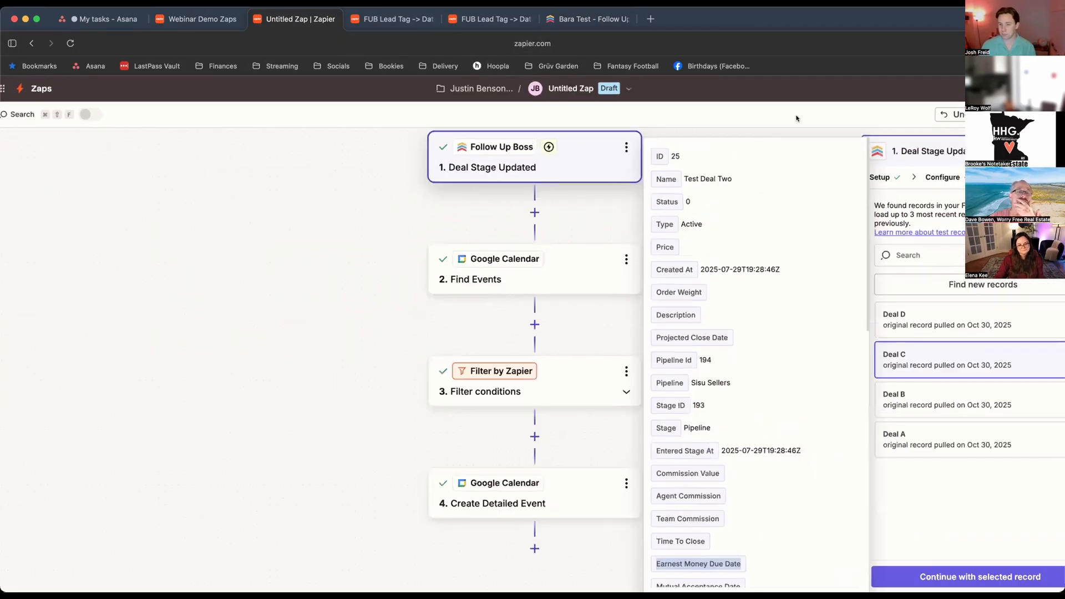
scroll(796, 118, down, 2)
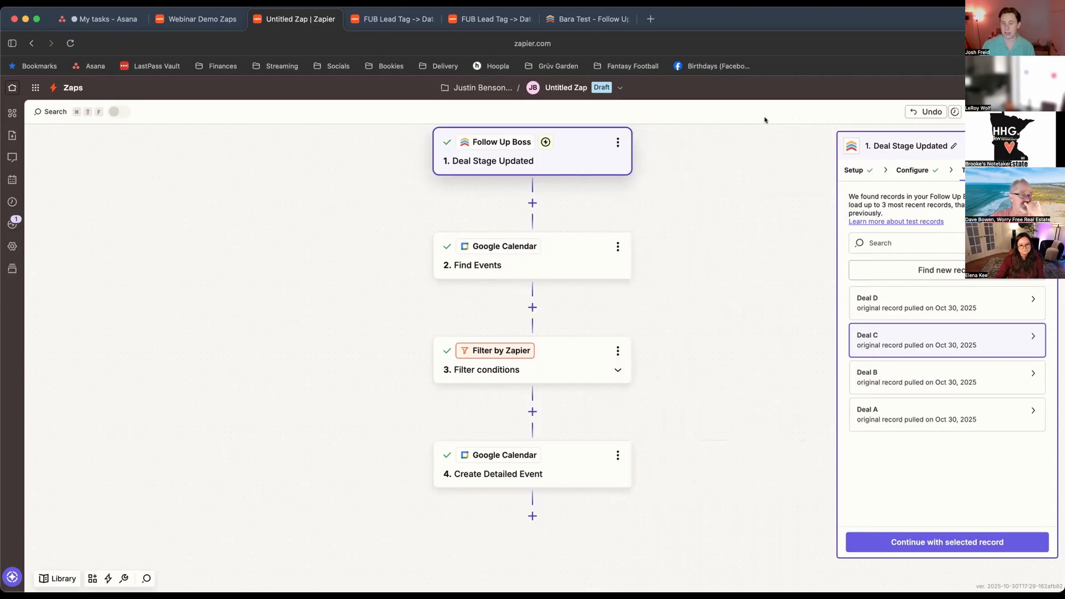